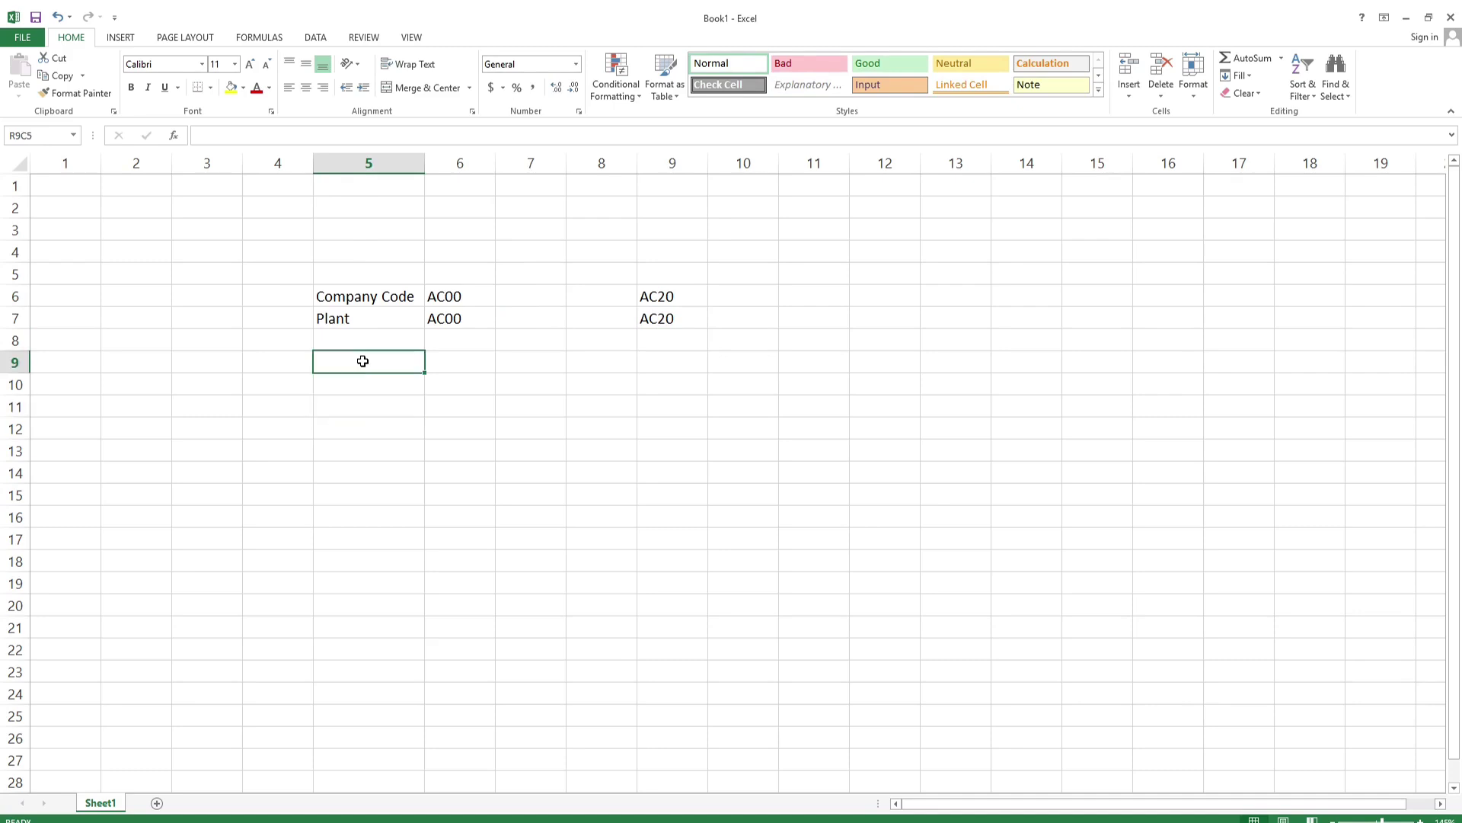
Label row 9 "Material" in column 5 and enter ACS_SPORTSCAR beside it in column 6.
type("Material")
key("Tab")
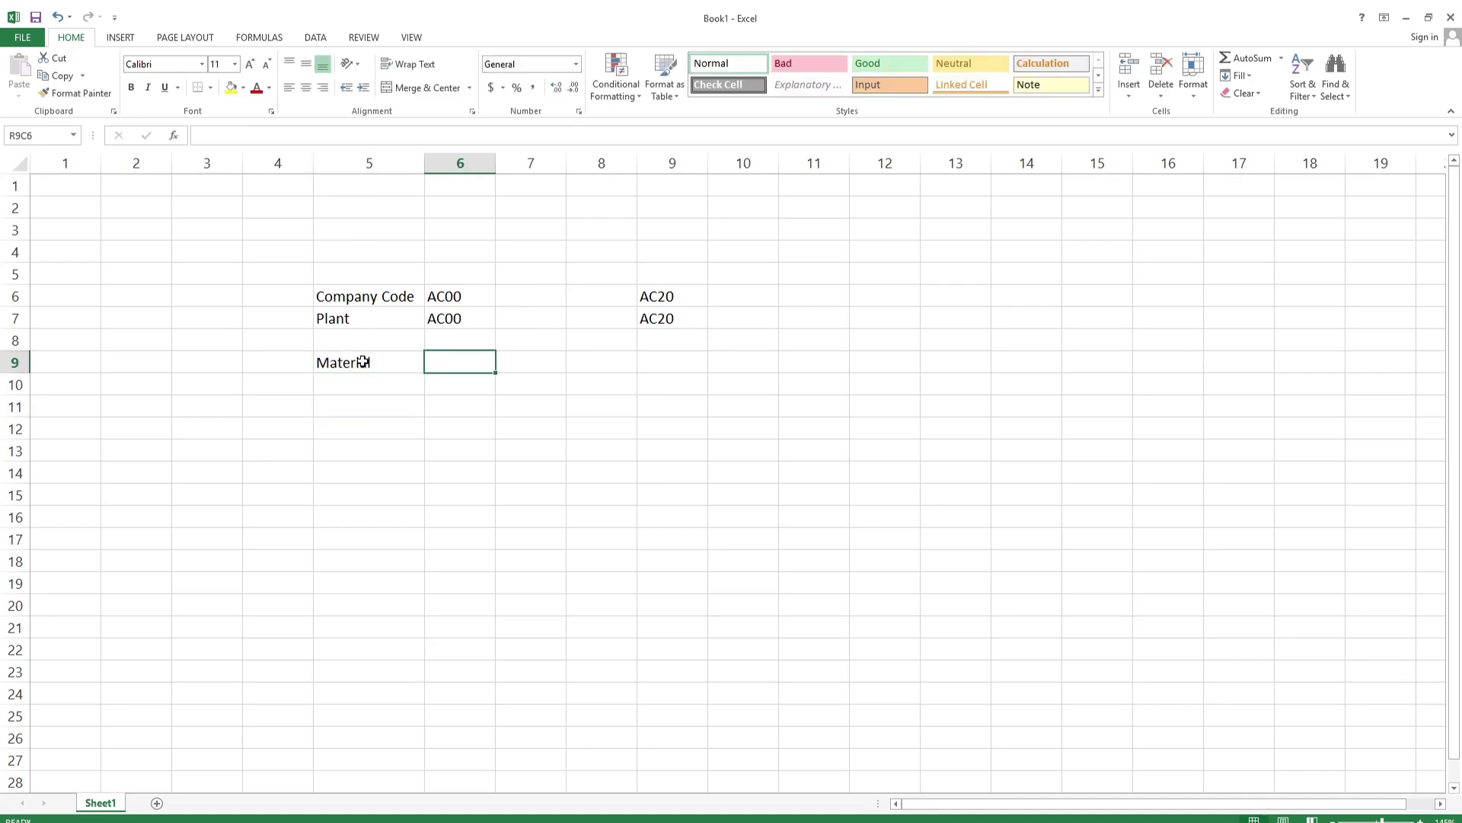
type("ACS_SPORT")
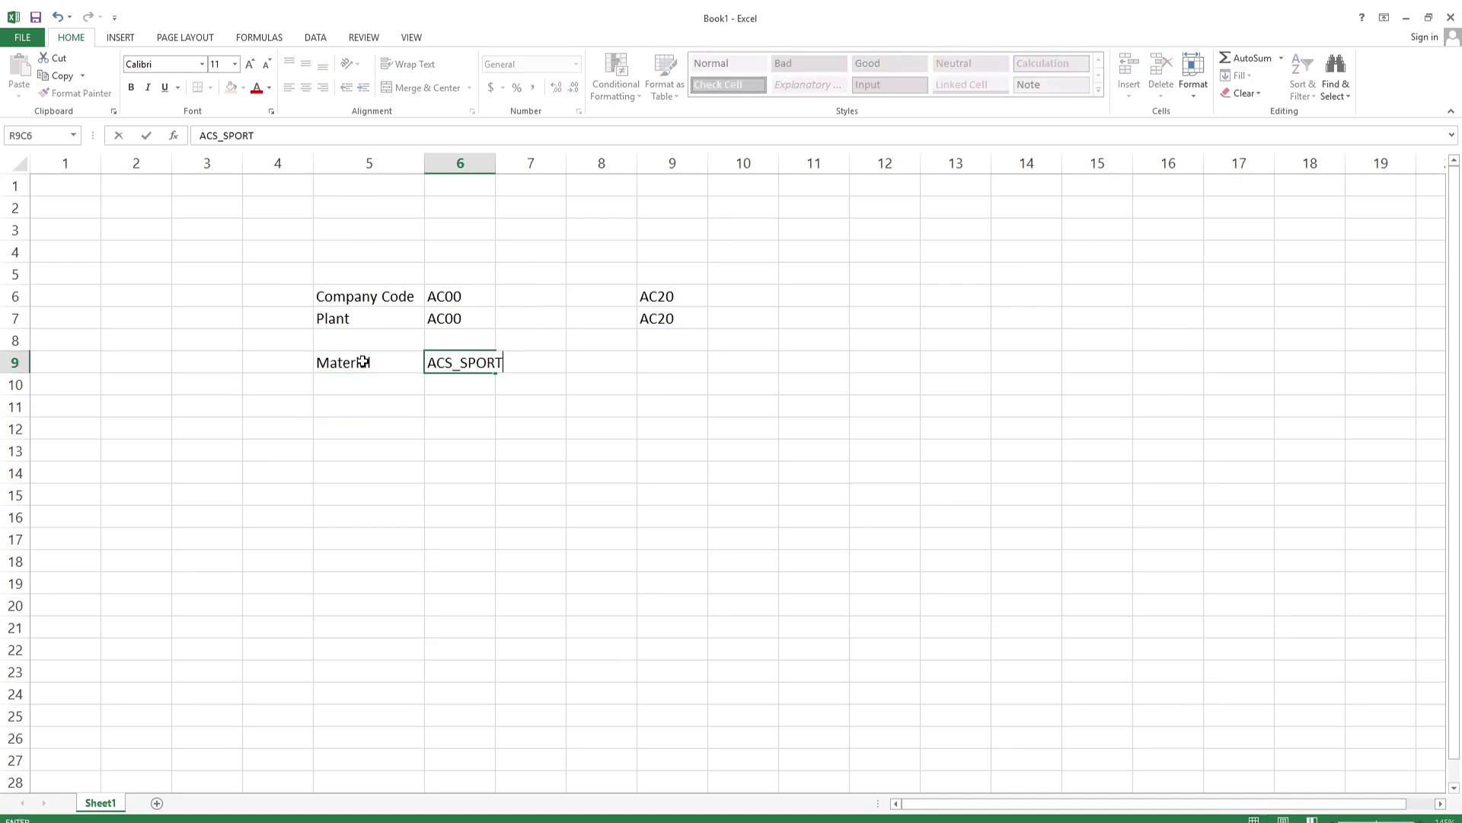
type("SCAR")
key("Return")
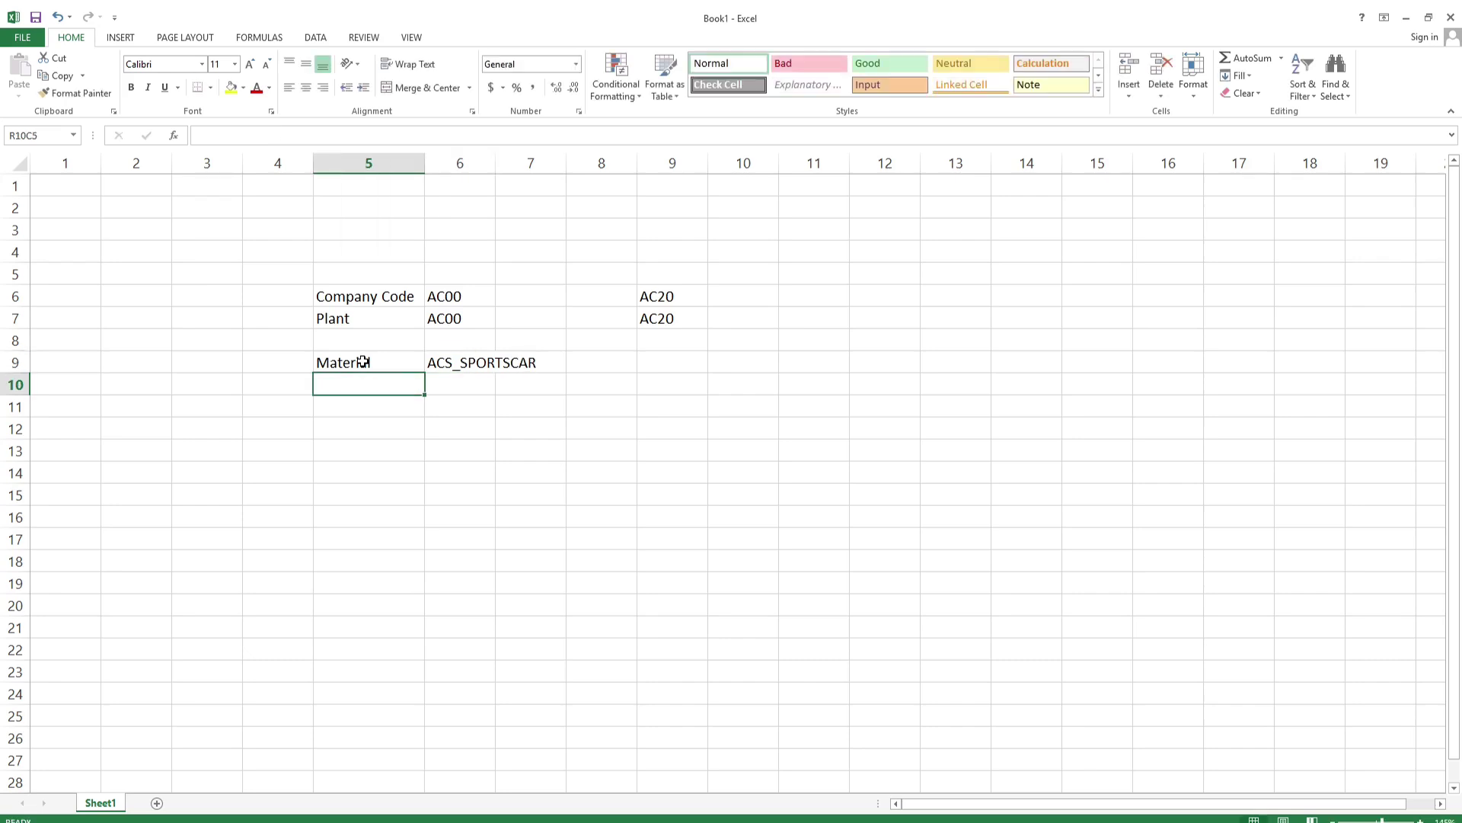
Add the heading "Receiving" in row 5 above the AC20 company code and plant values.
left_click(478, 376)
left_click(692, 295)
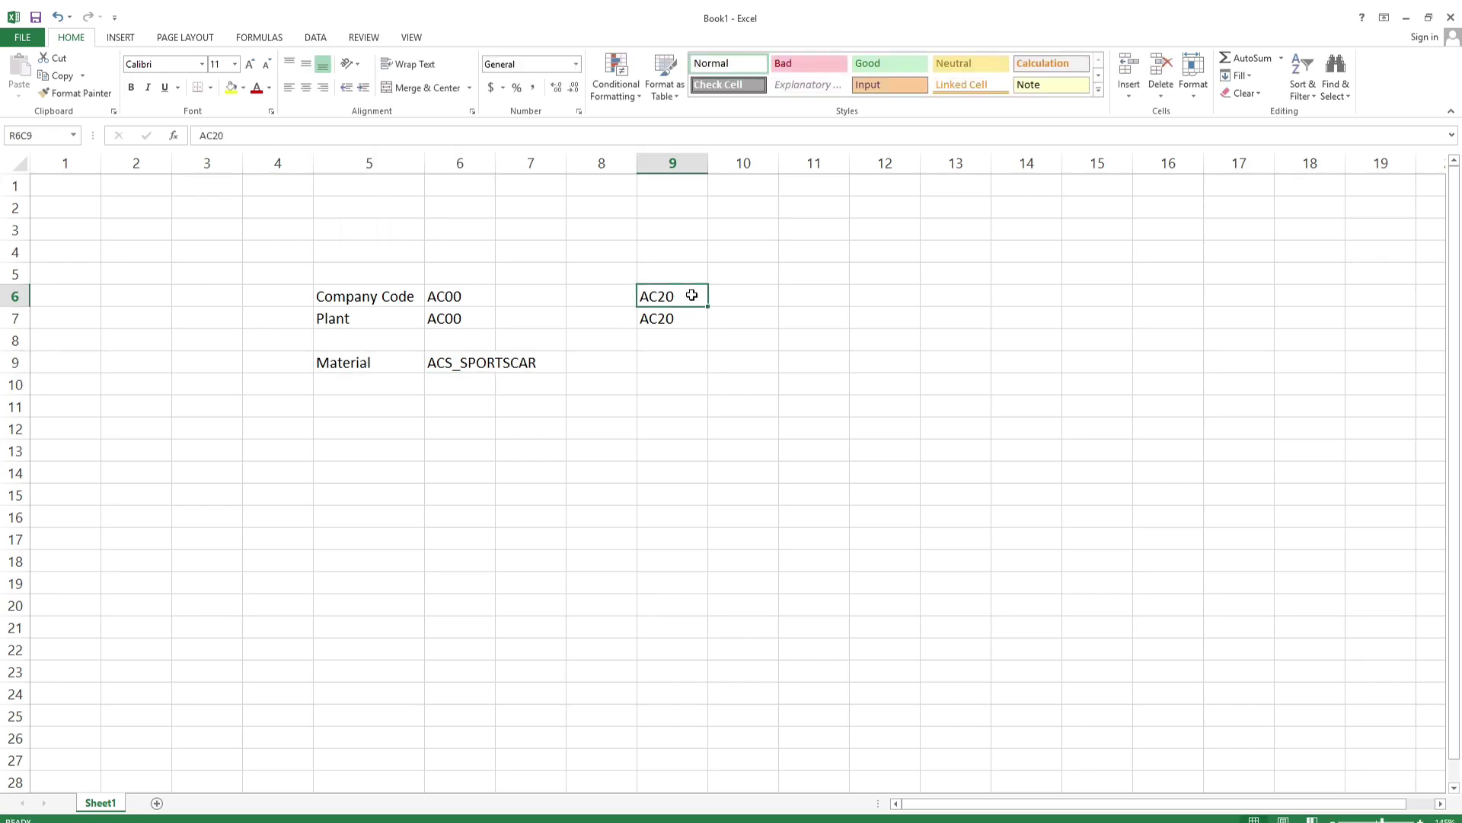
left_click(449, 303)
left_click(650, 268)
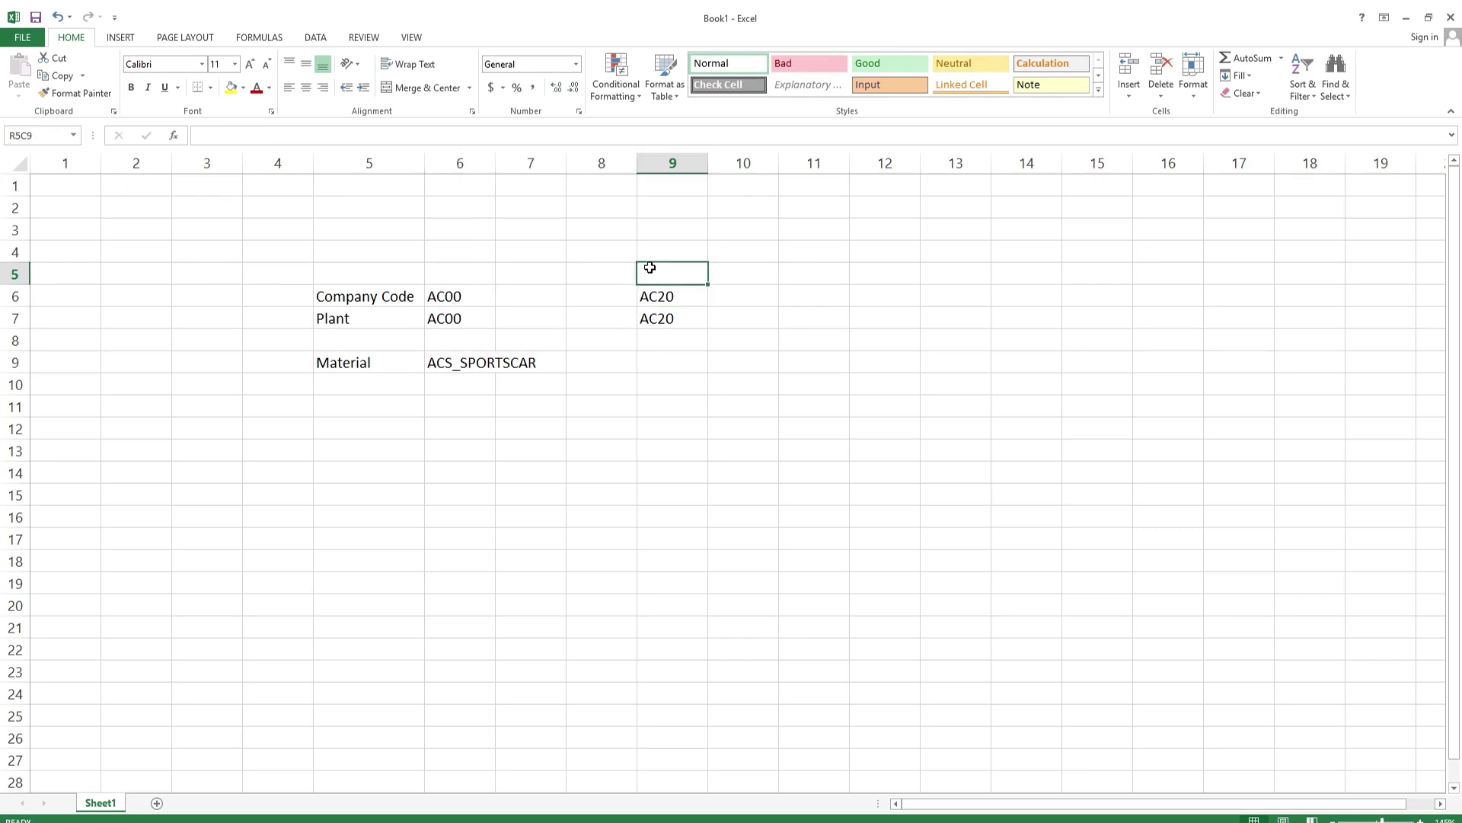
type("Receiving")
key("Return")
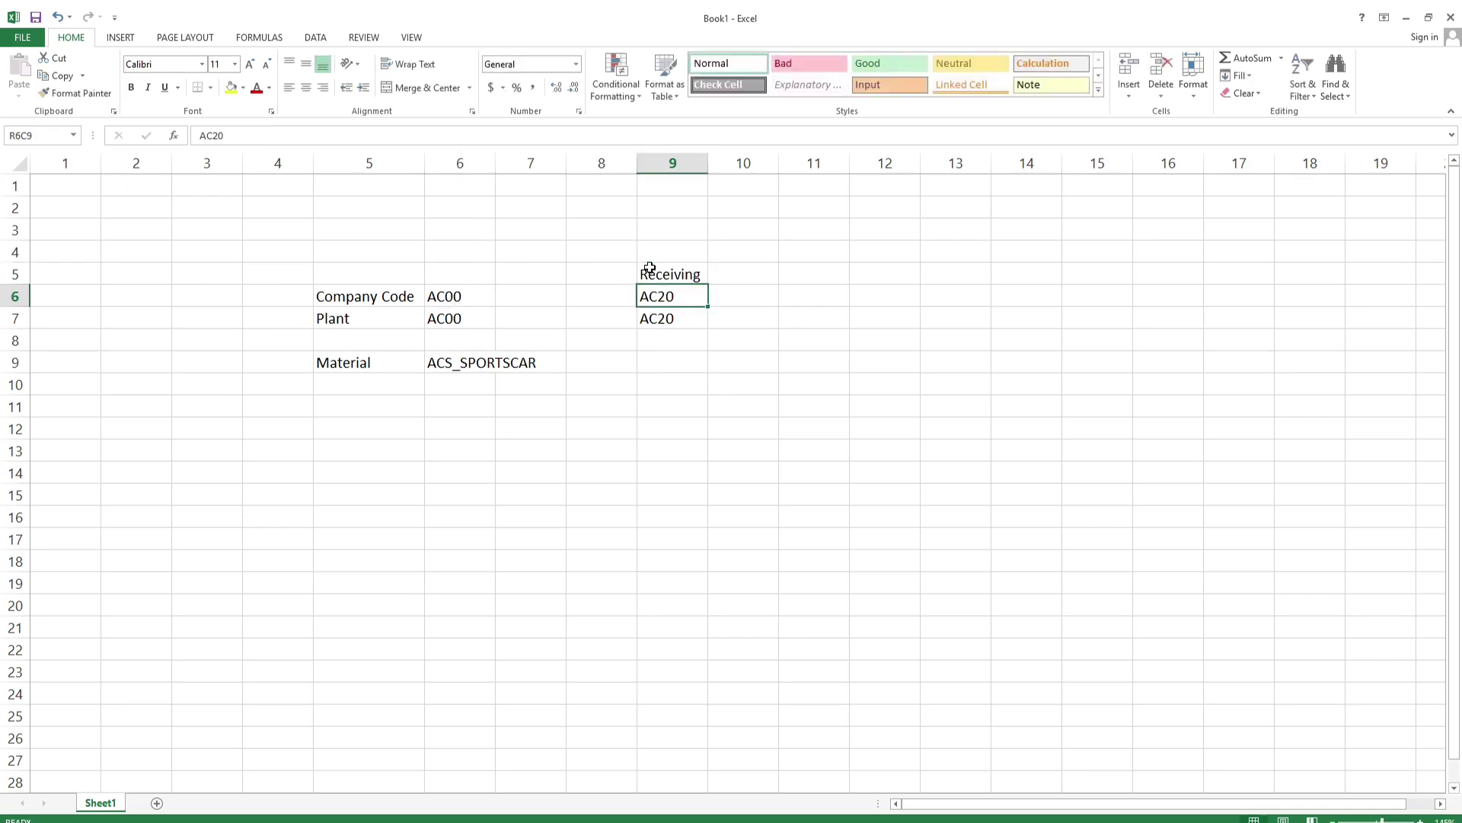
Add the heading "Sending" in row 5 above the AC00 company code and plant values.
key("Up")
key("Left")
key("Left")
key("Left")
key("Down")
key("Up")
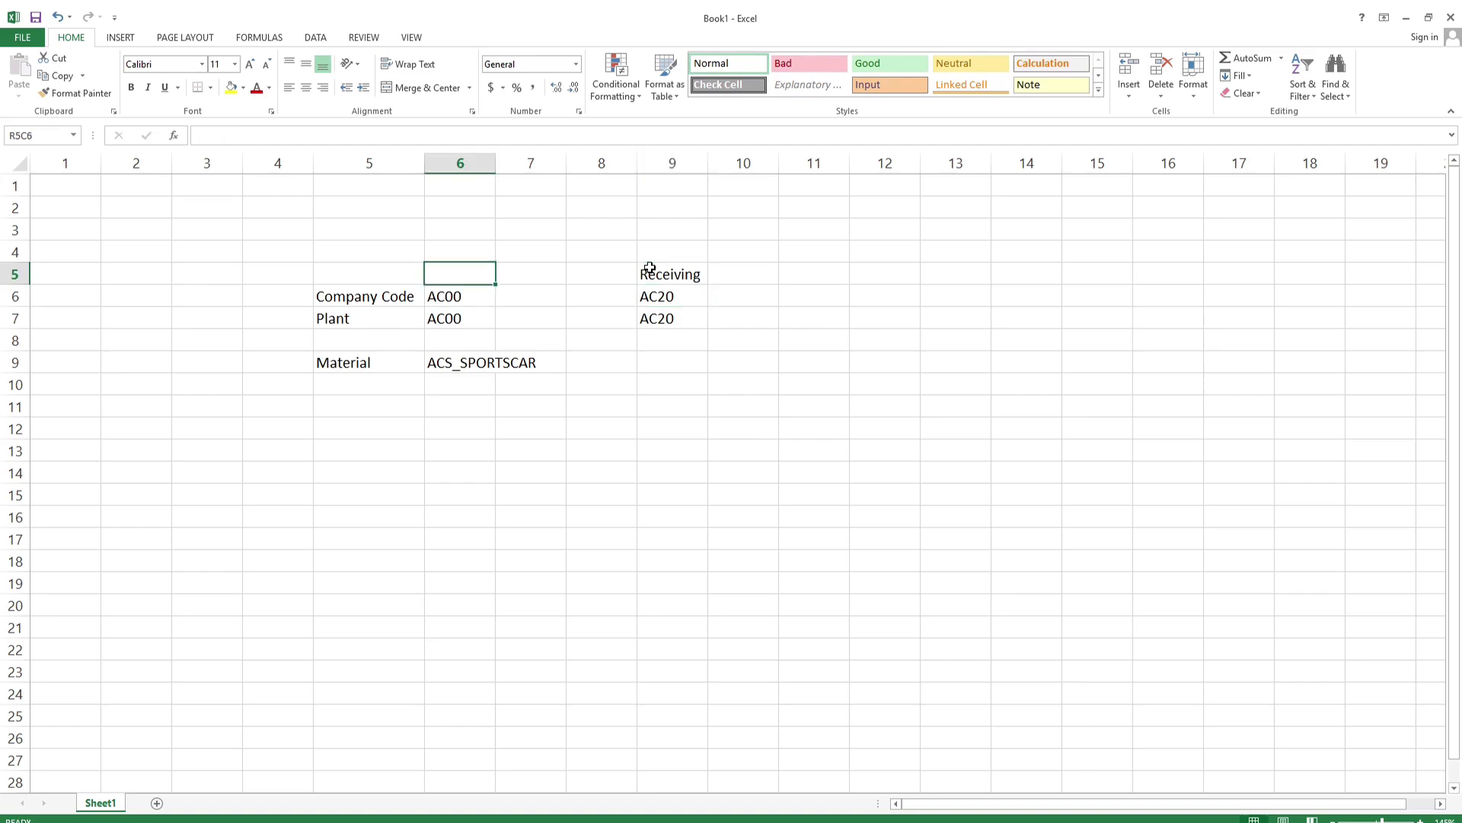
type("Sending")
key("Return")
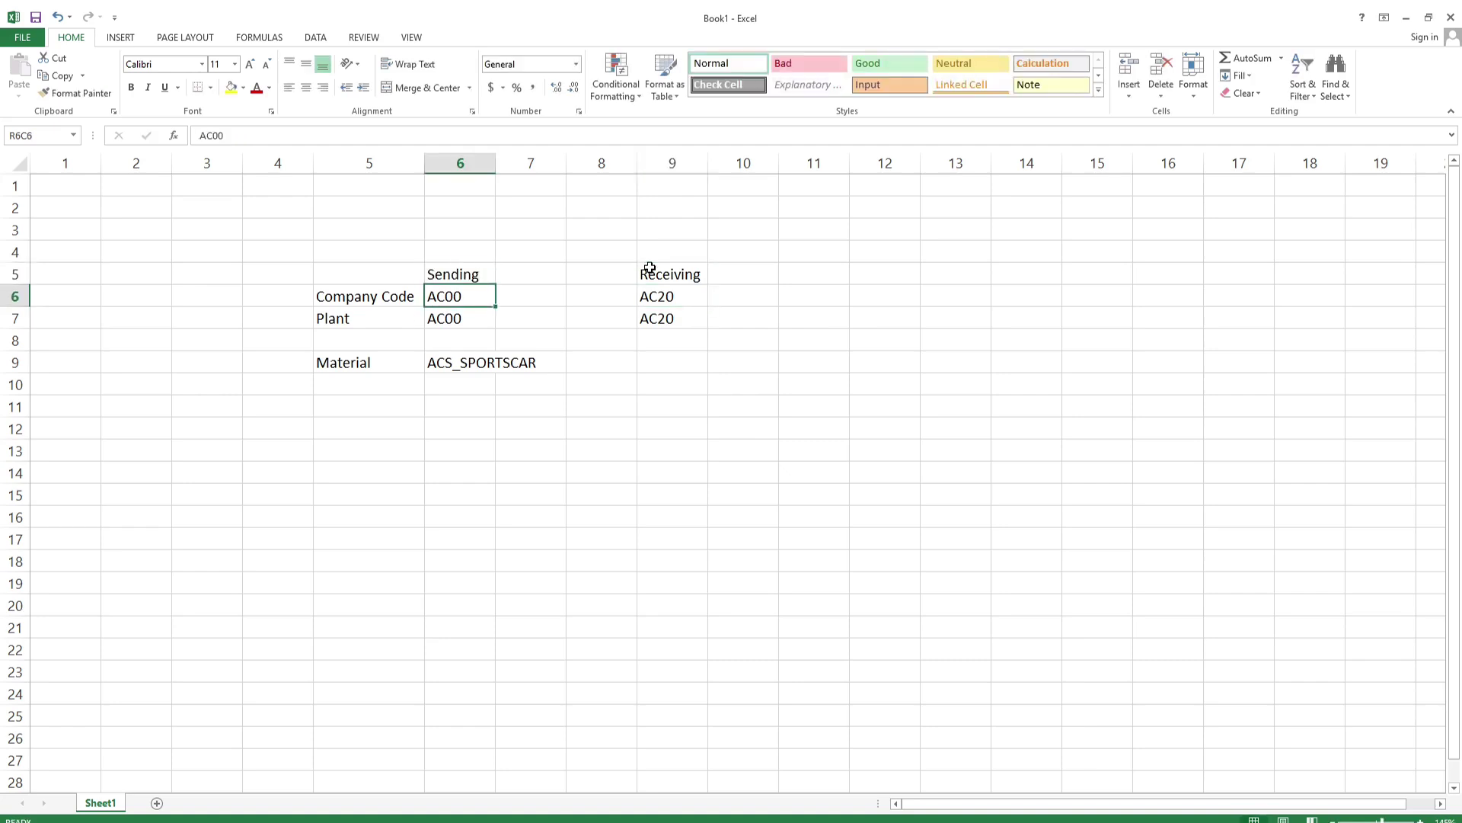
AutoFit the width of column 6 to the material name ACS_SPORTSCAR.
left_click(462, 357)
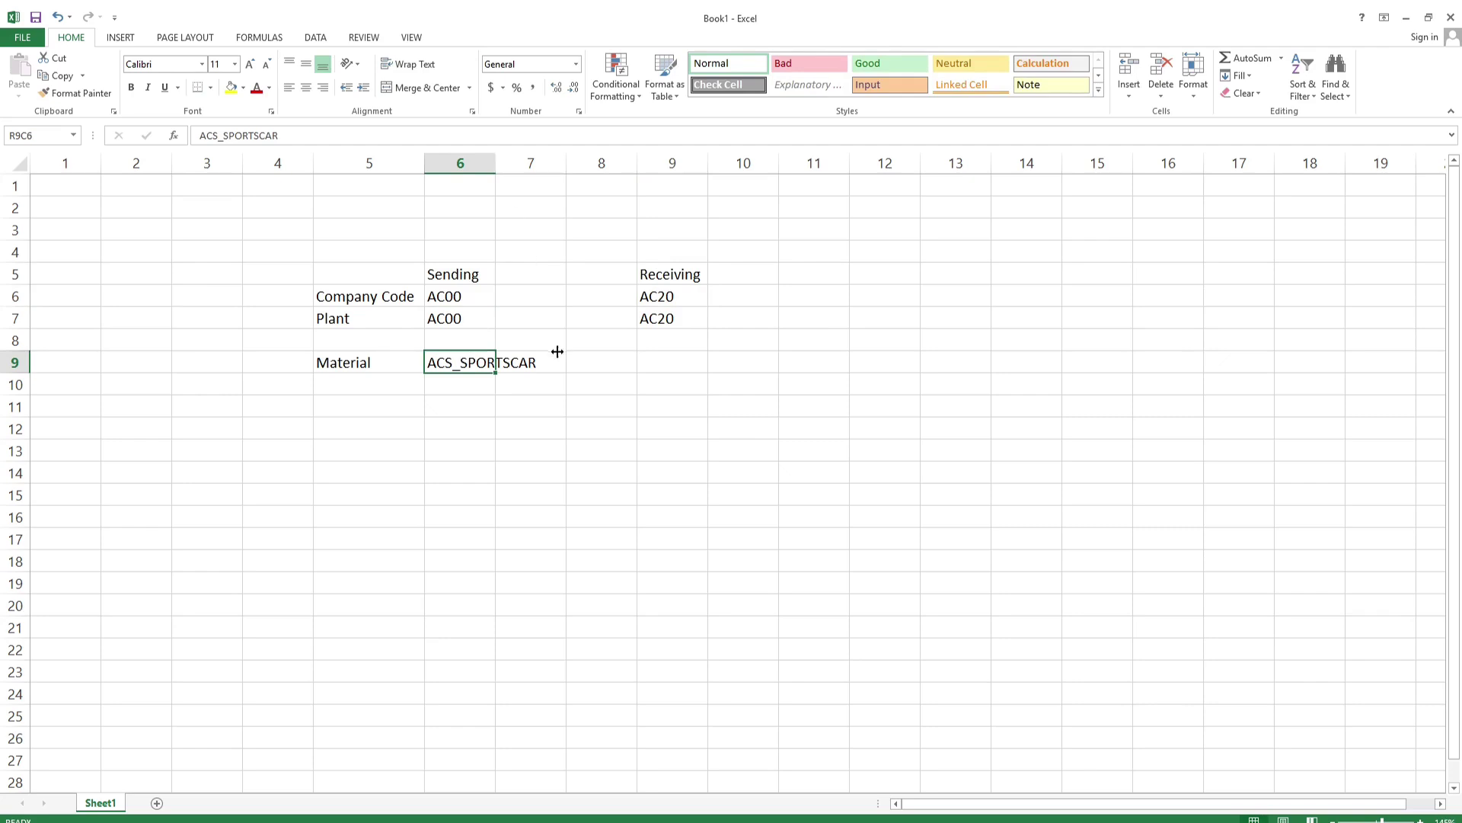
key("alt+h")
key("o")
key("i")
Label row 10 "Value" in column 5 and enter 5000000 INR beside it in column 6.
left_click(371, 381)
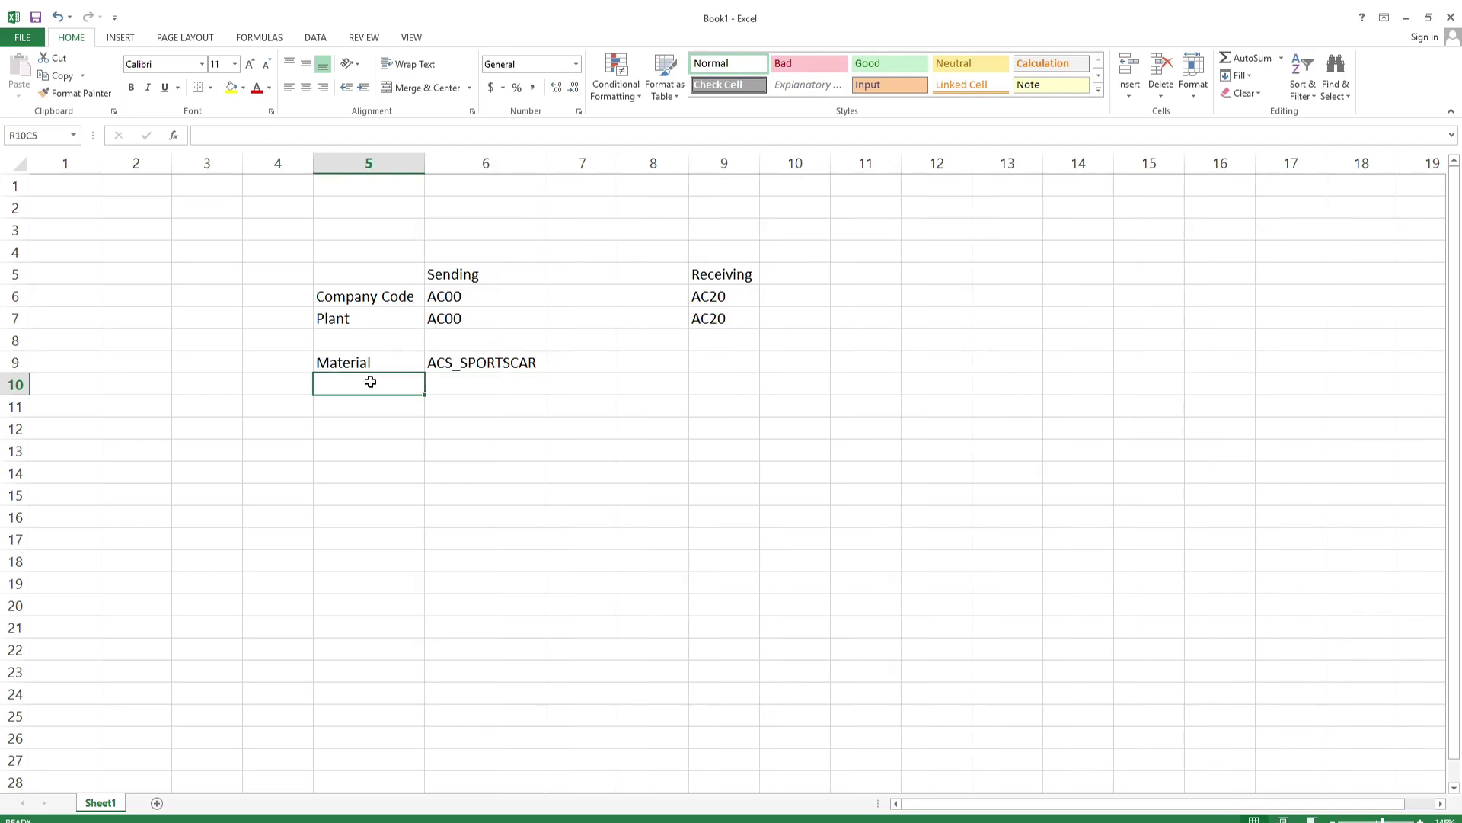
type("Value")
key("Tab")
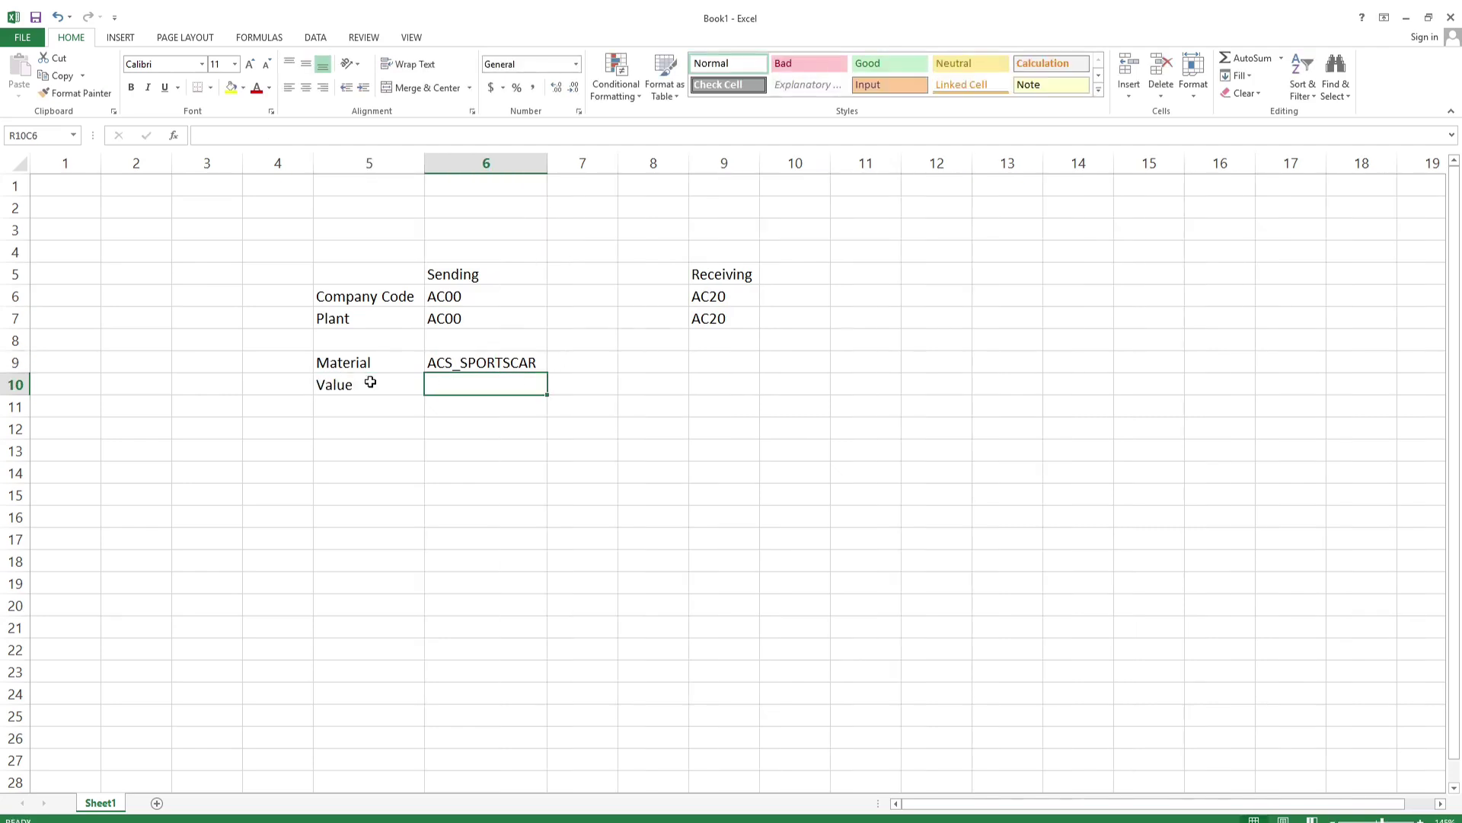
type("50")
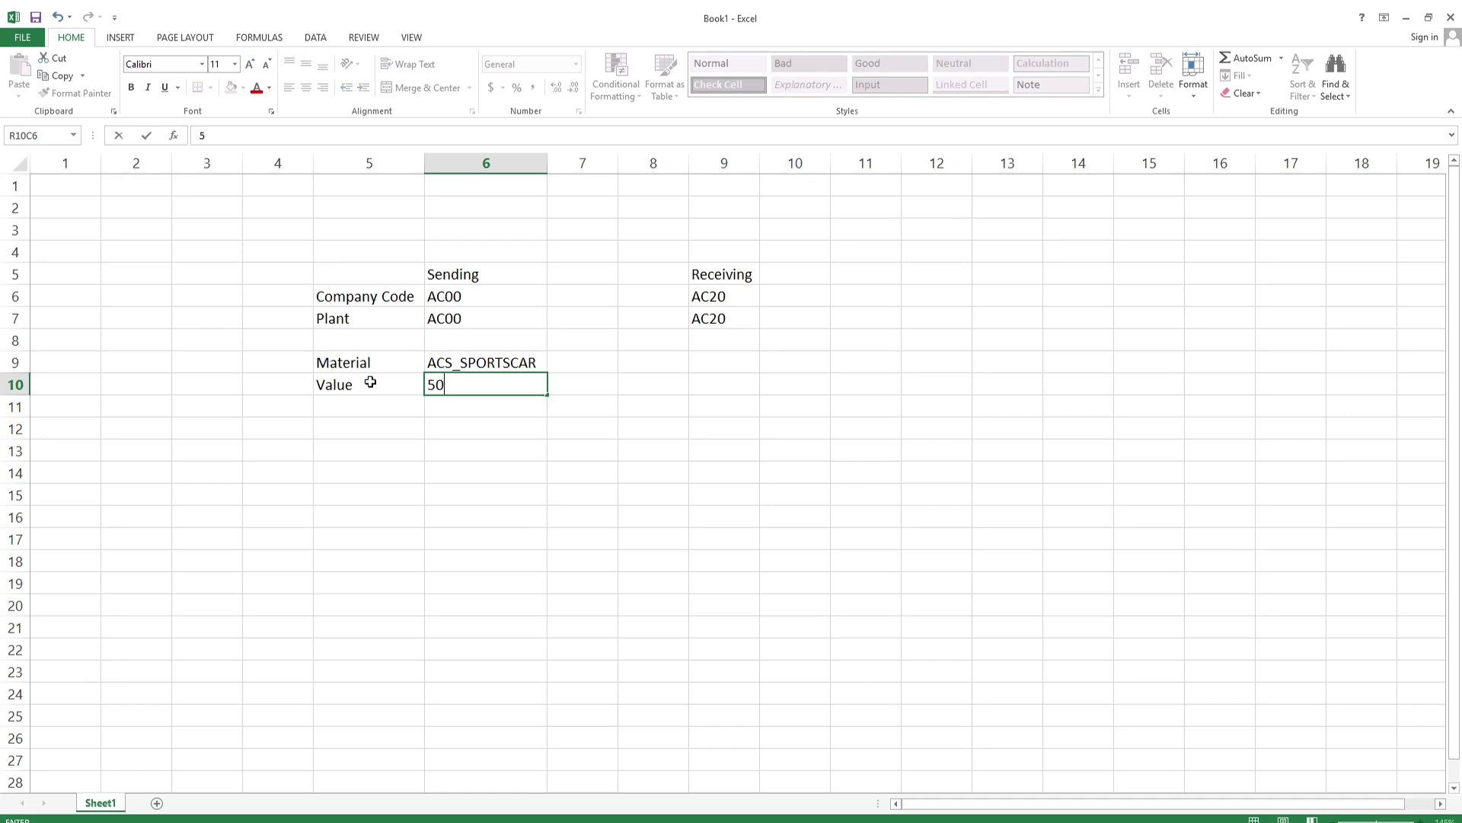
type("00000 INR")
key("Return")
left_click(412, 389)
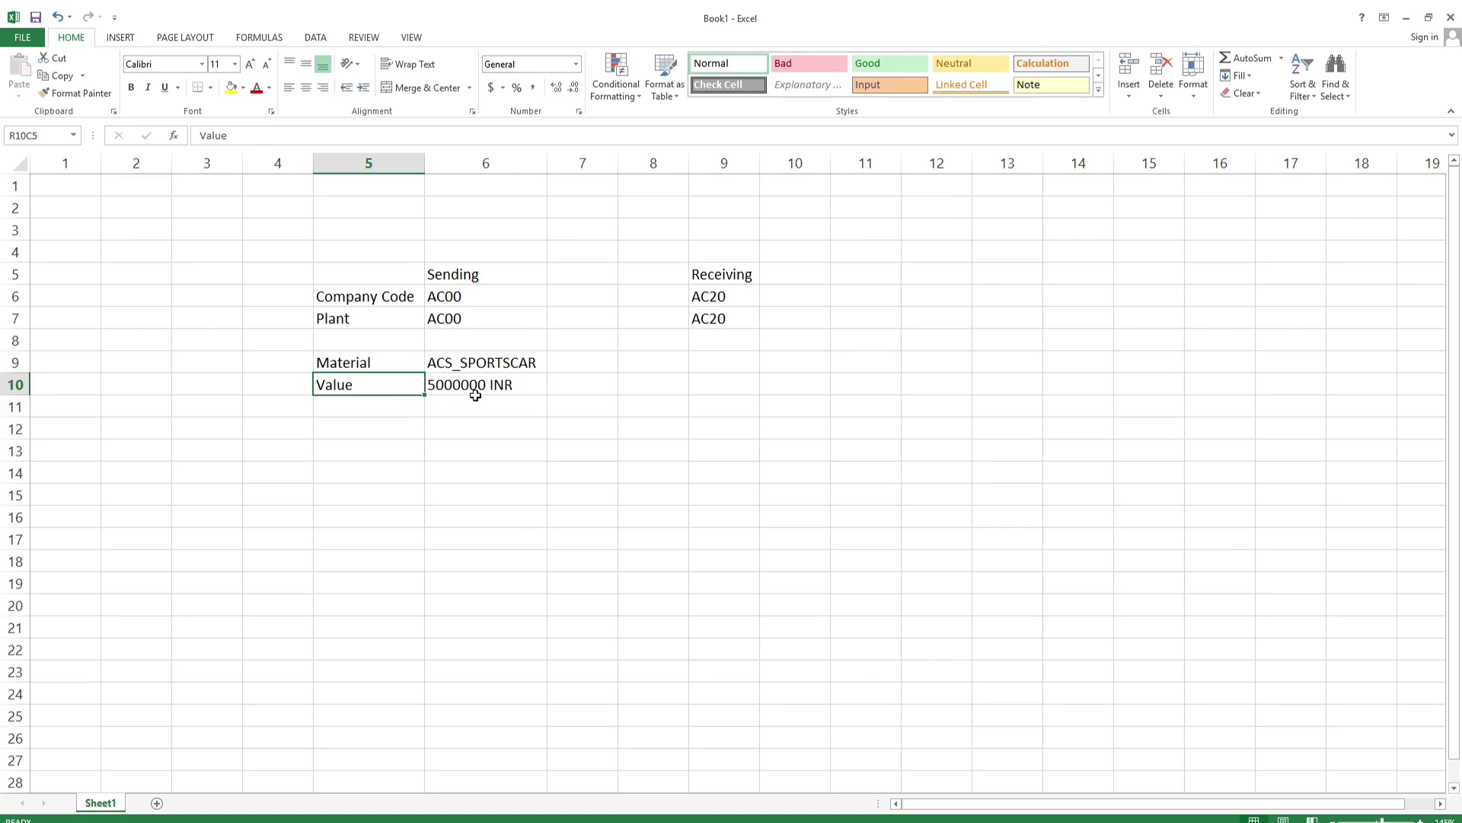
left_click_drag(381, 274, 525, 341)
left_click_drag(688, 383, 757, 385)
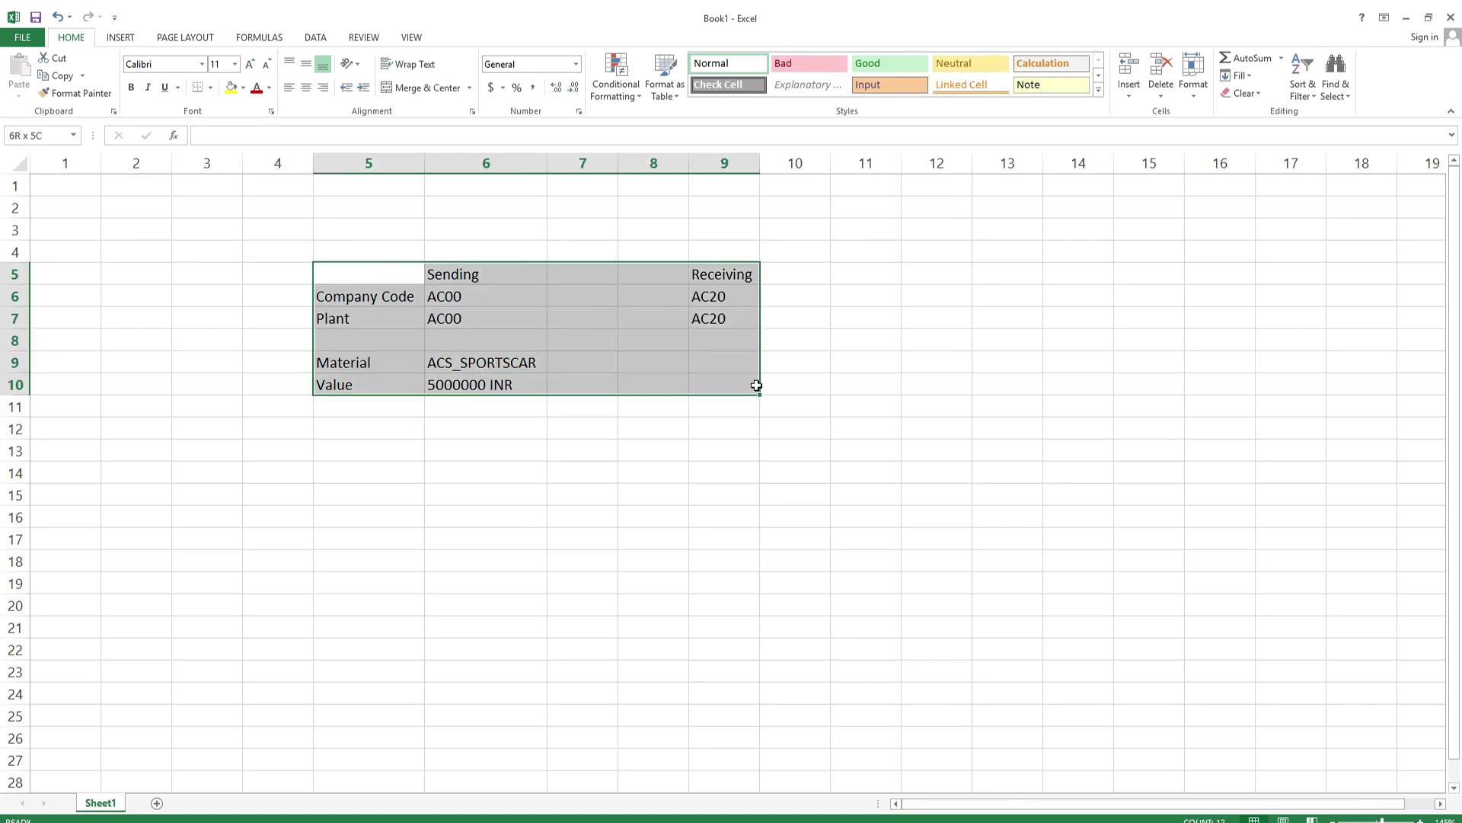
left_click(860, 365)
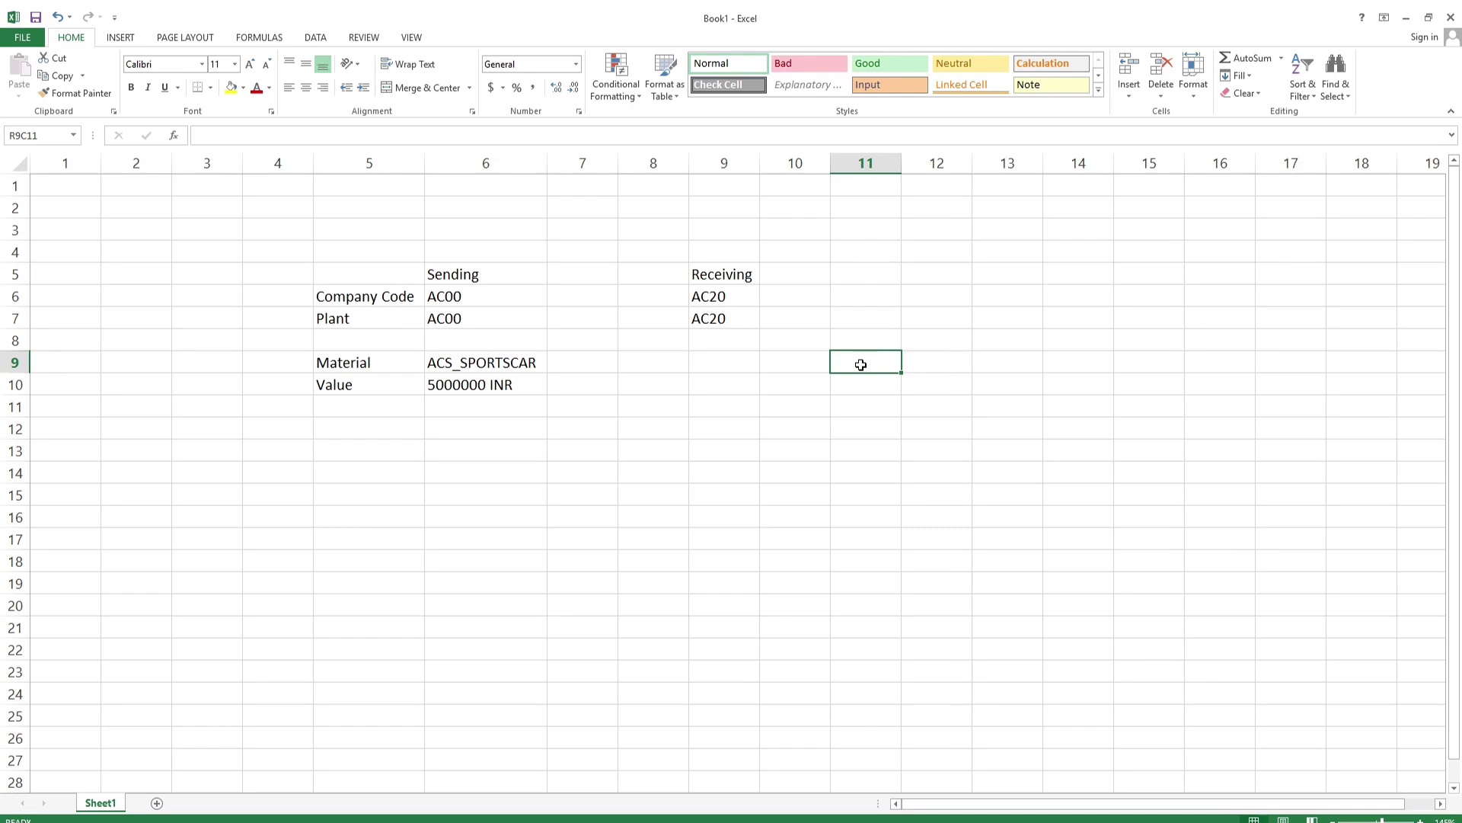
left_click(486, 451)
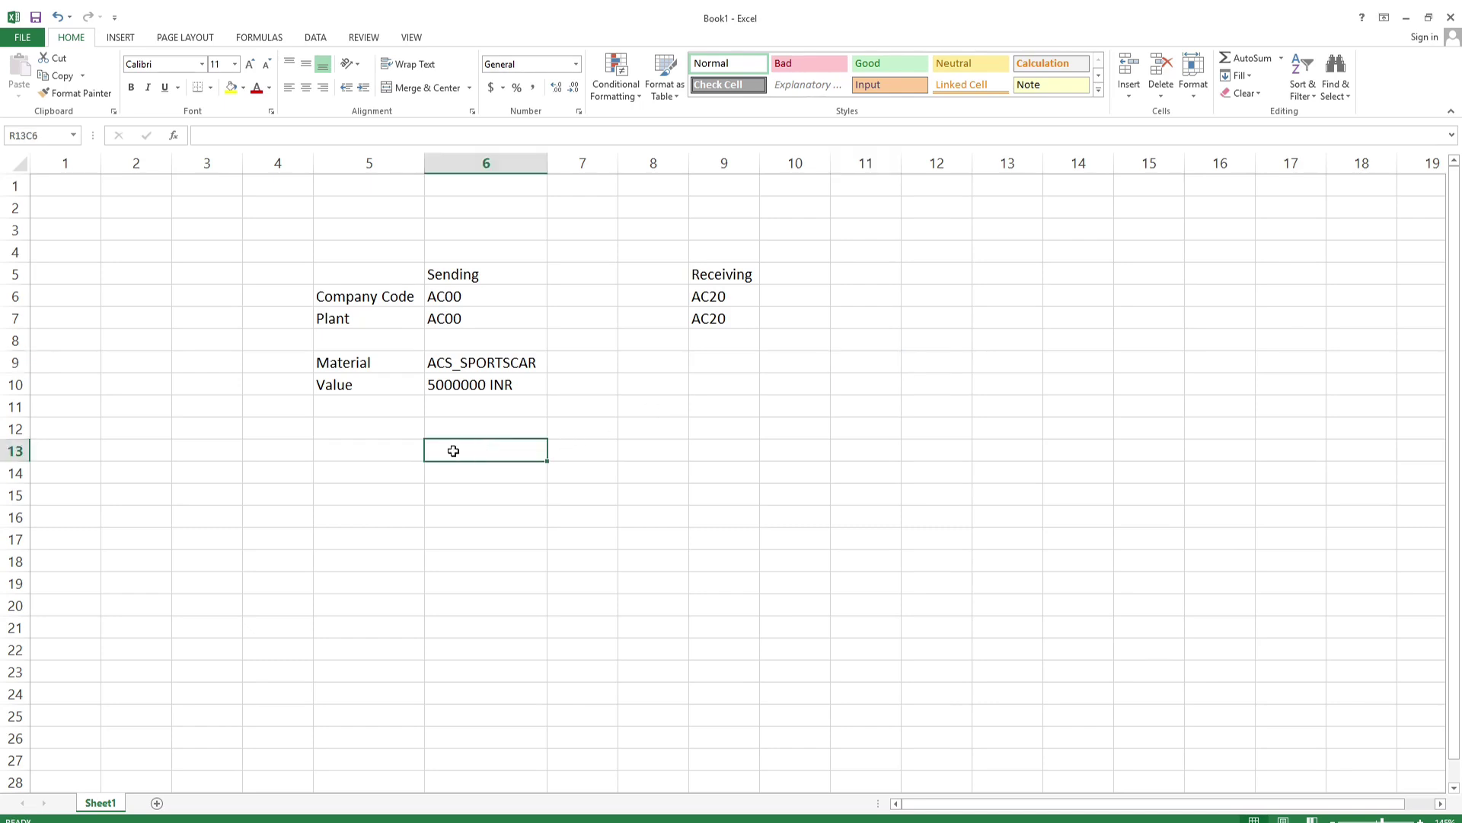
type("Purchase Order")
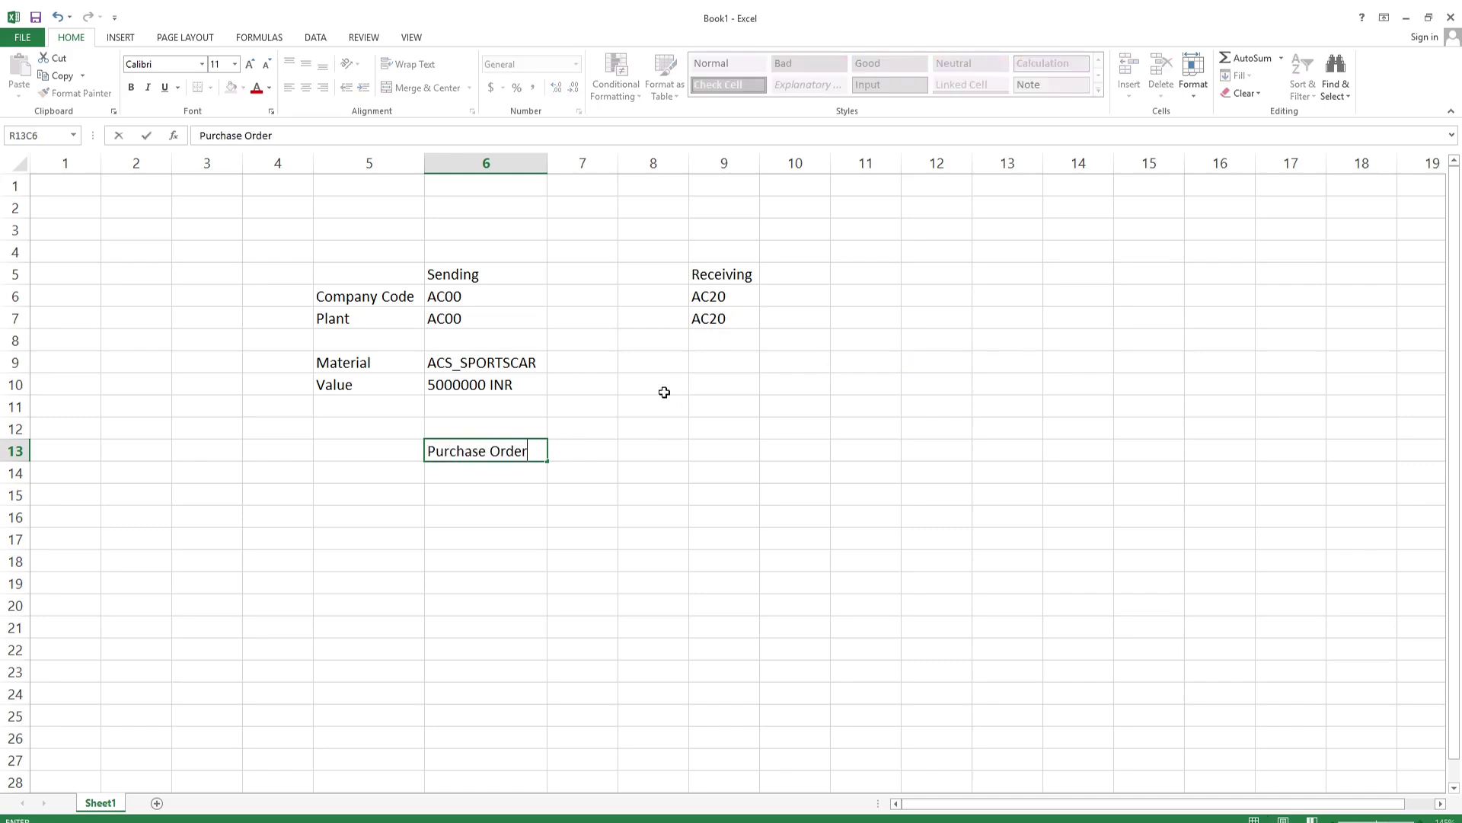
type(" @AC20")
key("Return")
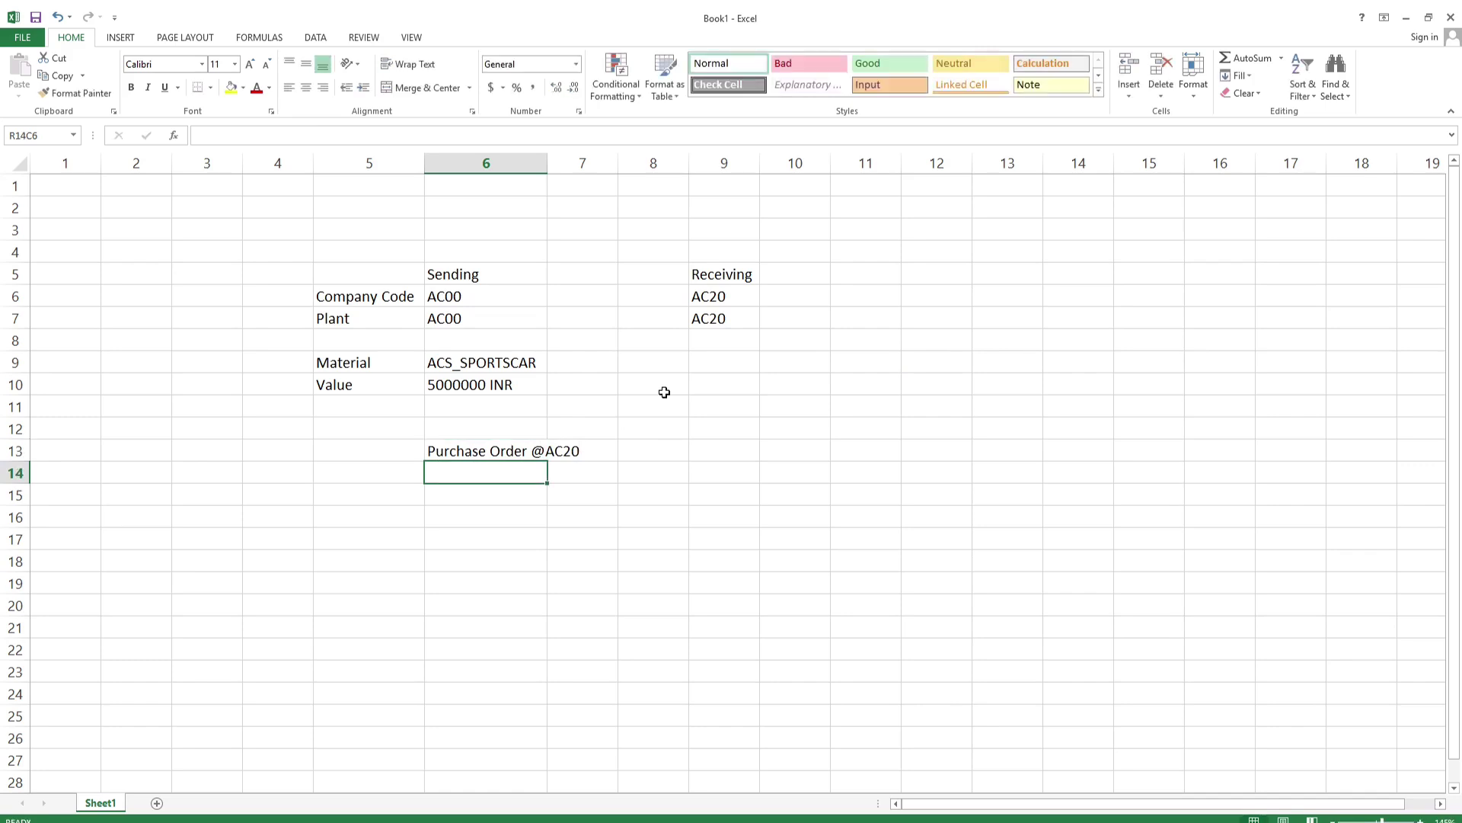
left_click(714, 451)
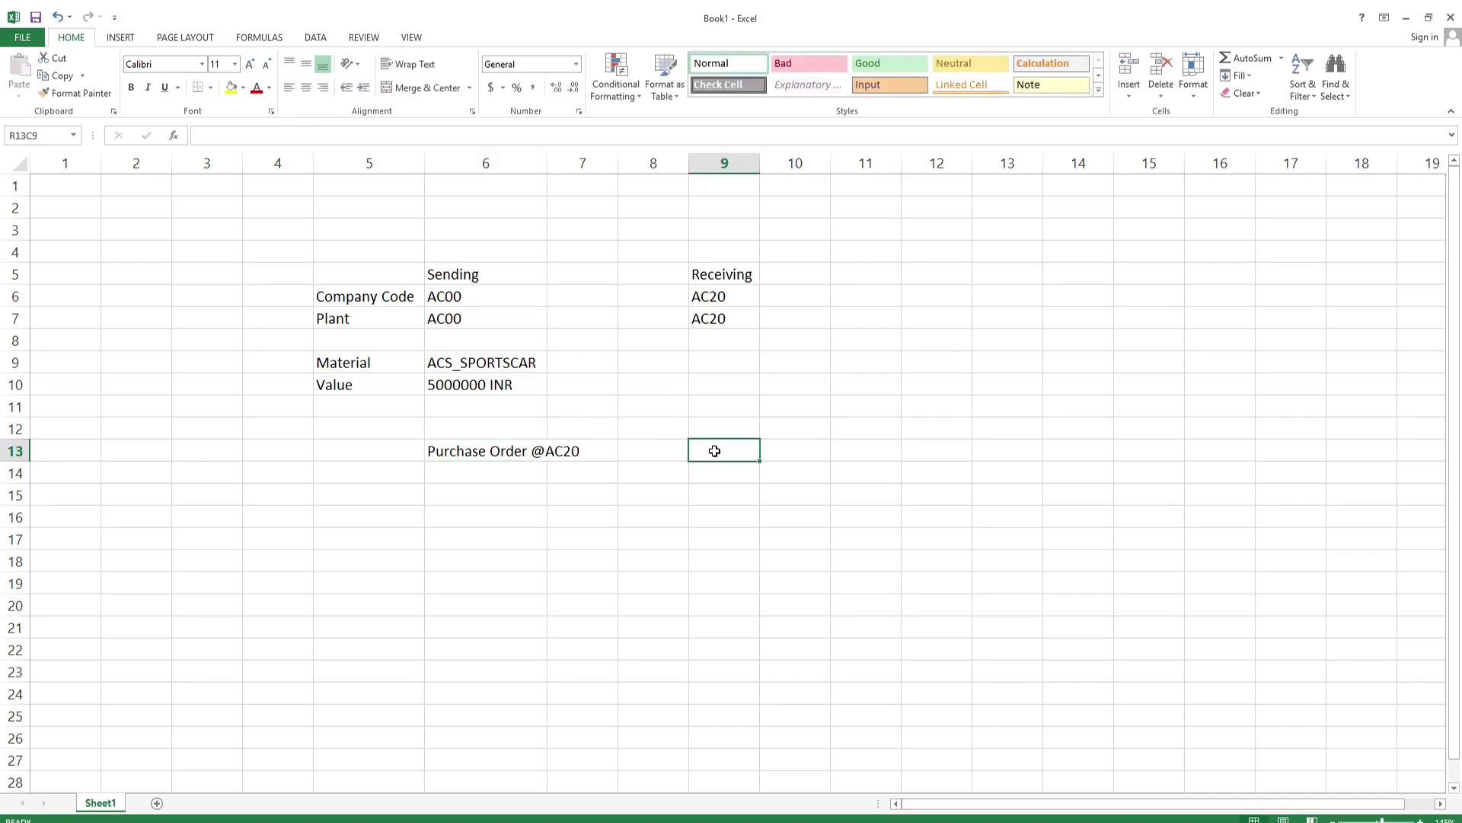
left_click(478, 452)
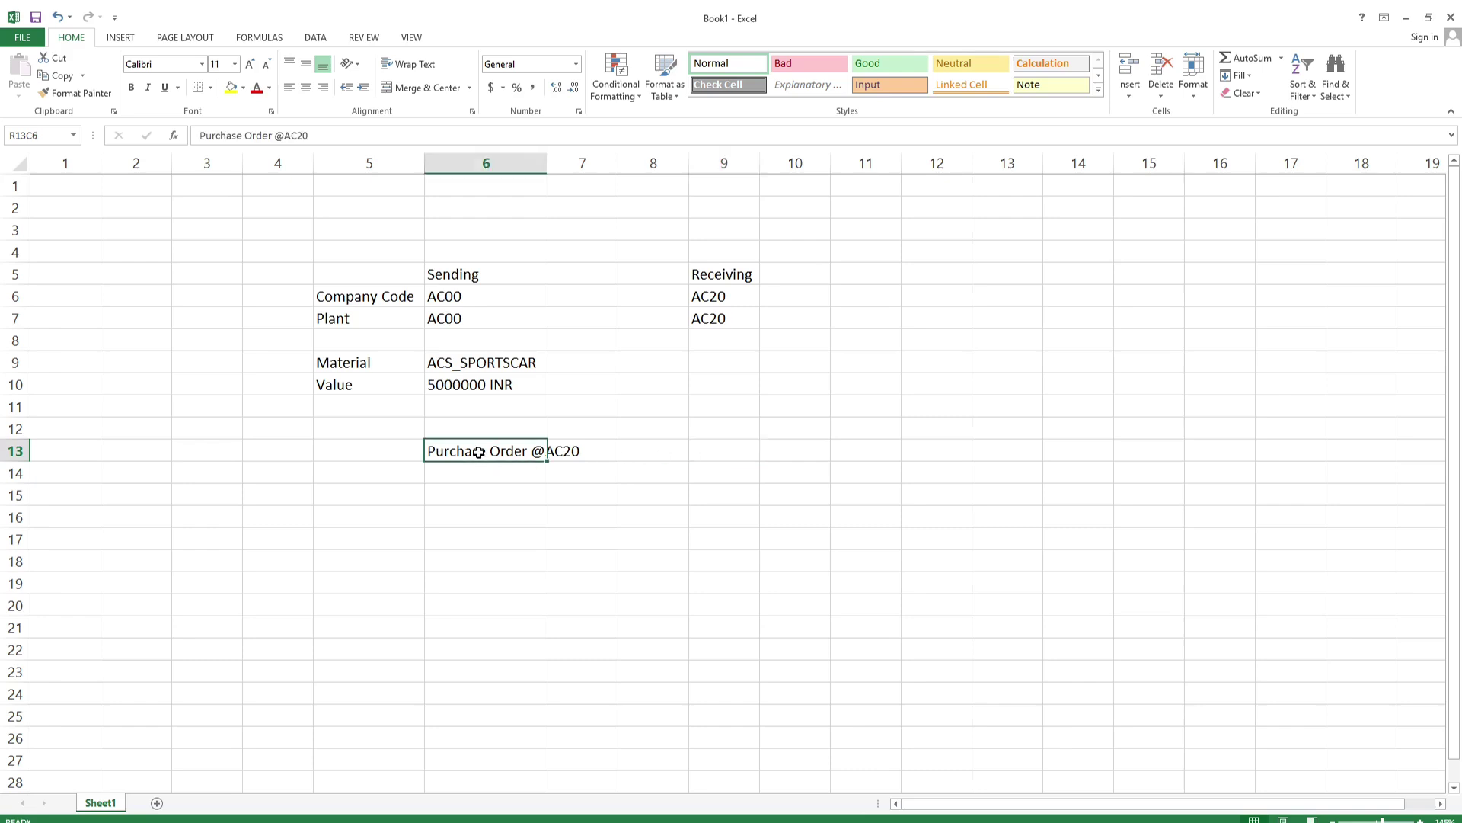
key("shift+space")
key("ctrl+shift+plus")
key("ctrl+shift+plus")
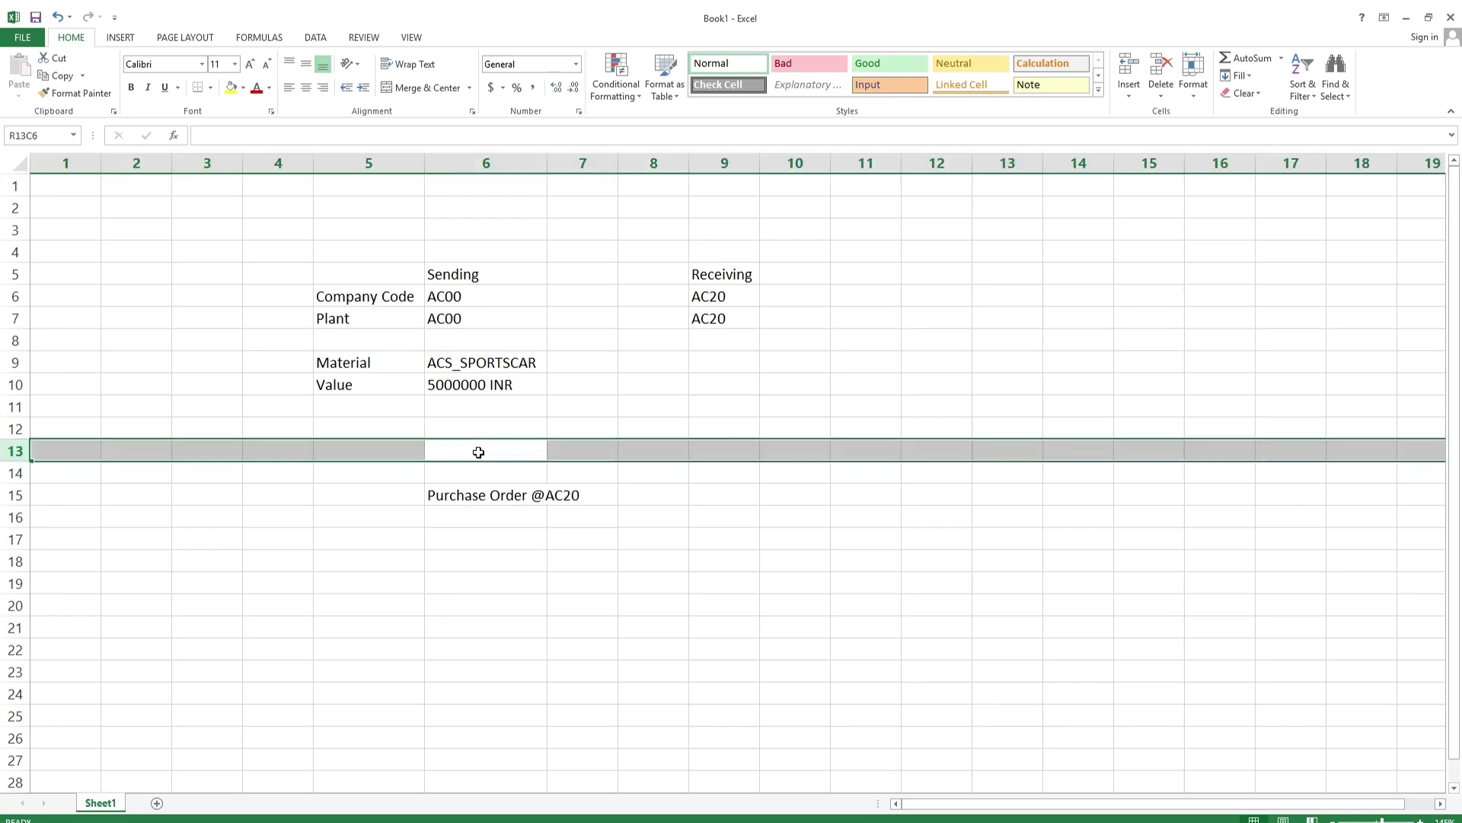
Number row 12 as 1 in column 5 and enter "Create a IC customer for AC20 in company code AC00" beside it.
key("Up")
key("Left")
type("1")
key("Tab")
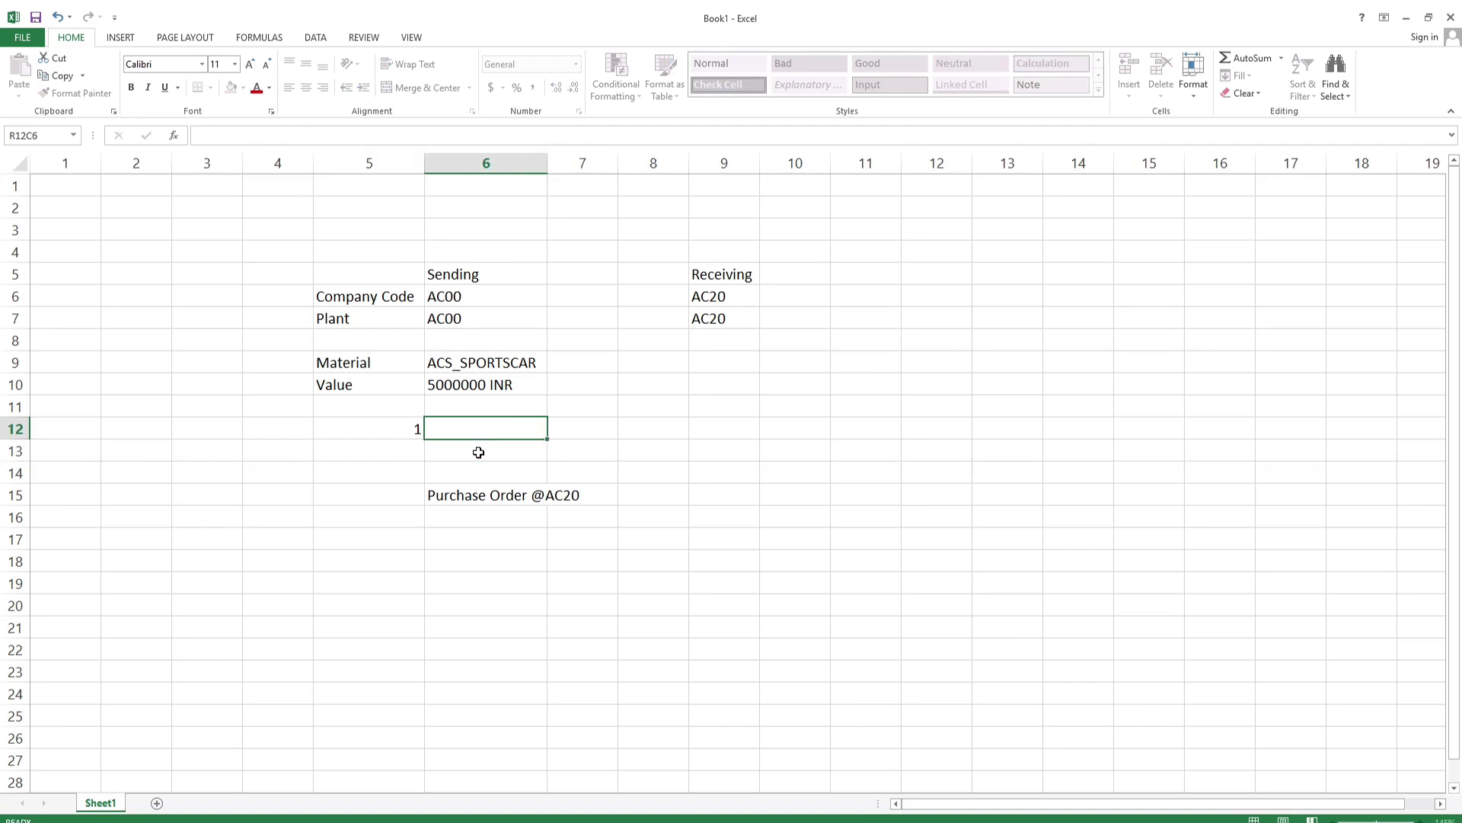
type("Creae")
key("BackSpace")
type("te a IC customer")
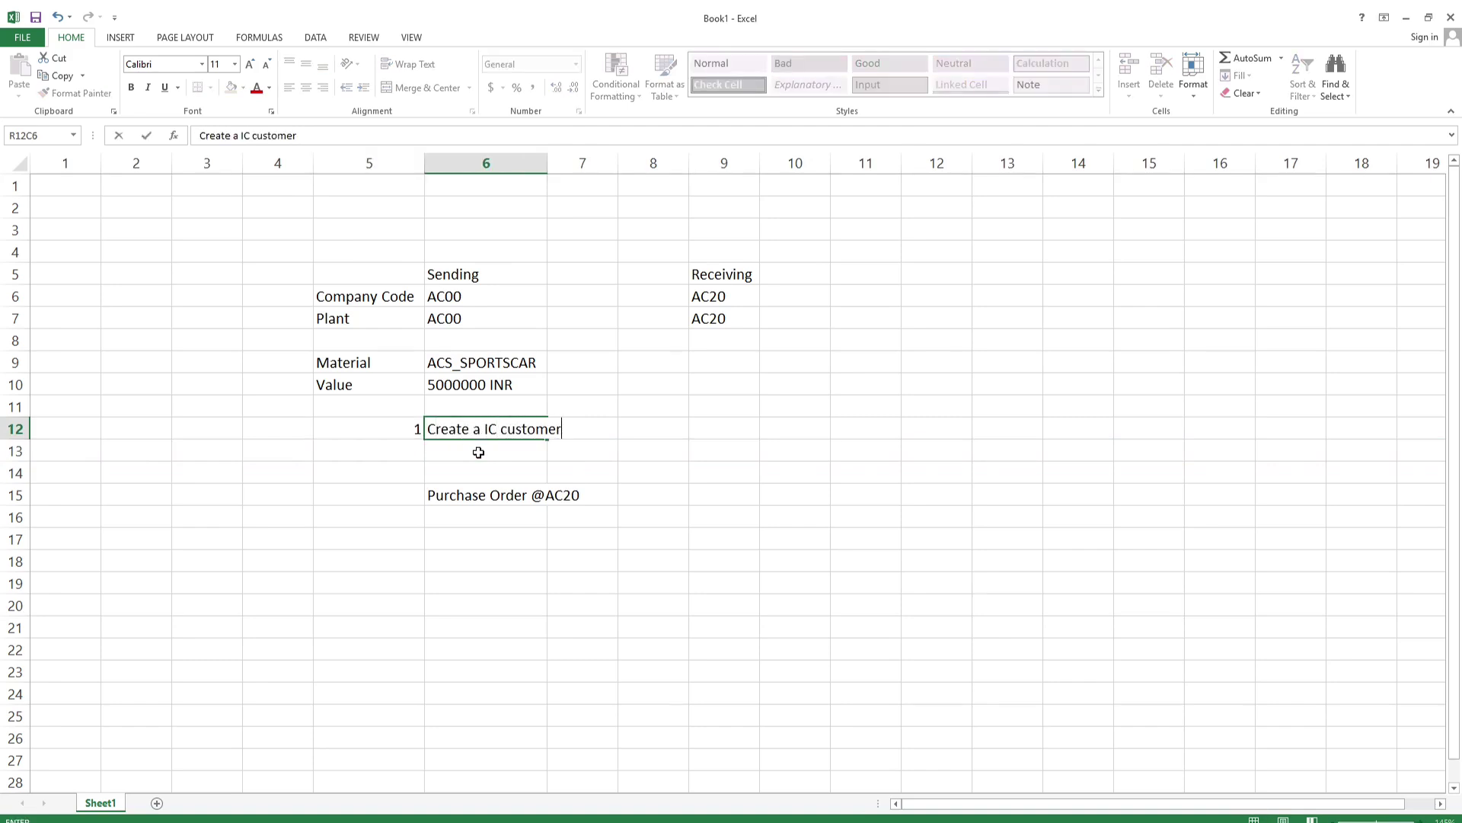
type(" for AC20 in company code AC00")
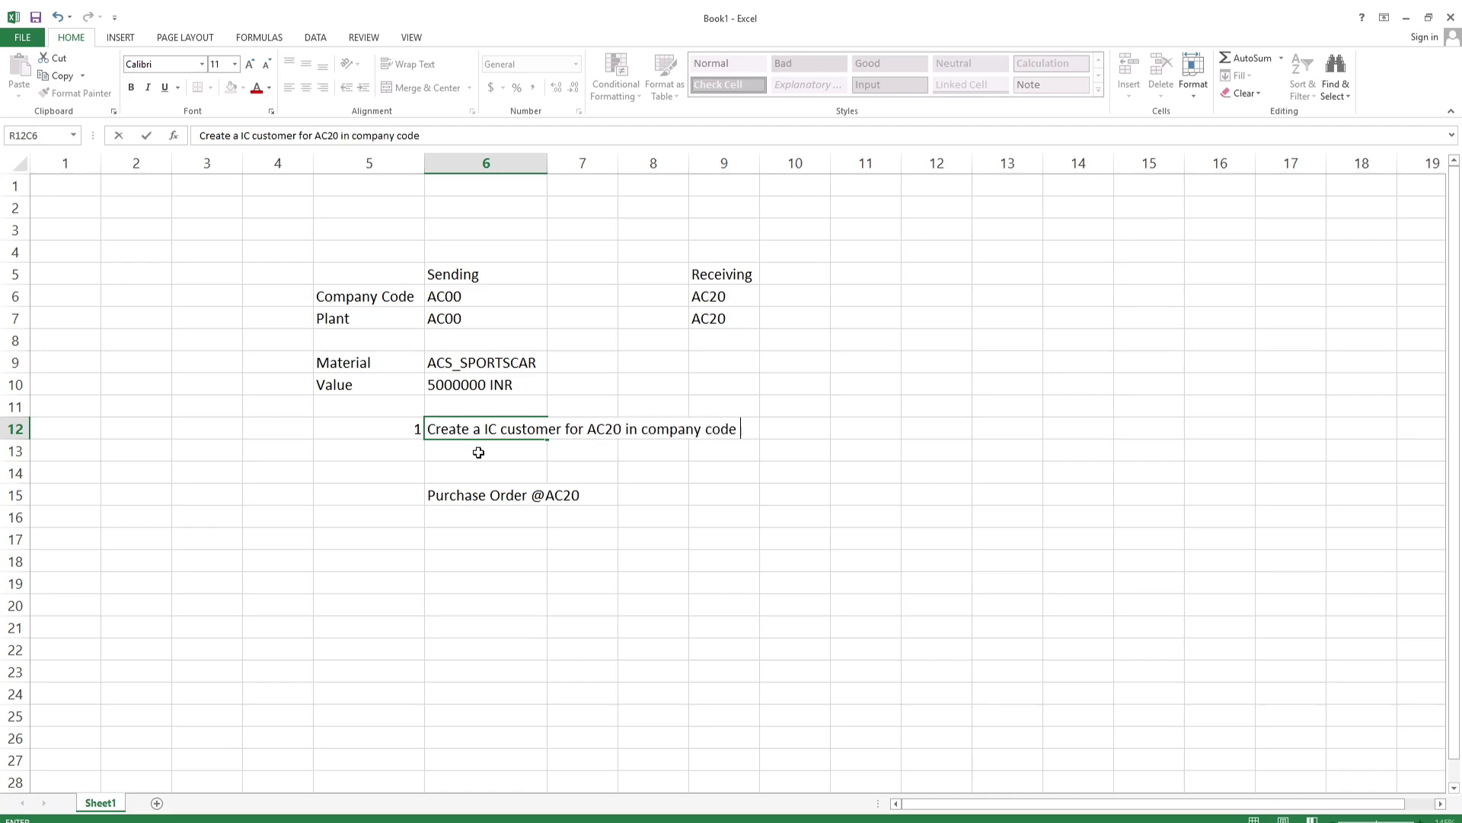
key("ctrl+Return")
key("Return")
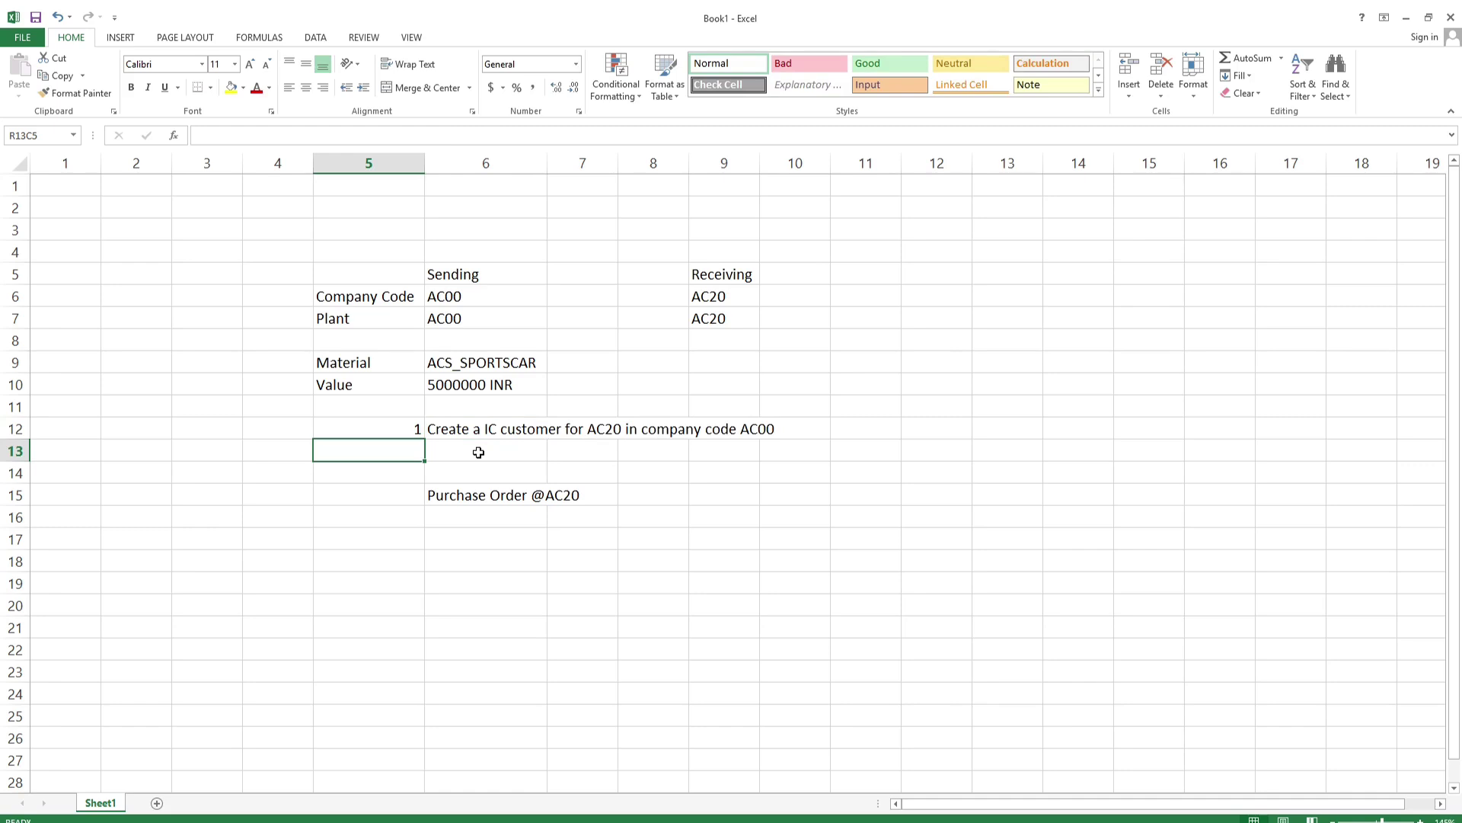
left_click(709, 306)
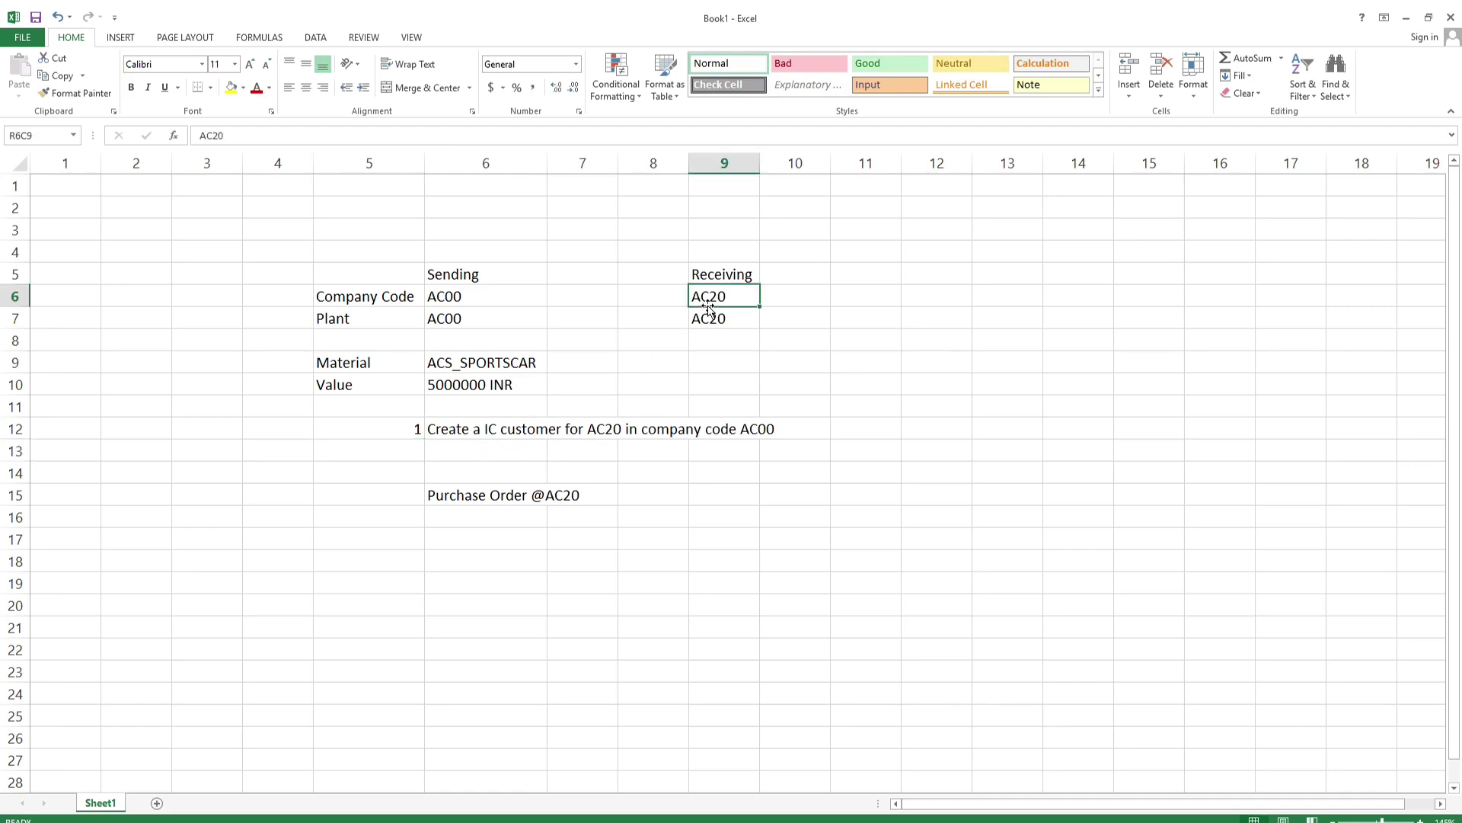
left_click(492, 297)
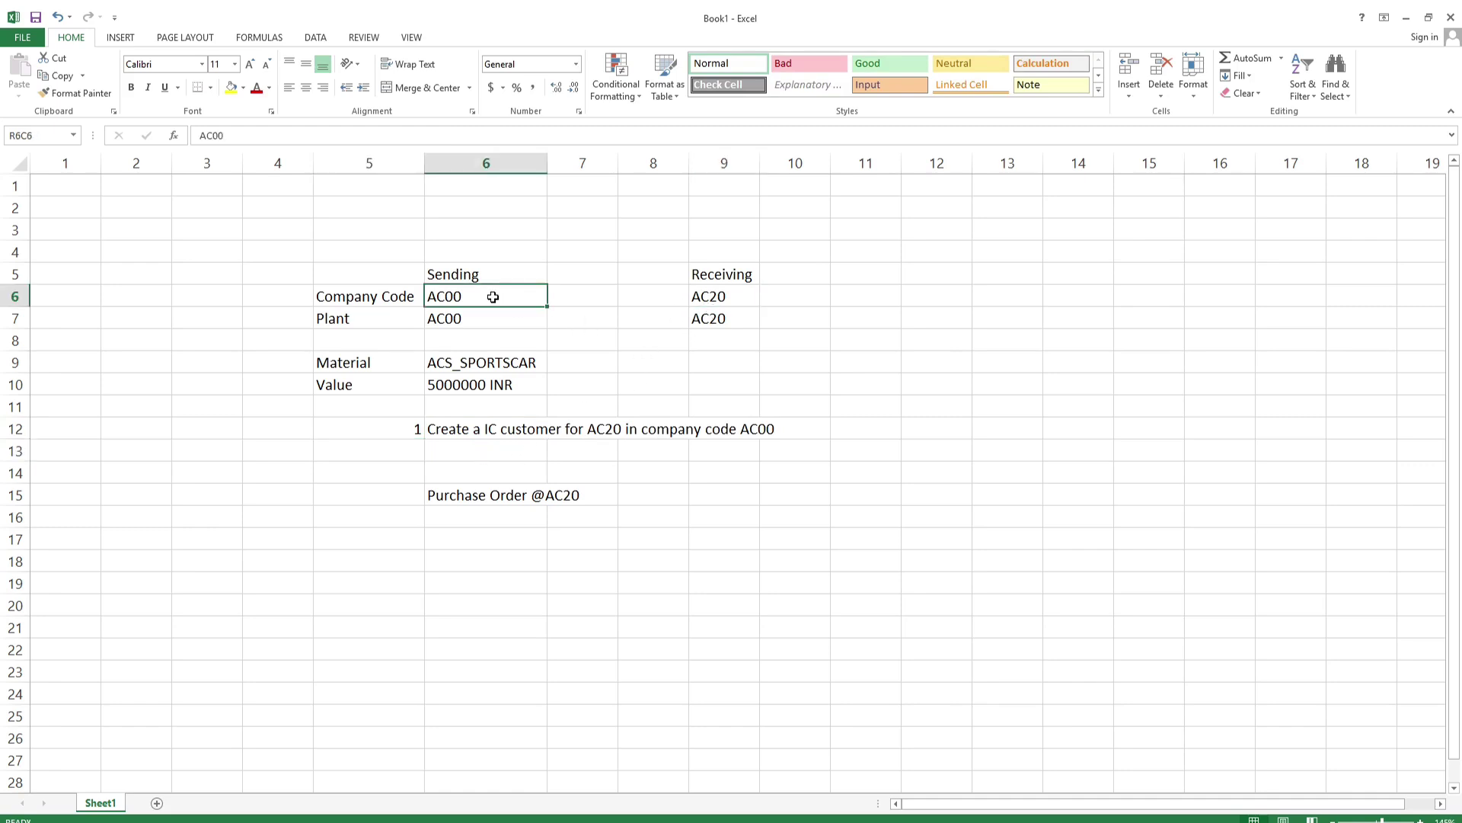
left_click(464, 425)
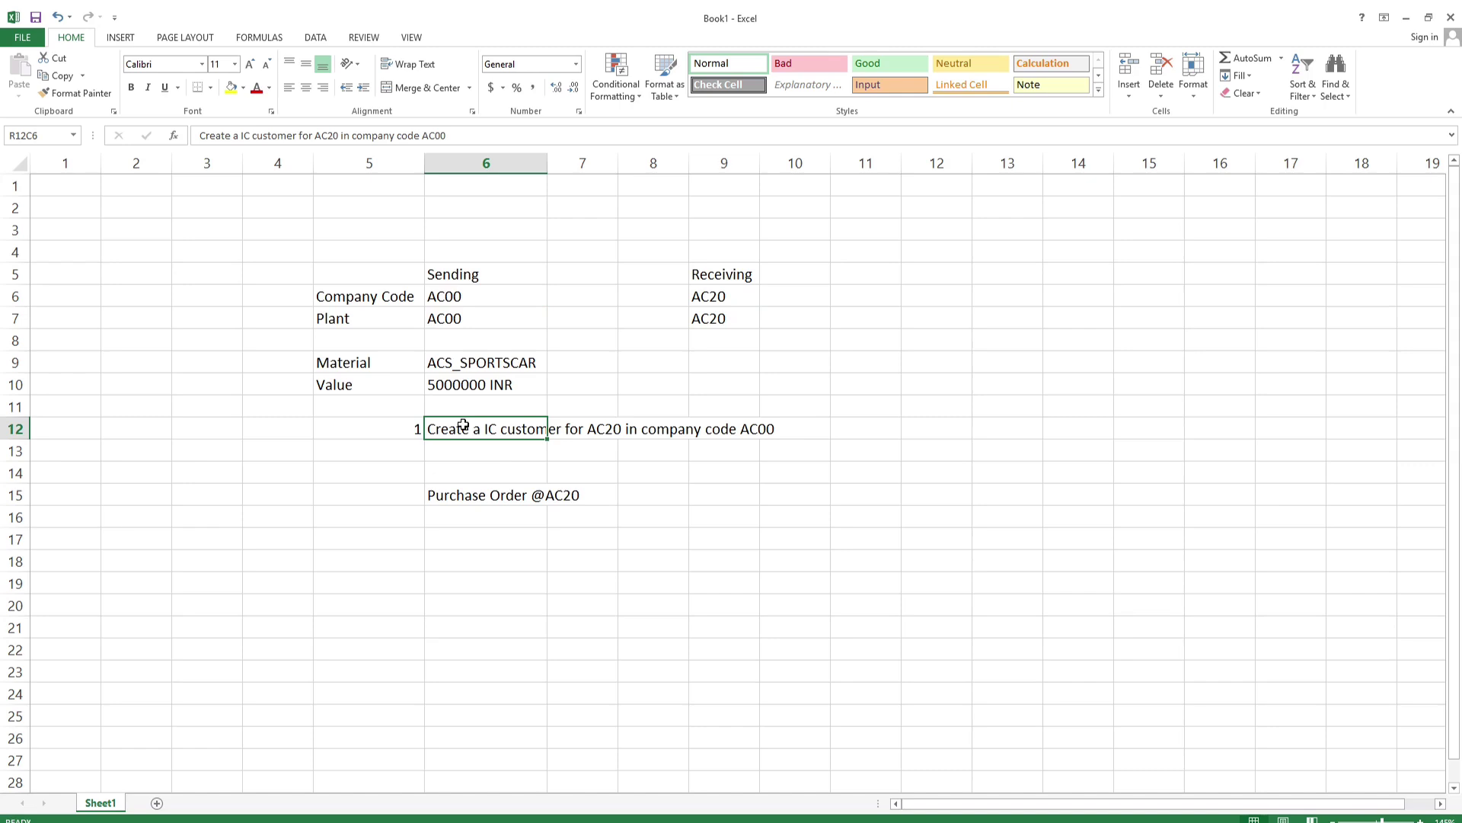
left_click(736, 298)
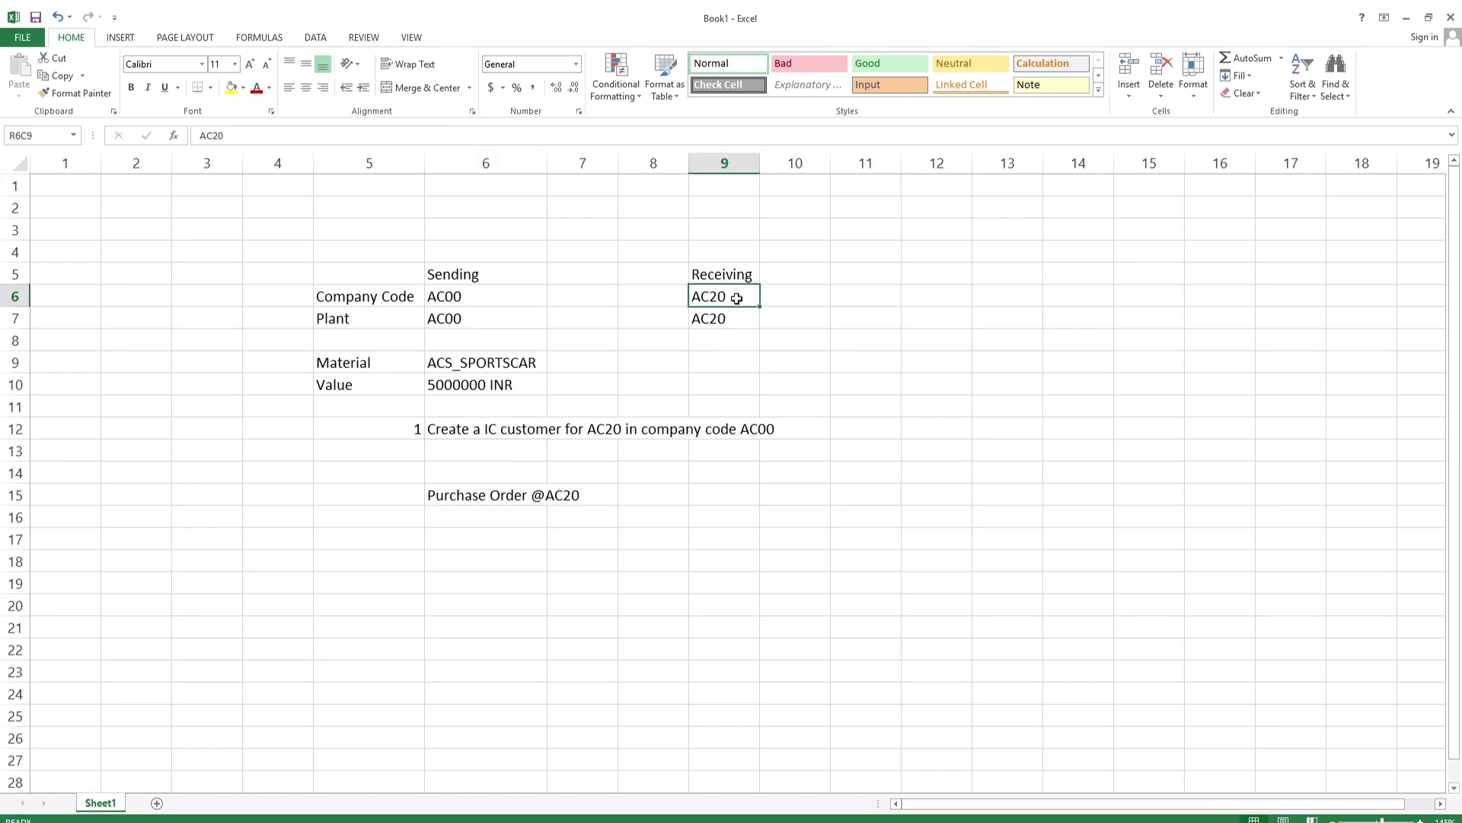
left_click(459, 296)
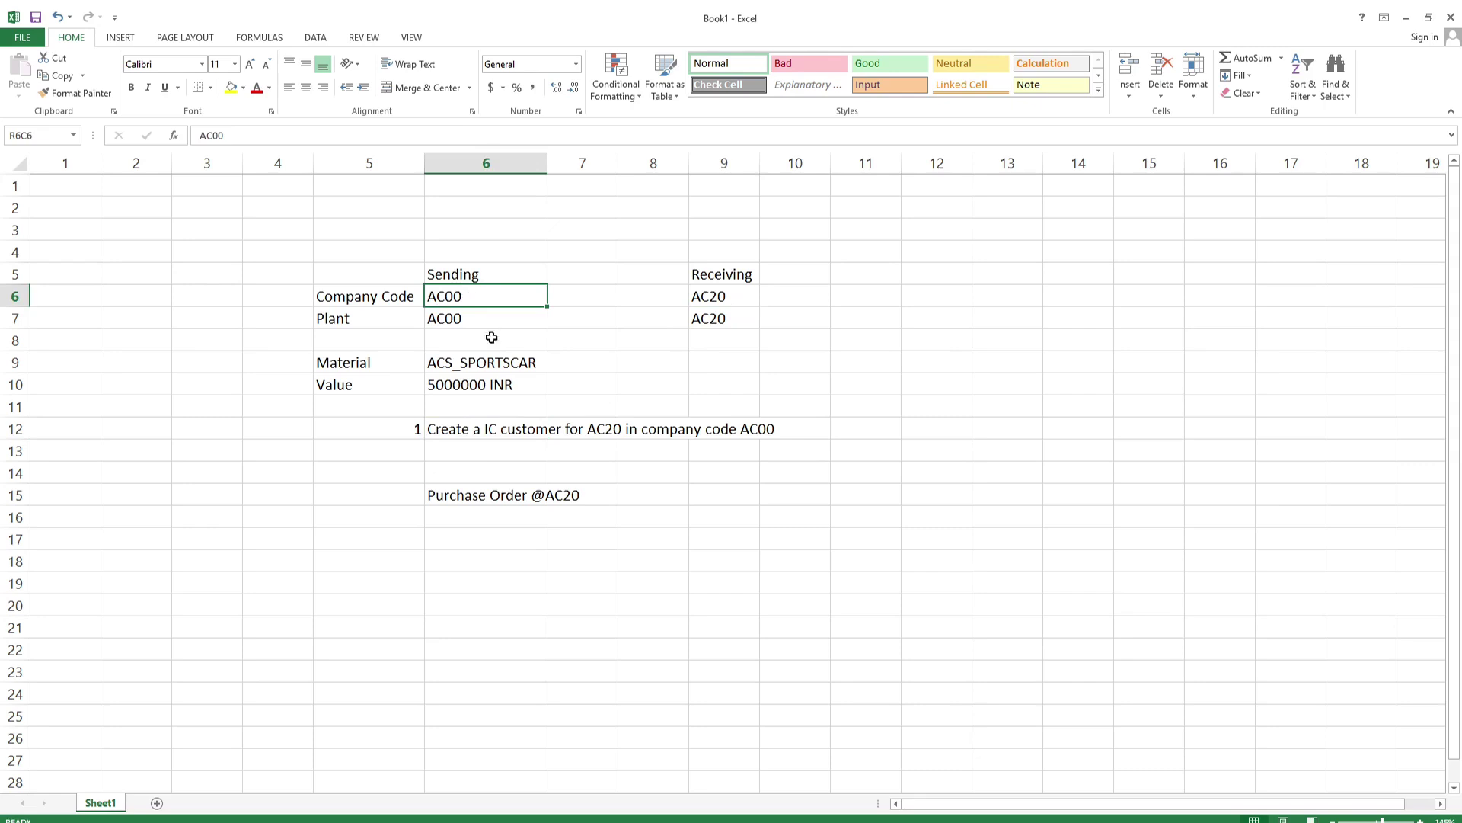
Number row 13 as 2 in column 5 and enter "Create an IC Vendor for AC00 in company code AC20" beside it.
left_click(394, 457)
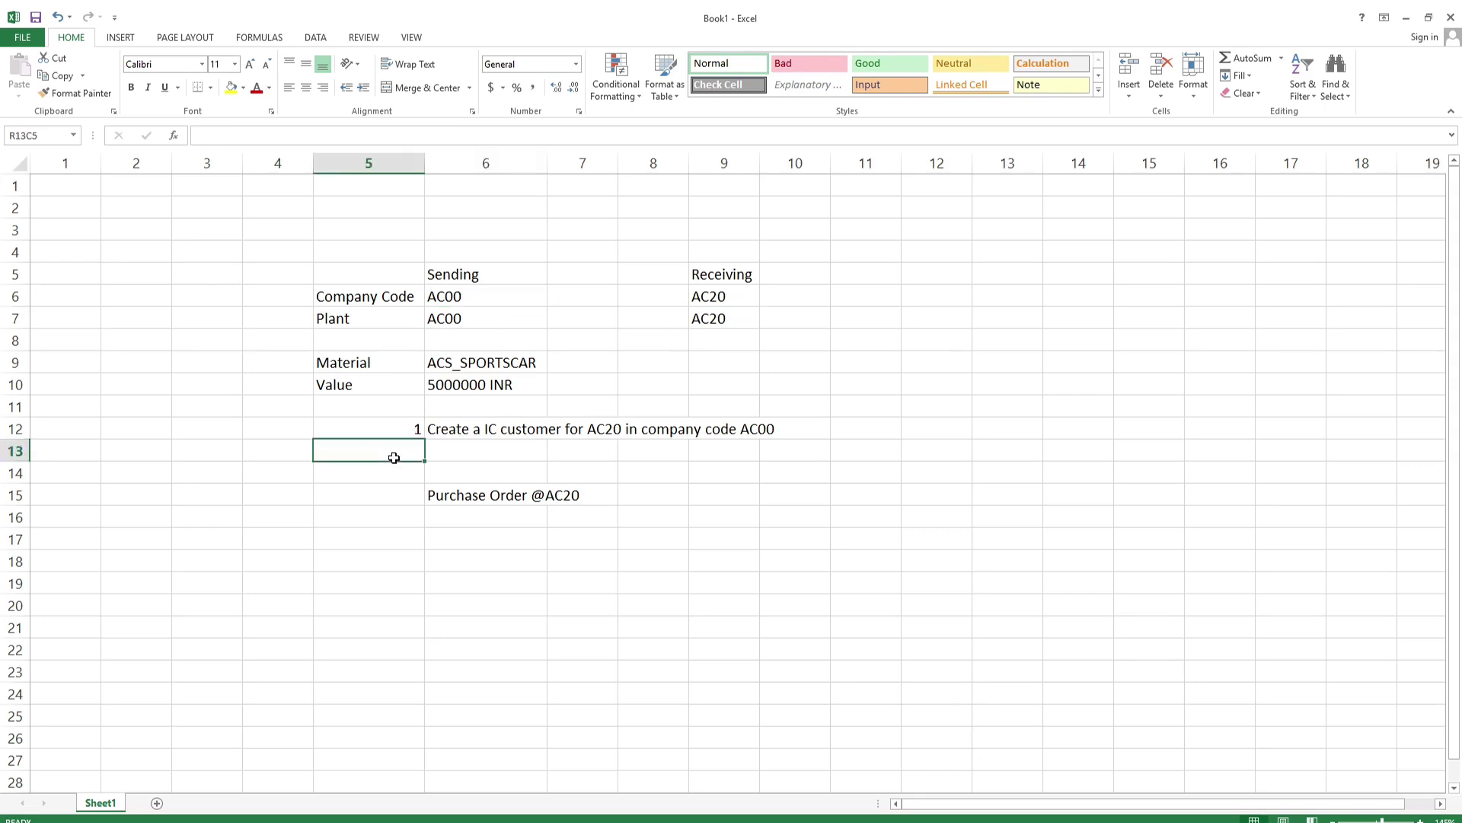
type("2")
key("Tab")
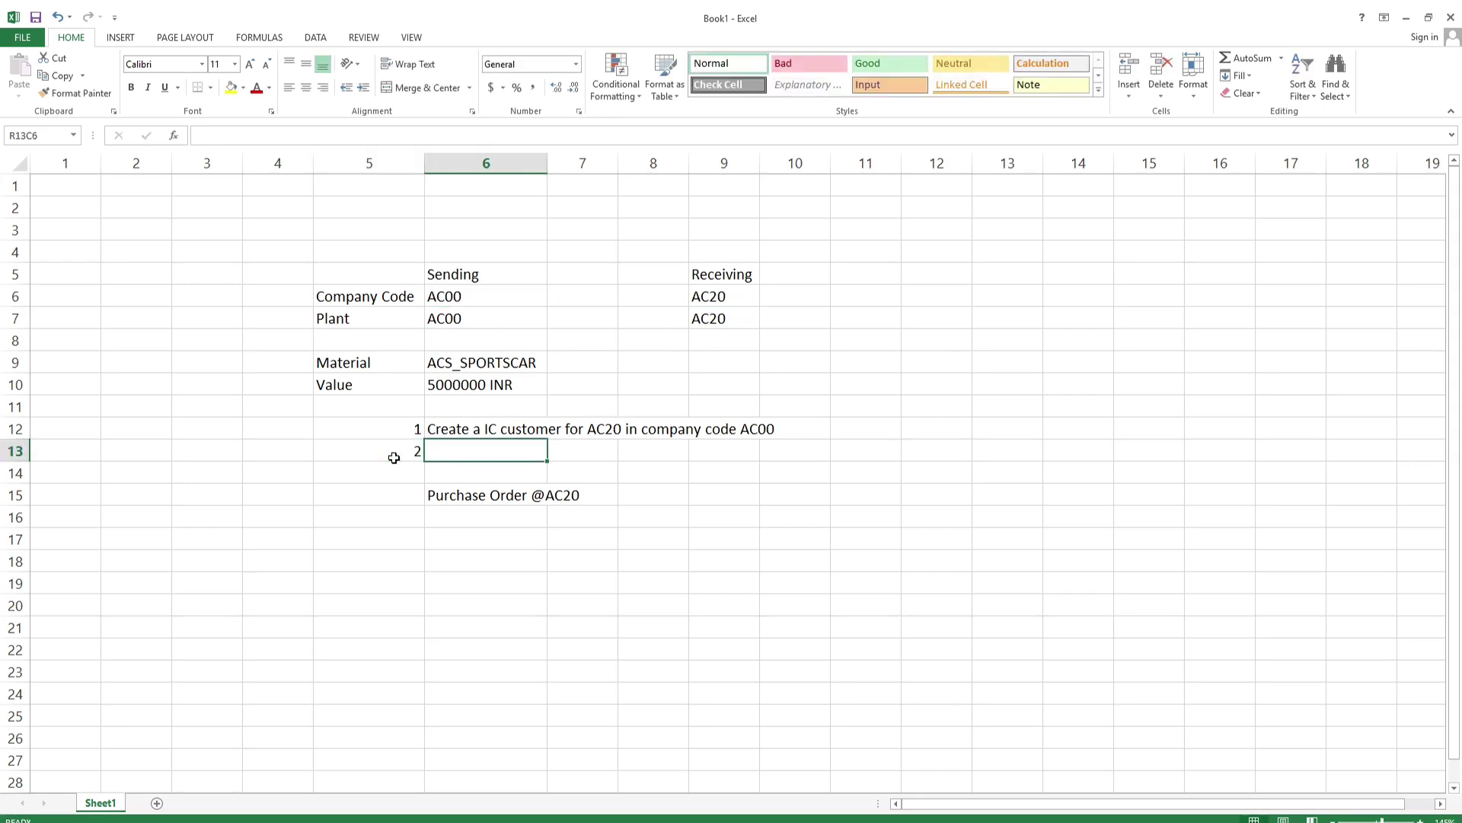
type("AC")
key("BackSpace")
key("BackSpace")
type("Create ")
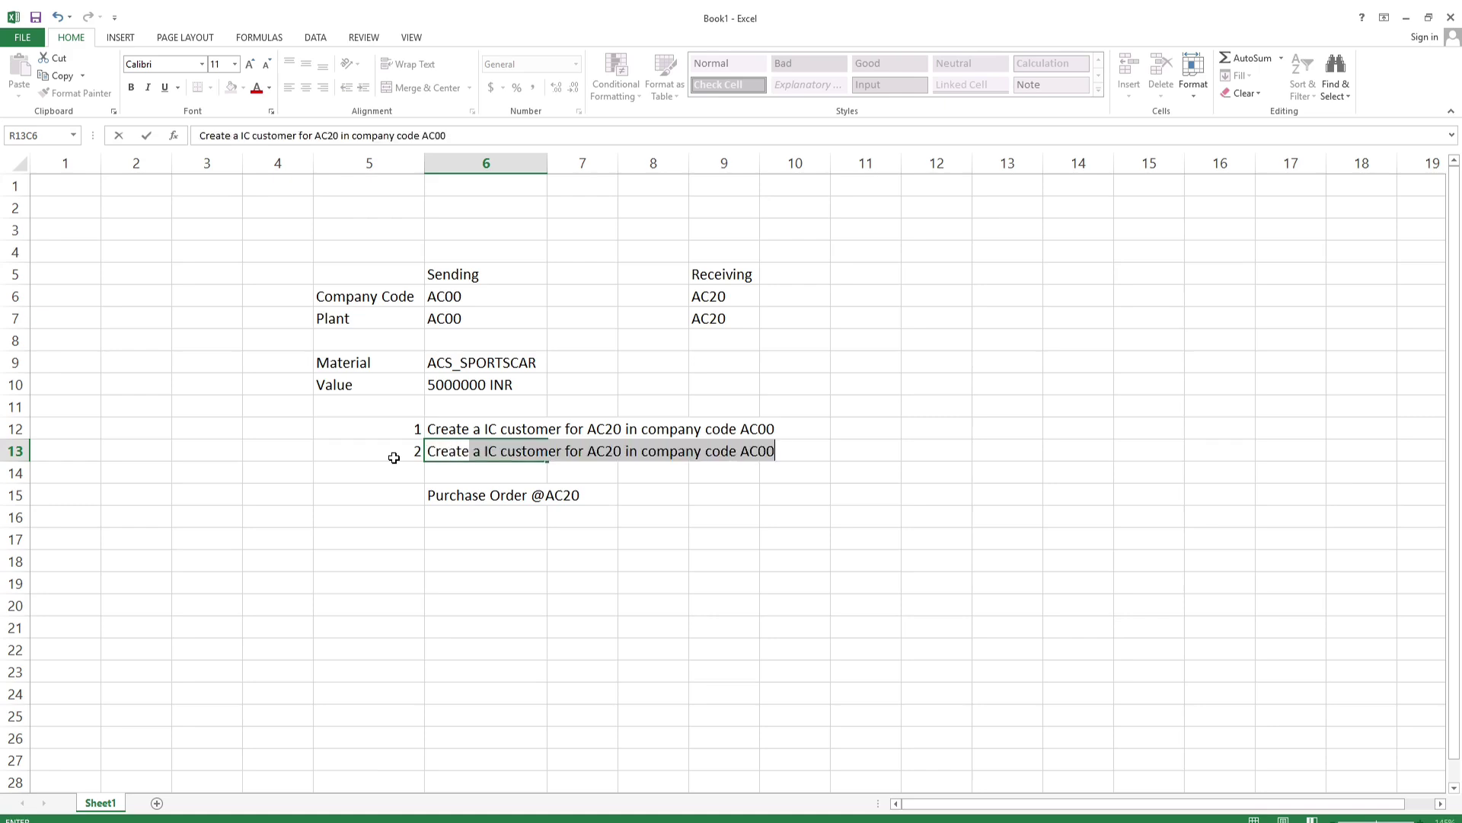
type("an IC ")
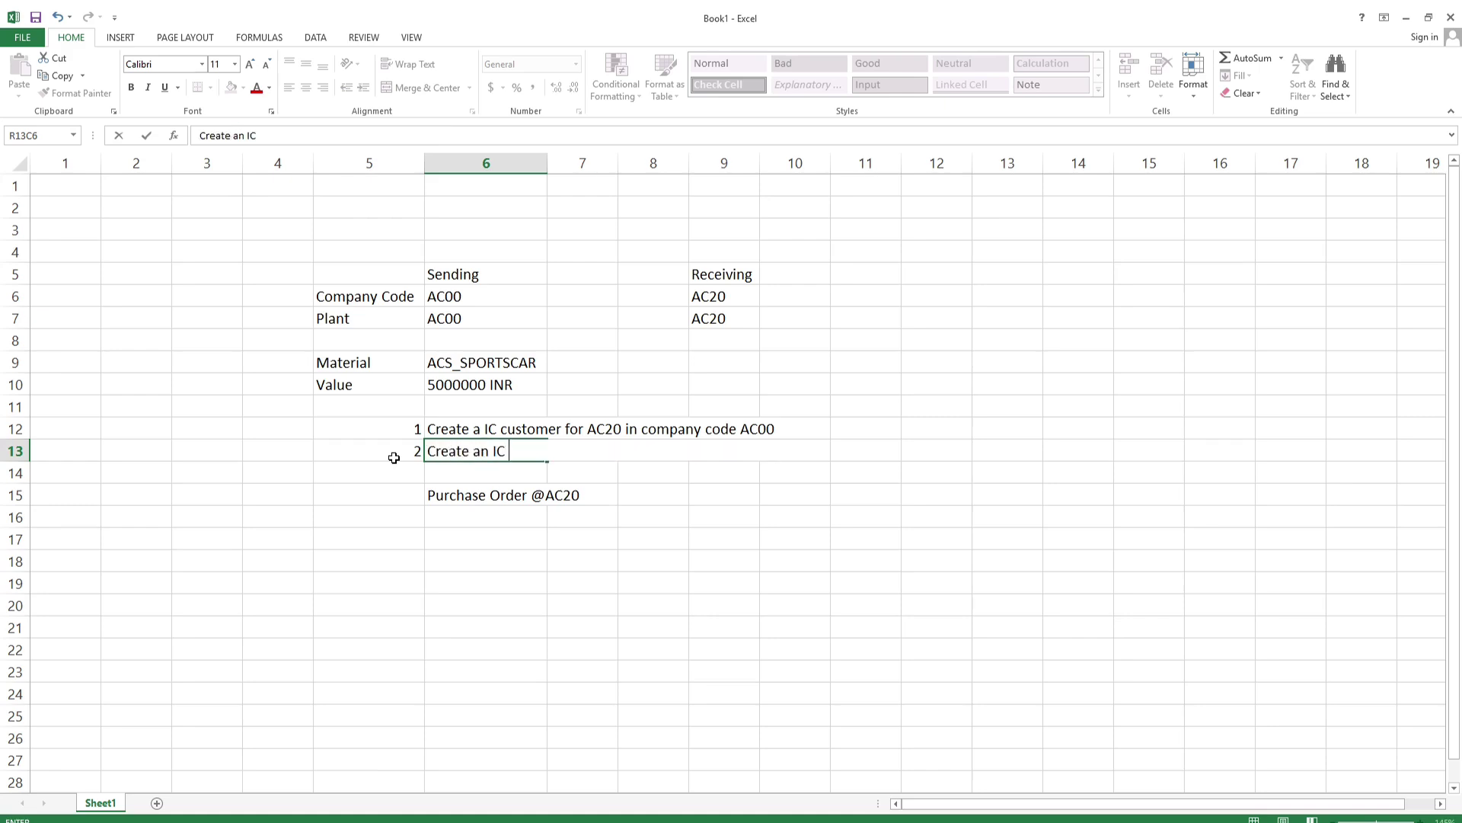
type("Vendor for AC0")
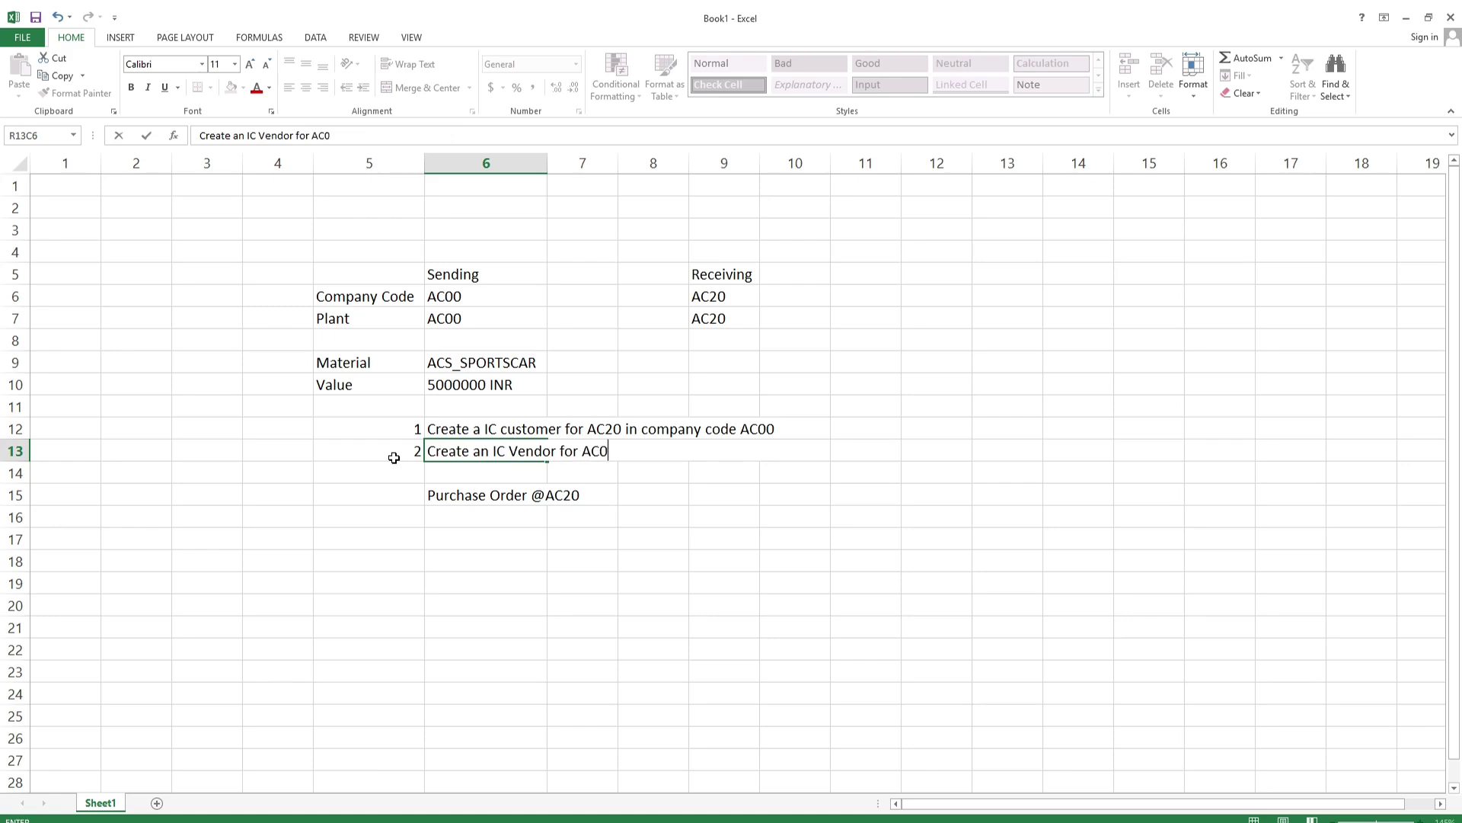
type("0 in company code AC20")
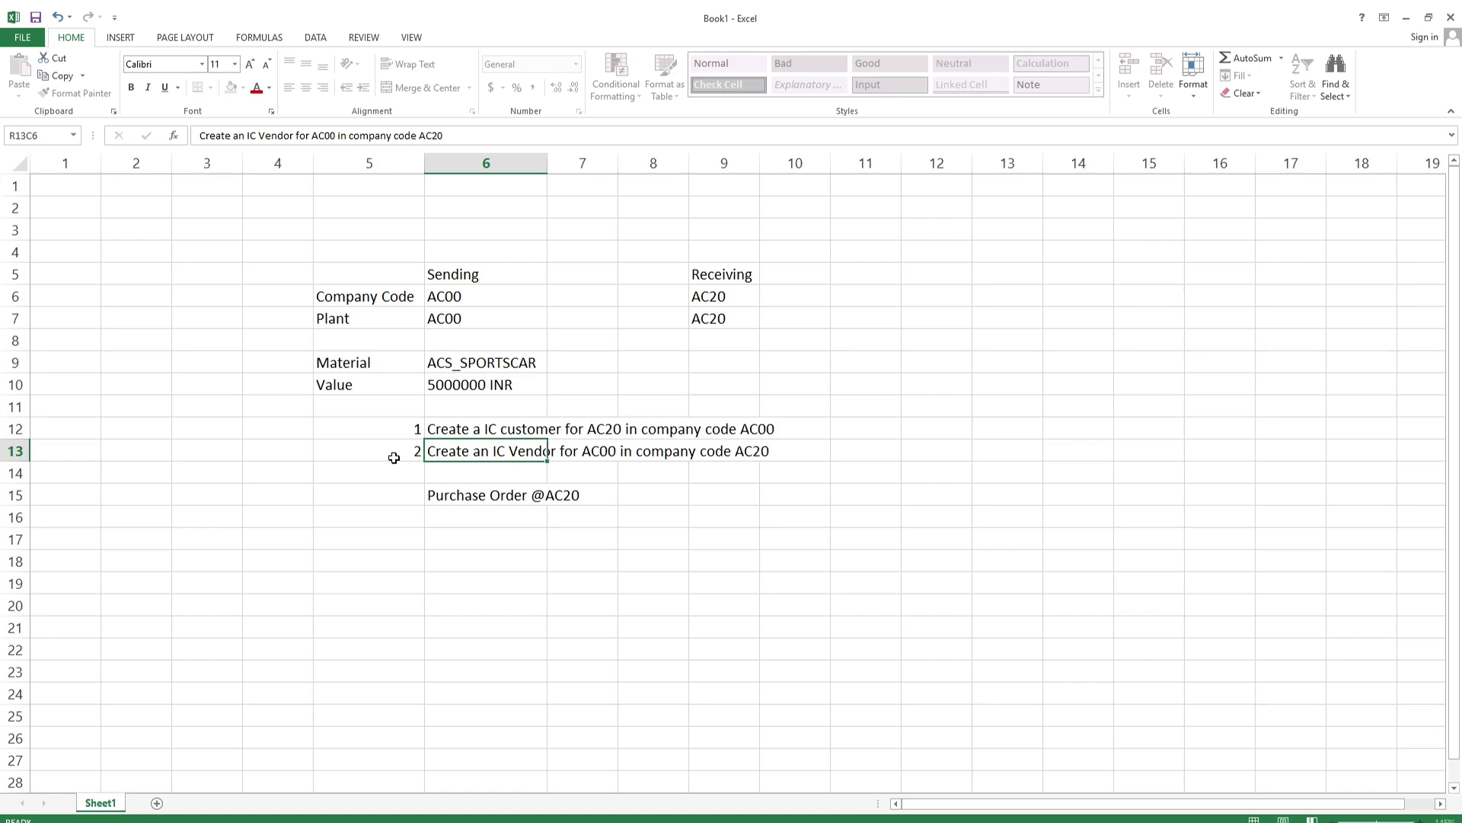
left_click(394, 457)
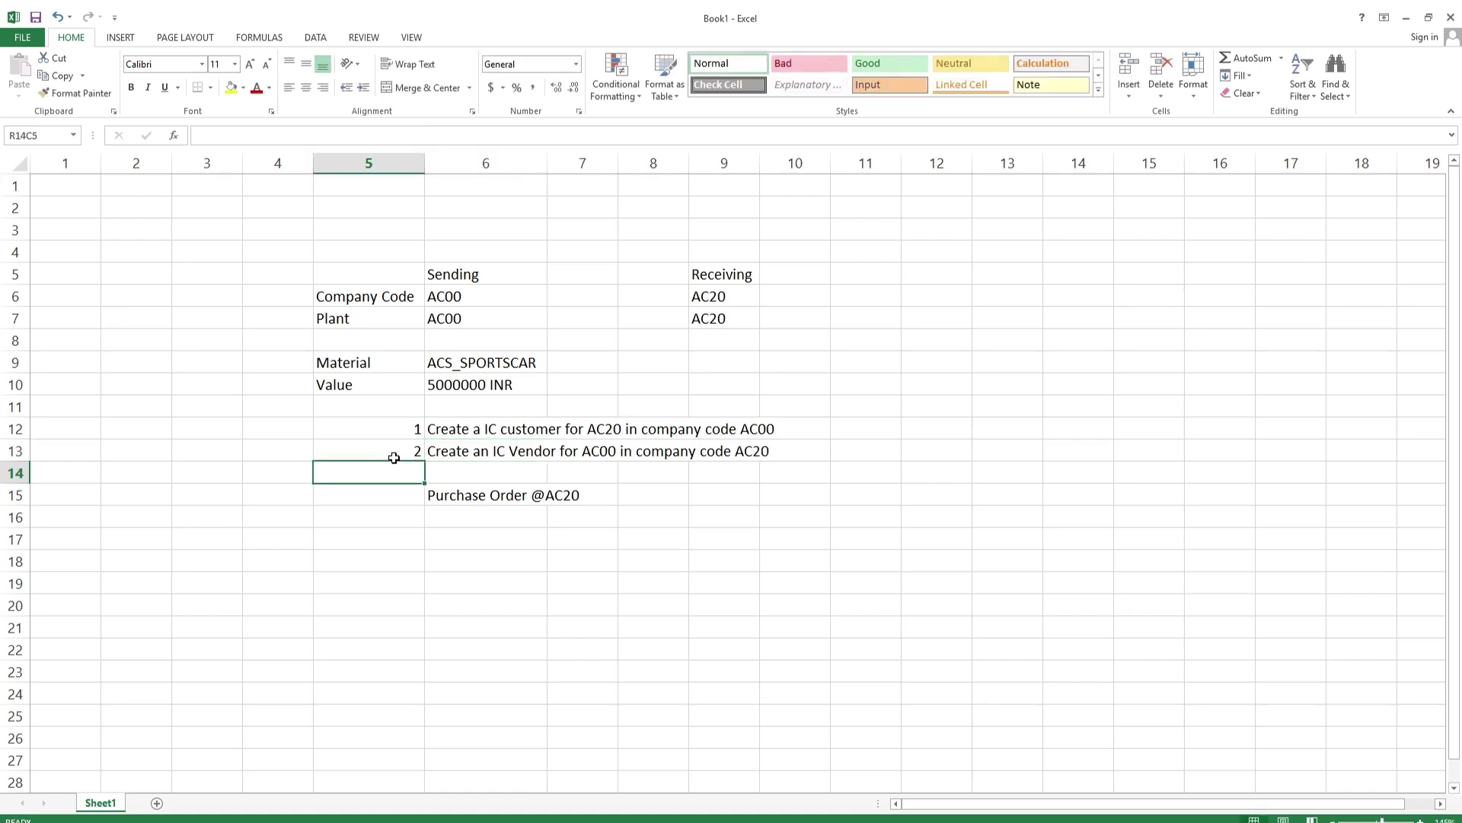
left_click(428, 429)
left_click(423, 453)
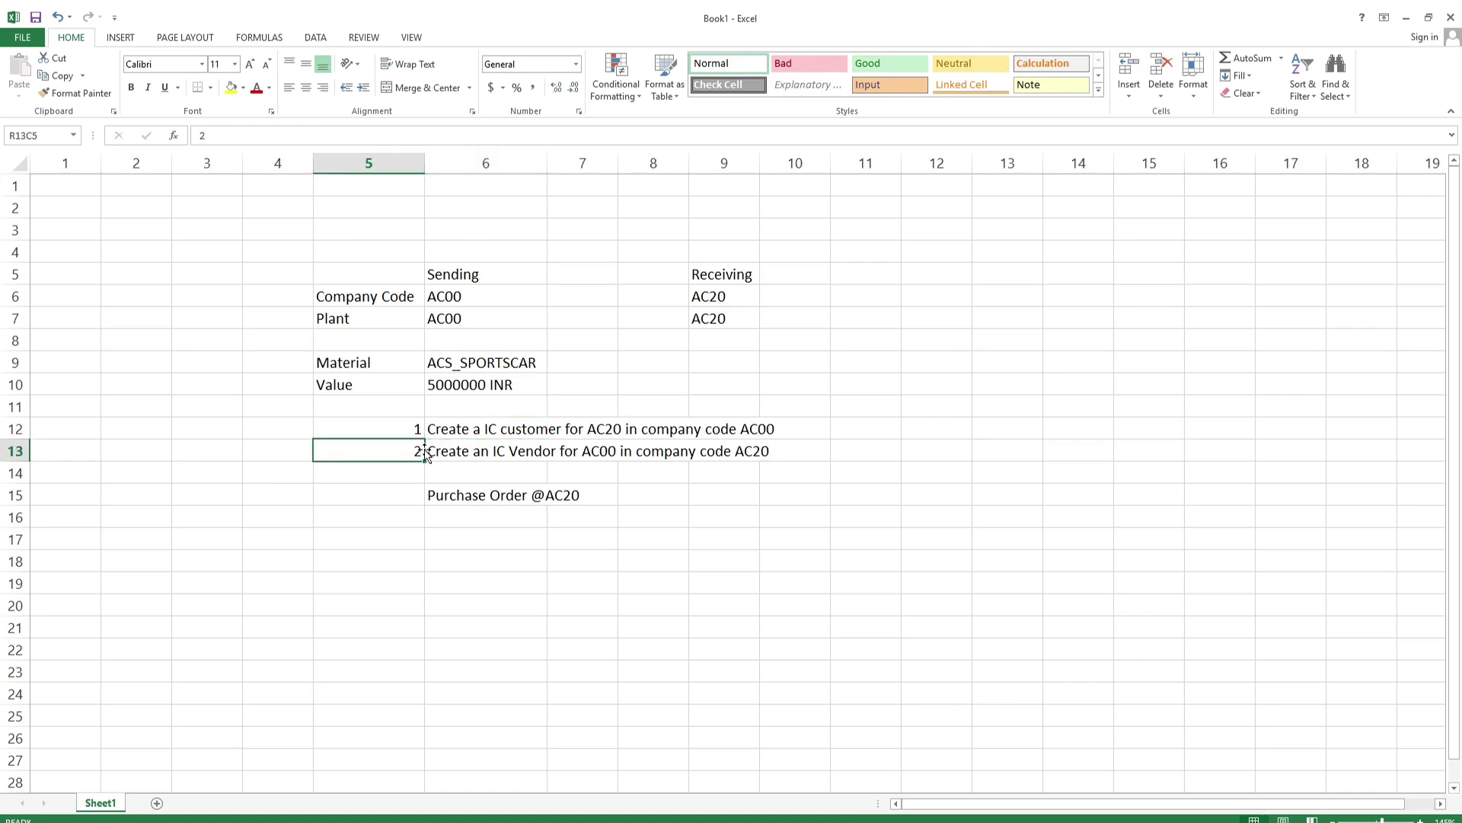
left_click(489, 424)
left_click(489, 450)
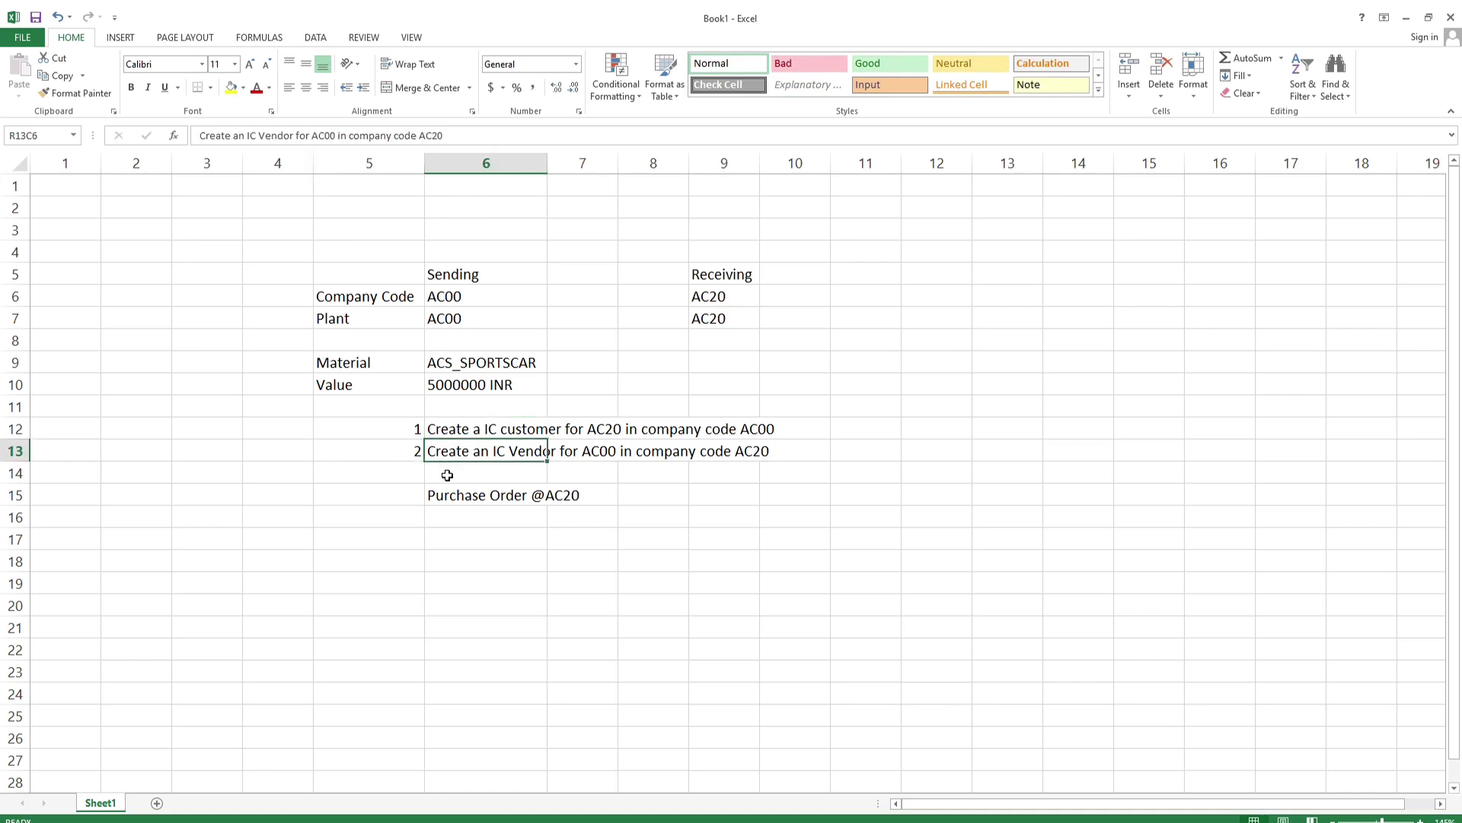
Number row 14 as 3 in column 5 and enter "Extend the material ACS_SPORTSCAR for both plants AC00 and AC20" beside it.
left_click(416, 476)
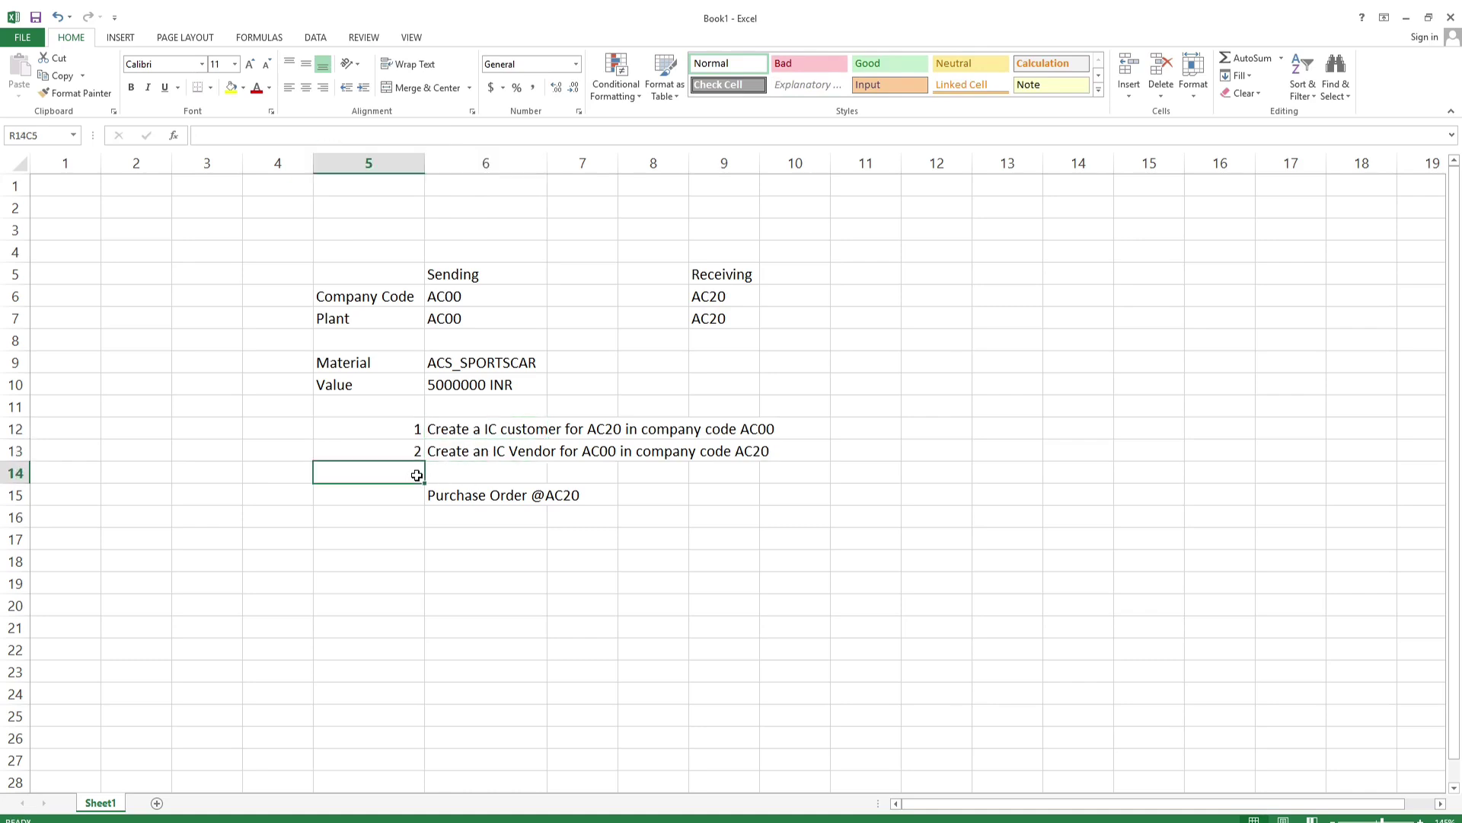
key("Right")
type("Ex")
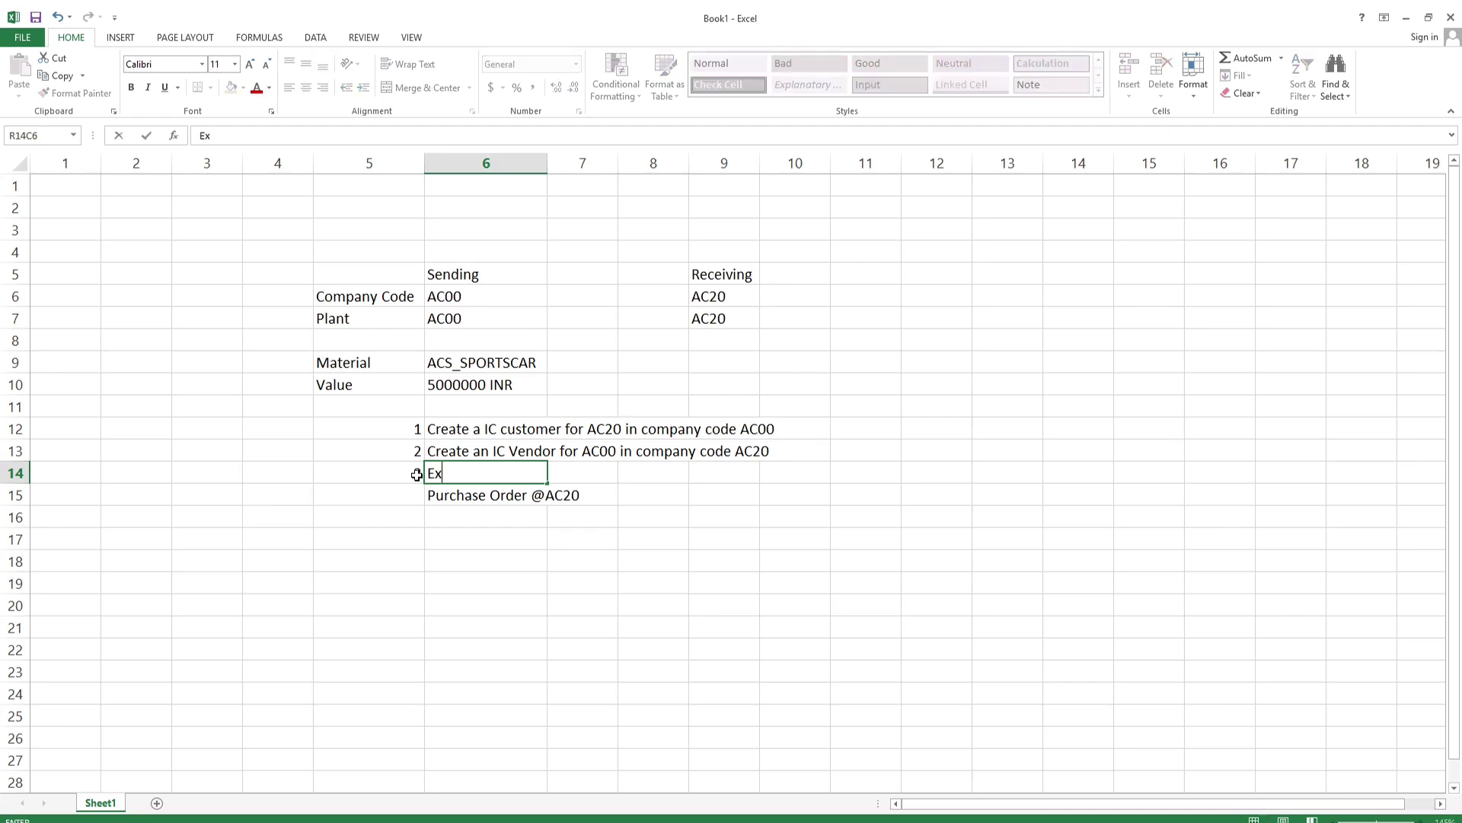
type("tend the material AC")
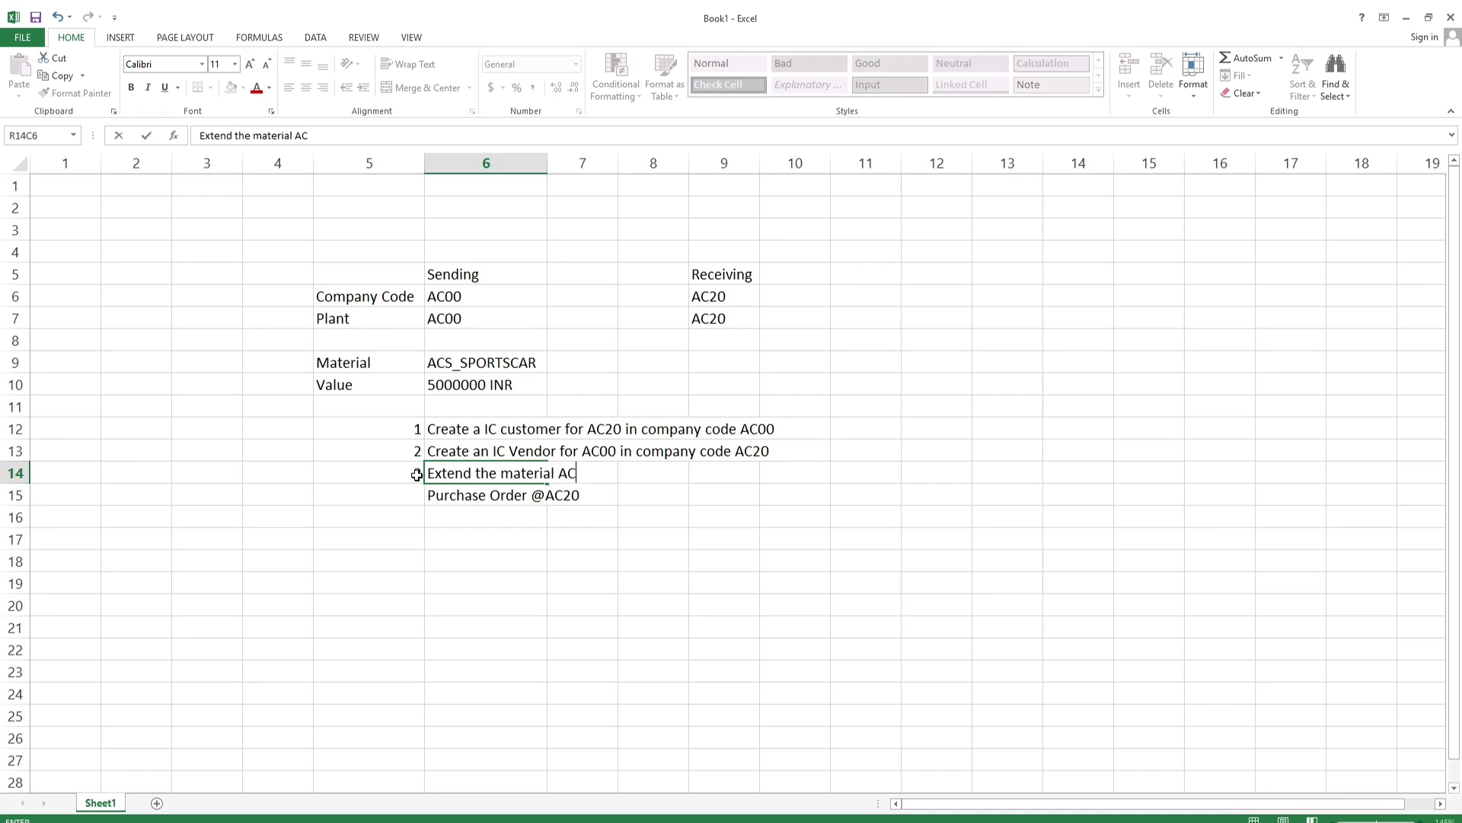
type("S_SPORTSCAR ")
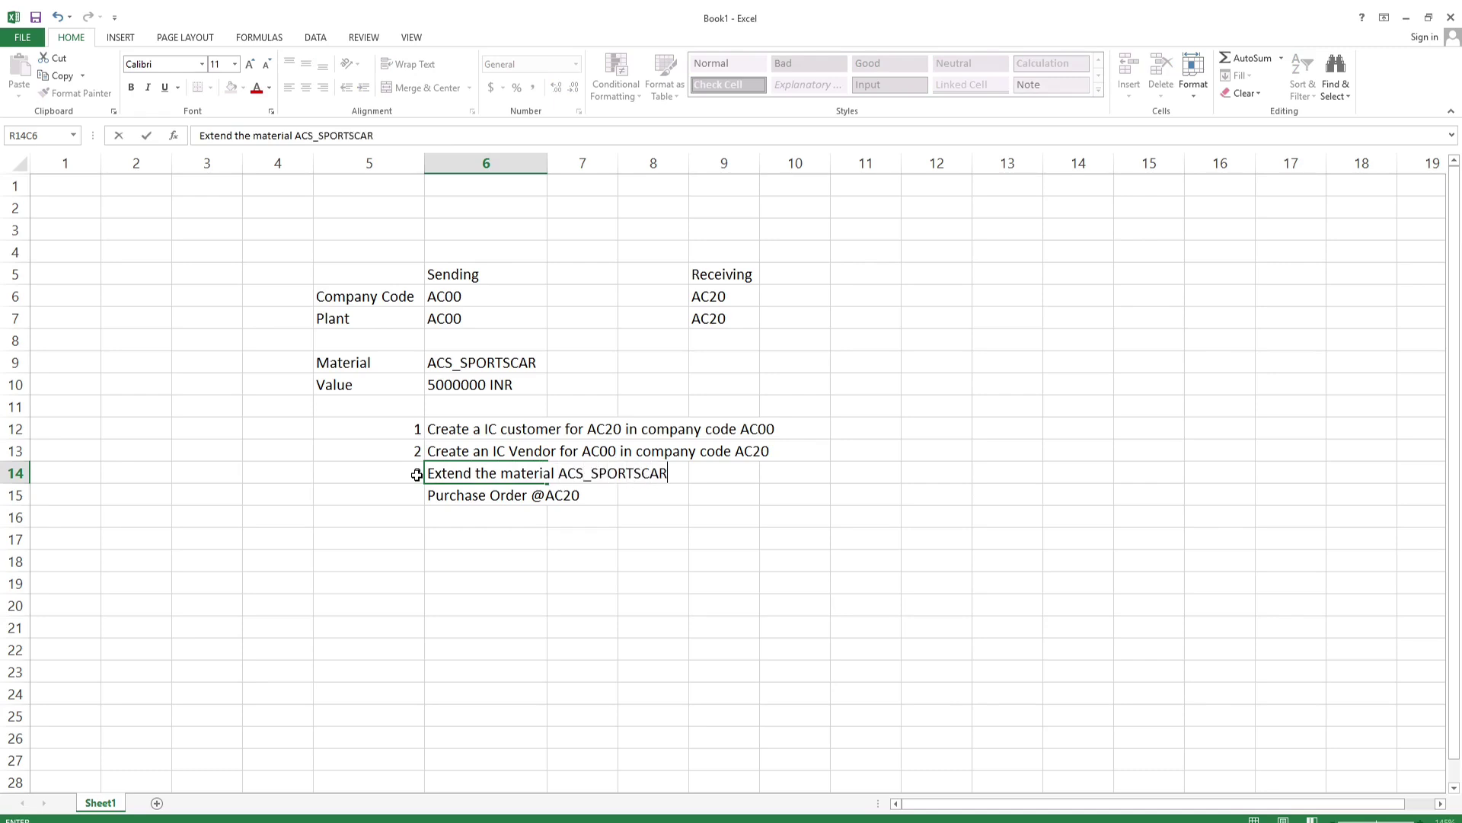
type("for both plan")
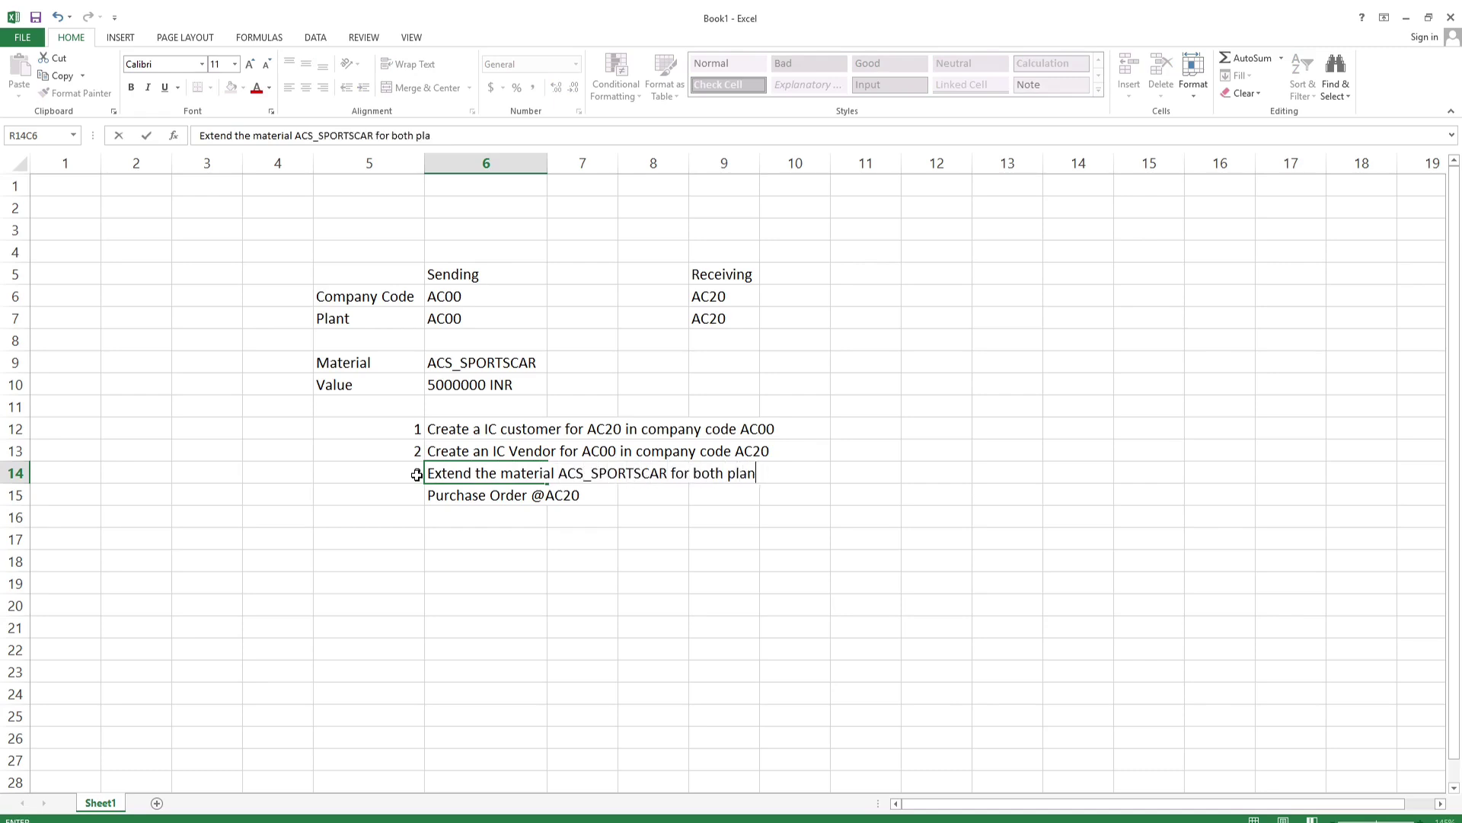
type("ts AC00 and AC20")
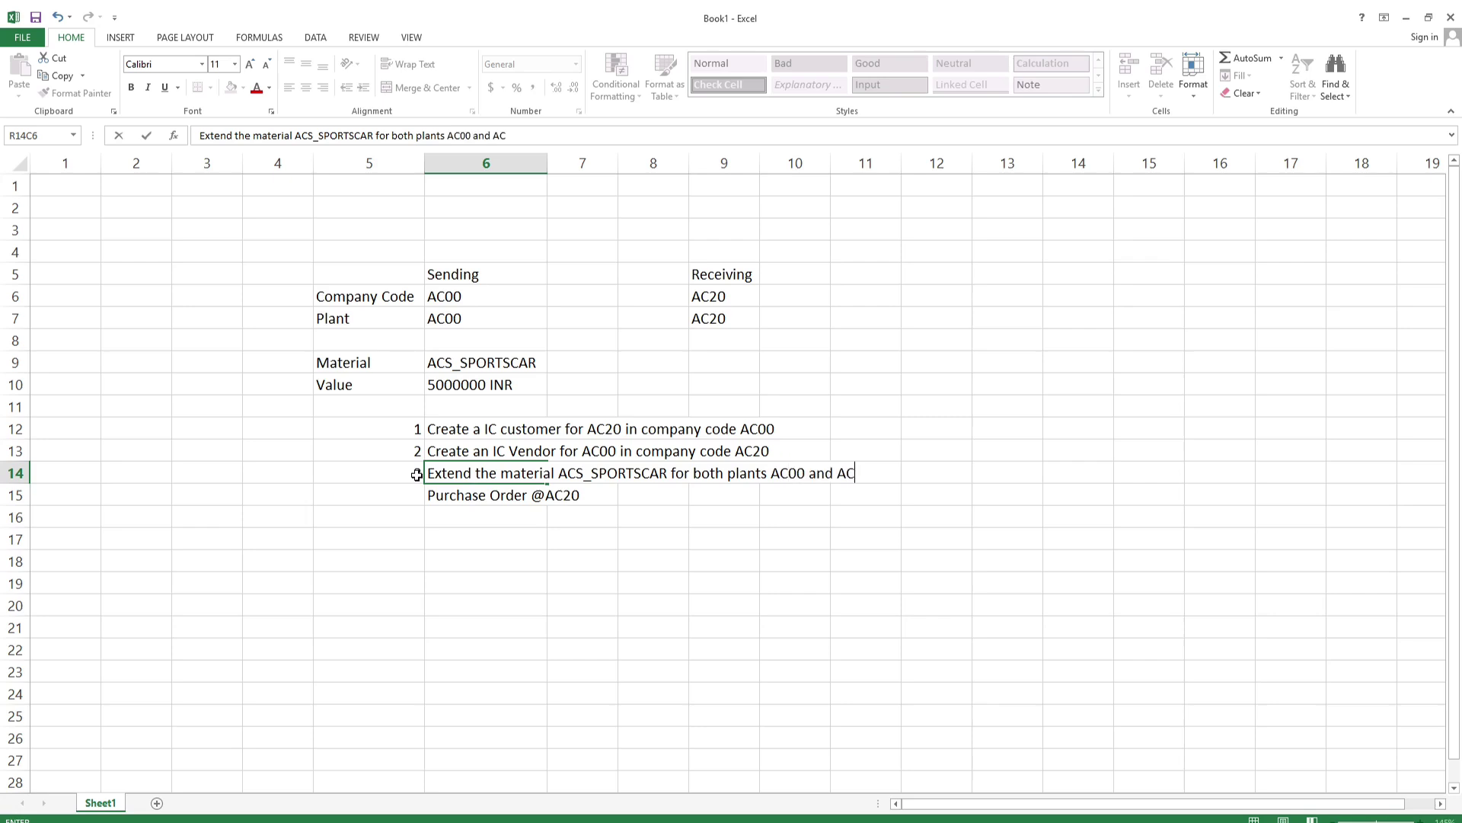
key("ctrl+Return")
key("Down")
key("Left")
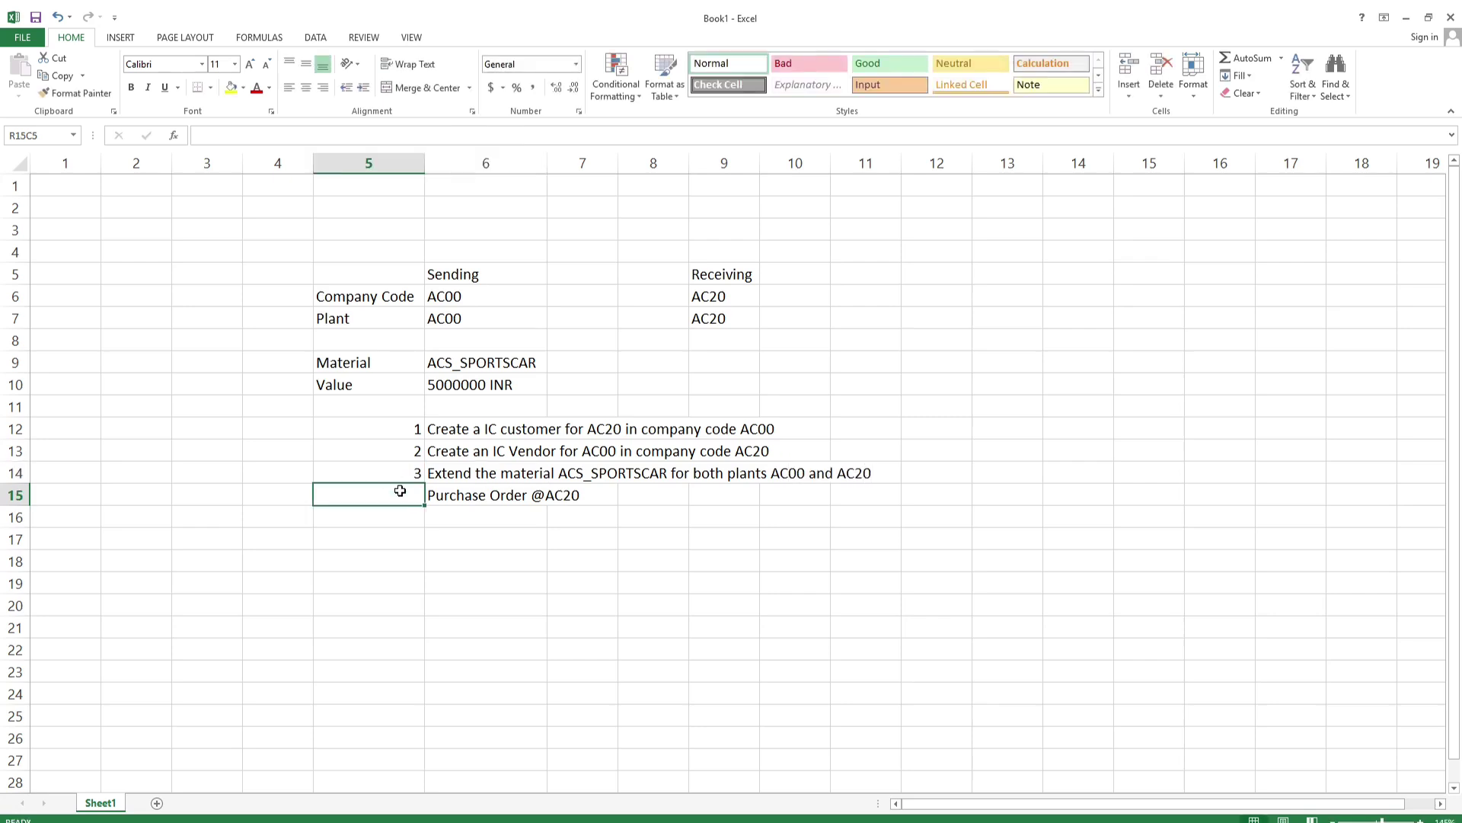
type("4")
key("Tab")
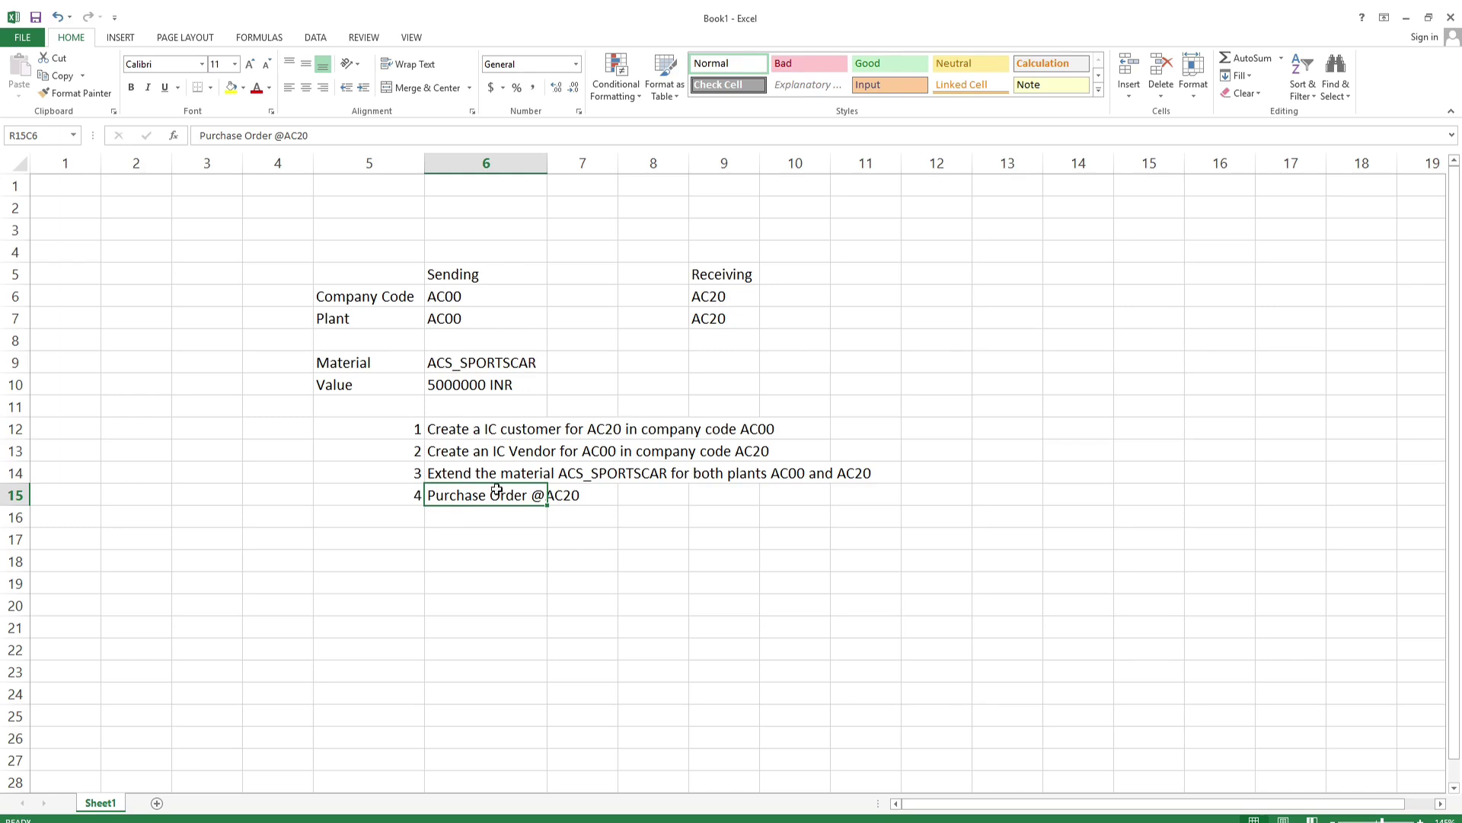
Enter ME21N in column 4 of the purchase order row.
left_click(414, 522)
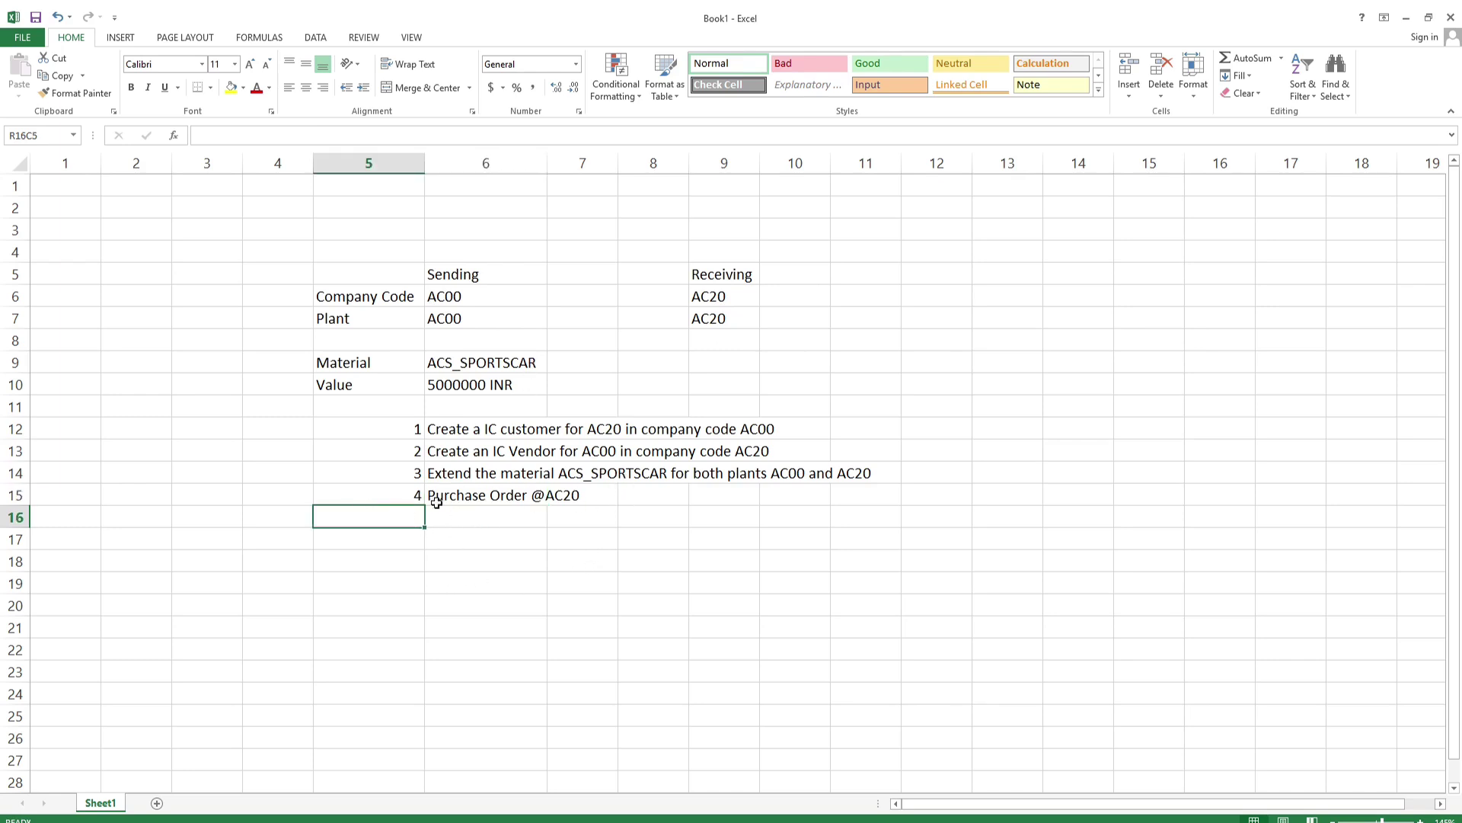
left_click(279, 494)
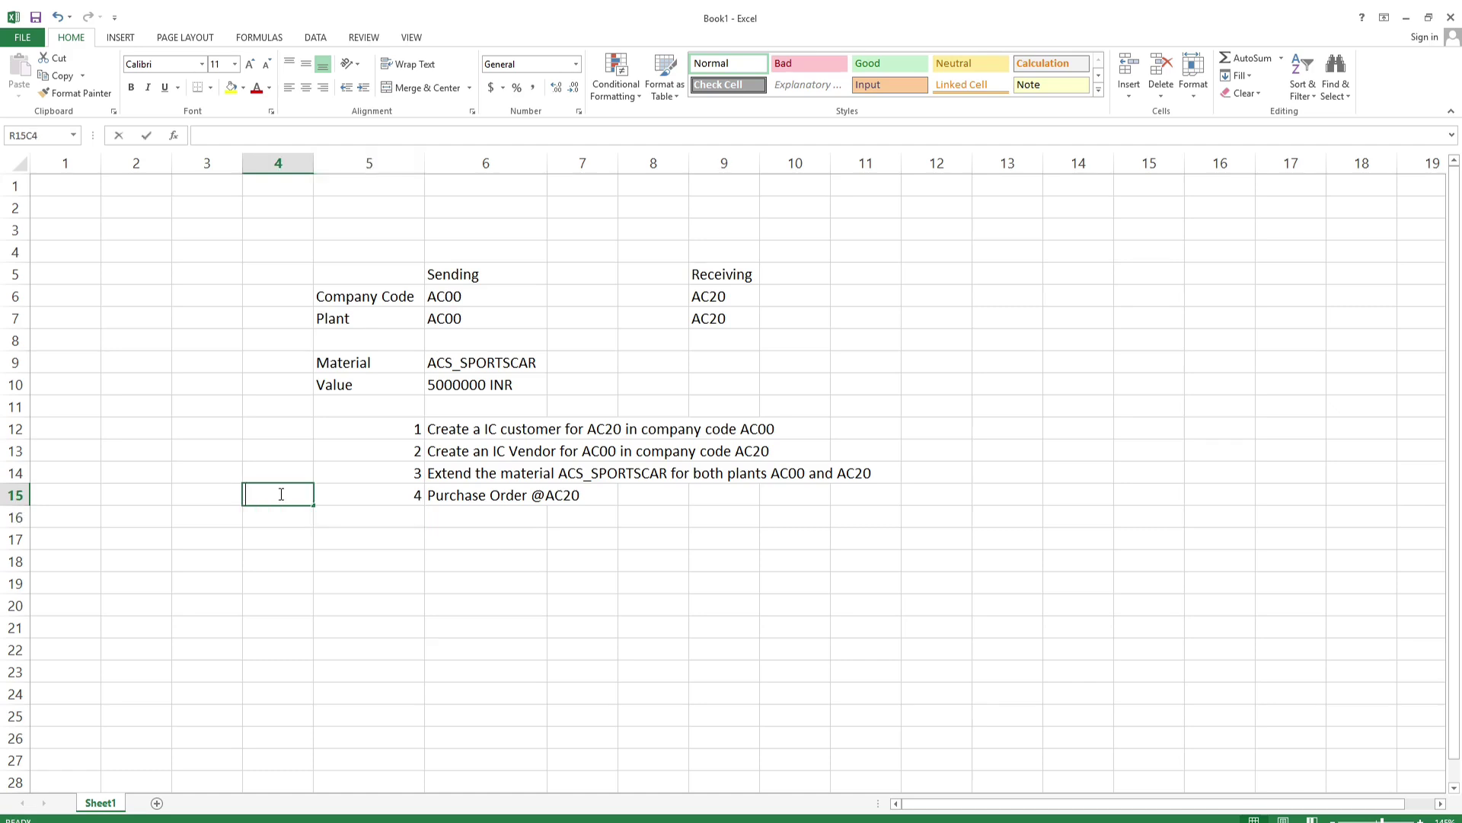
type("ME21N")
key("Return")
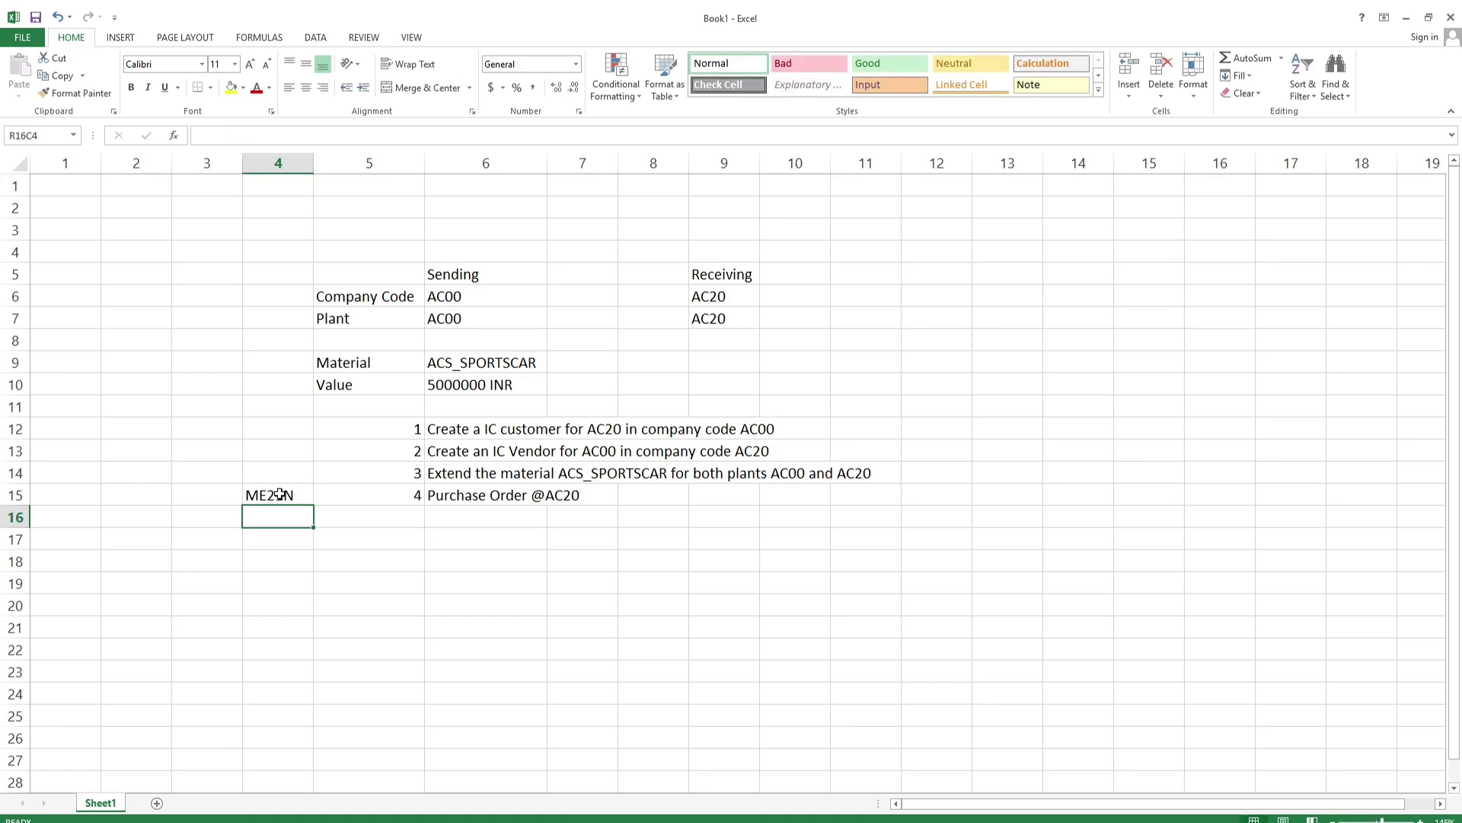
Fill column 4 with BP for the IC customer and IC vendor rows and MM01 for the material extension row.
key("Up")
key("Up")
key("Up")
key("Up")
type("BP")
key("Return")
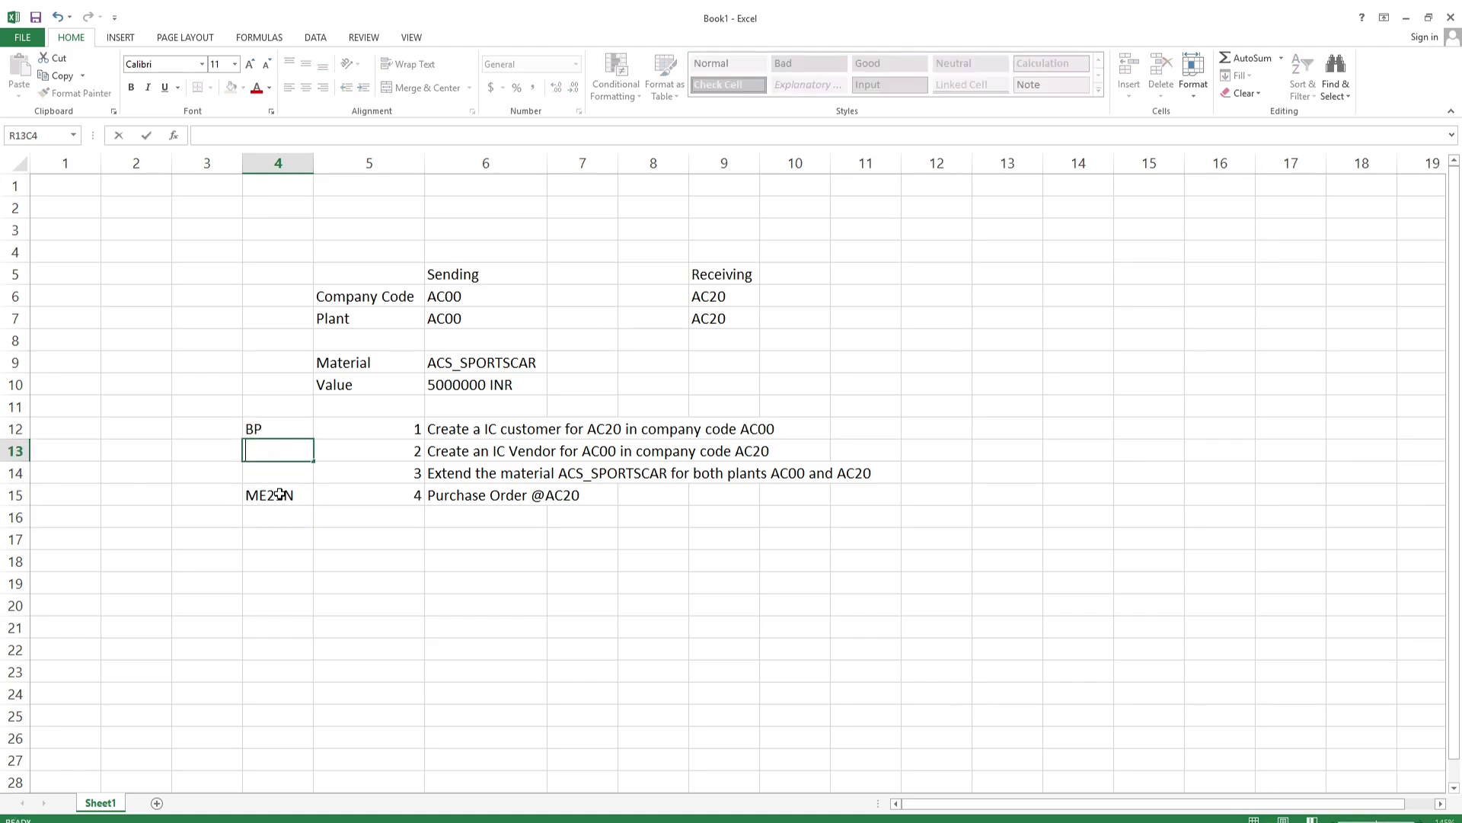
type("BP")
key("Return")
type("MM01")
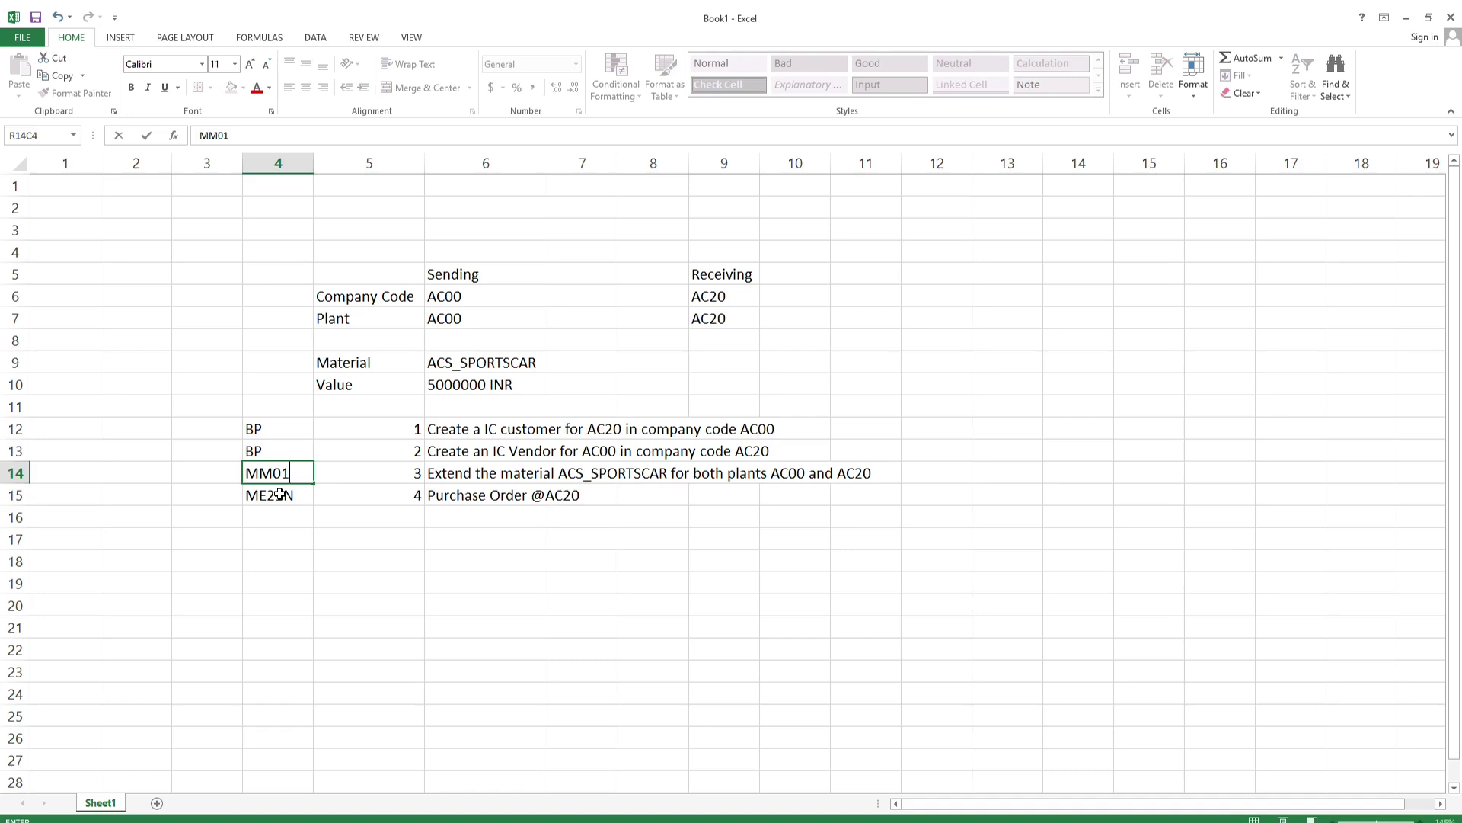
key("Return")
Number row 16 as 5 in column 5 and enter "Create a Delivery Document against the PO in company code AC00" beside it.
left_click(451, 516)
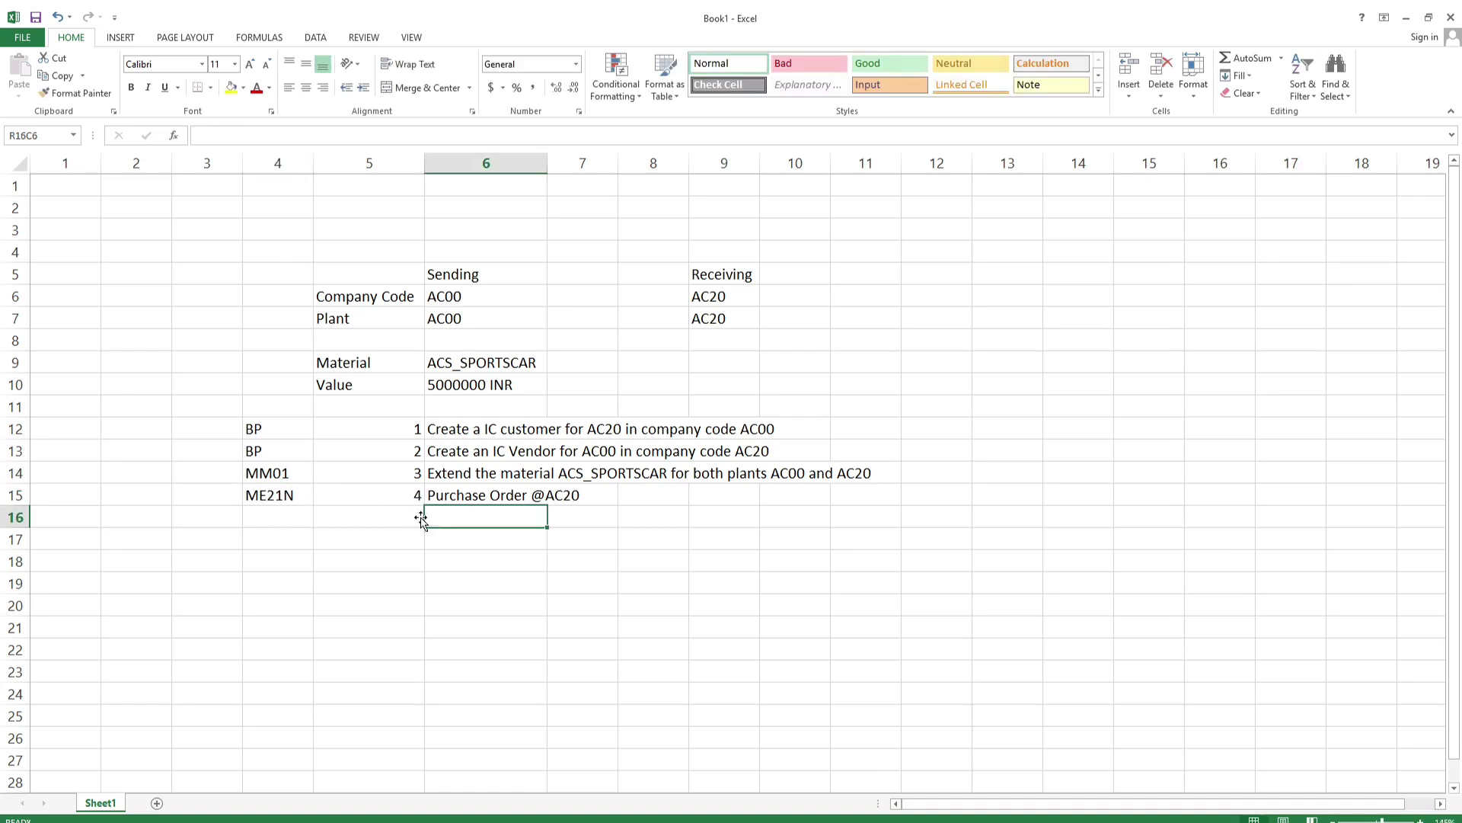
left_click(402, 513)
type("4")
key("BackSpace")
type("5")
key("Tab")
type("Createion o")
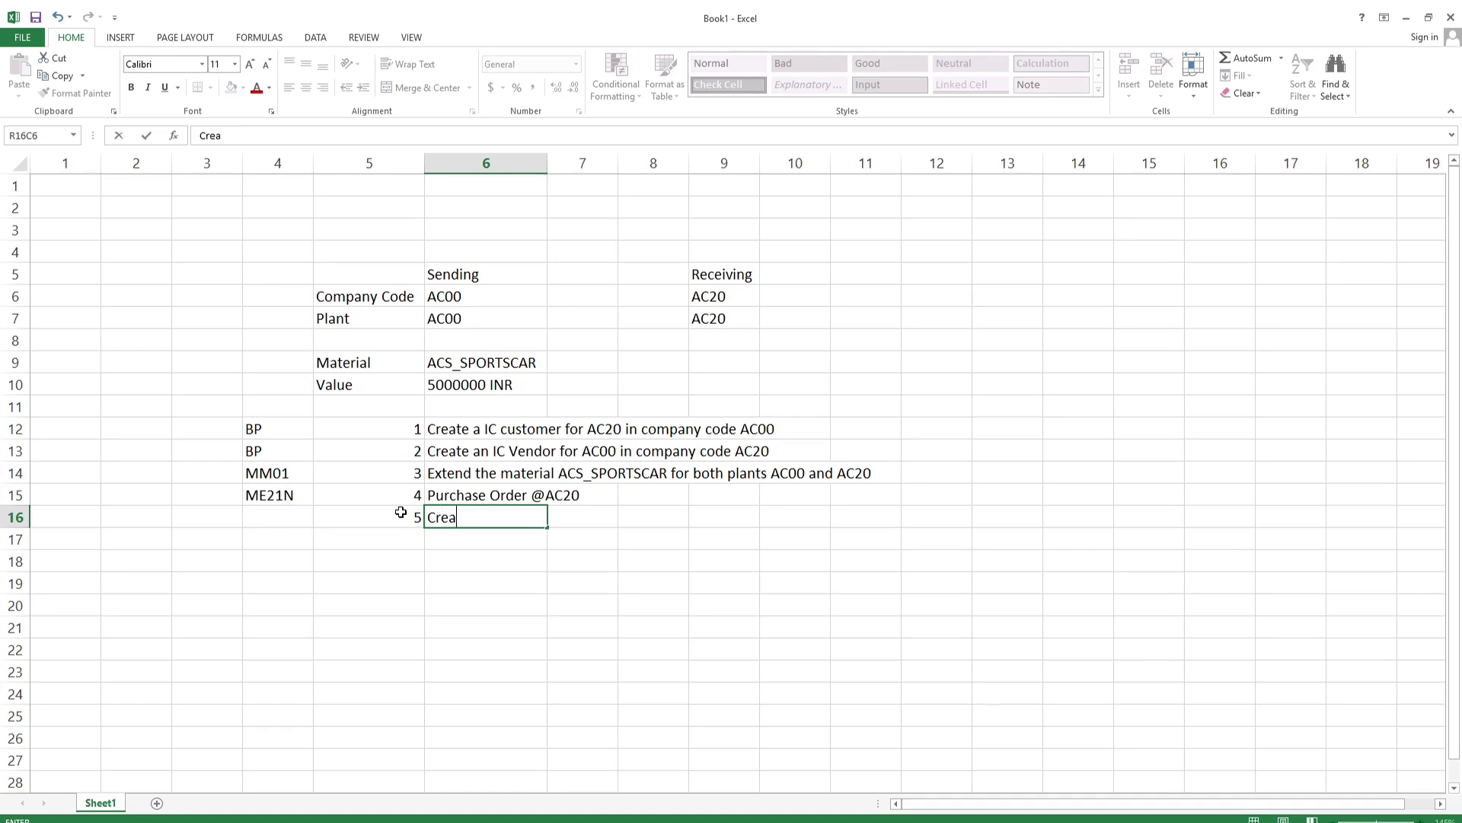
key("BackSpace")
key("BackSpace")
key("BackSpace")
type("a Delivery Docu")
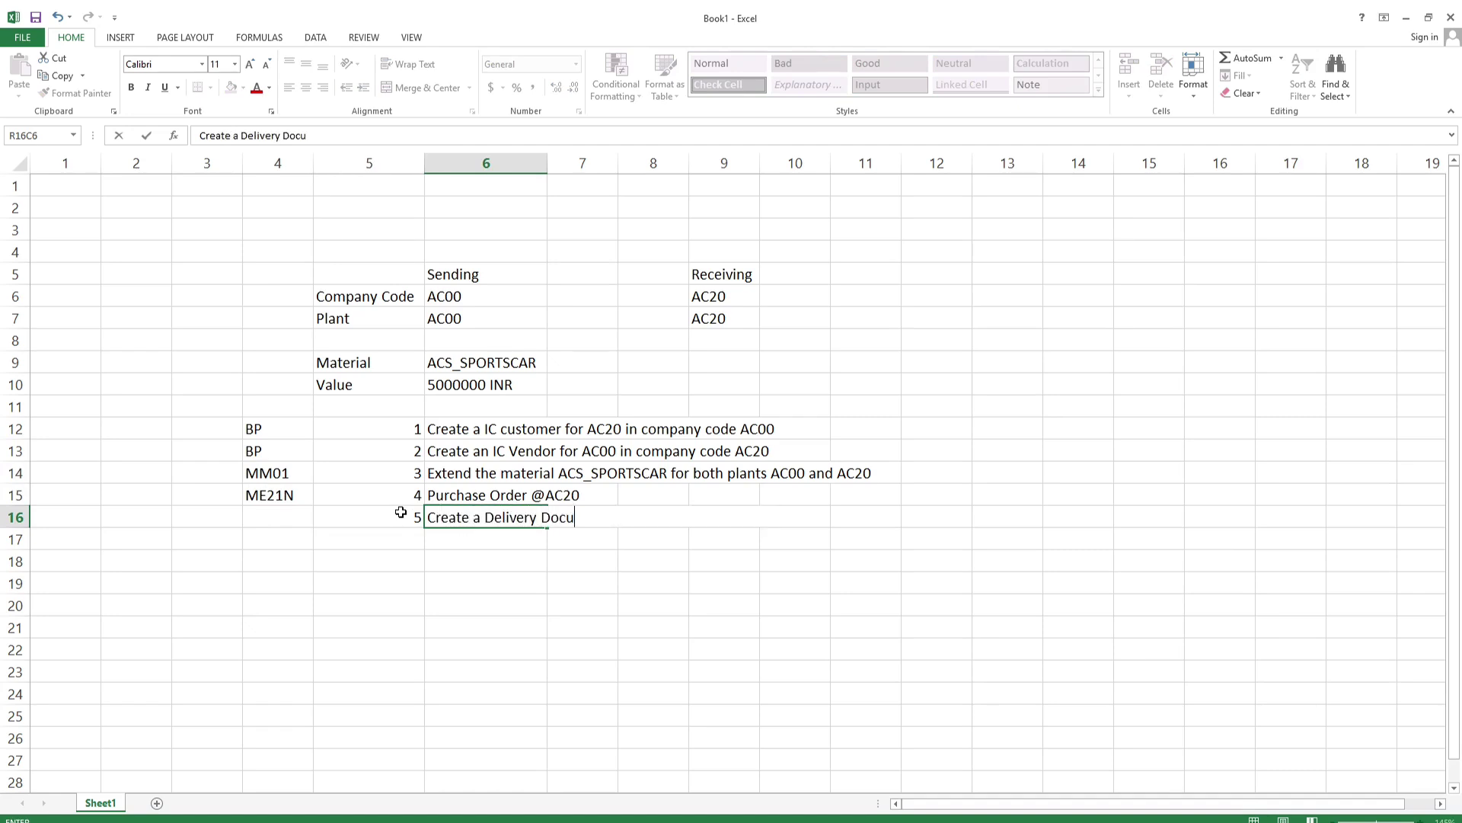
type("ment against the")
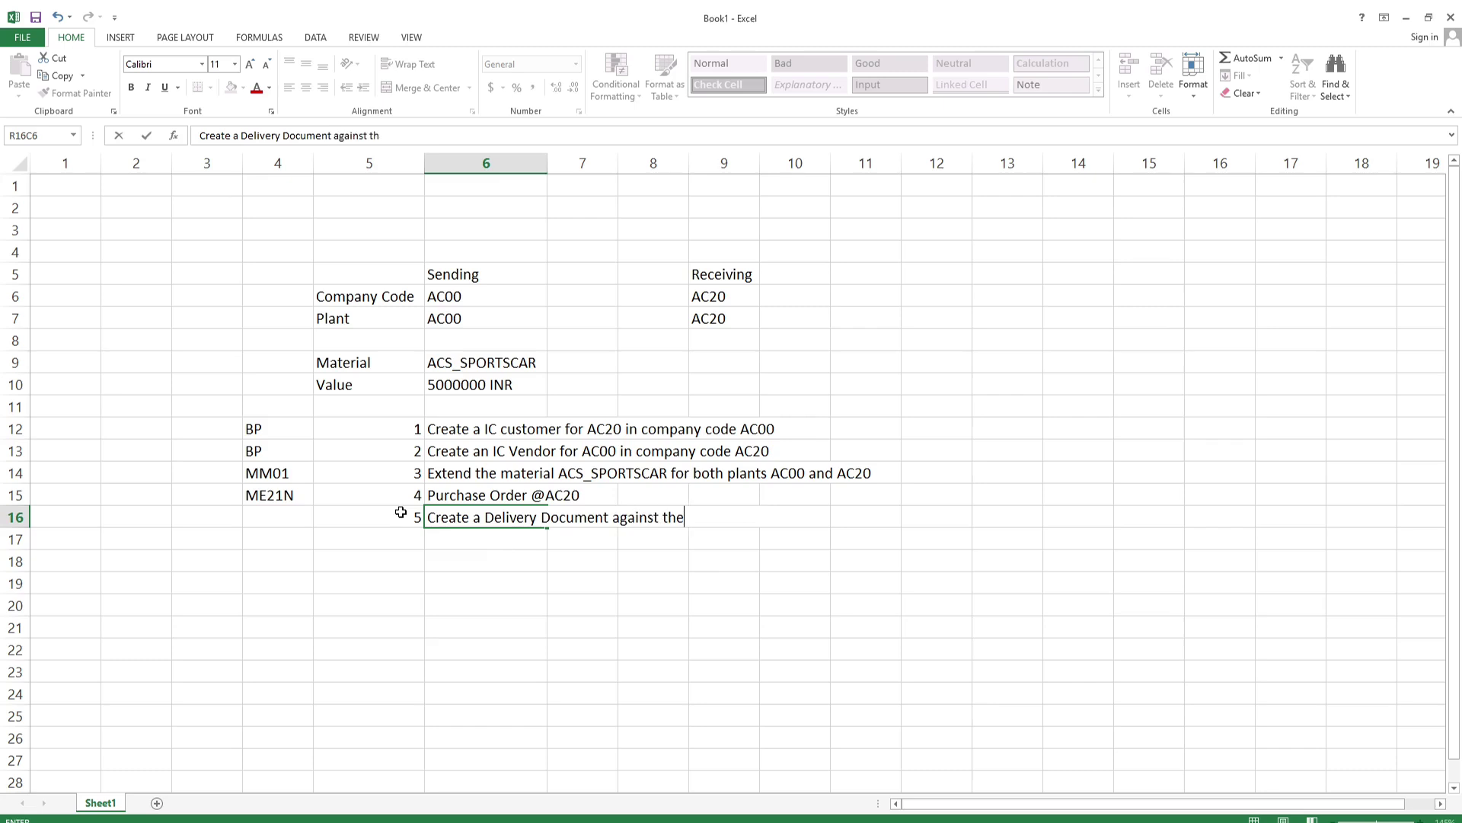
type(" PO in company code ")
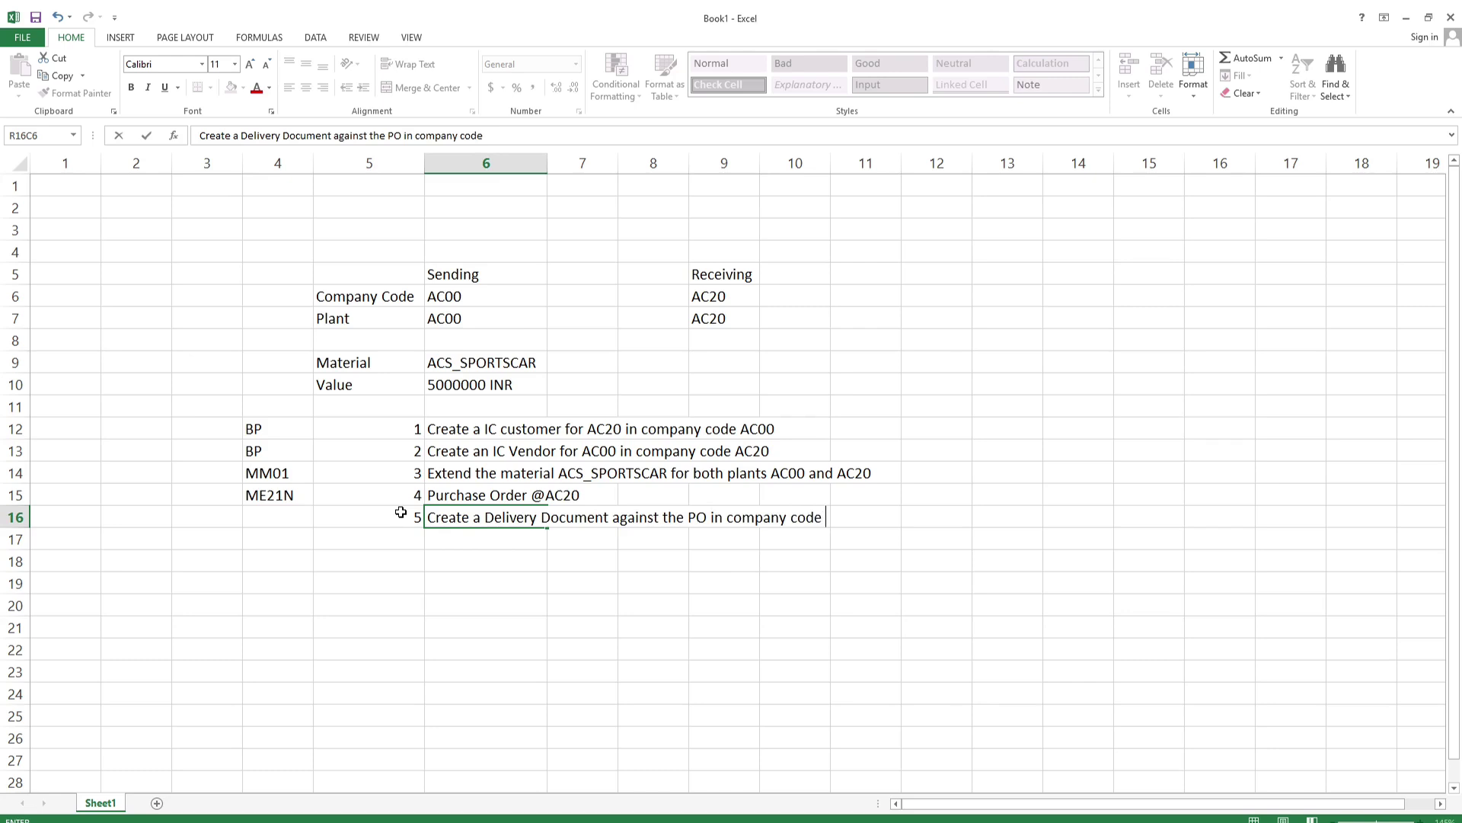
type("AC00")
key("Return")
Move the phrase "in company code AC00" ahead of "against the PO" in the delivery document text of row 16.
double_click(402, 512)
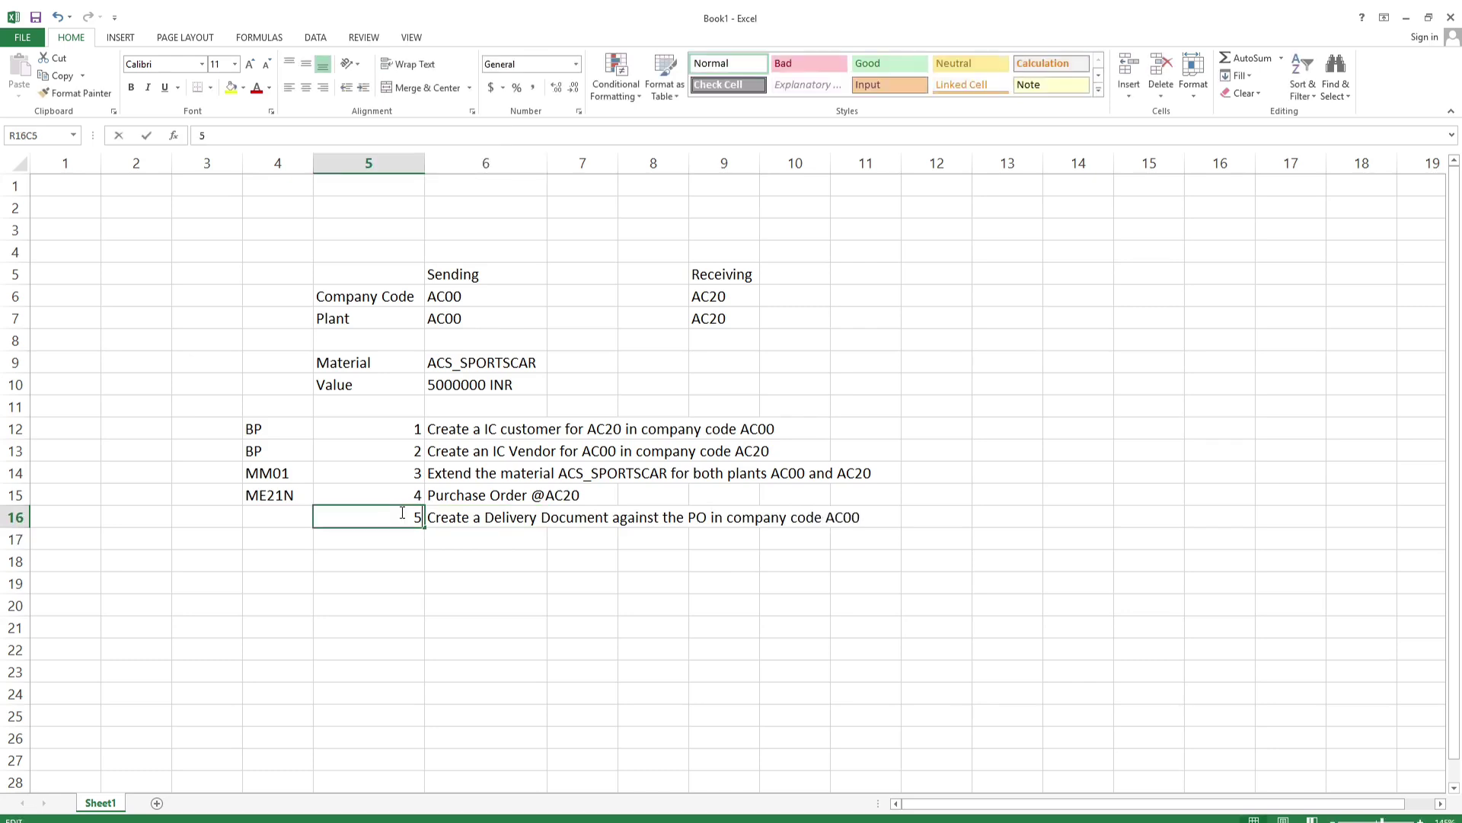
key("Tab")
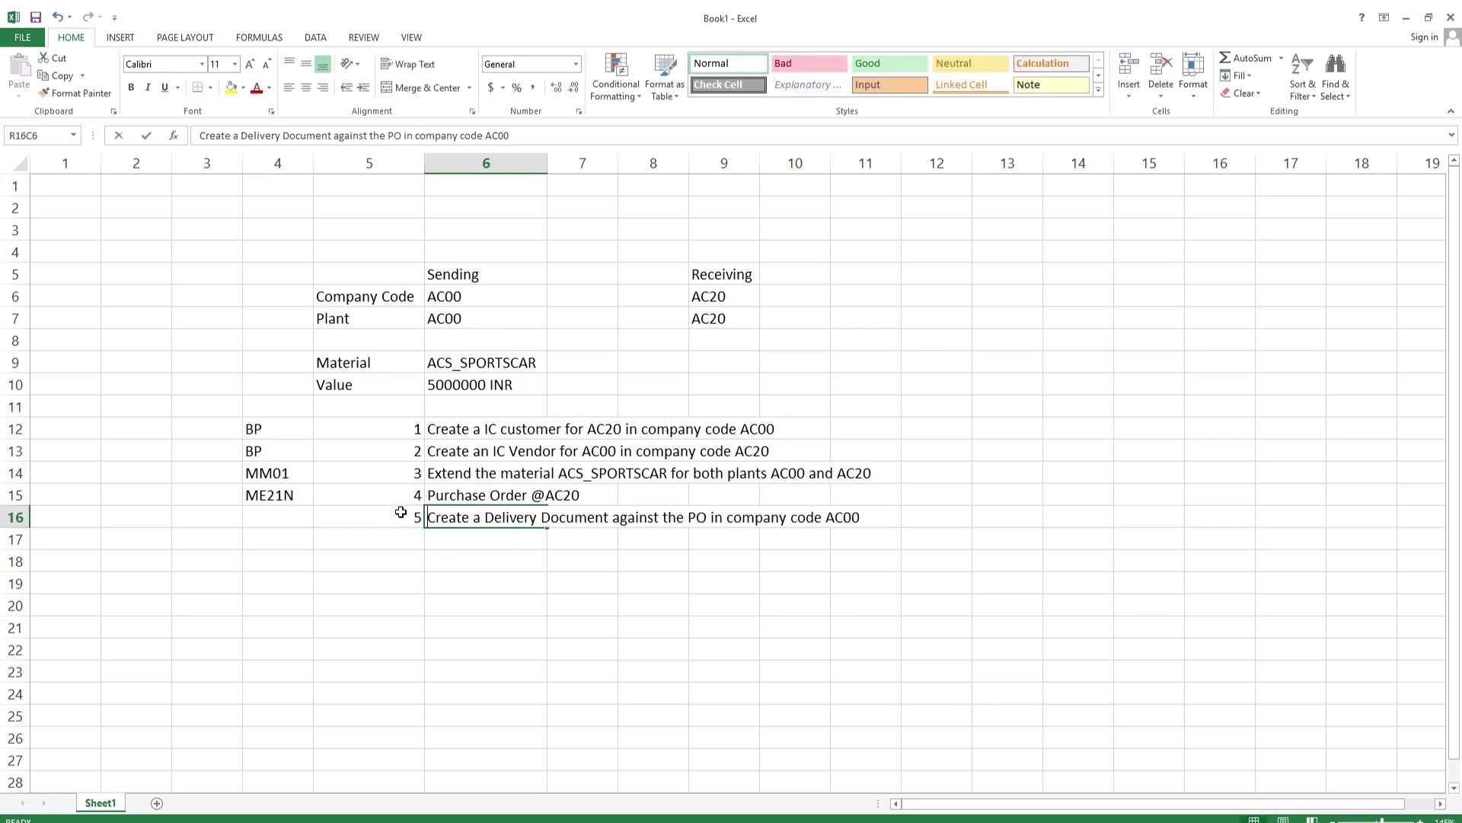
key("F2")
key("ctrl+shift+Left")
key("ctrl+shift+Left")
key("ctrl+shift+Left")
key("ctrl+shift+Left")
key("ctrl+shift+Left")
key("ctrl+c")
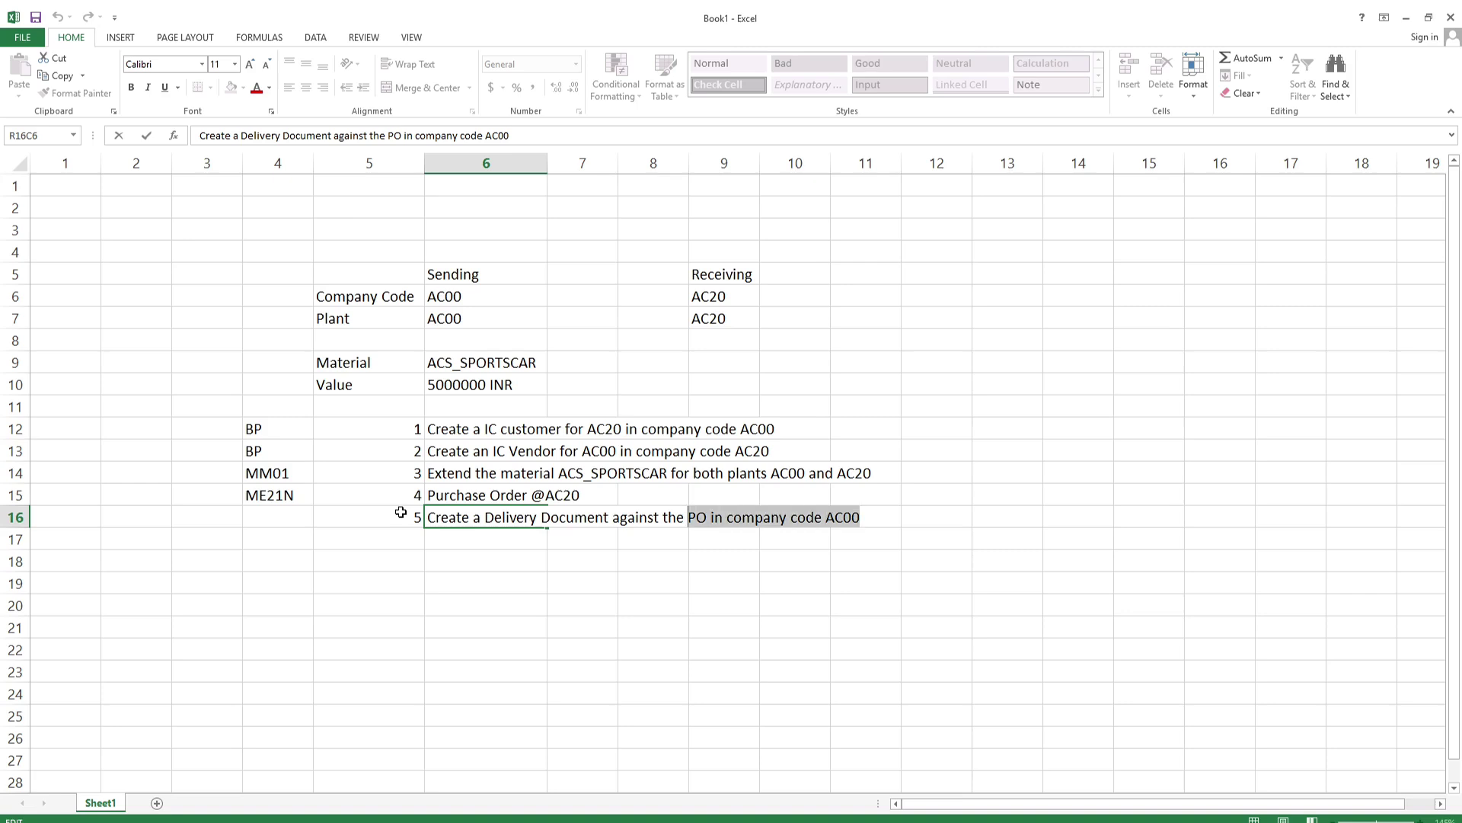
key("shift+Right")
key("shift+Right")
key("BackSpace")
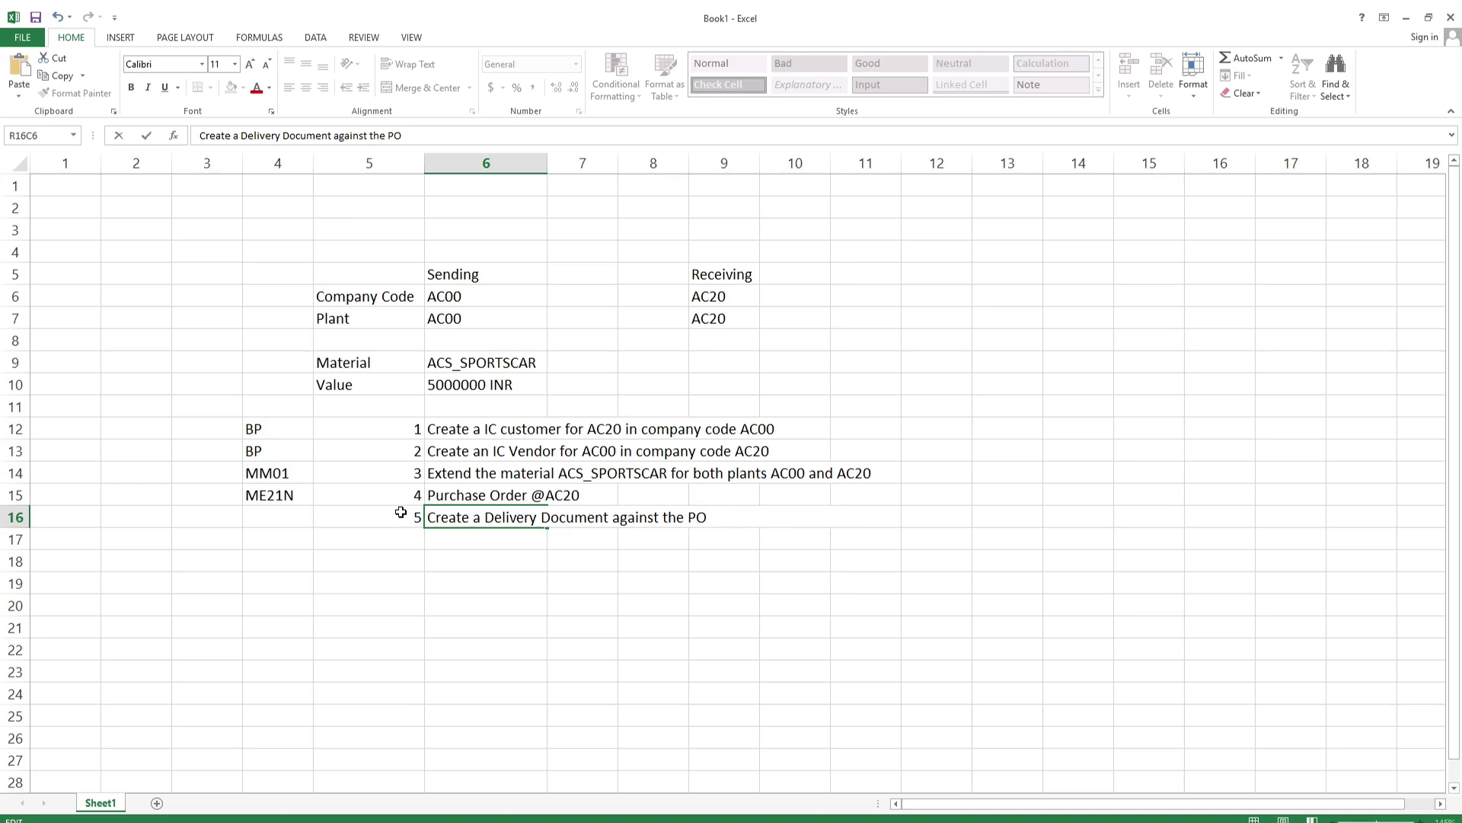
key("ctrl+v")
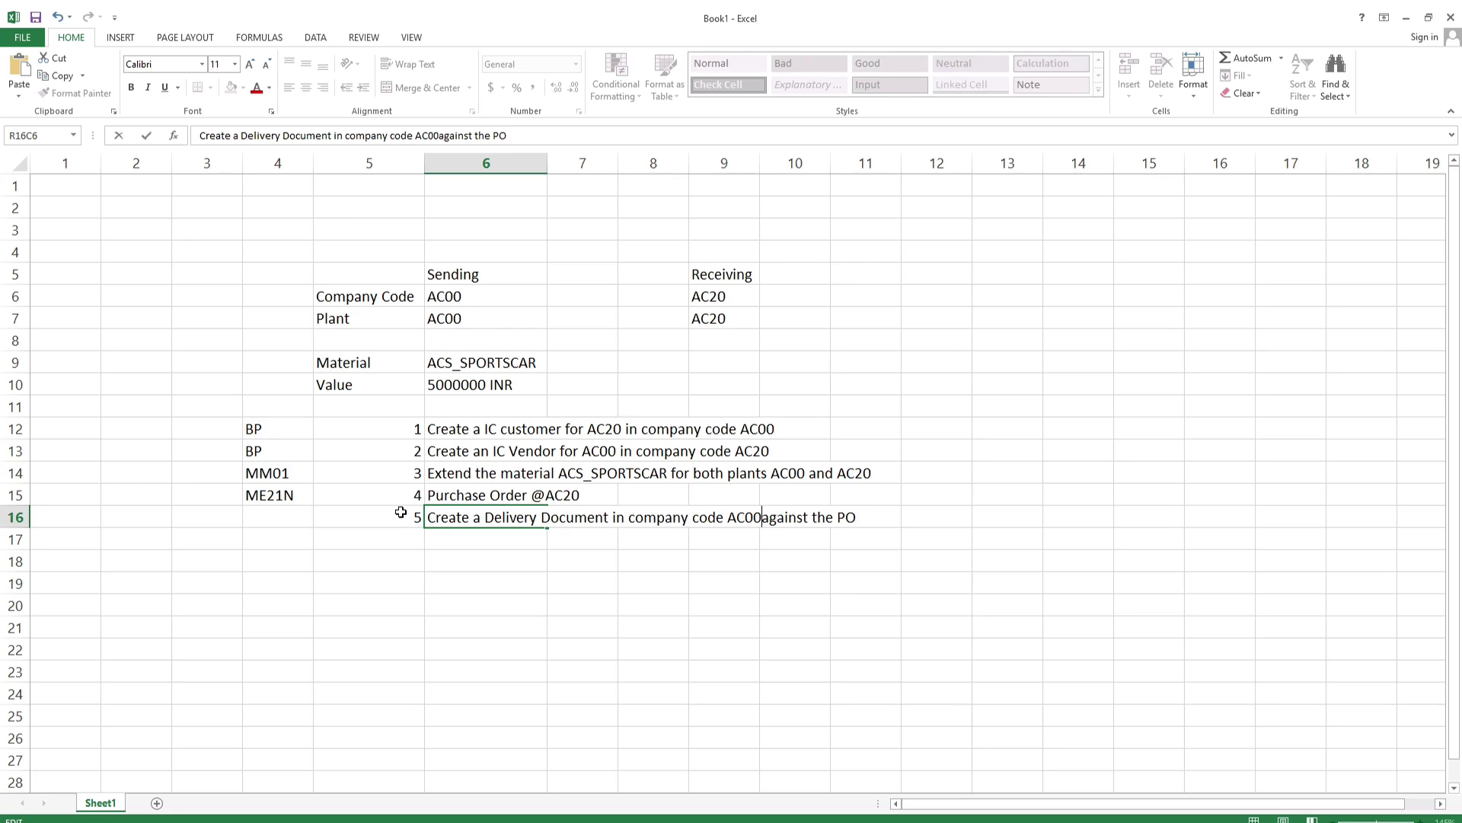
Append "created in AC20" to the end of the delivery document text in row 16.
key("End")
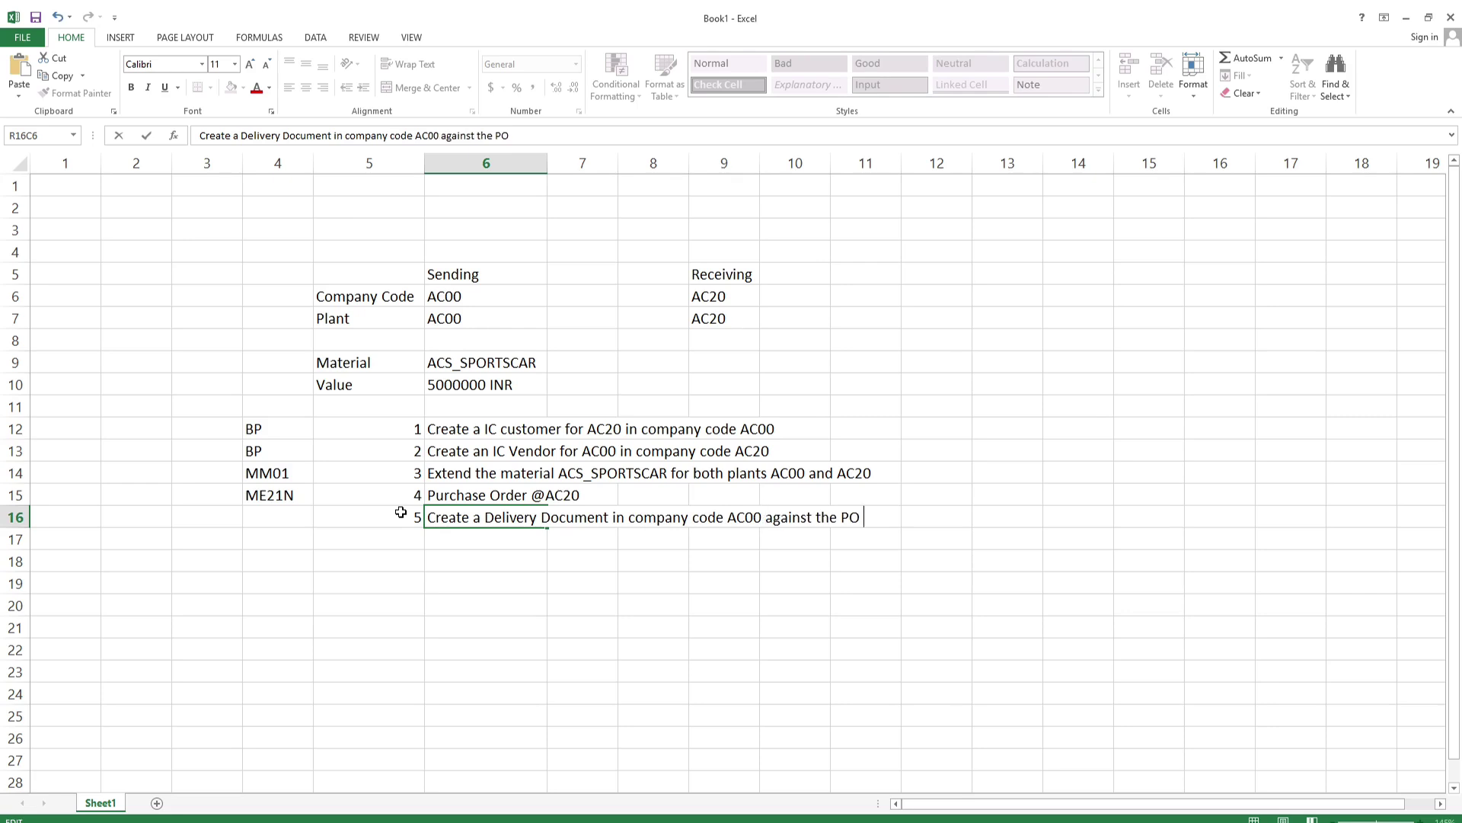
type("created in AC20")
key("Return")
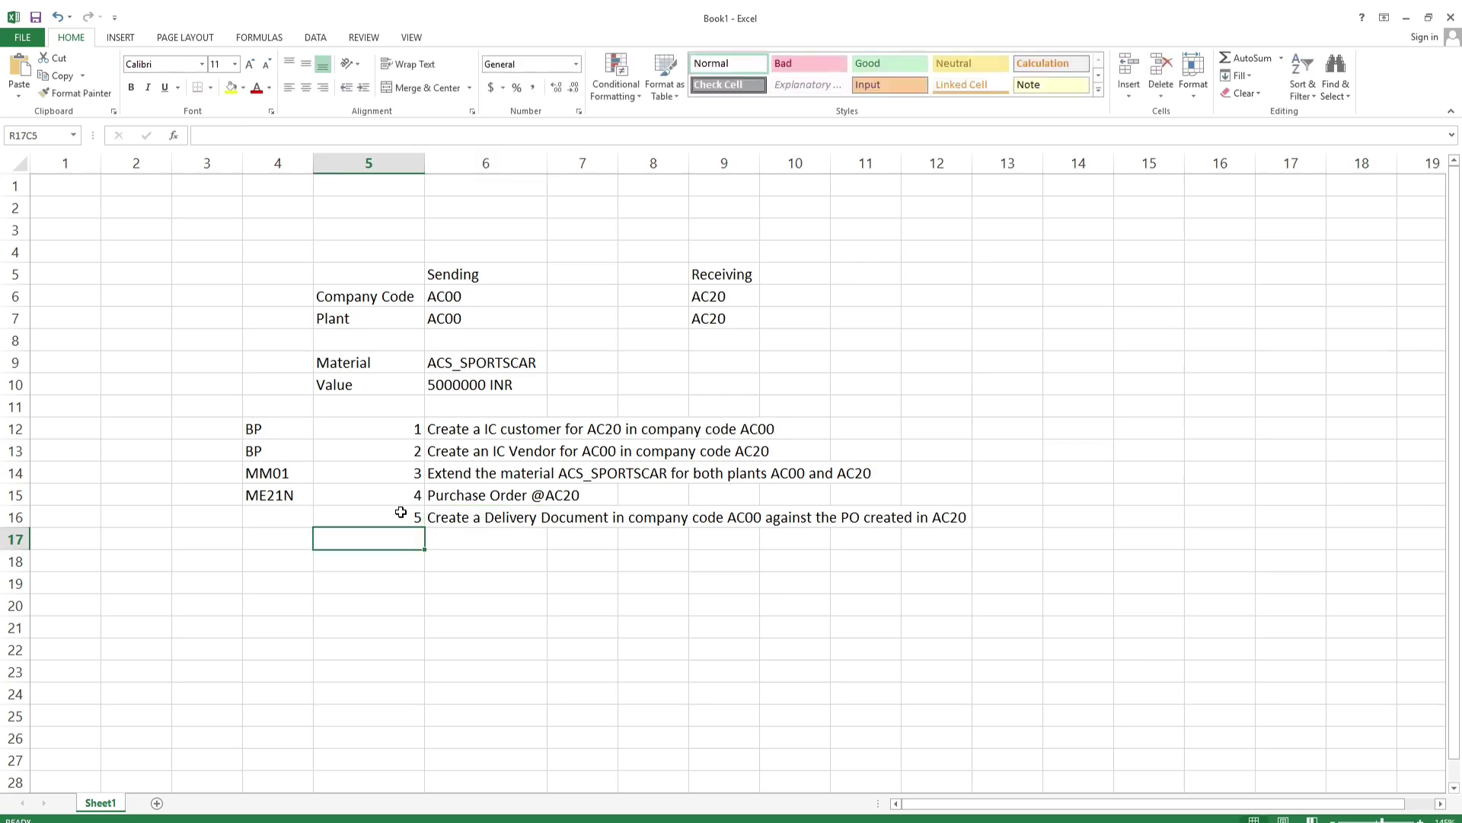
left_click(475, 519)
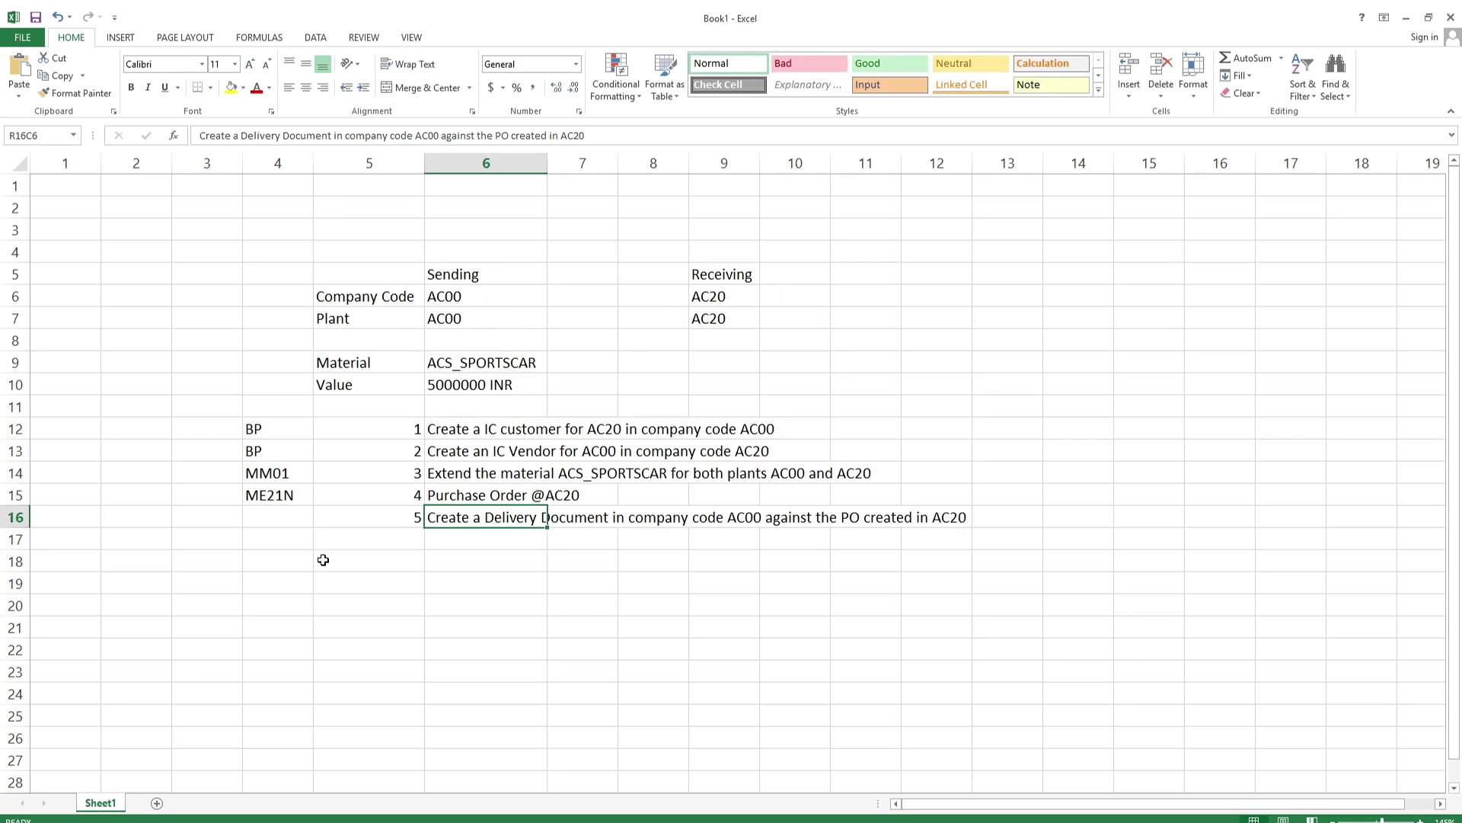
Enter the transaction code VL10D in column 4 for the delivery document row.
left_click(271, 521)
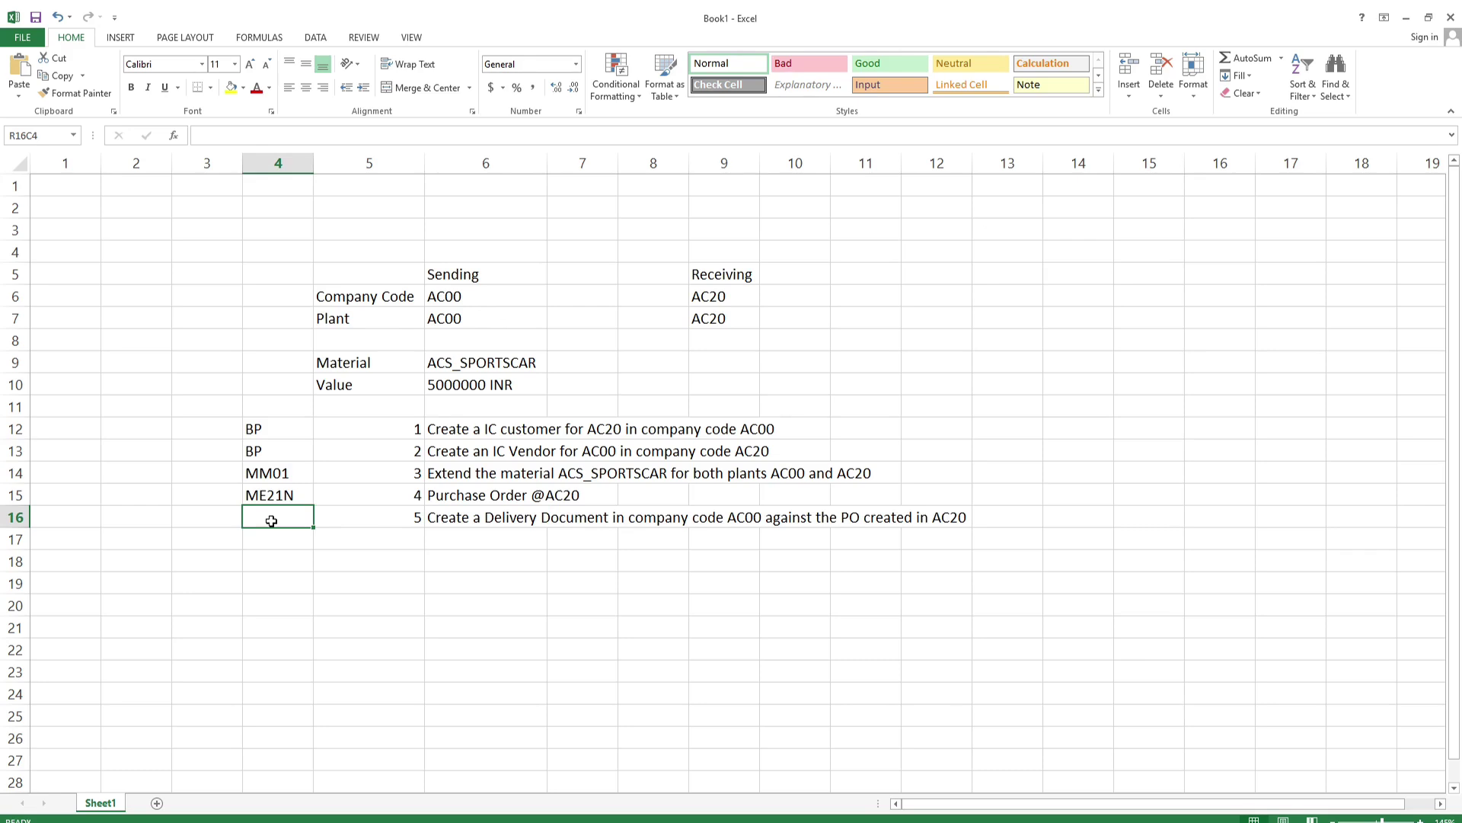
type("VL10D")
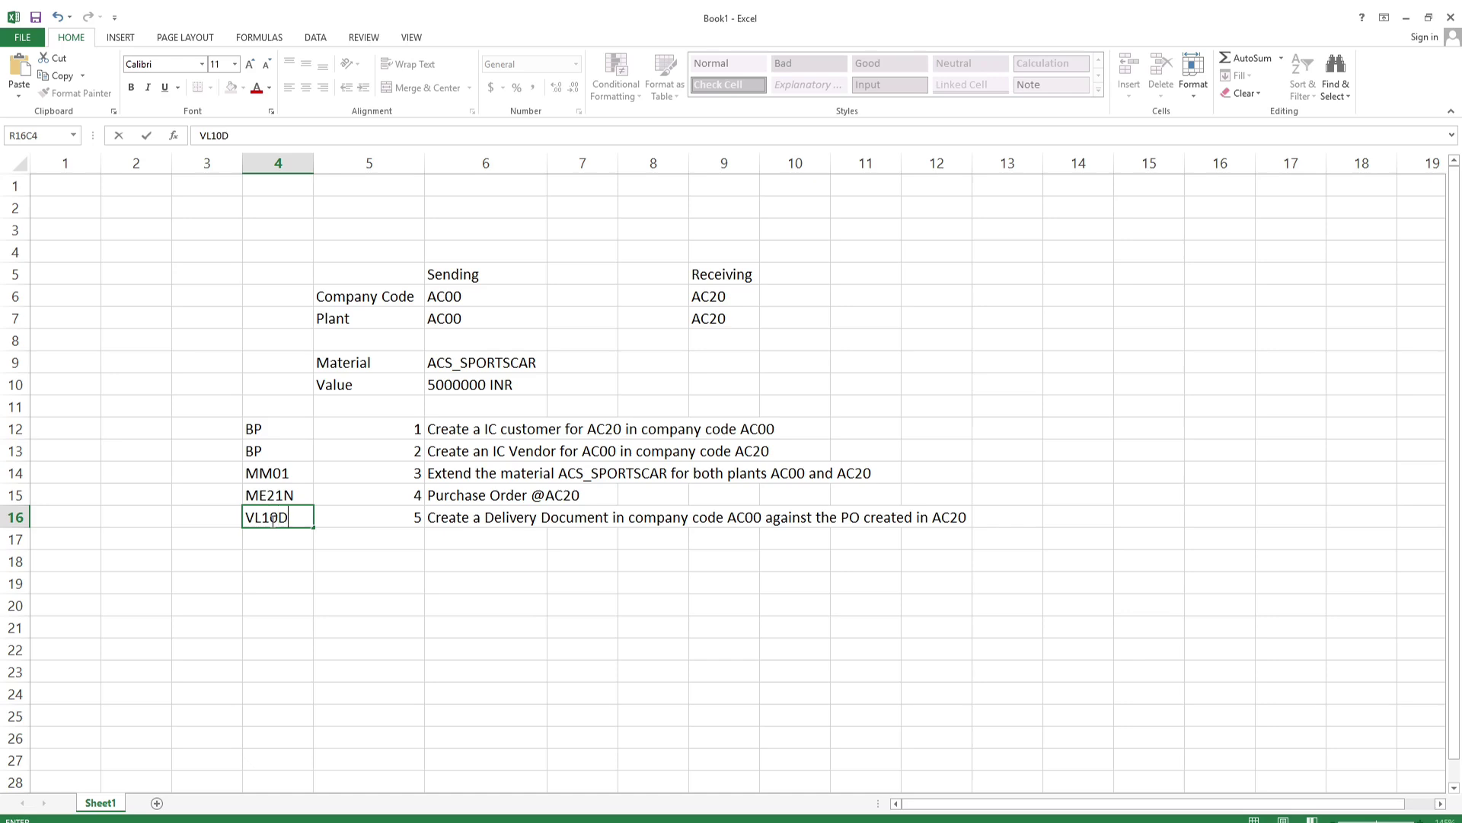
key("Return")
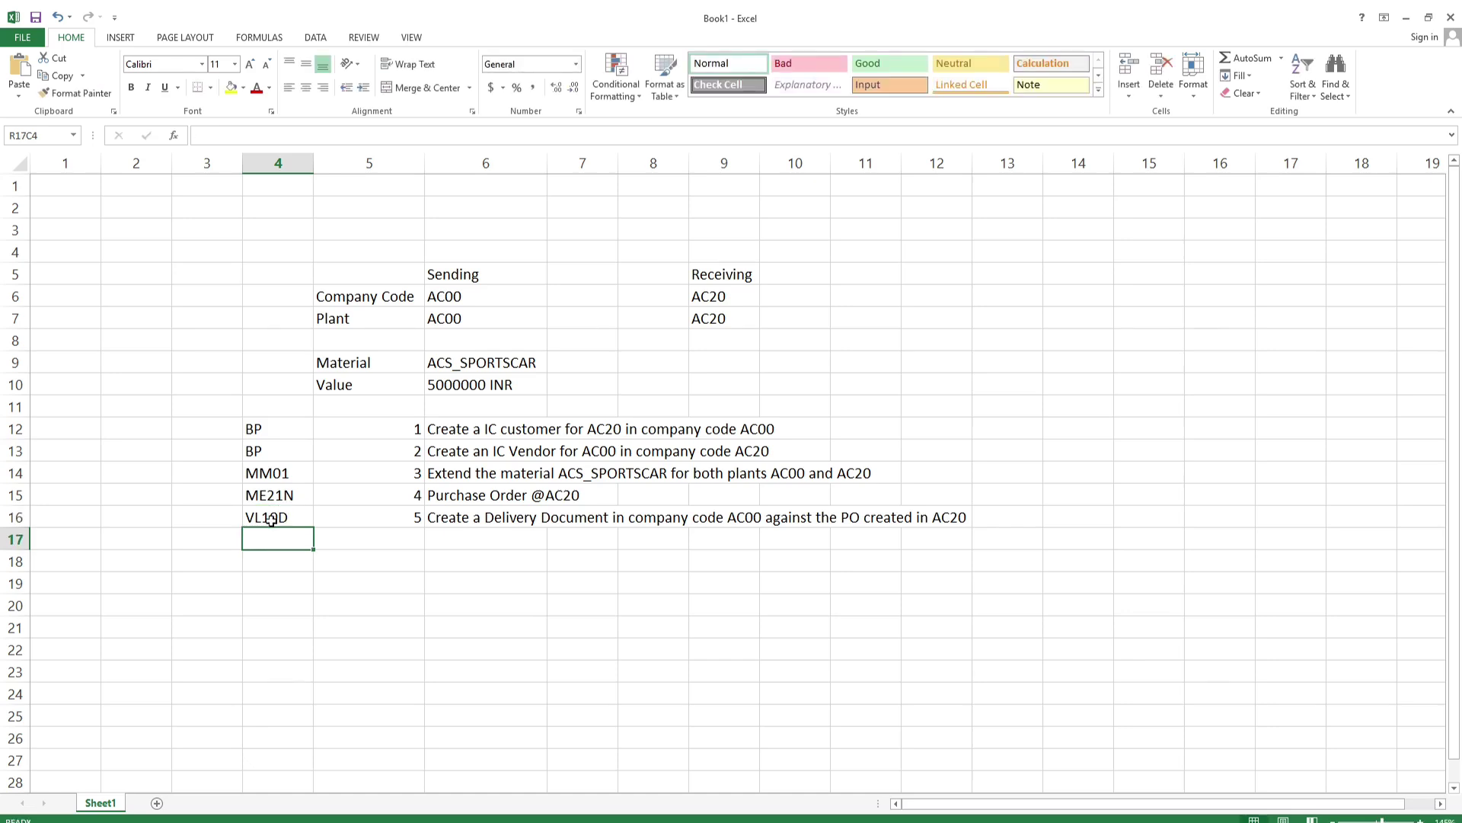
Number row 17 as 6 in column 5 and enter "Create a billing document against the delivery, iin company code AC00" beside it.
key("Right")
type("6")
key("Tab")
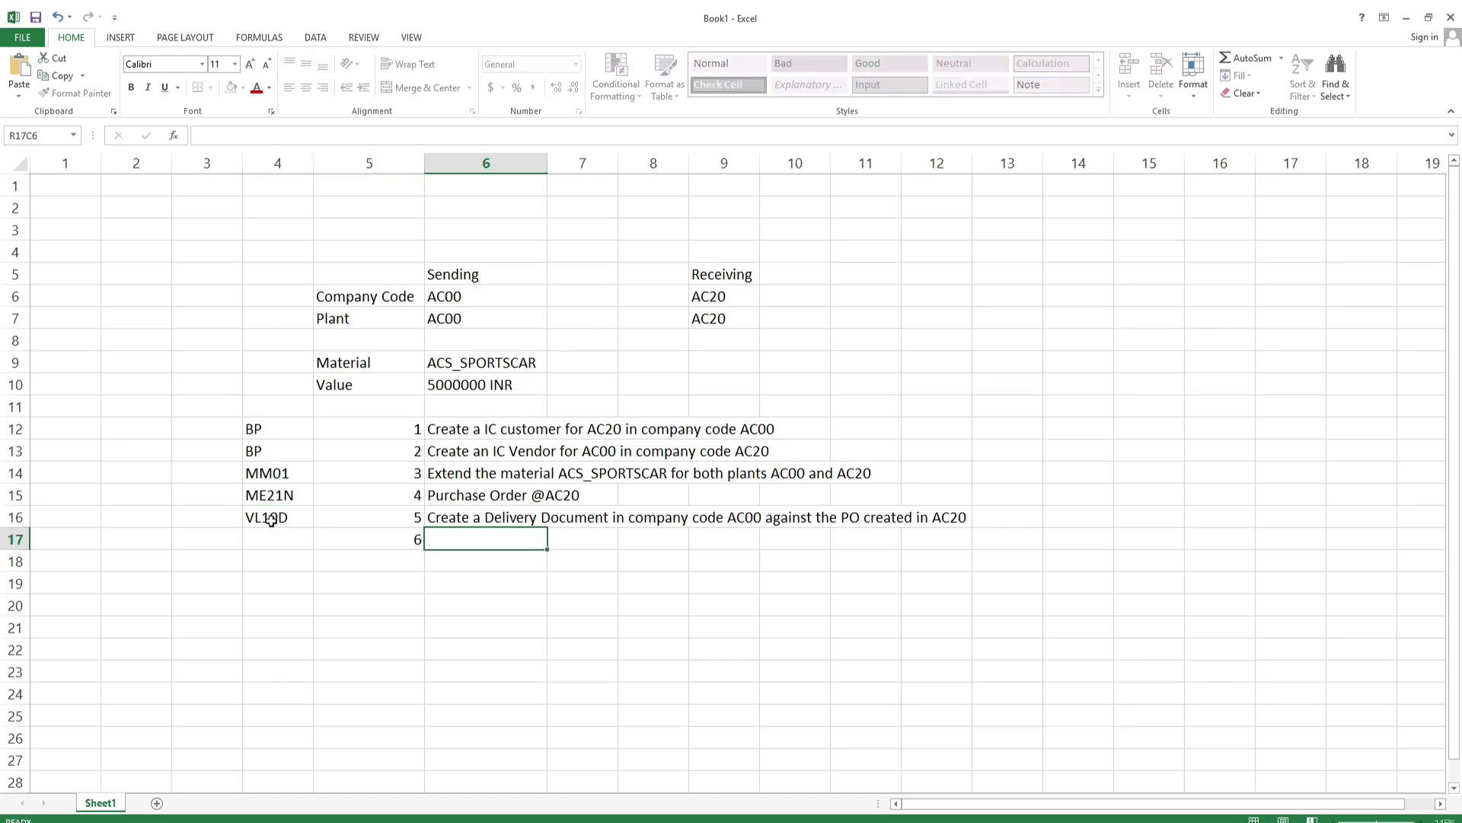
type("Create ab")
key("BackSpace")
type("billing document")
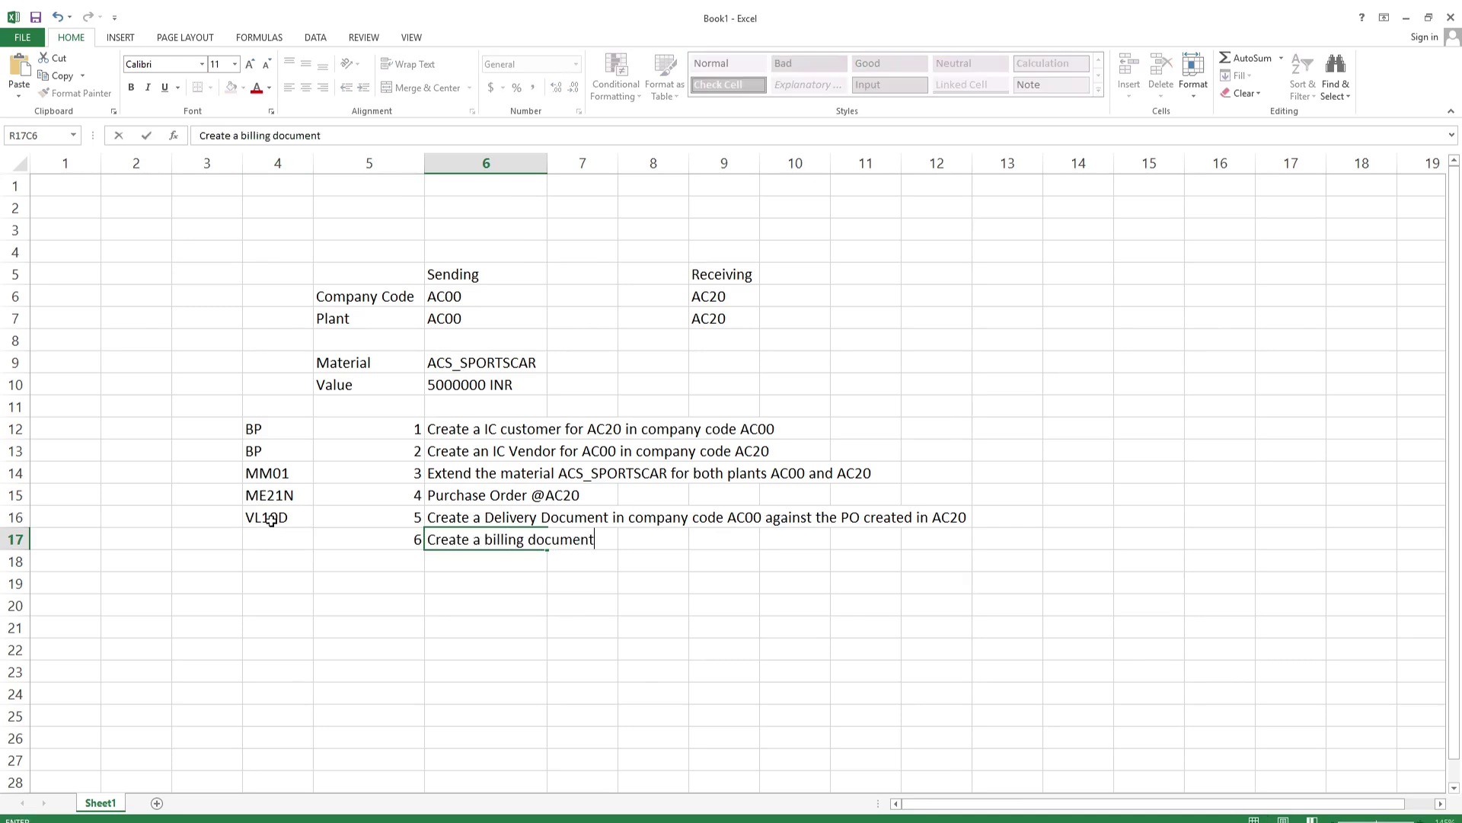
type(" against the delivery, ")
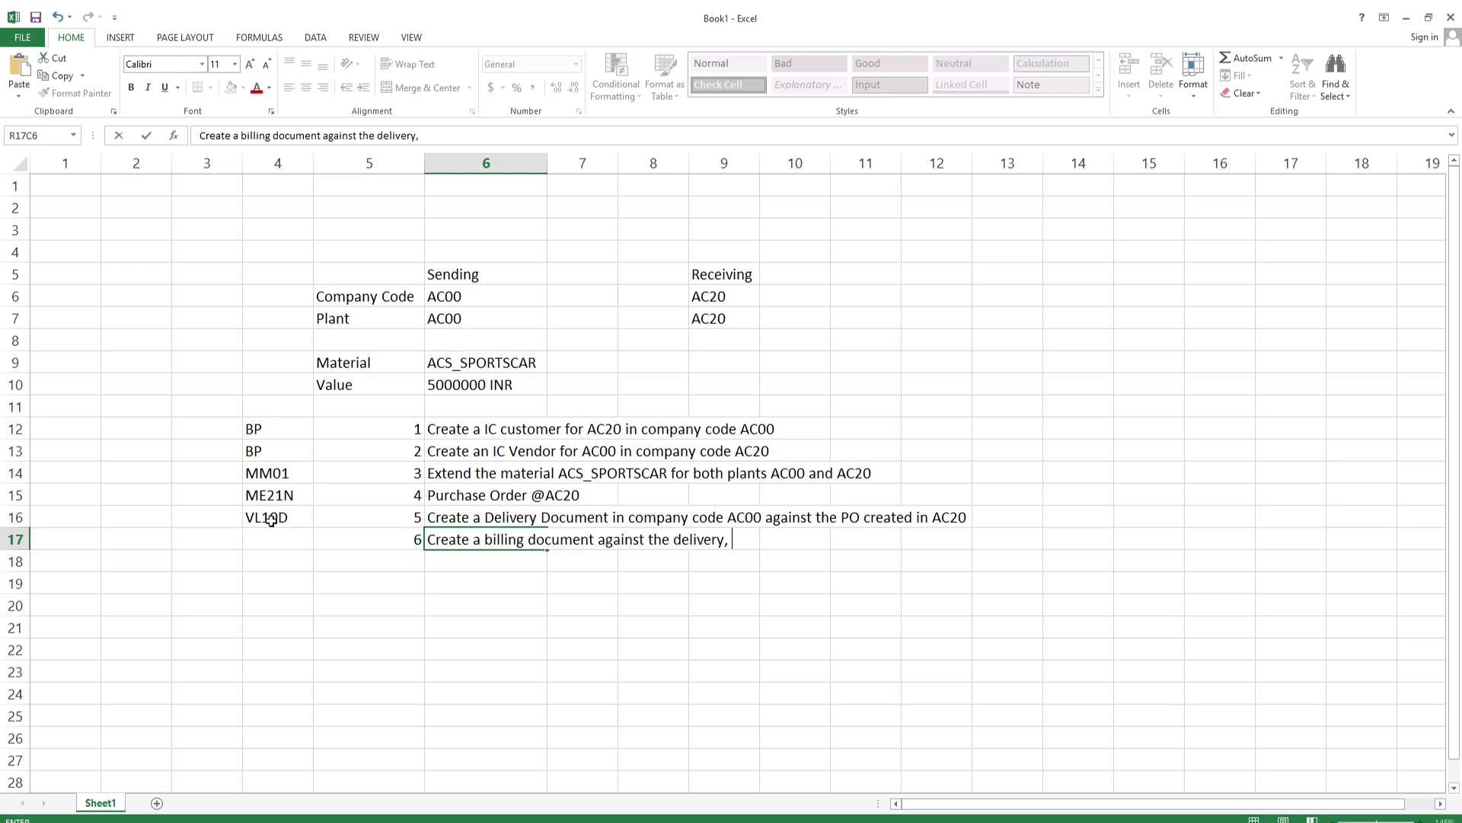
type("iin company cod")
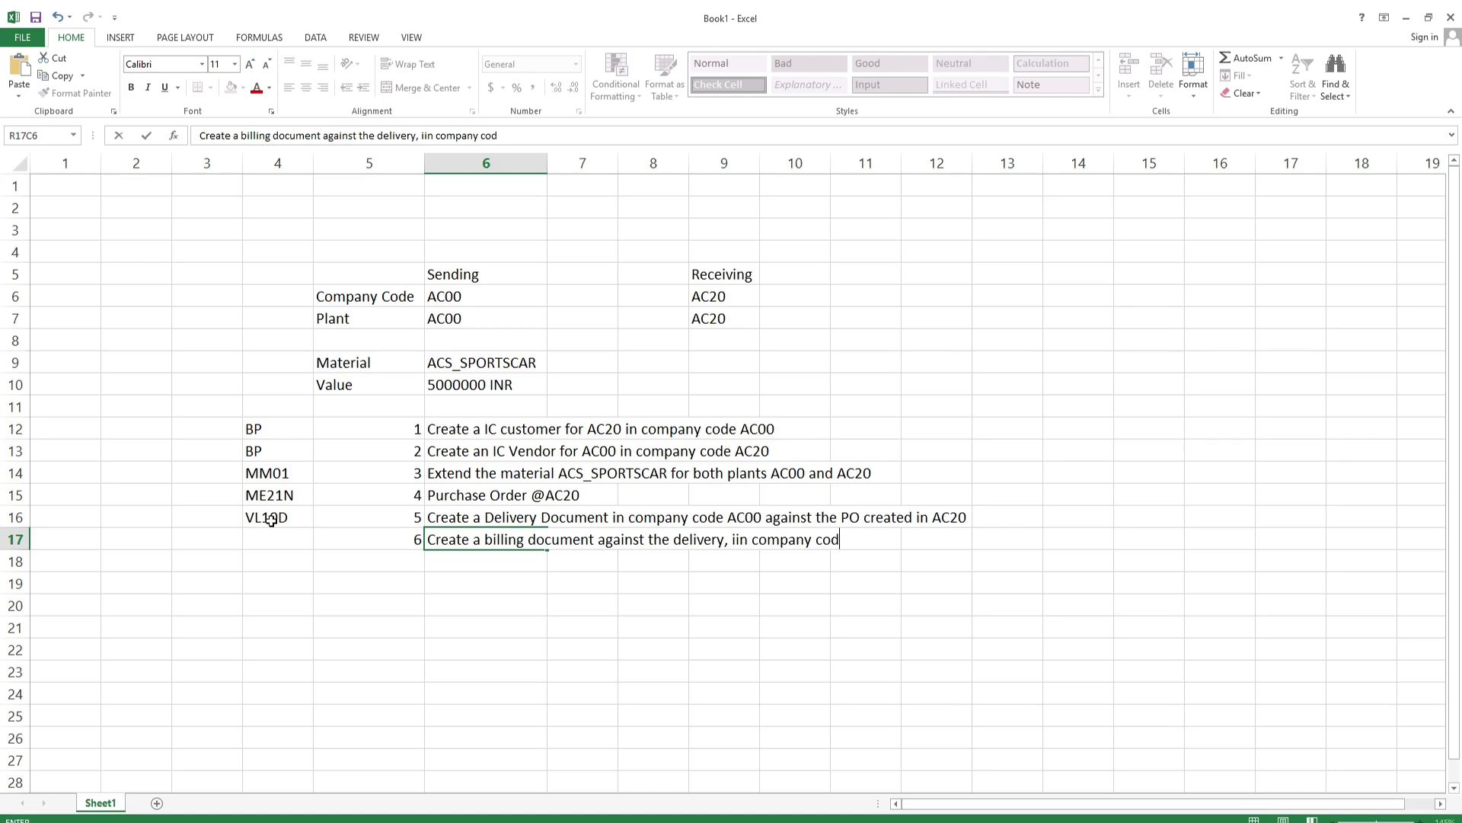
type("e AC00")
key("Return")
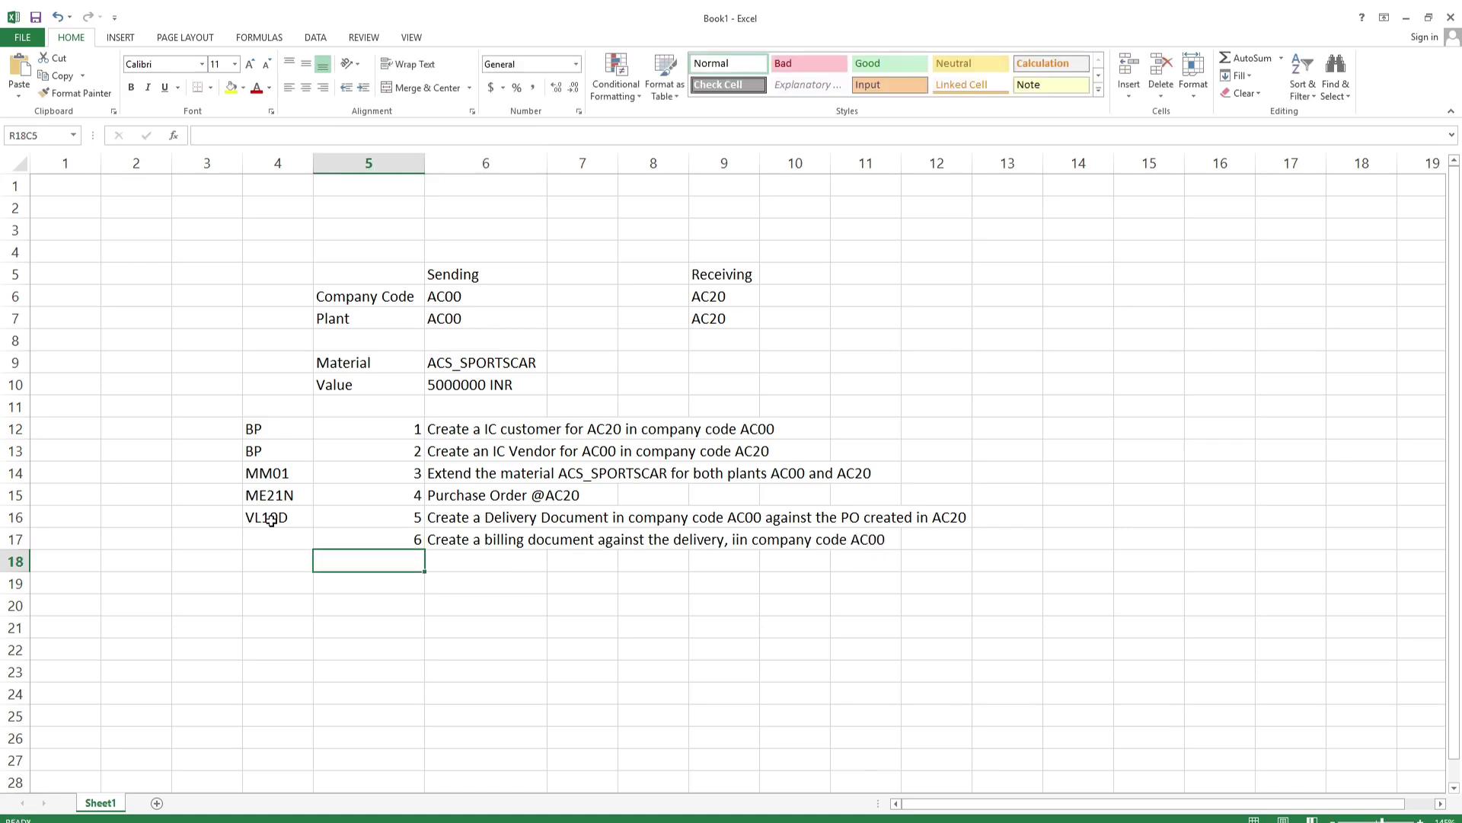
Enter the transaction code VF01 in column 4 for the billing document row.
left_click(265, 536)
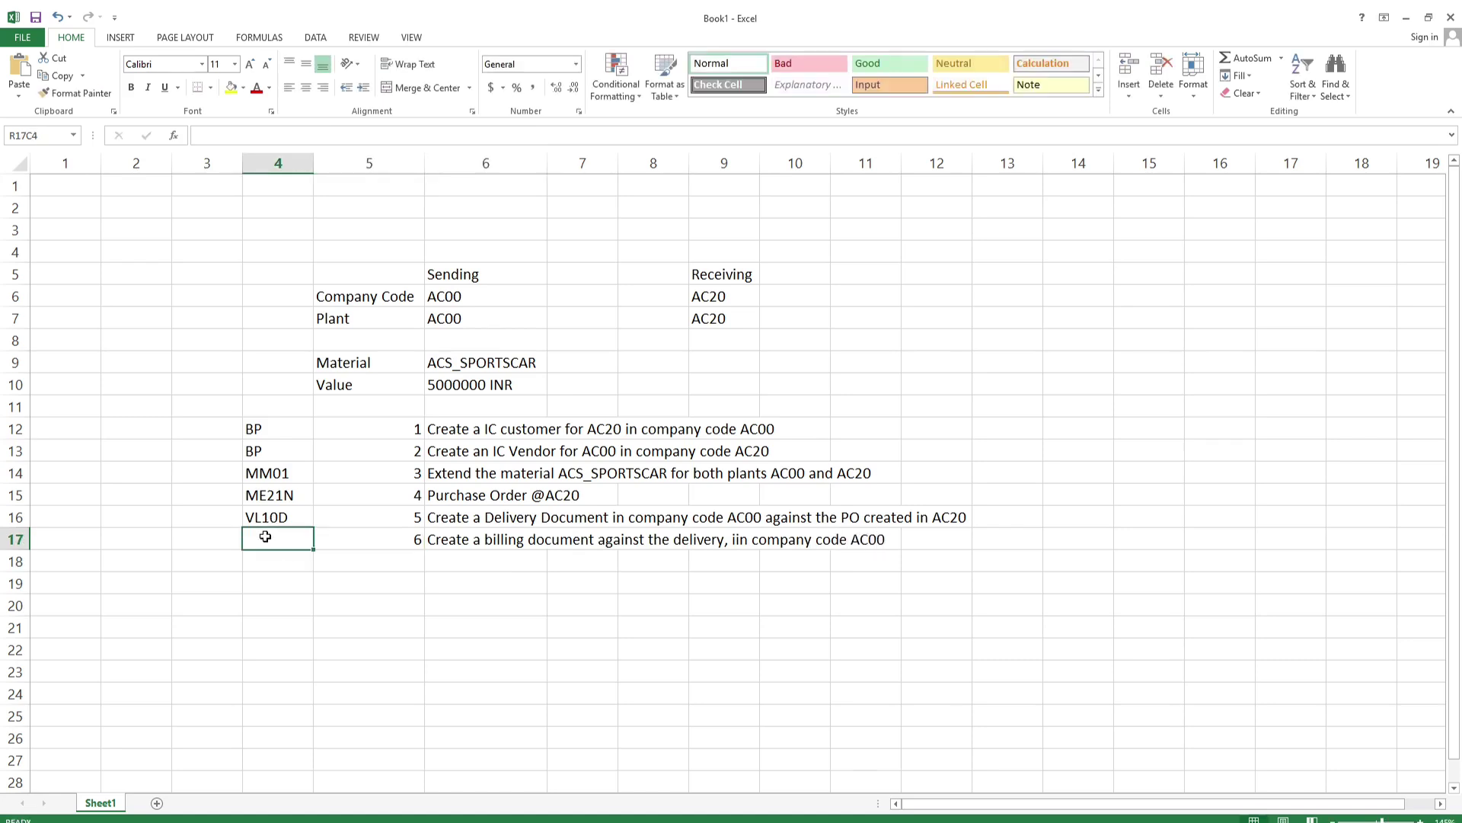
type("VF01")
key("Return")
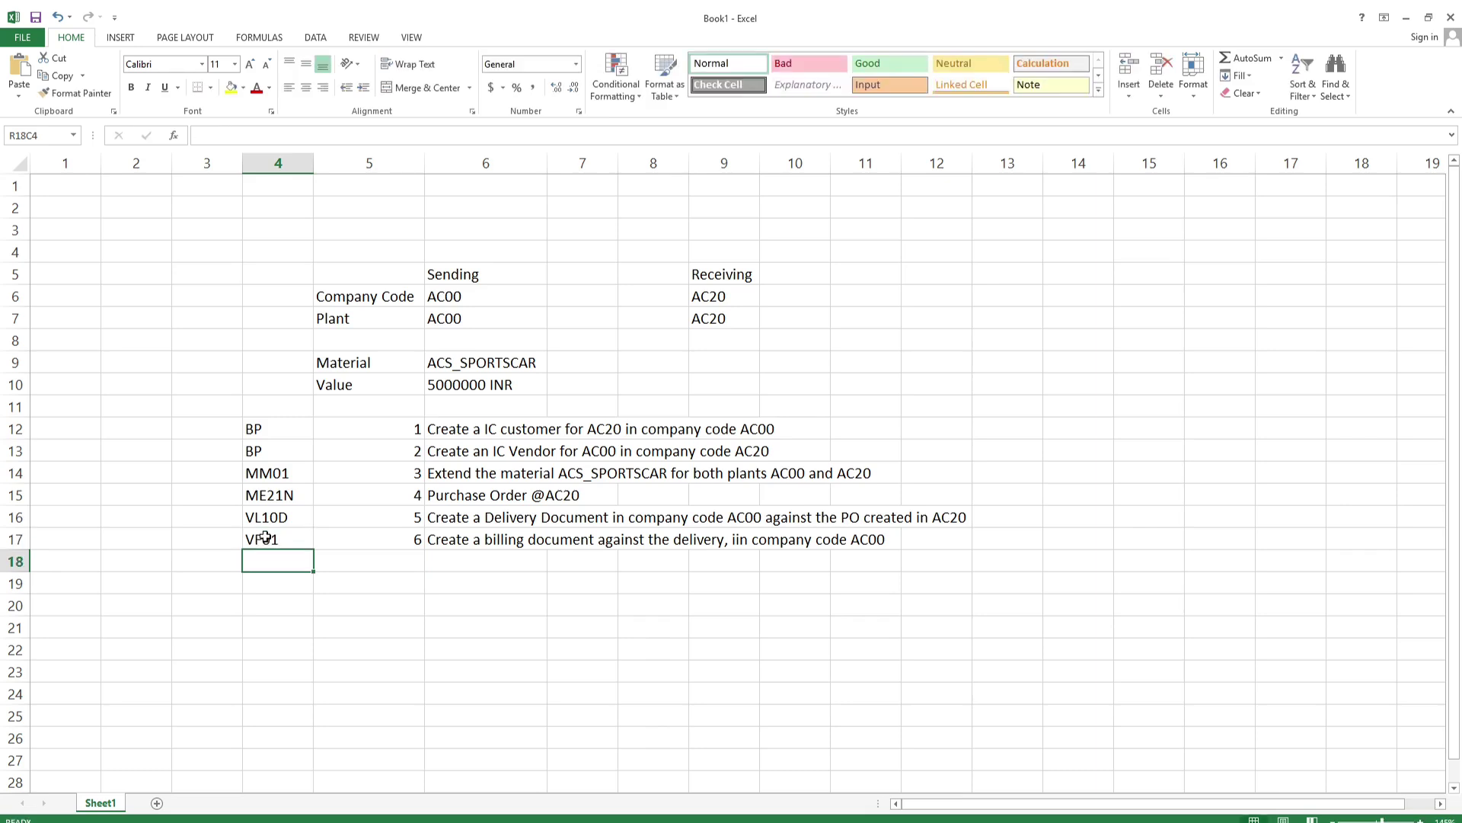
Number row 18 as 7 in column 5 and enter "Create vendor invoice in company code AC20 against the PO" beside it.
left_click(386, 567)
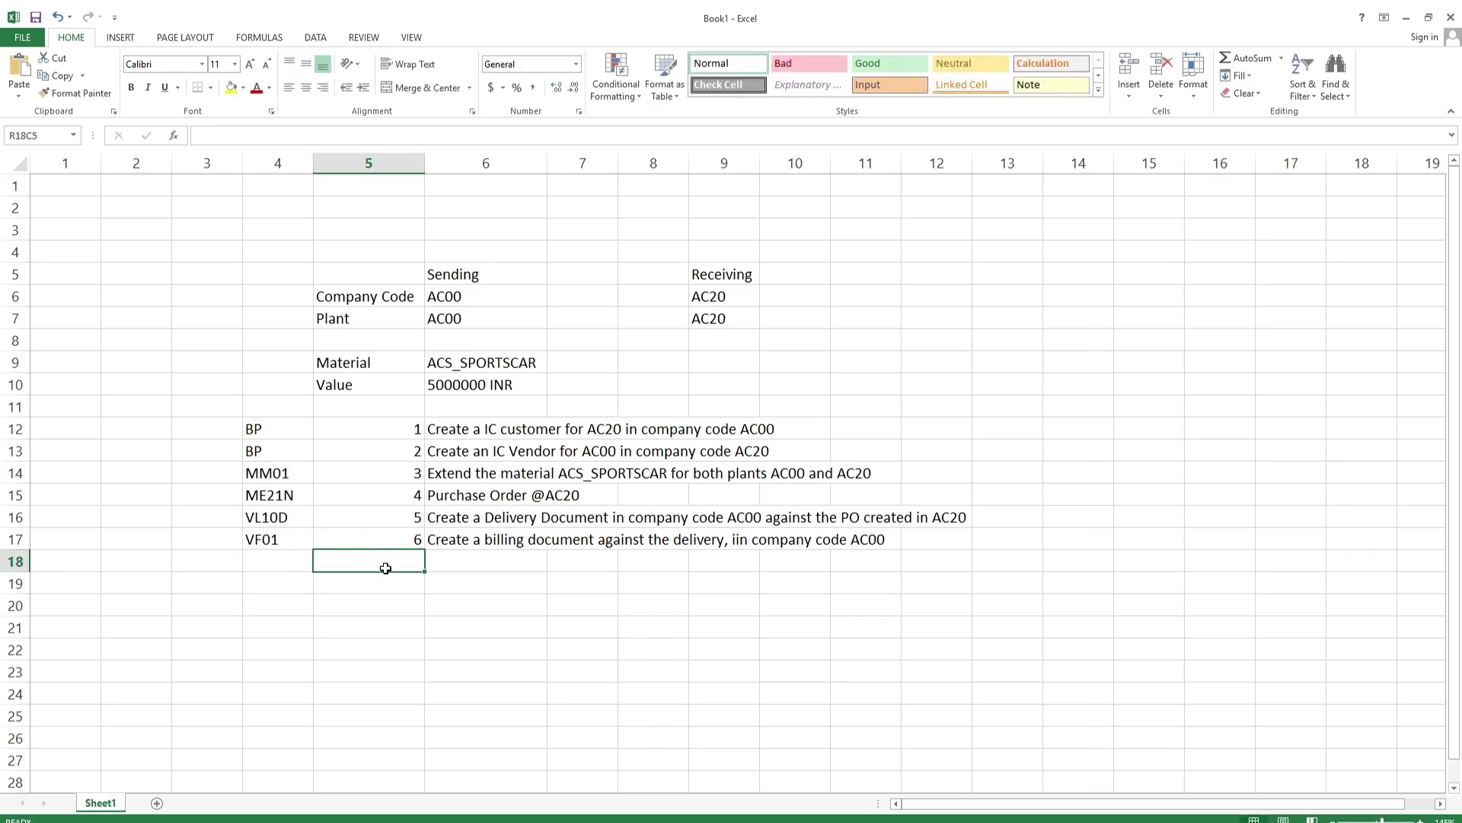
type("7")
key("Tab")
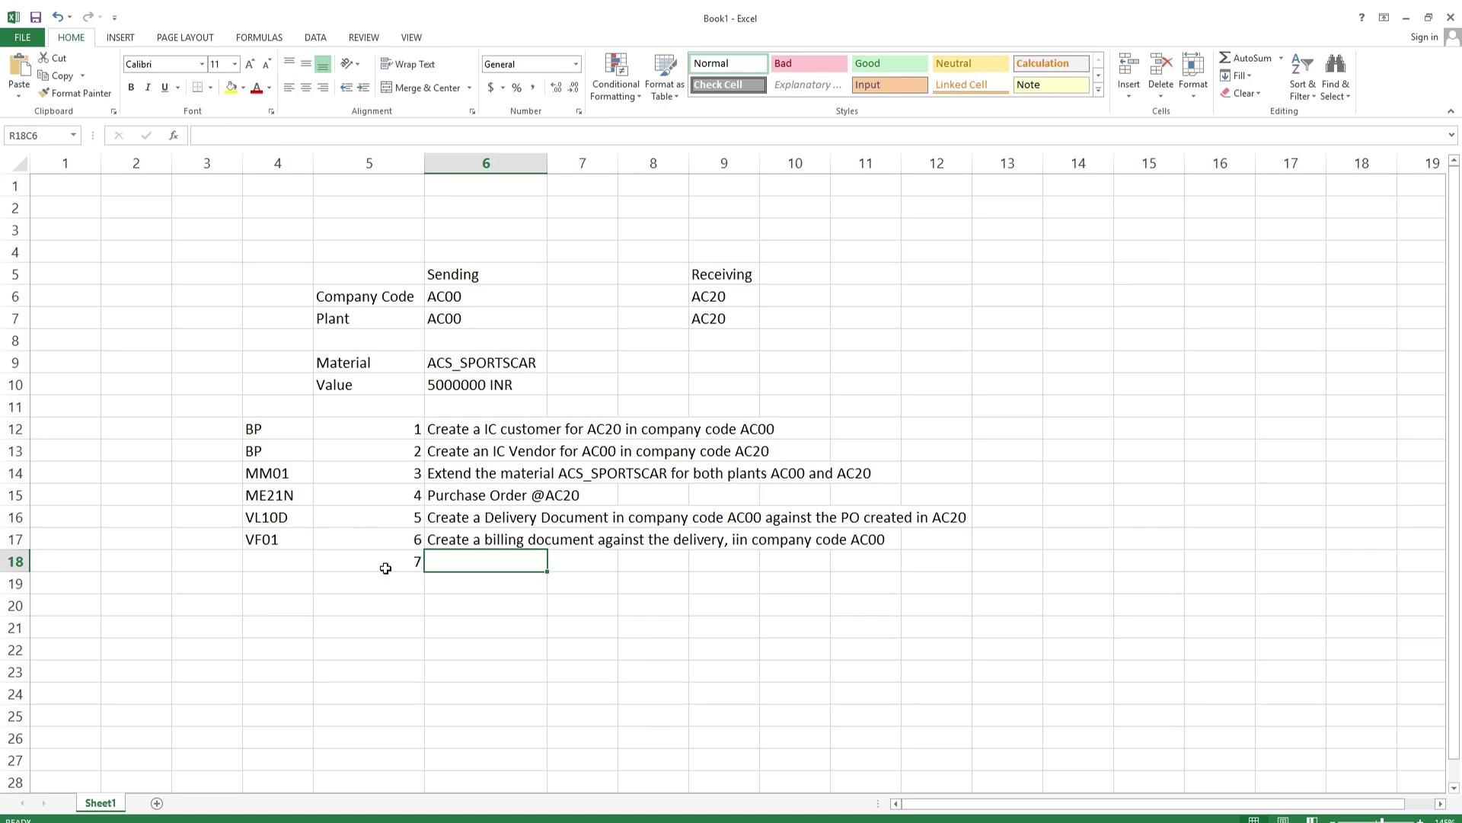
type("Creae a")
key("BackSpace")
key("BackSpace")
key("BackSpace")
key("BackSpace")
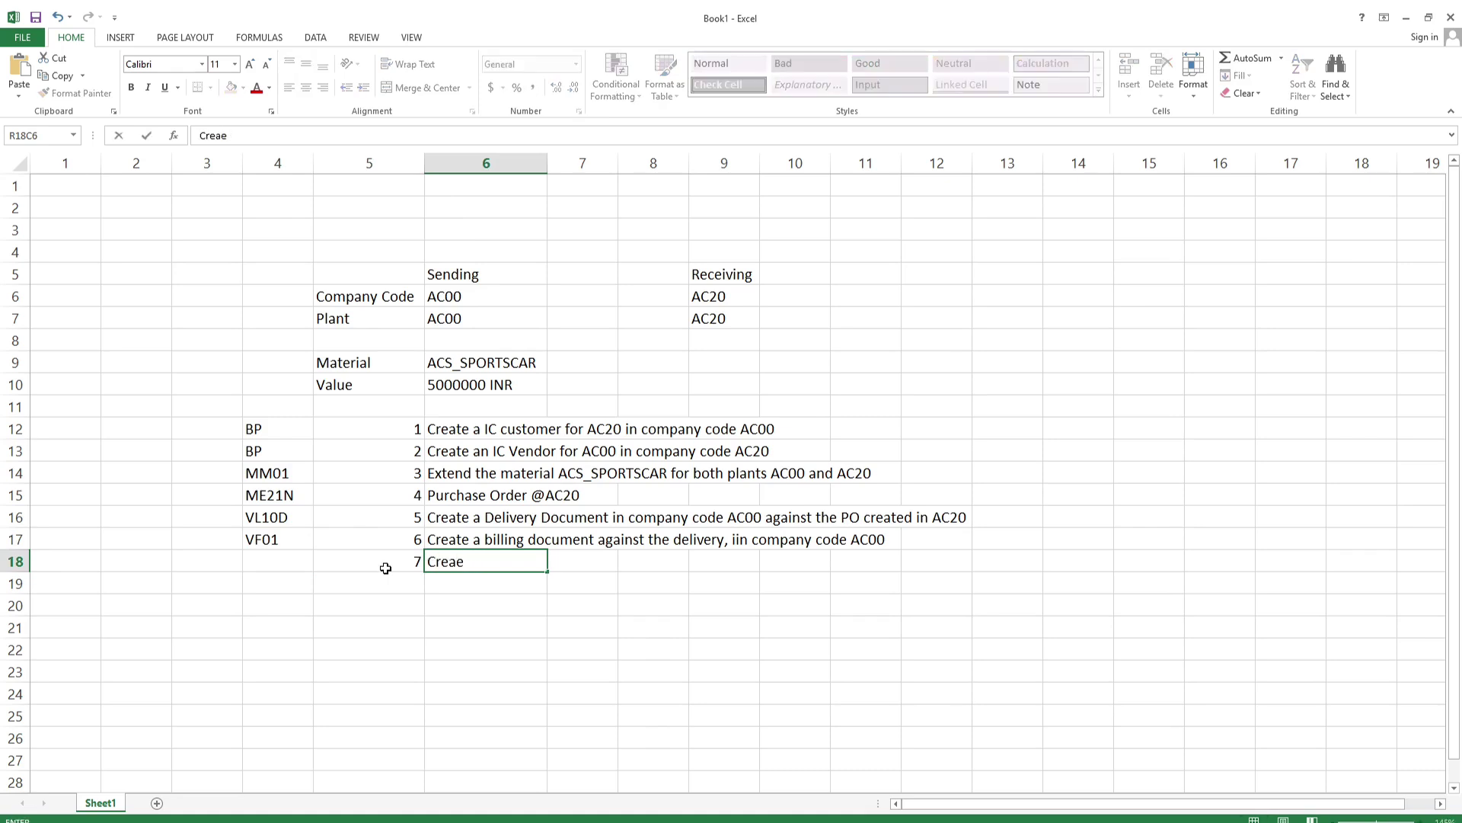
type("te vendor invoice in company ")
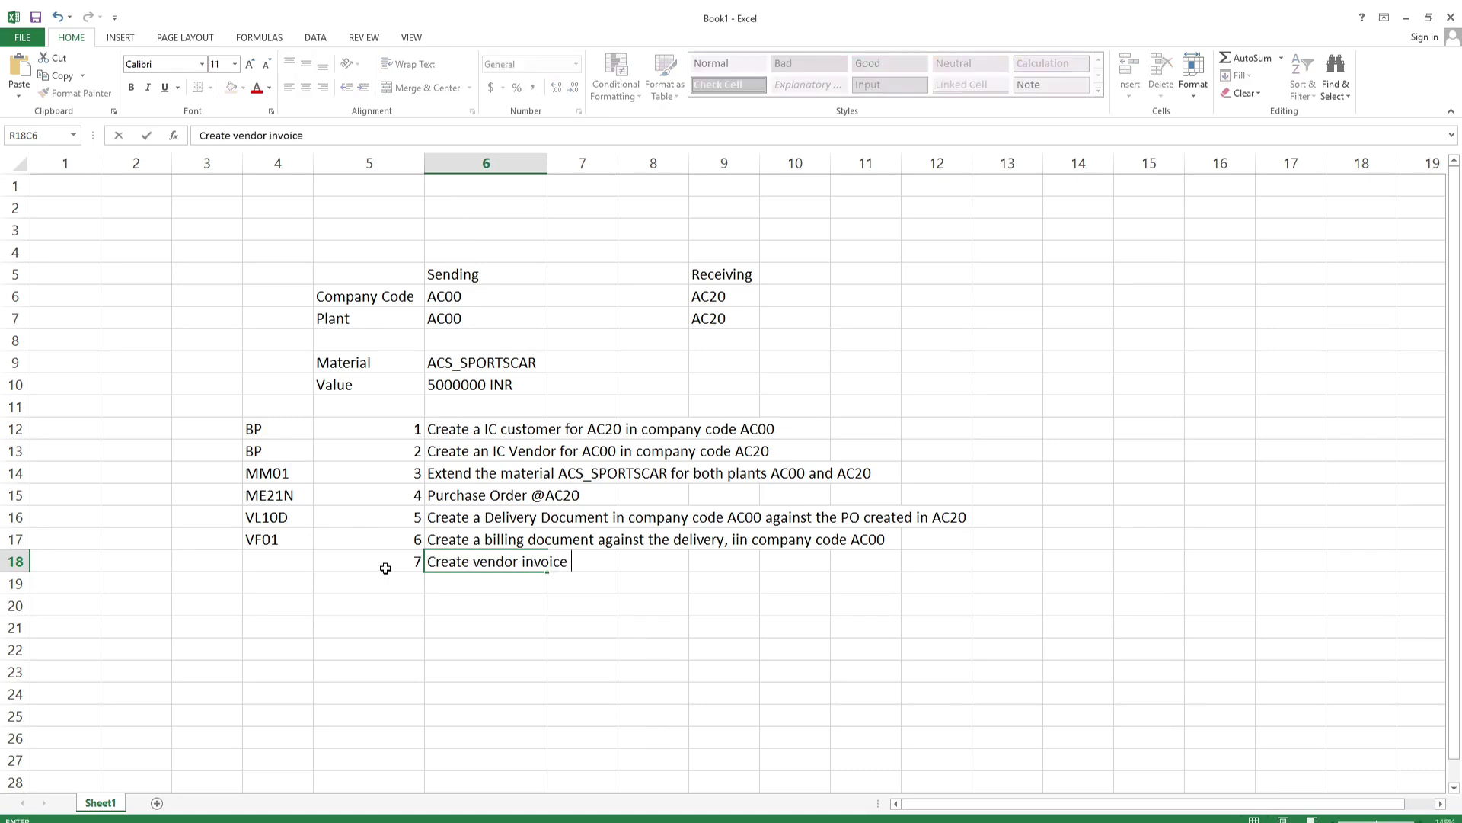
type("code AC20 ")
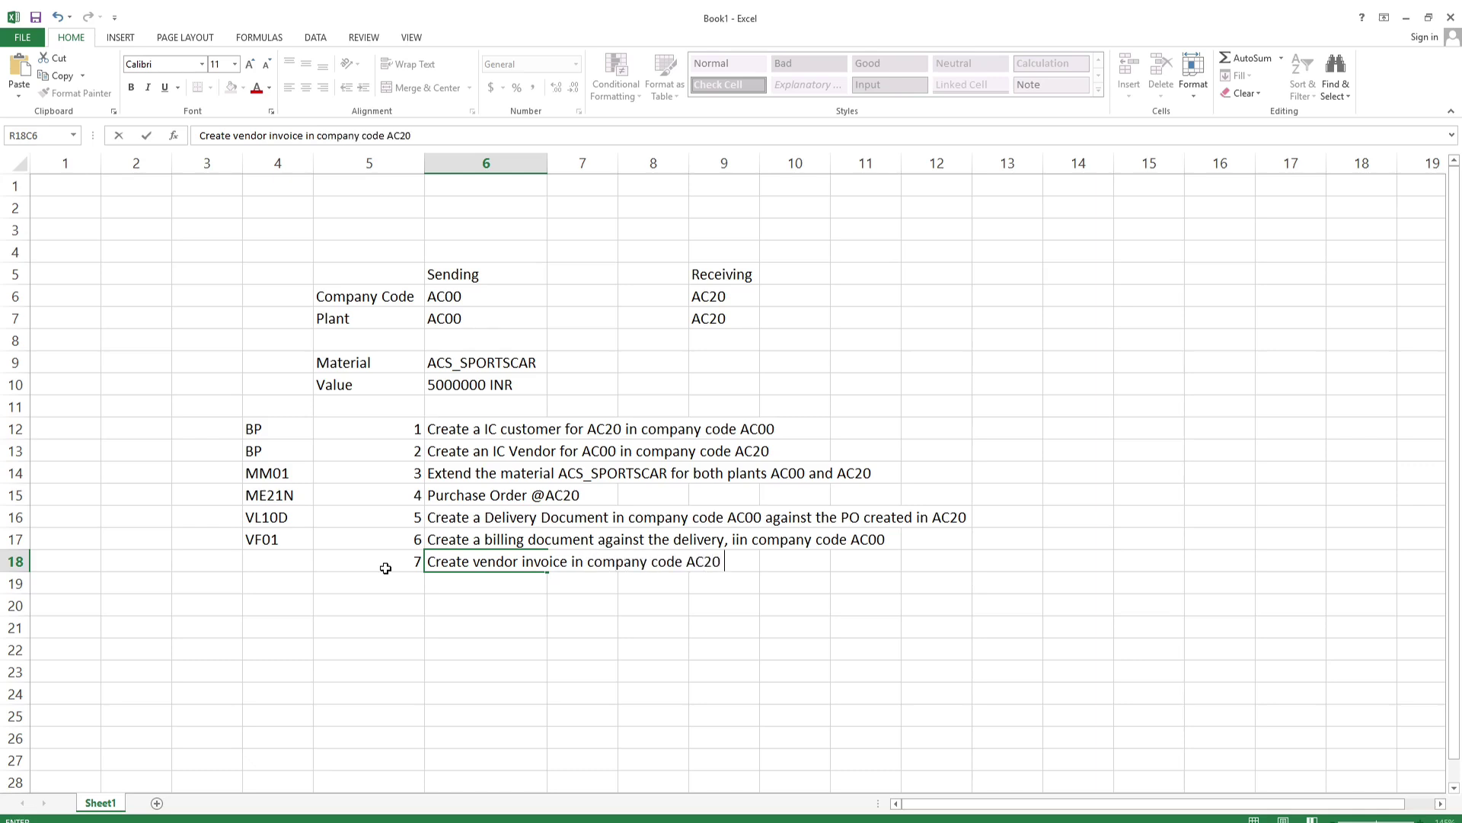
type("against the PO")
key("Return")
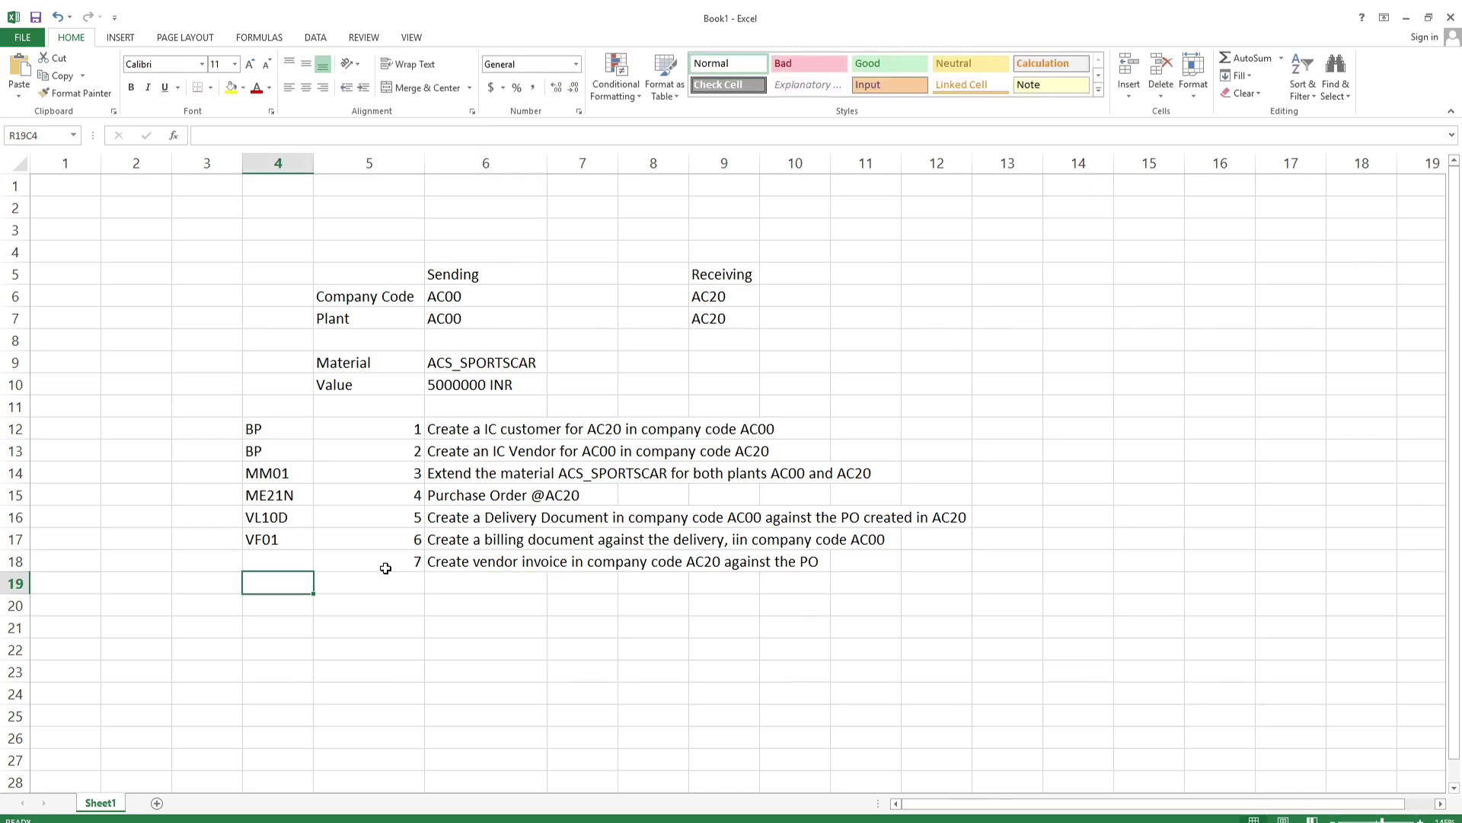
Enter "MIRO / EDI (idoc)" in column 4 for the vendor invoice row and fit the column width to its contents.
key("Up")
type("MIRo")
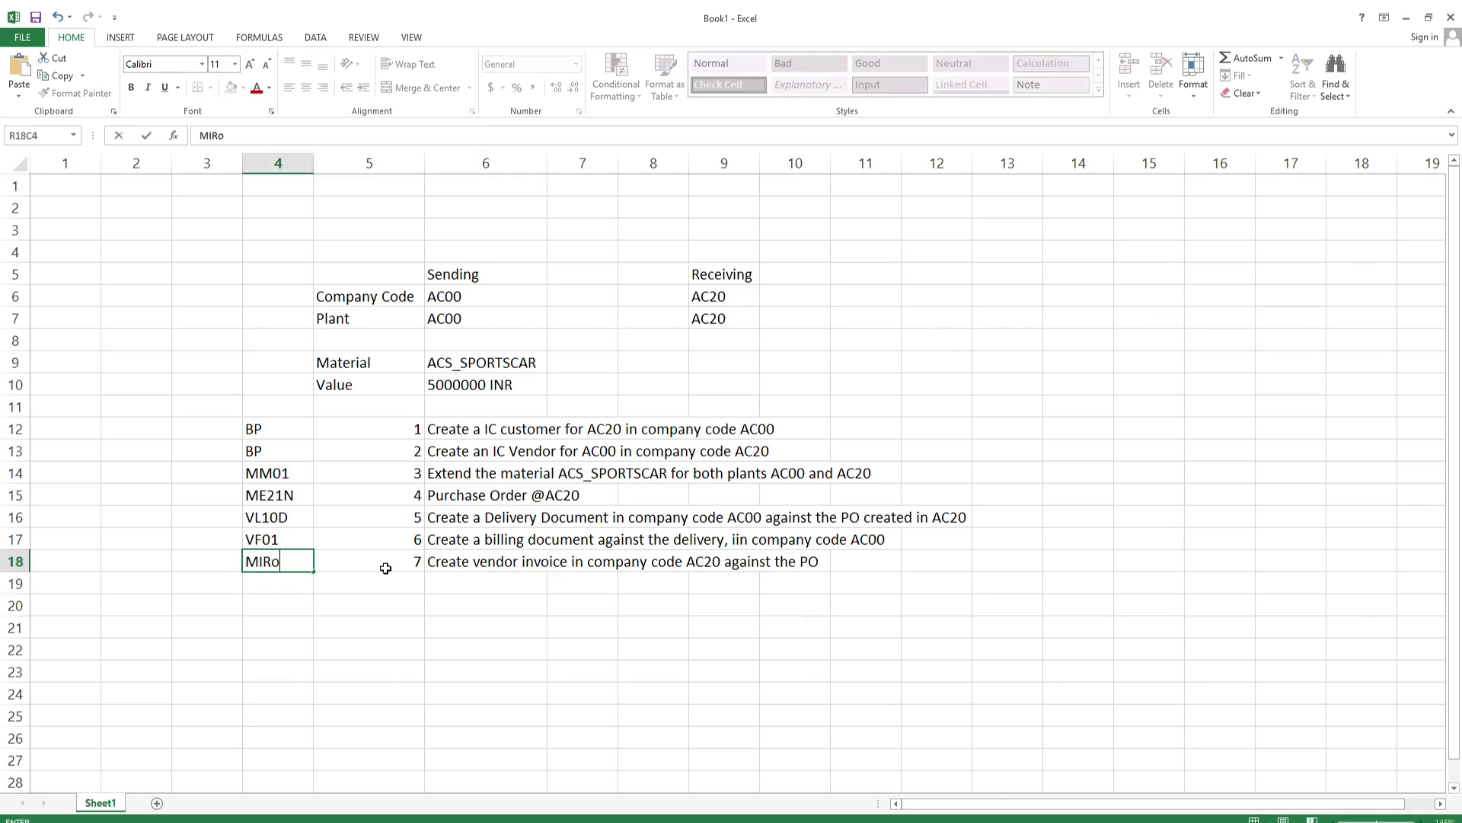
key("BackSpace")
type("O / EDI")
type(" IDocs")
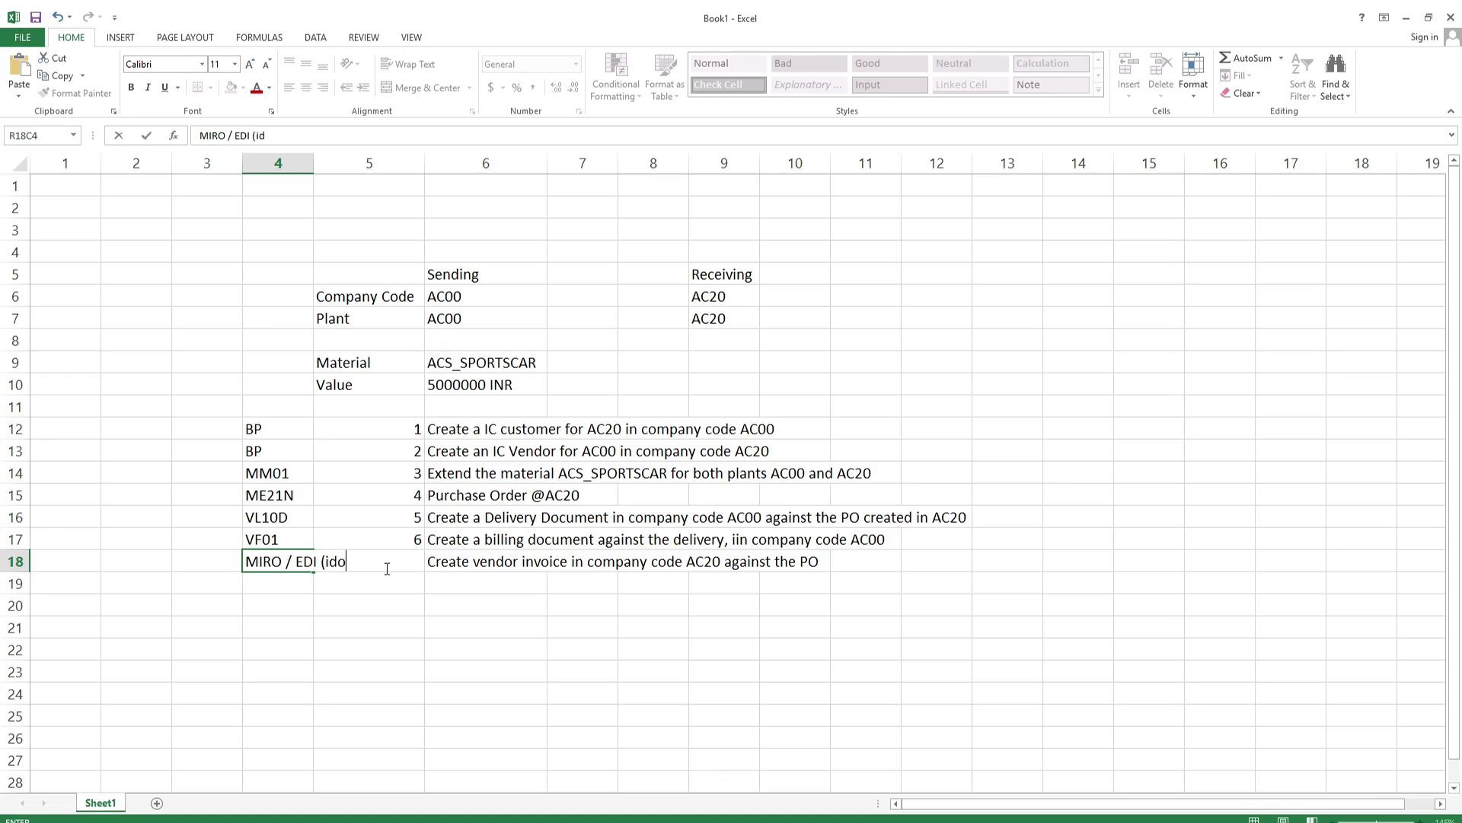
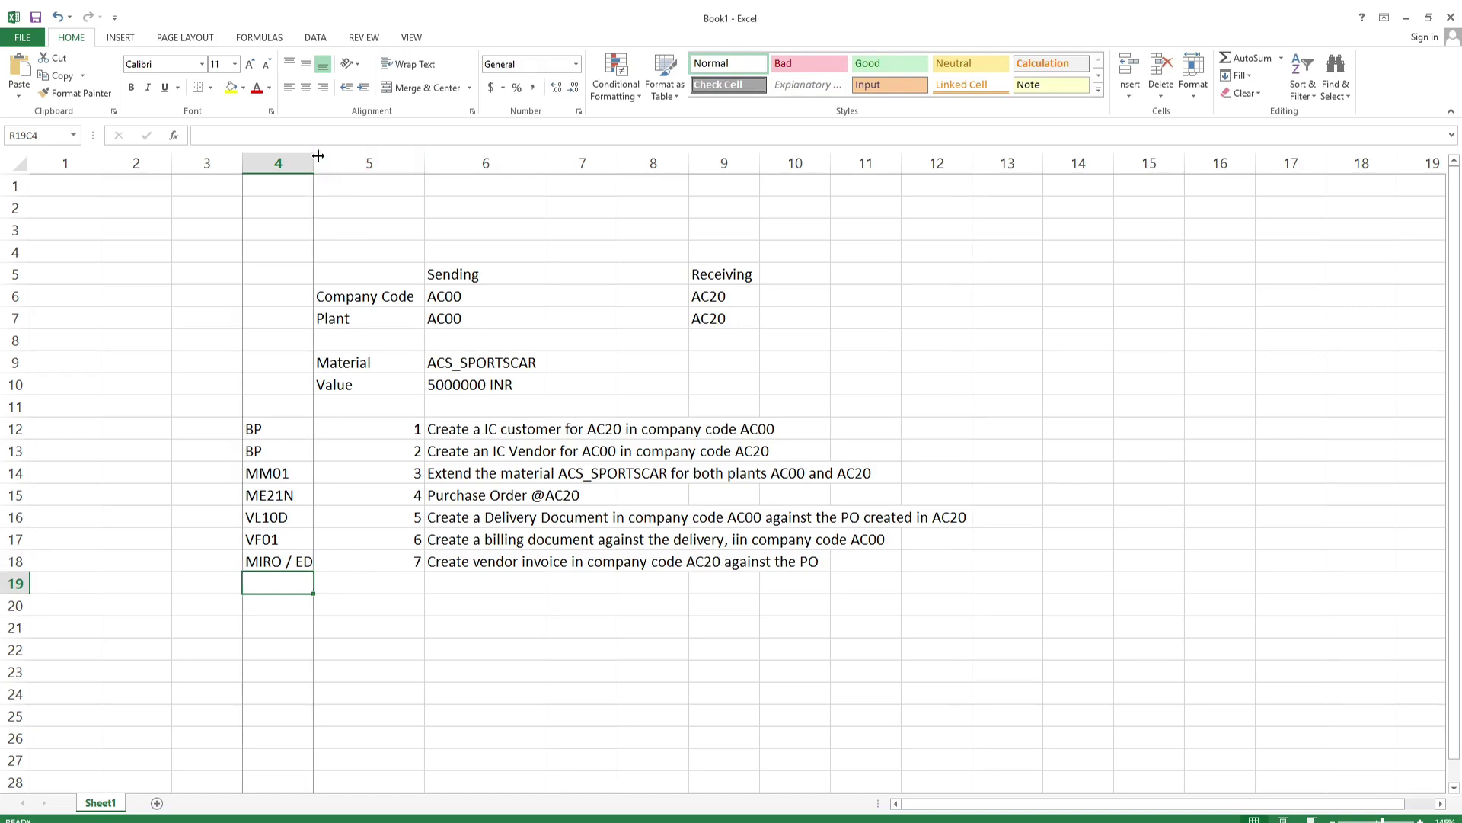
left_click(304, 166)
double_click(313, 163)
Review the IC customer and vendor steps against the sending and receiving company codes, plants and material.
left_click(462, 445)
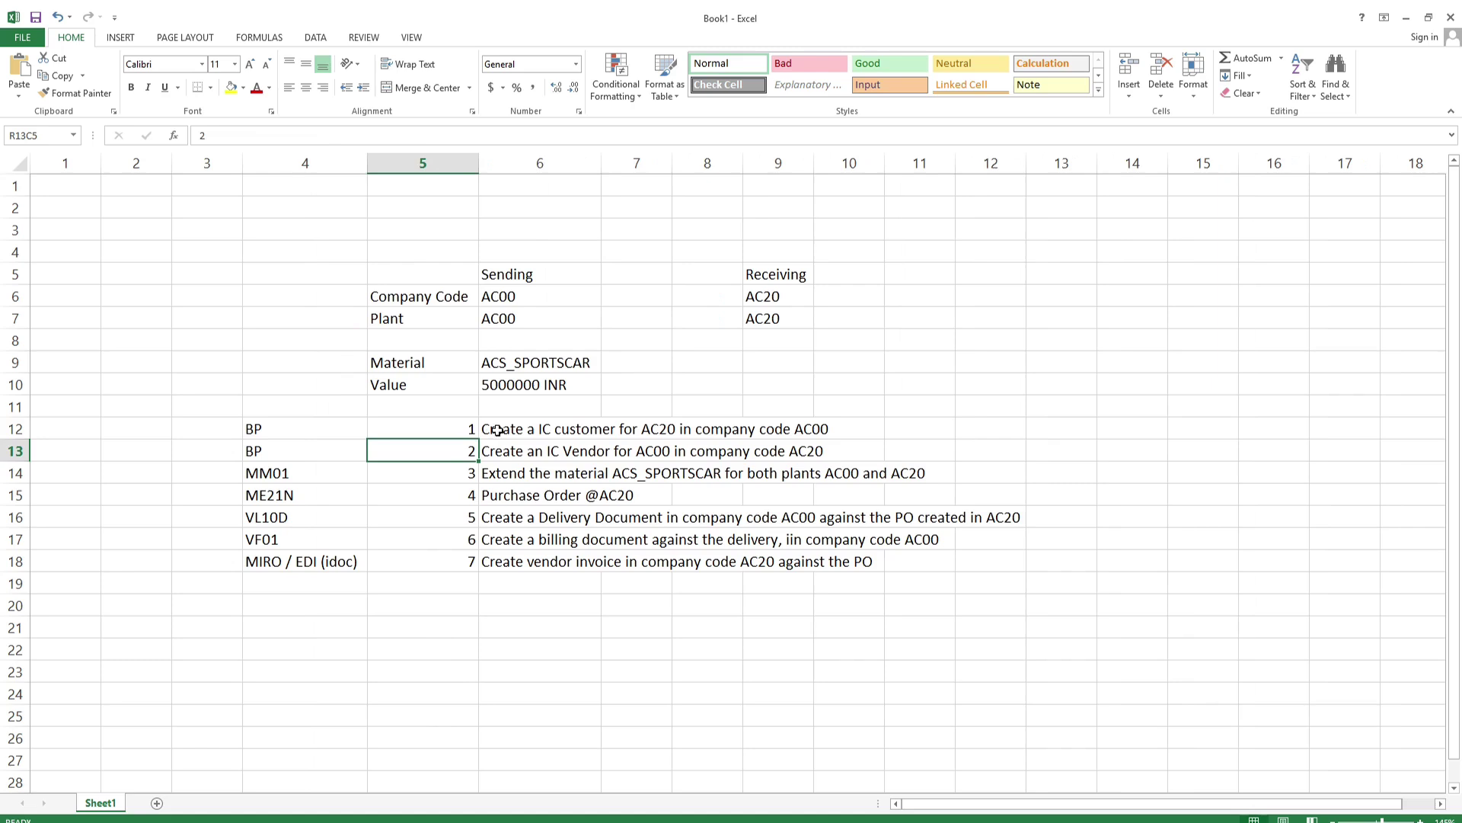
left_click(491, 429)
left_click_drag(460, 428, 514, 442)
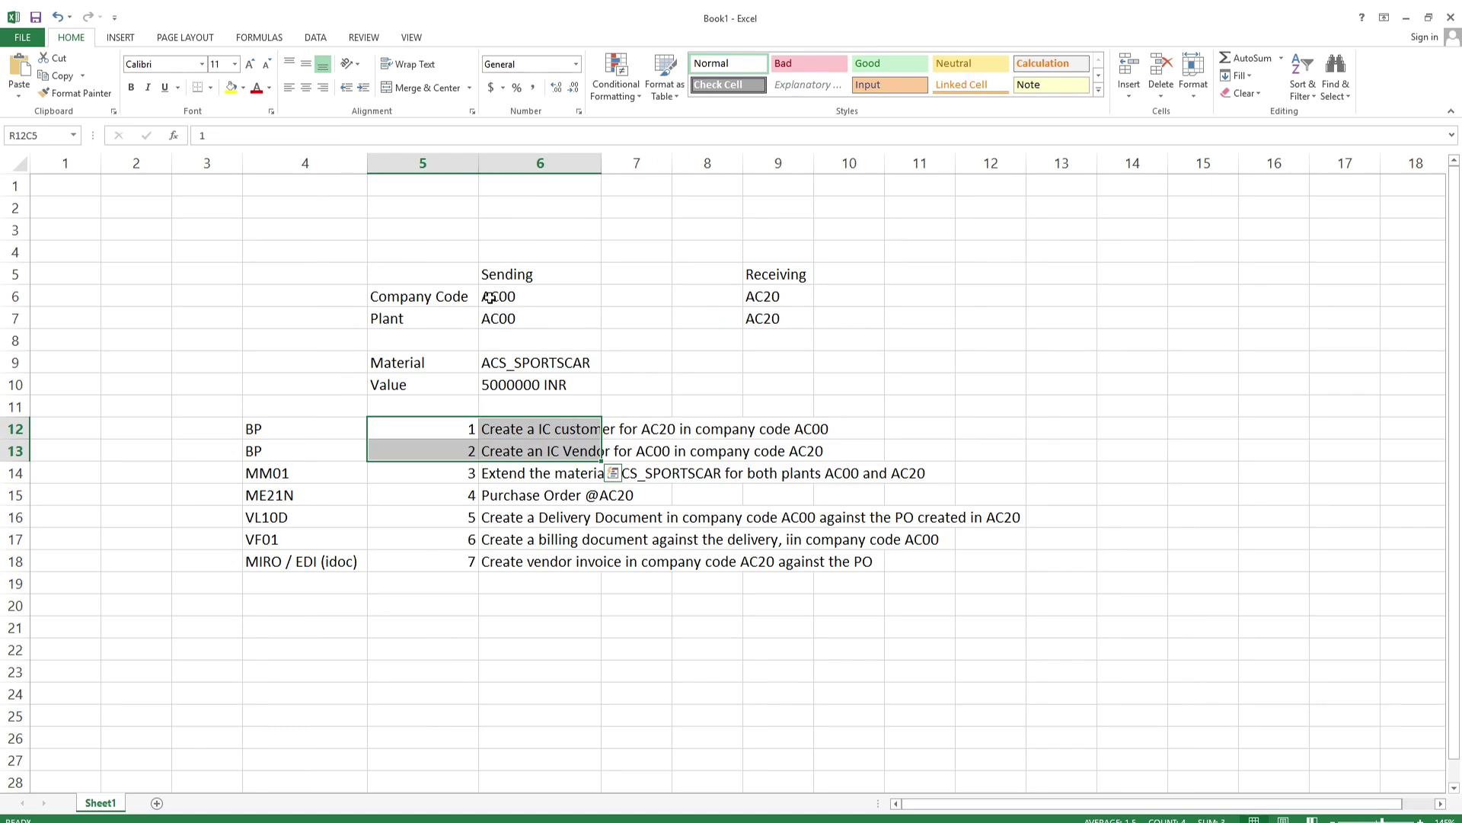
left_click_drag(455, 299, 793, 317)
left_click_drag(444, 370, 518, 323)
left_click(515, 292)
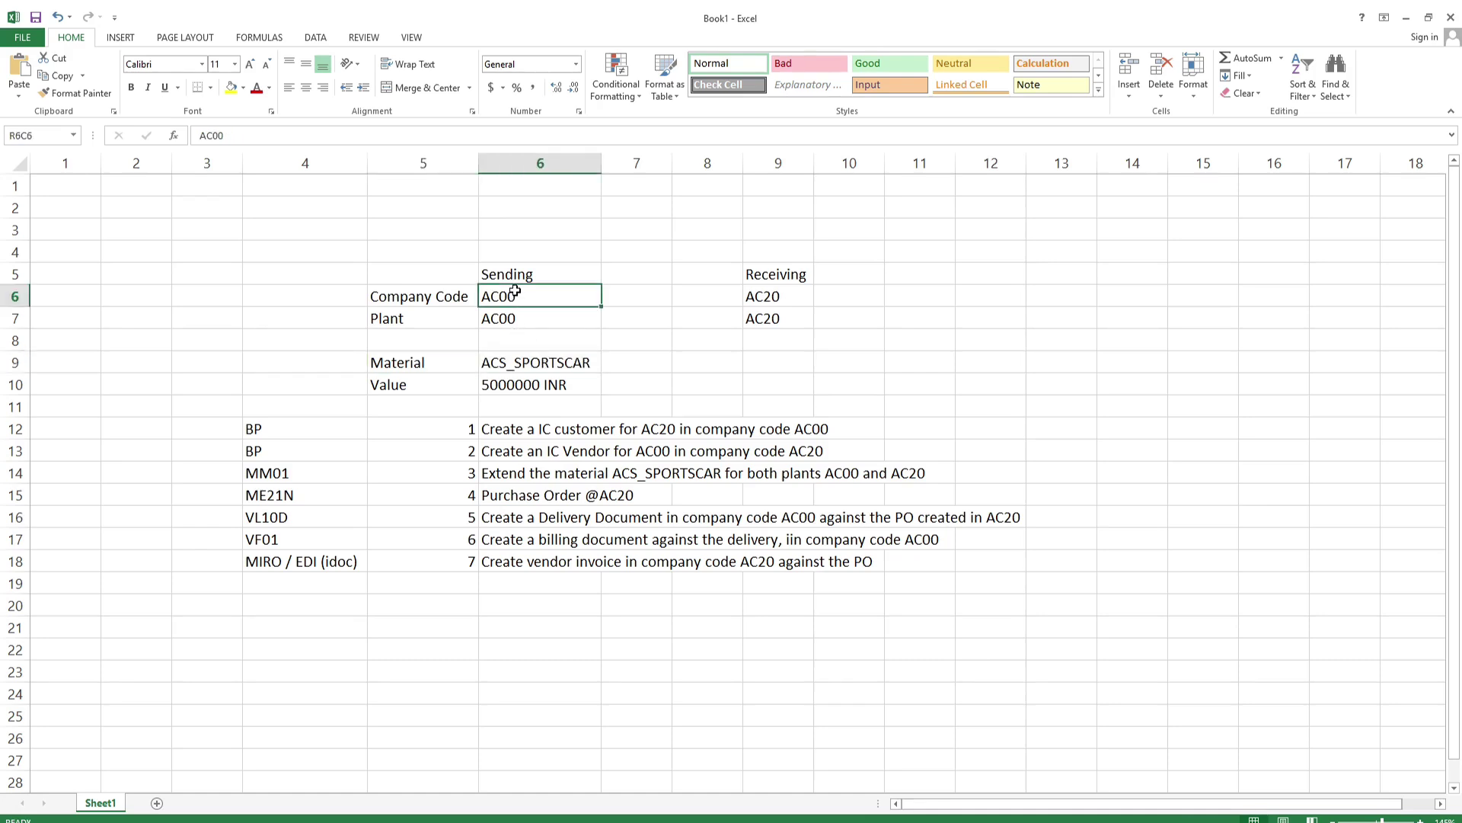
left_click(662, 358)
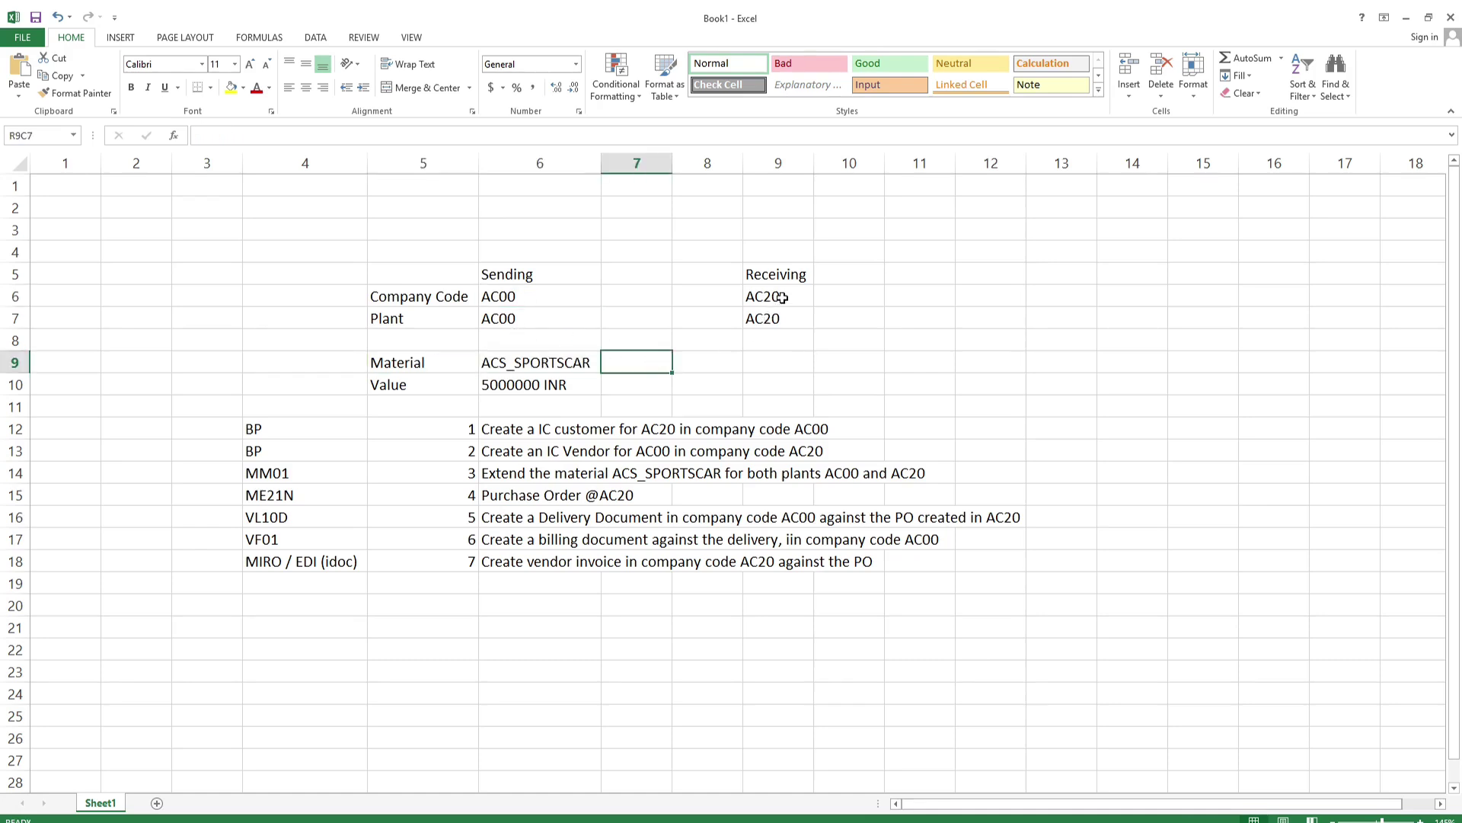
left_click(791, 304)
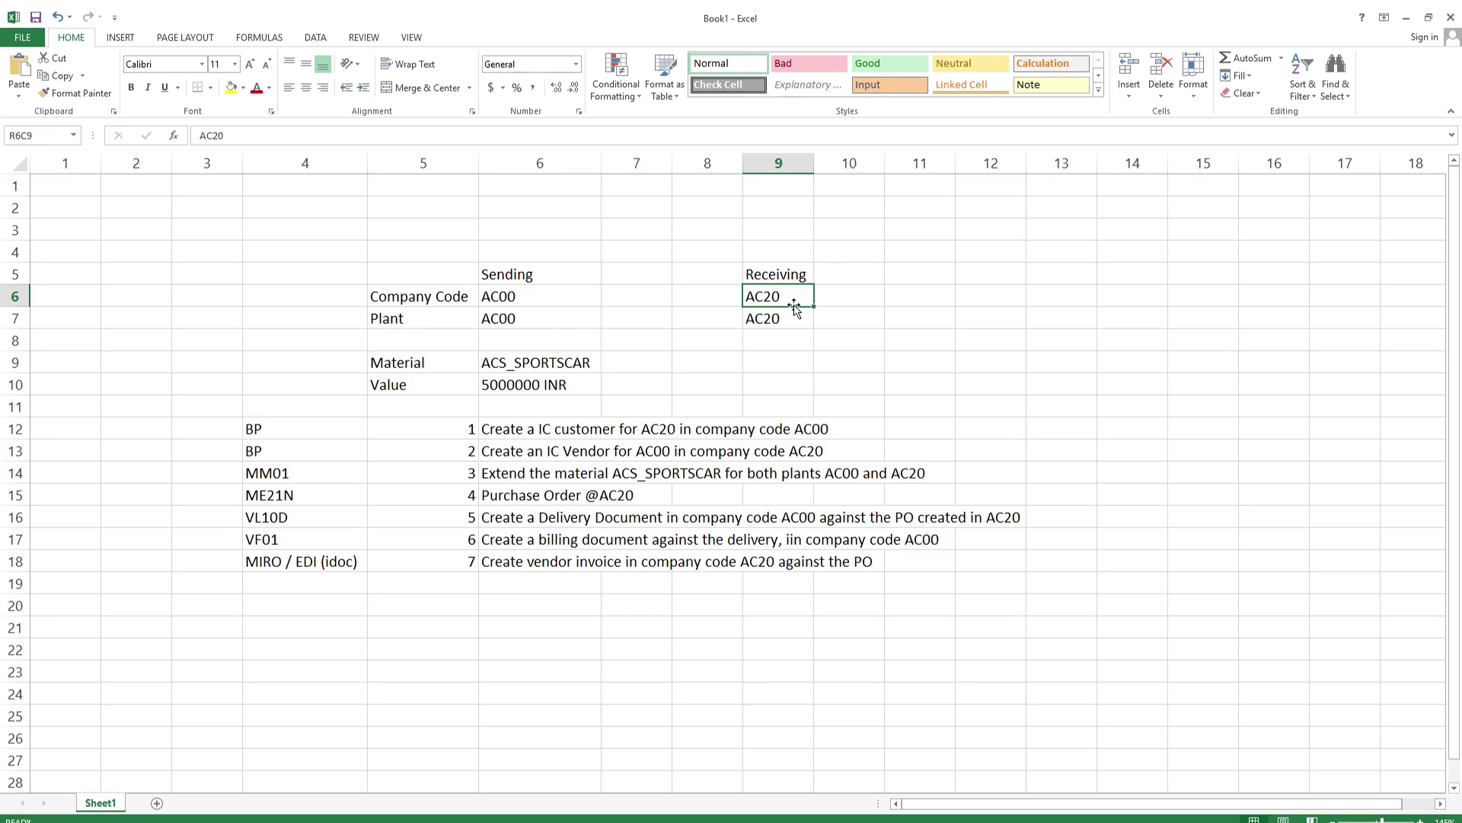
left_click(583, 366)
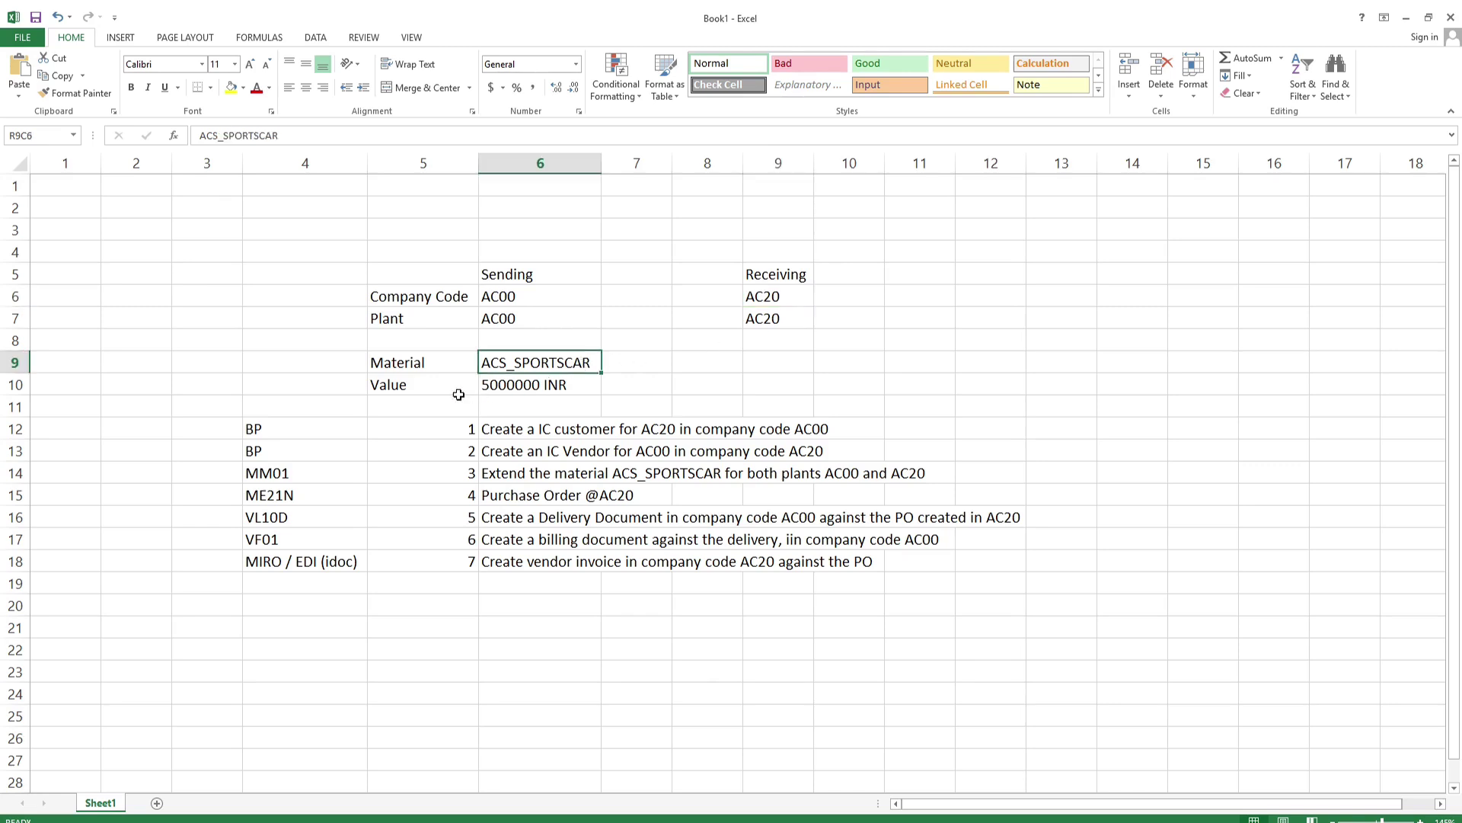
left_click(361, 515)
Switch to SAP Easy Access and open the Maintain Business Partner transaction BP.
key("alt+Tab")
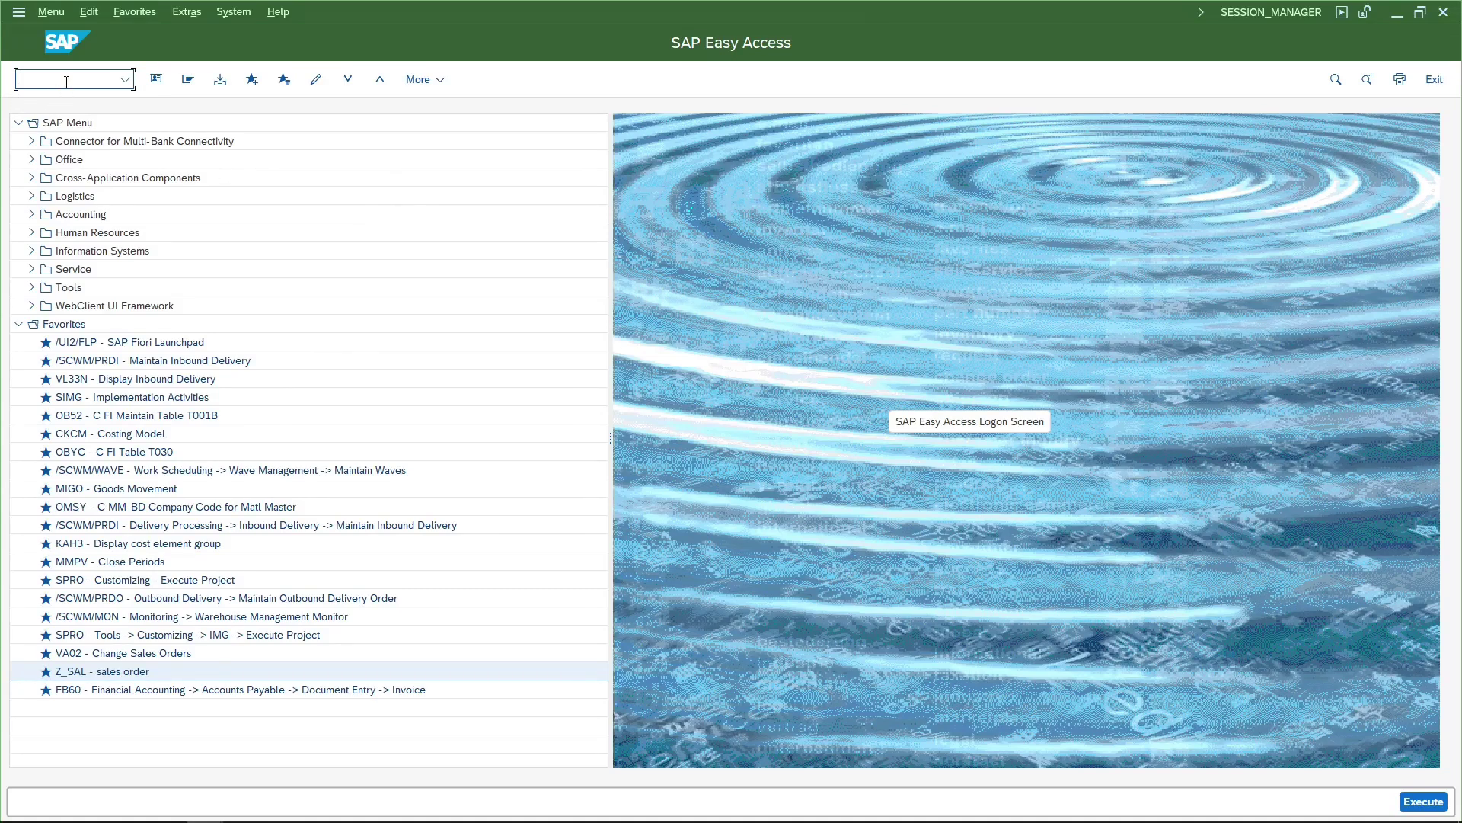
type("bp")
key("Return")
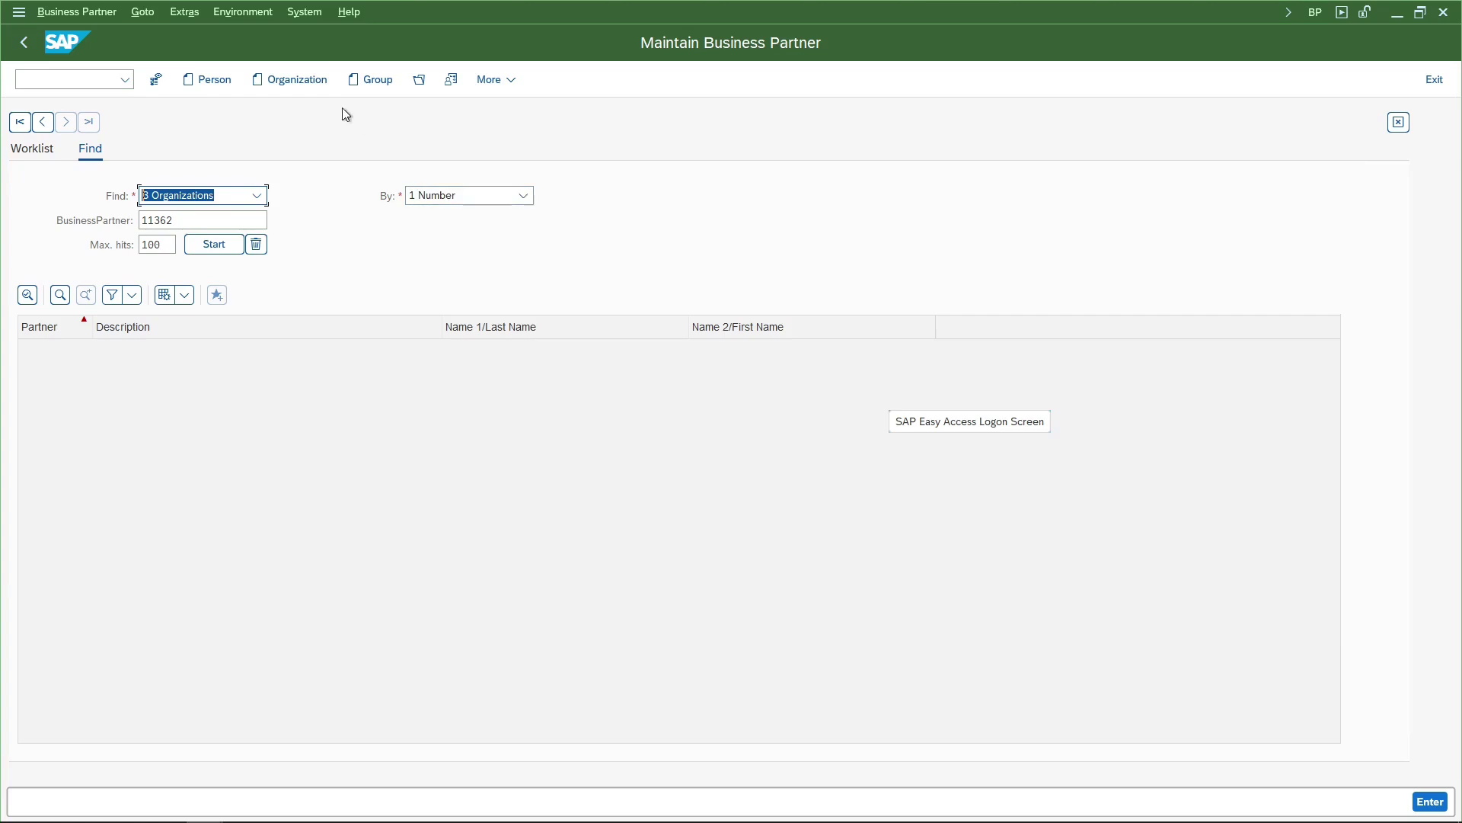
Start creating an organization business partner and set its grouping to ACIC ACS IC Group.
left_click(307, 79)
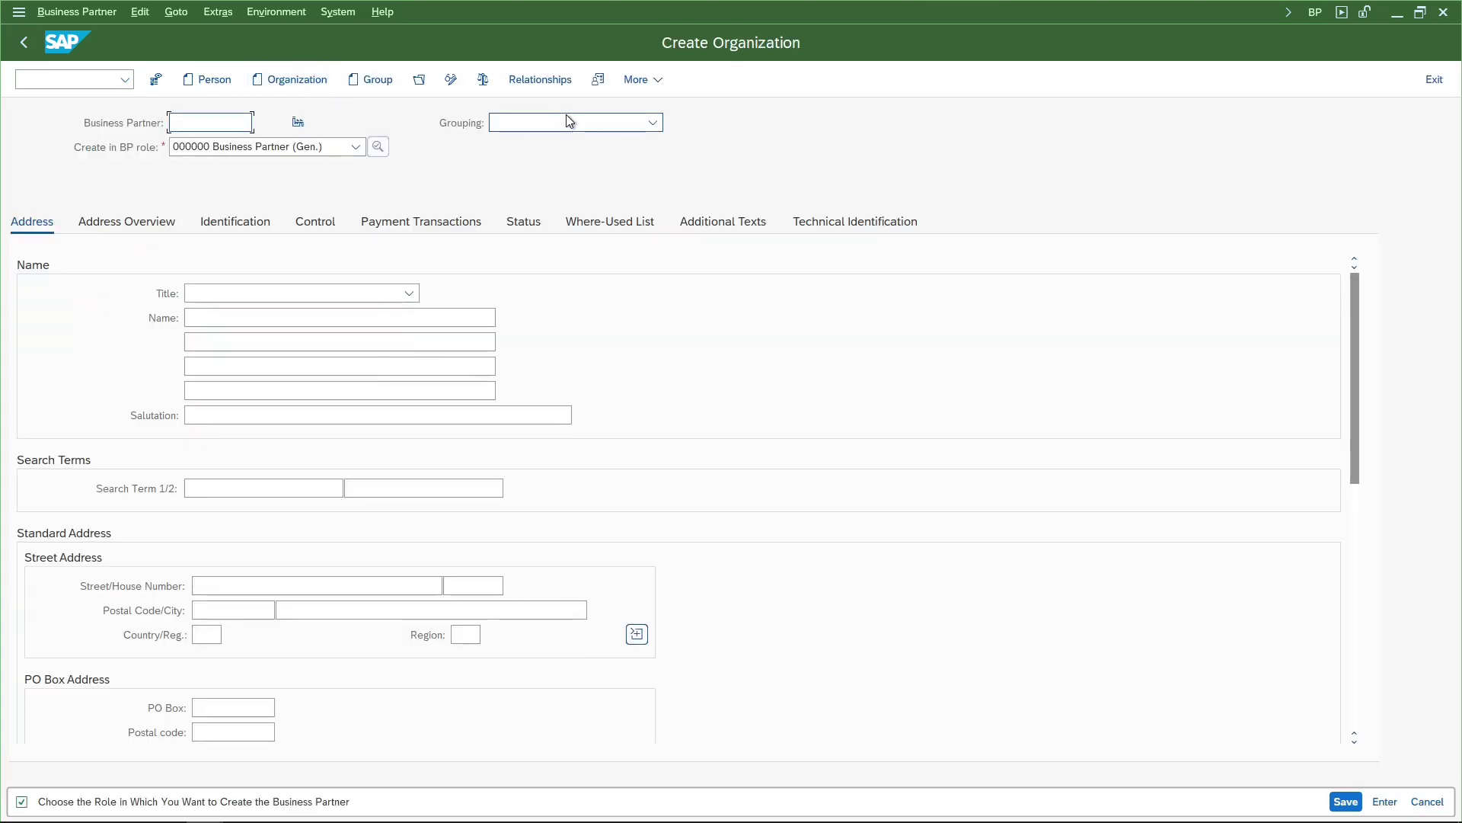
left_click(566, 116)
key("Page_Down")
key("Page_Down")
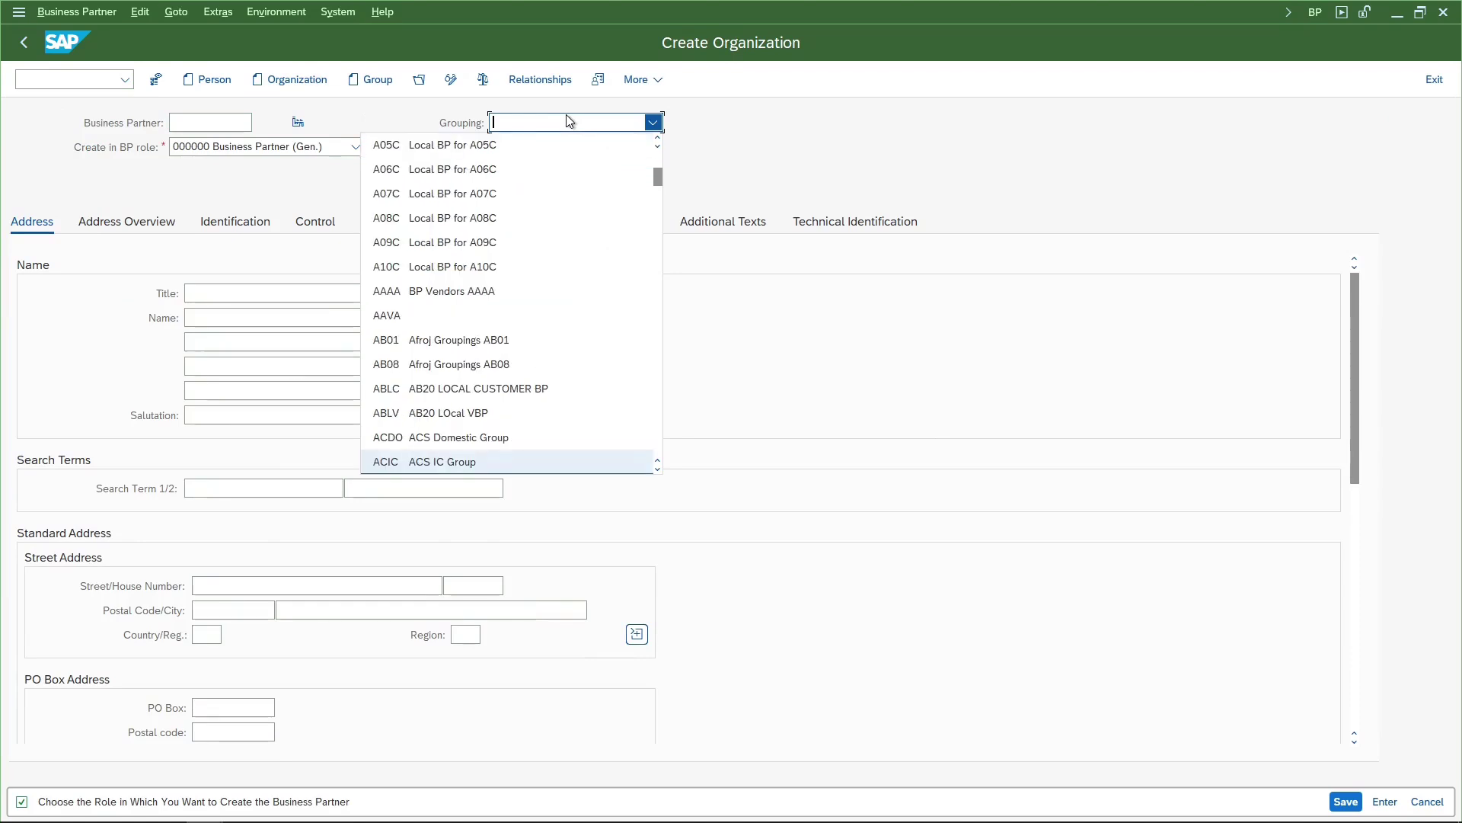
key("Return")
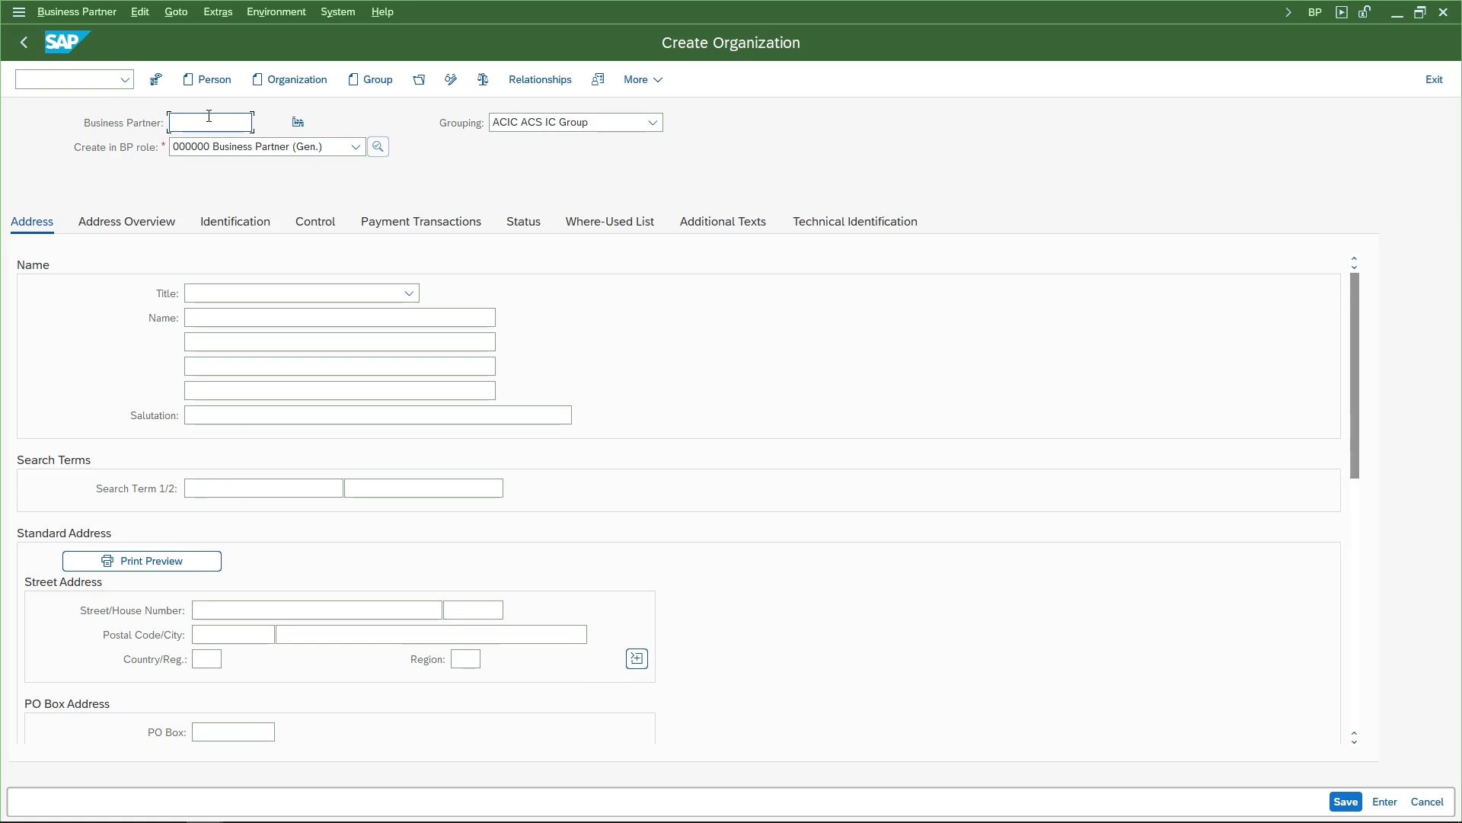
Enter ACSAC00 as the business partner identifier of the new organization.
type("ACSAC00")
left_click_drag(191, 122, 164, 124)
left_click(228, 123)
left_click_drag(217, 125, 190, 128)
Set the BP role to FLVN00 Supplier (BP) and confirm creating the business partner in that role.
left_click(283, 152)
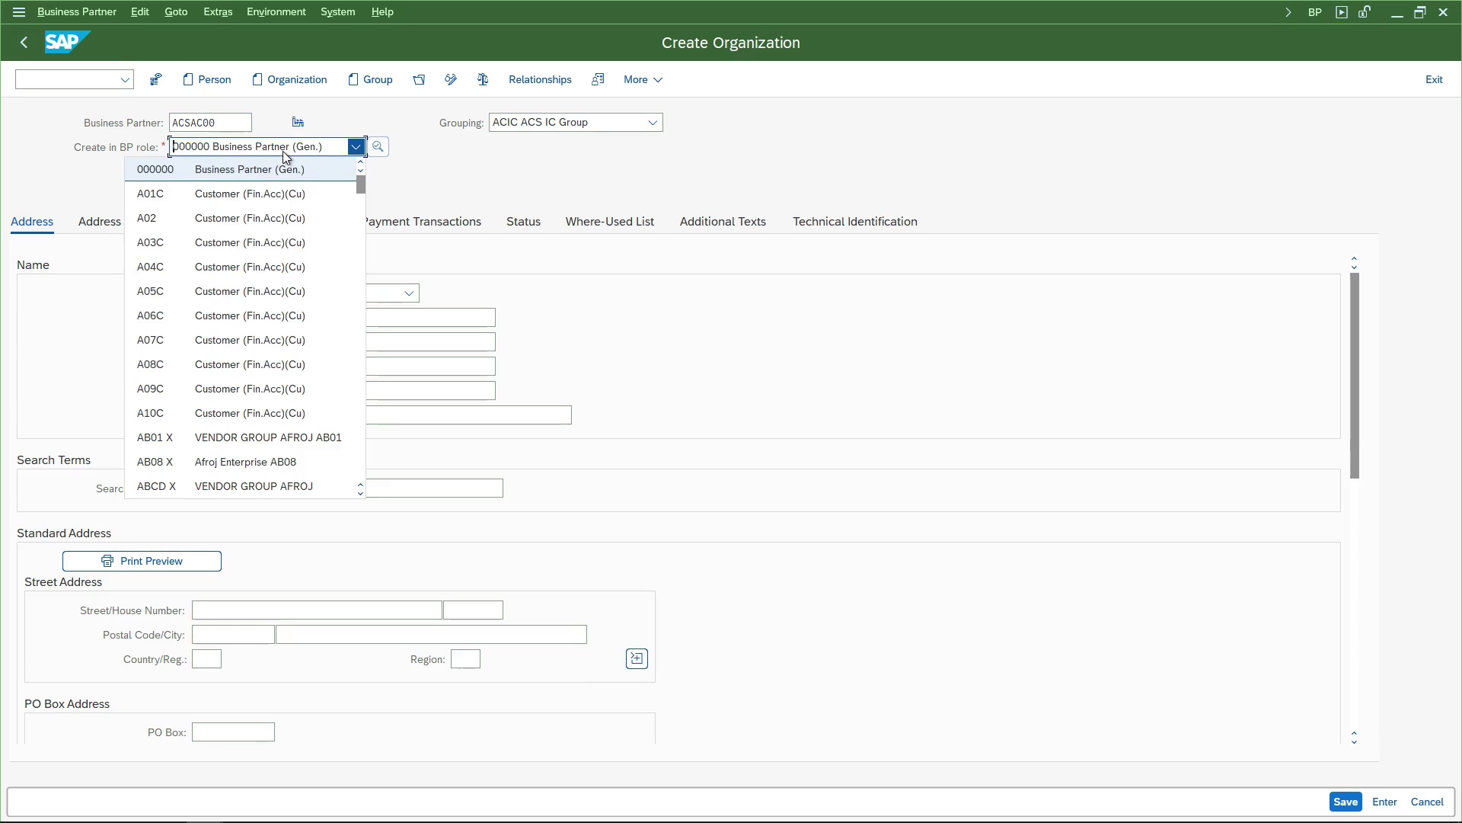
key("f")
key("Down")
key("Down")
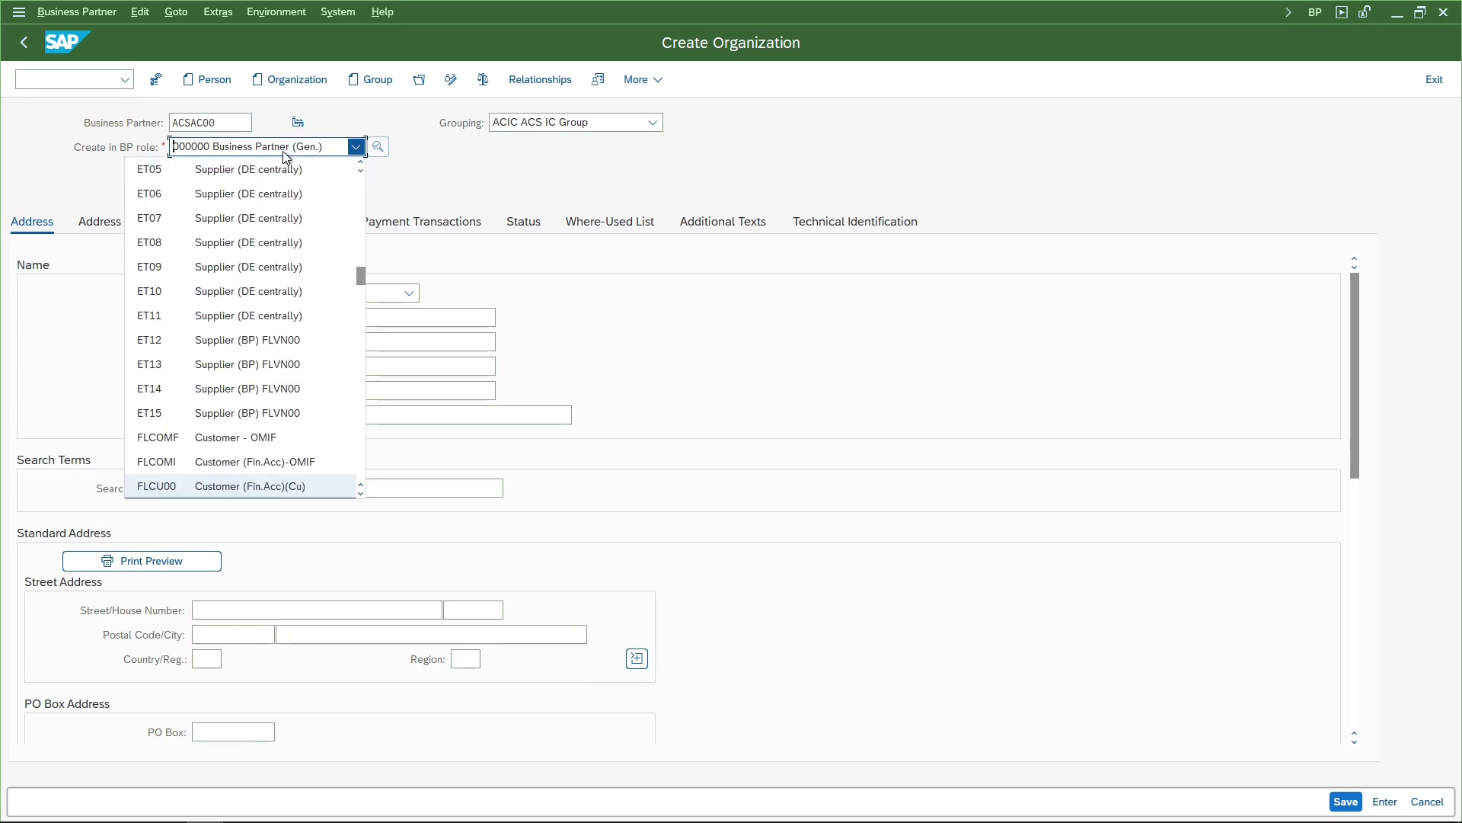
key("Down")
key("Down")
key("Down")
key("Down")
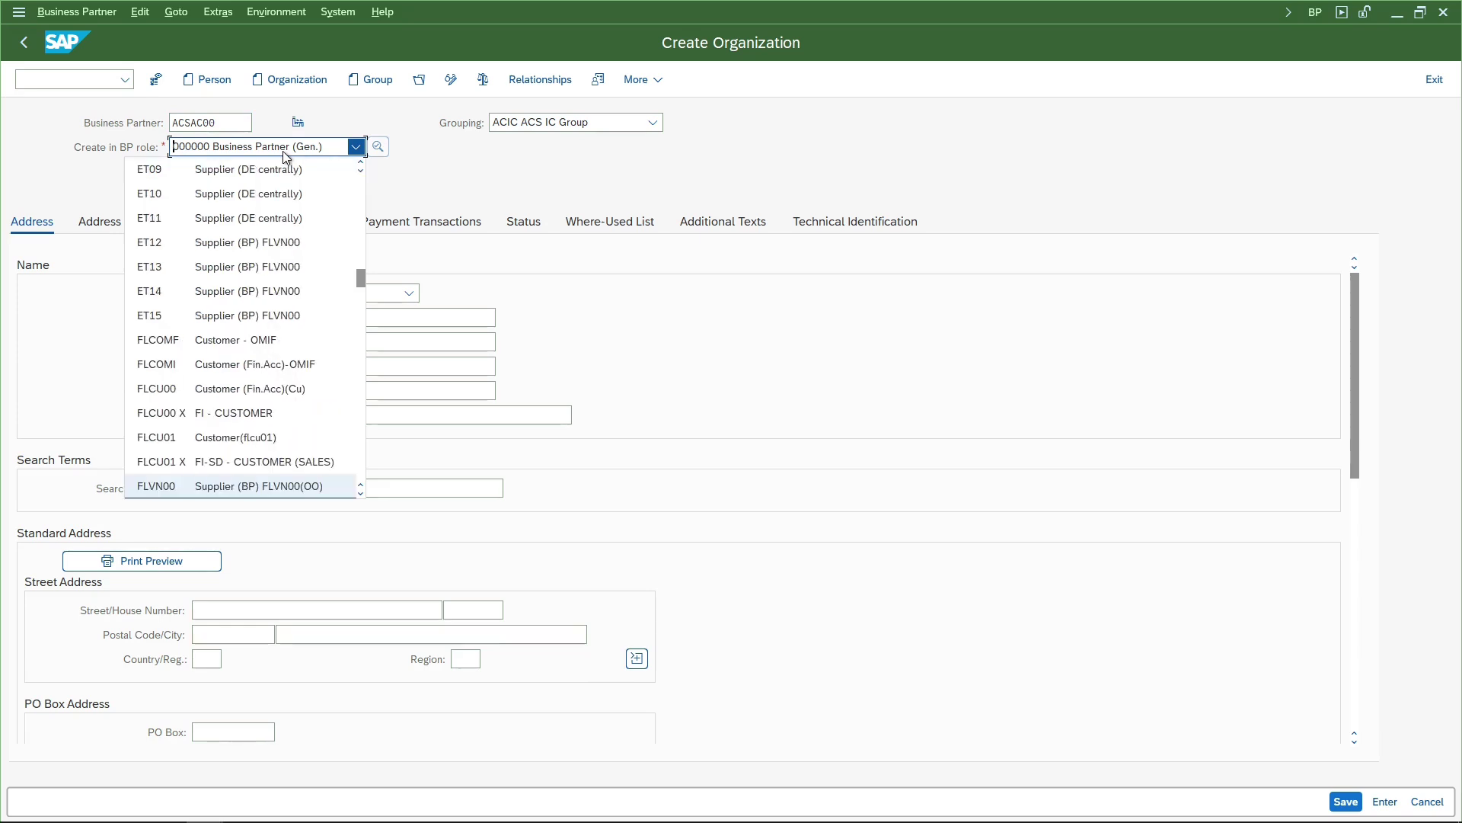
key("Return")
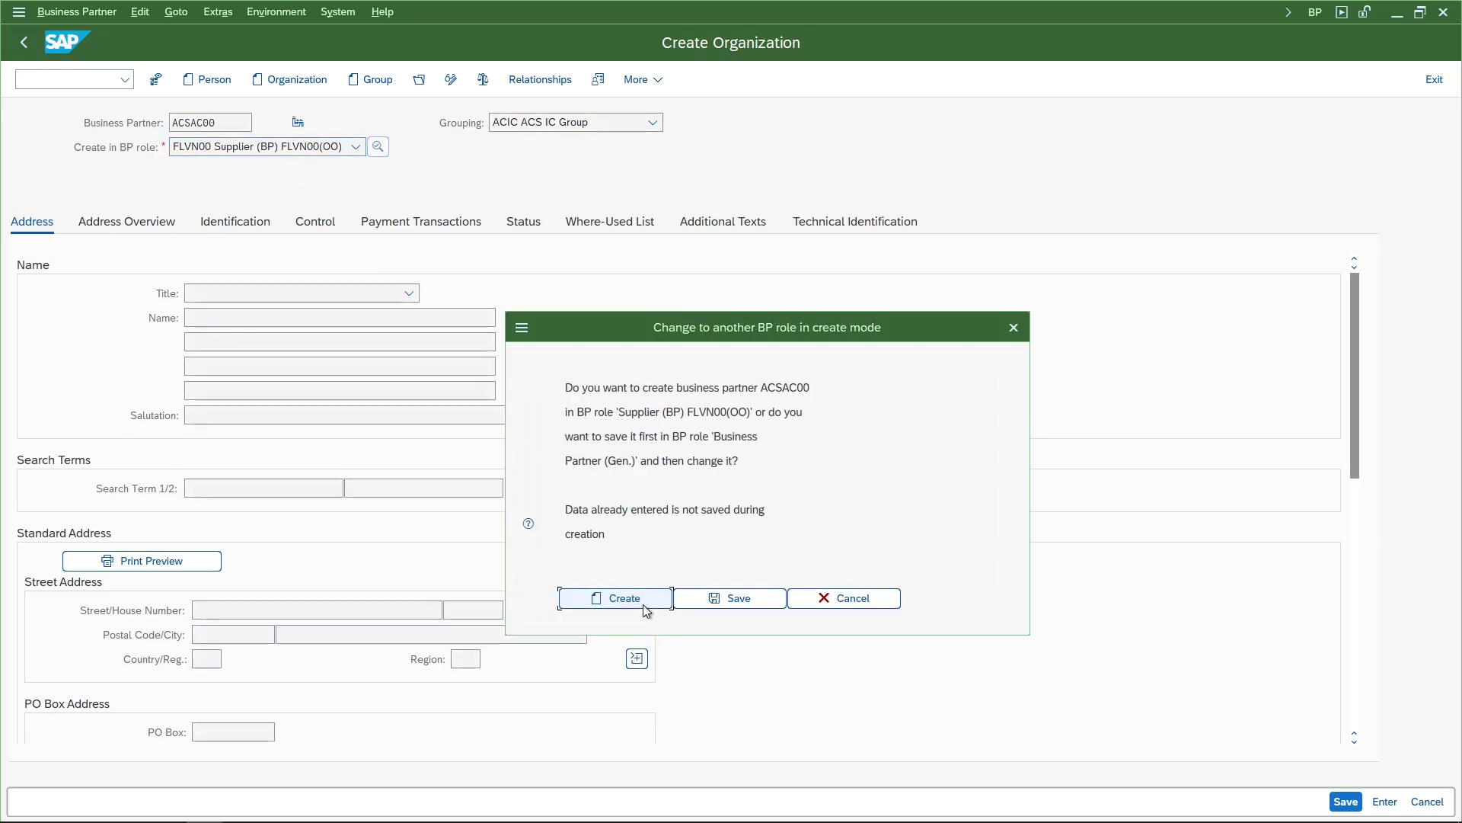
left_click(646, 609)
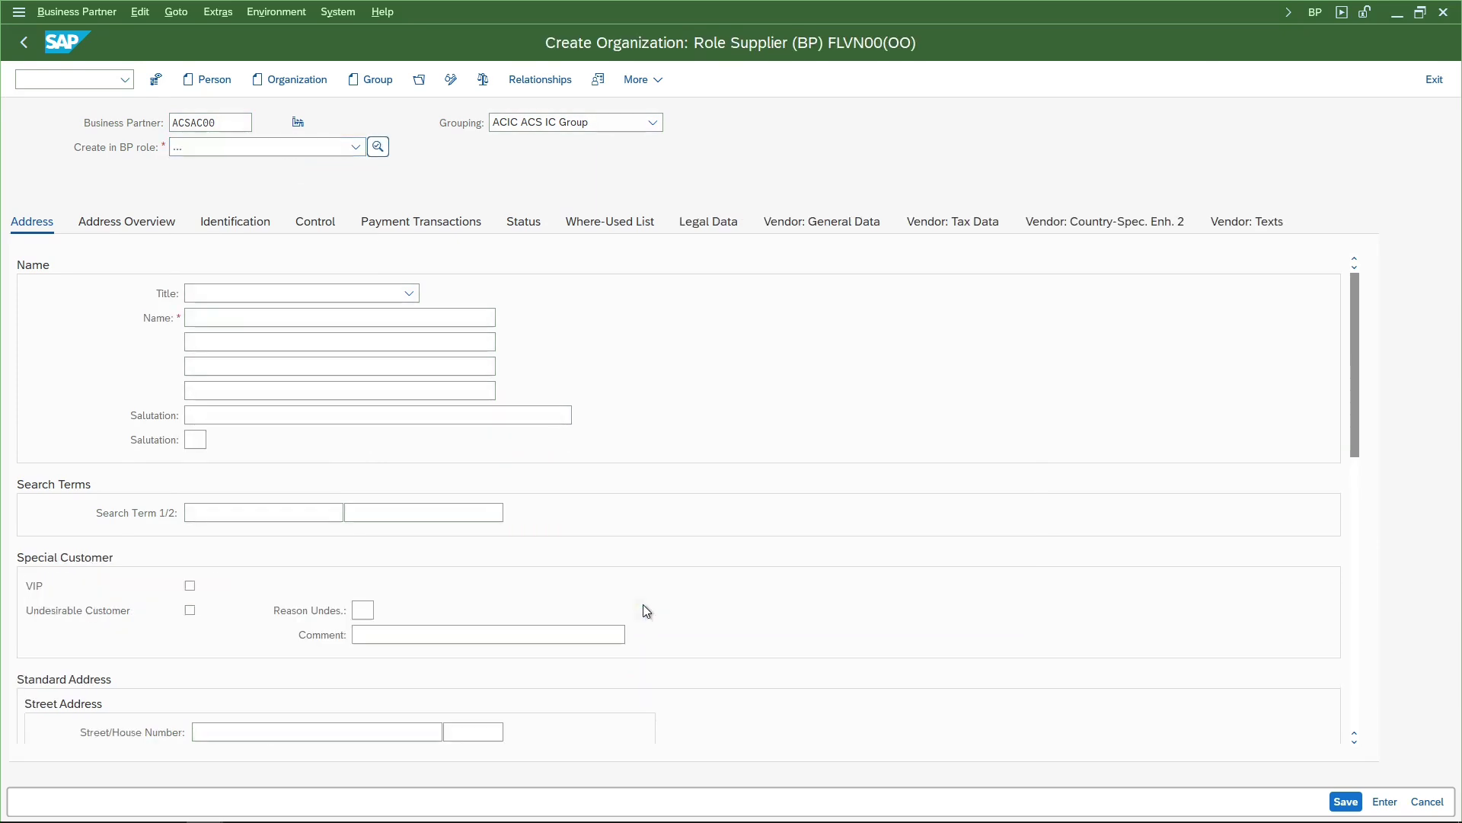
Enter AC00 Intercompany Vendor as the organization's name and AC00 IC Vendor as its first search term.
left_click(213, 316)
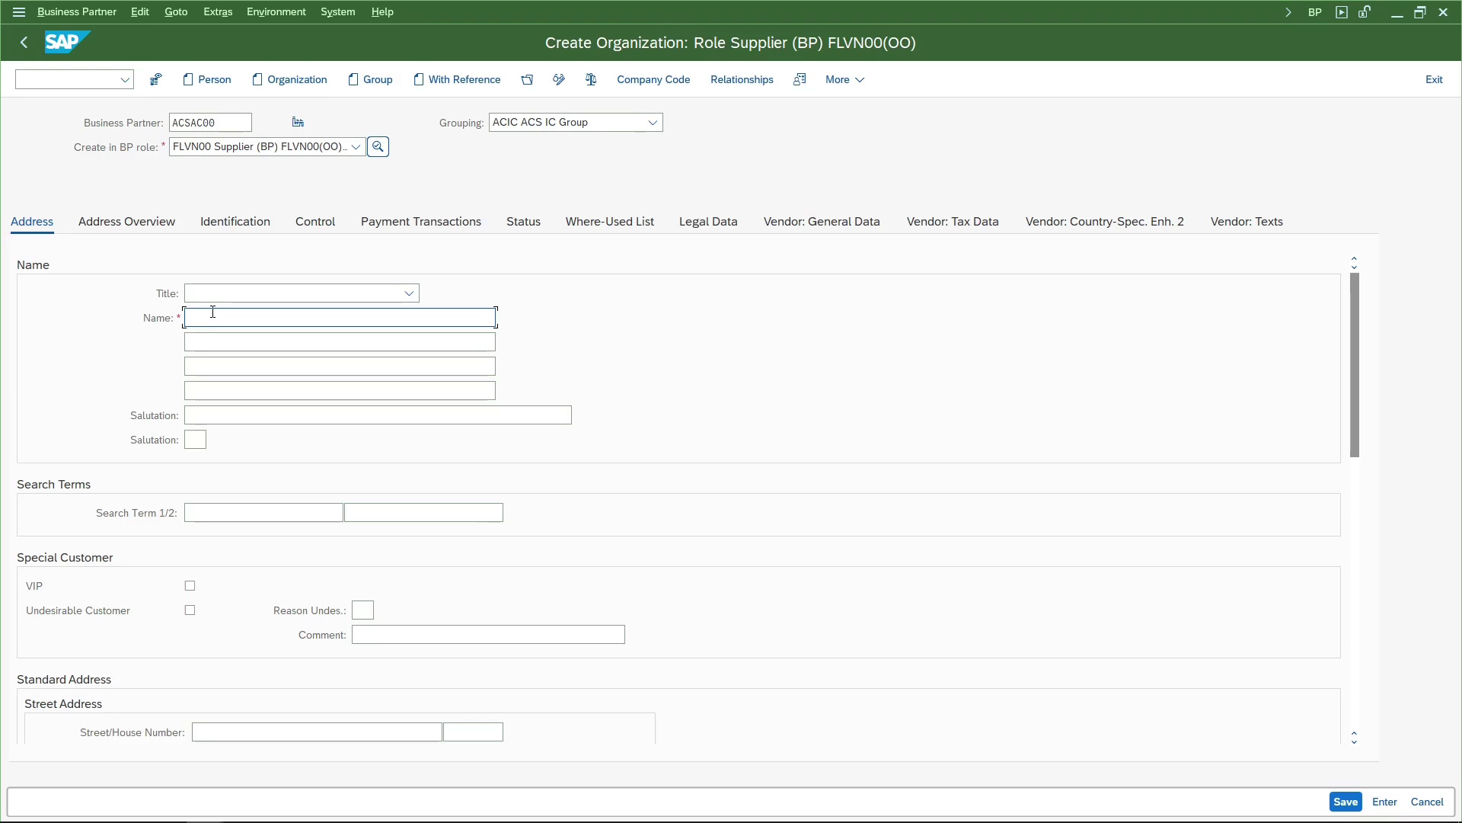
type("AC00 Intercompany Vendor")
key("ctrl+a")
key("ctrl+c")
left_click(229, 512)
key("ctrl+v")
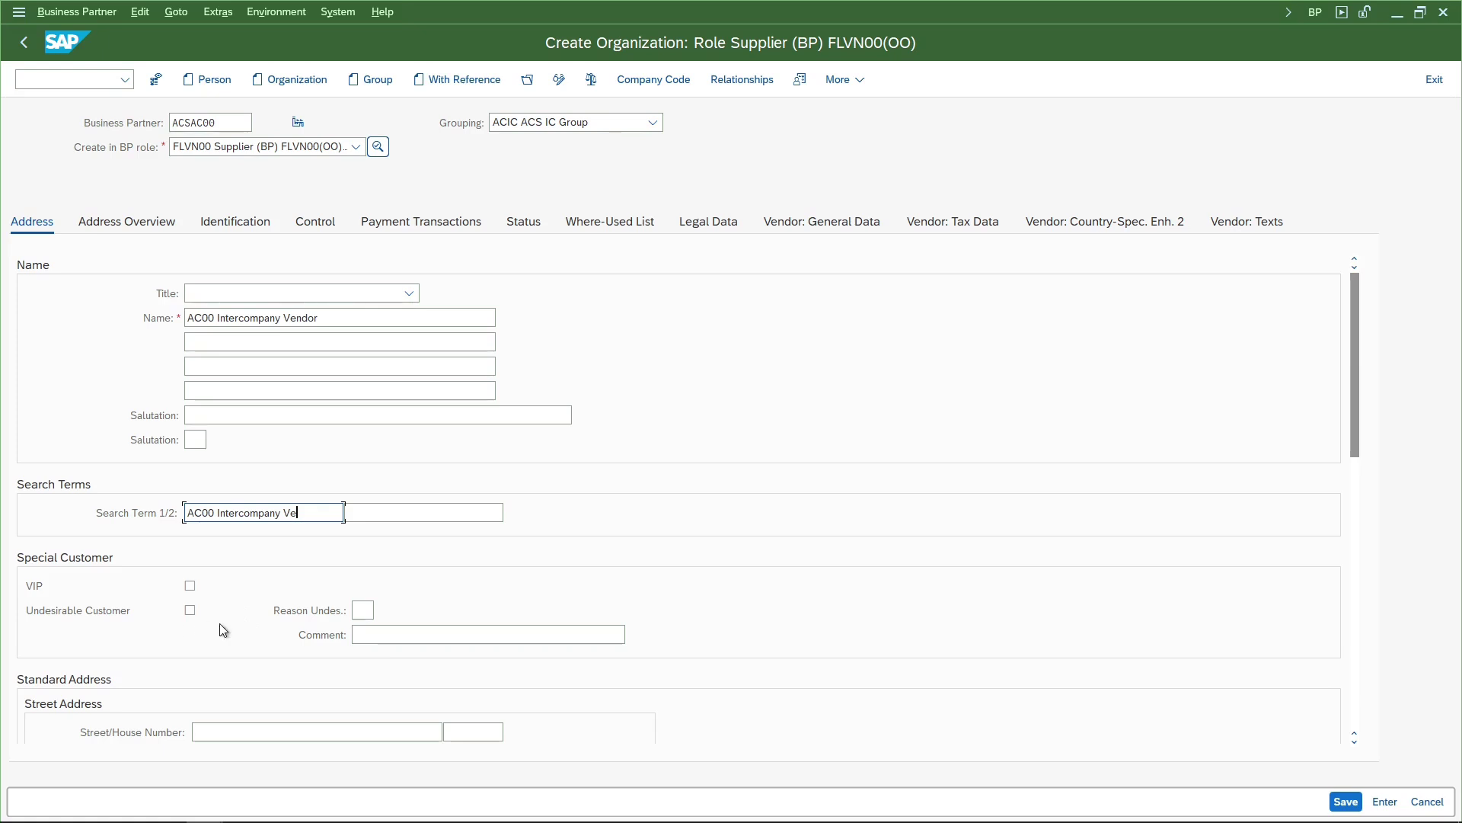
key("ctrl+Left")
key("ctrl+shift+Left")
type("IC")
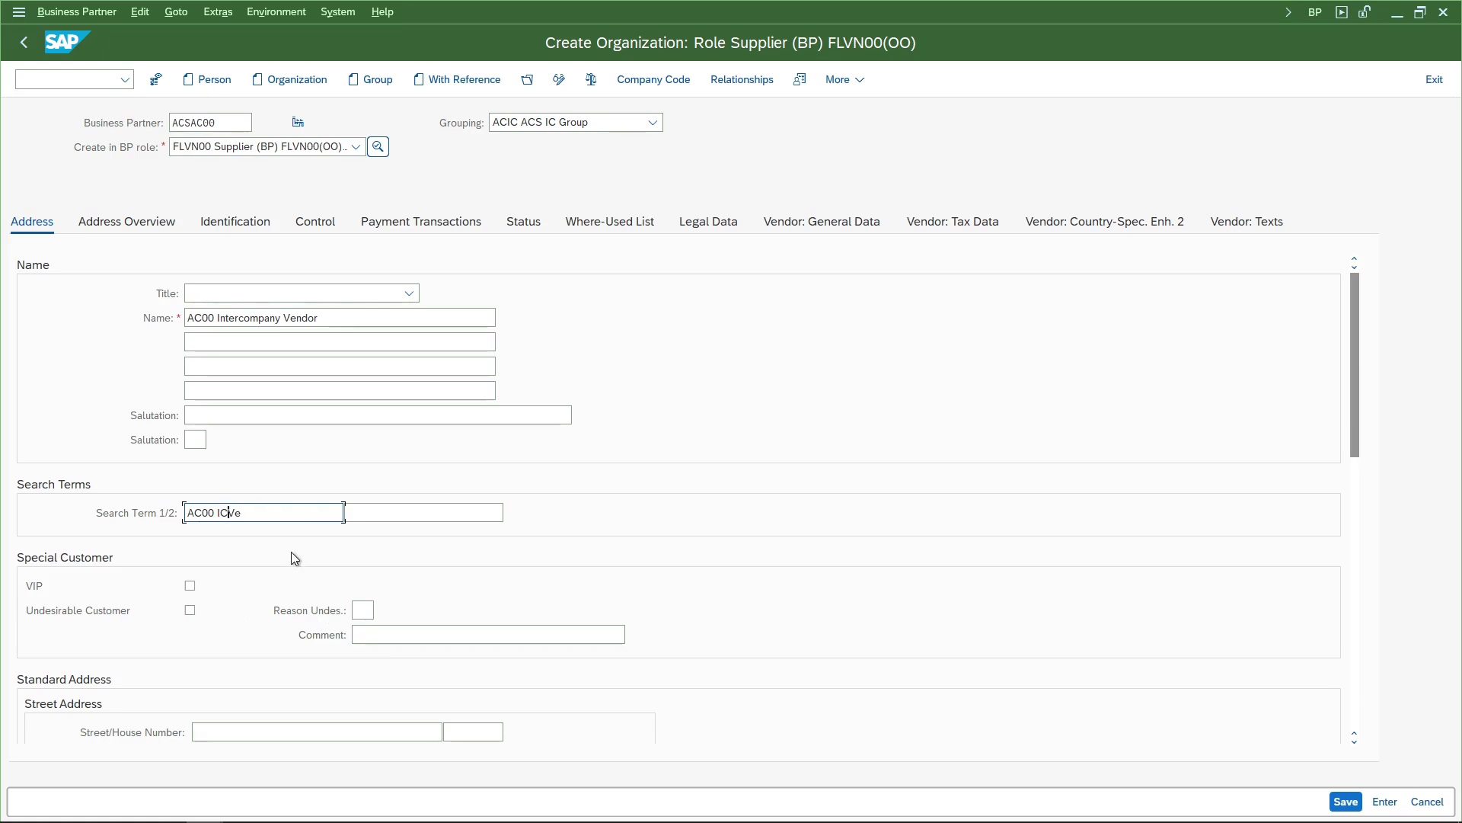
key("End")
type("n")
Fill in the standard address with city Hyderabad, country IN and region 36.
scroll(255, 665, "down", 3)
left_click(322, 463)
key("Down")
key("Tab")
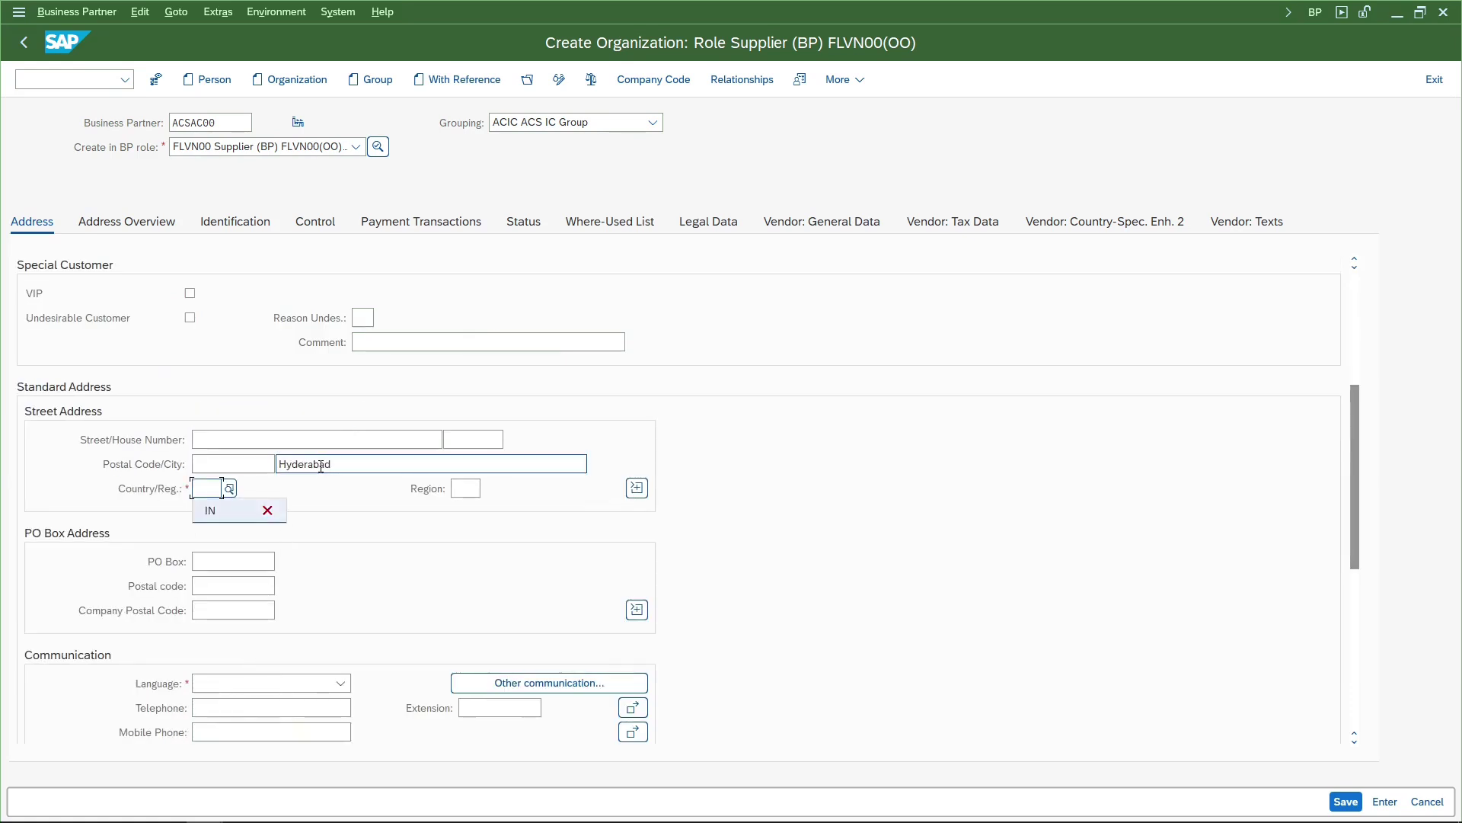
key("Down")
key("Tab")
key("Down")
key("Tab")
Set the communication language to EN English and save the new business partner.
left_click(257, 683)
type("en")
key("Return")
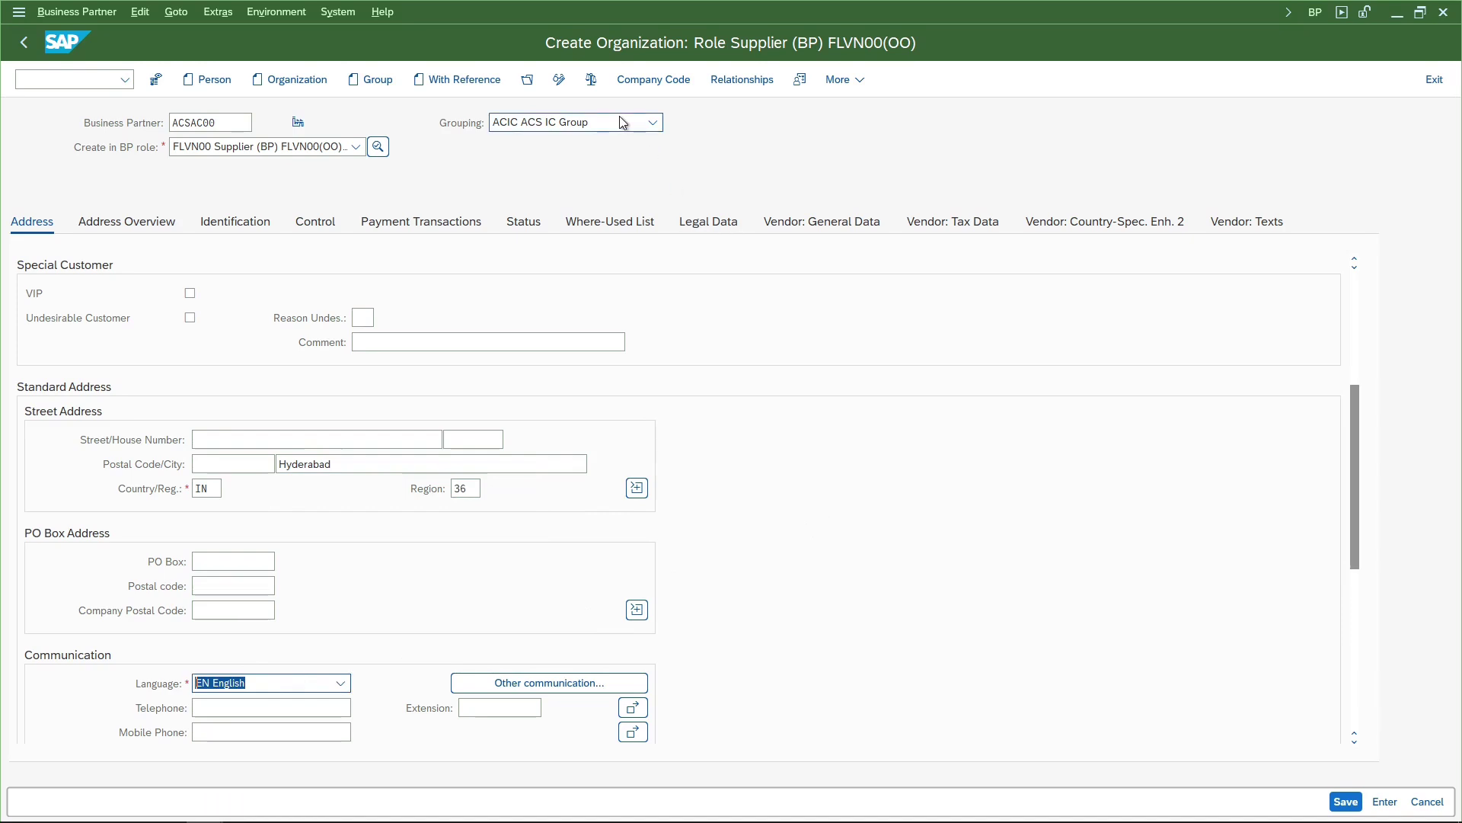
left_click(652, 81)
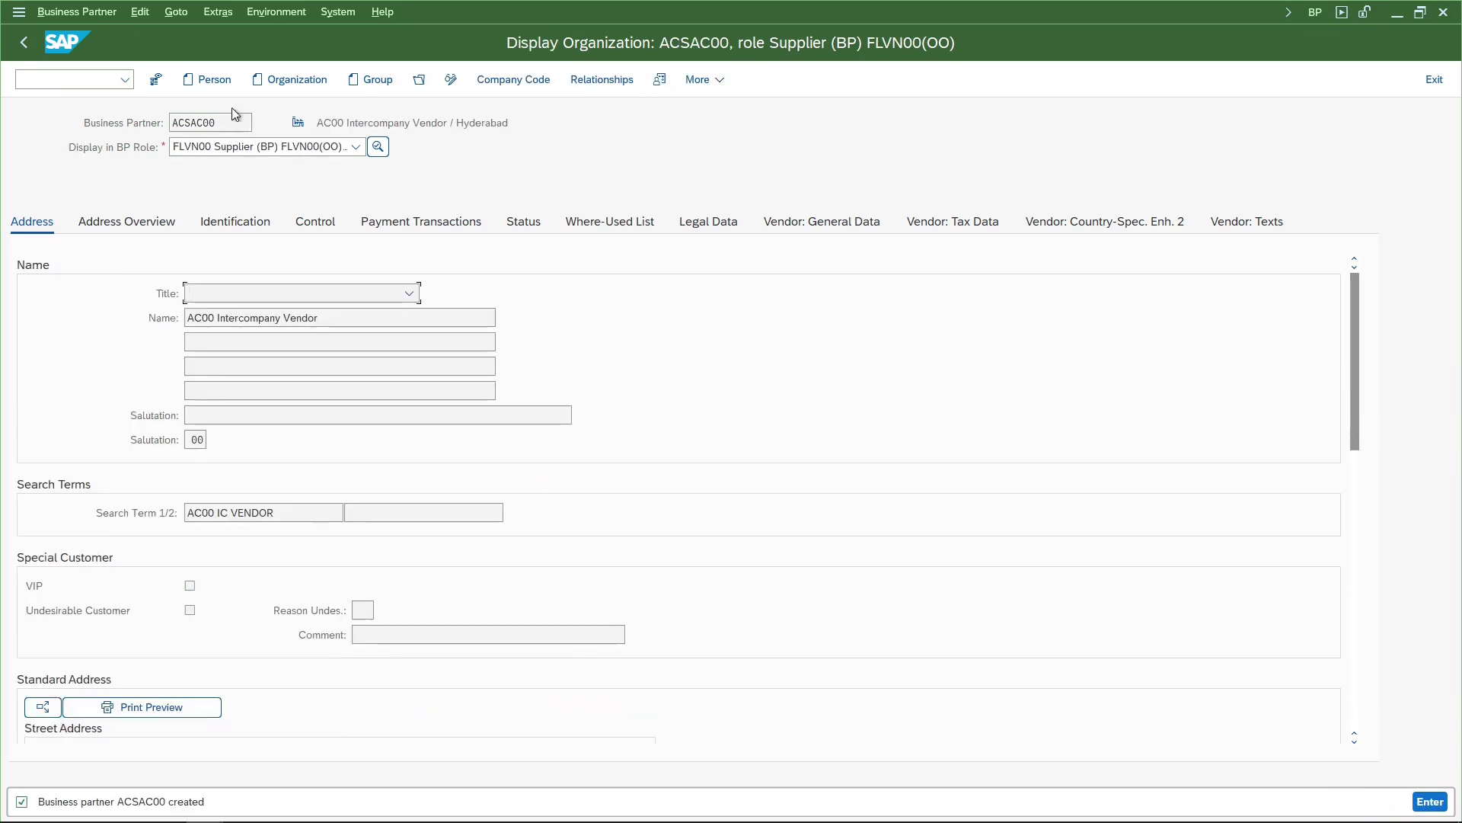
Switch business partner ACSAC00 to change mode and create its company code data for AC20.
left_click(601, 79)
left_click(539, 81)
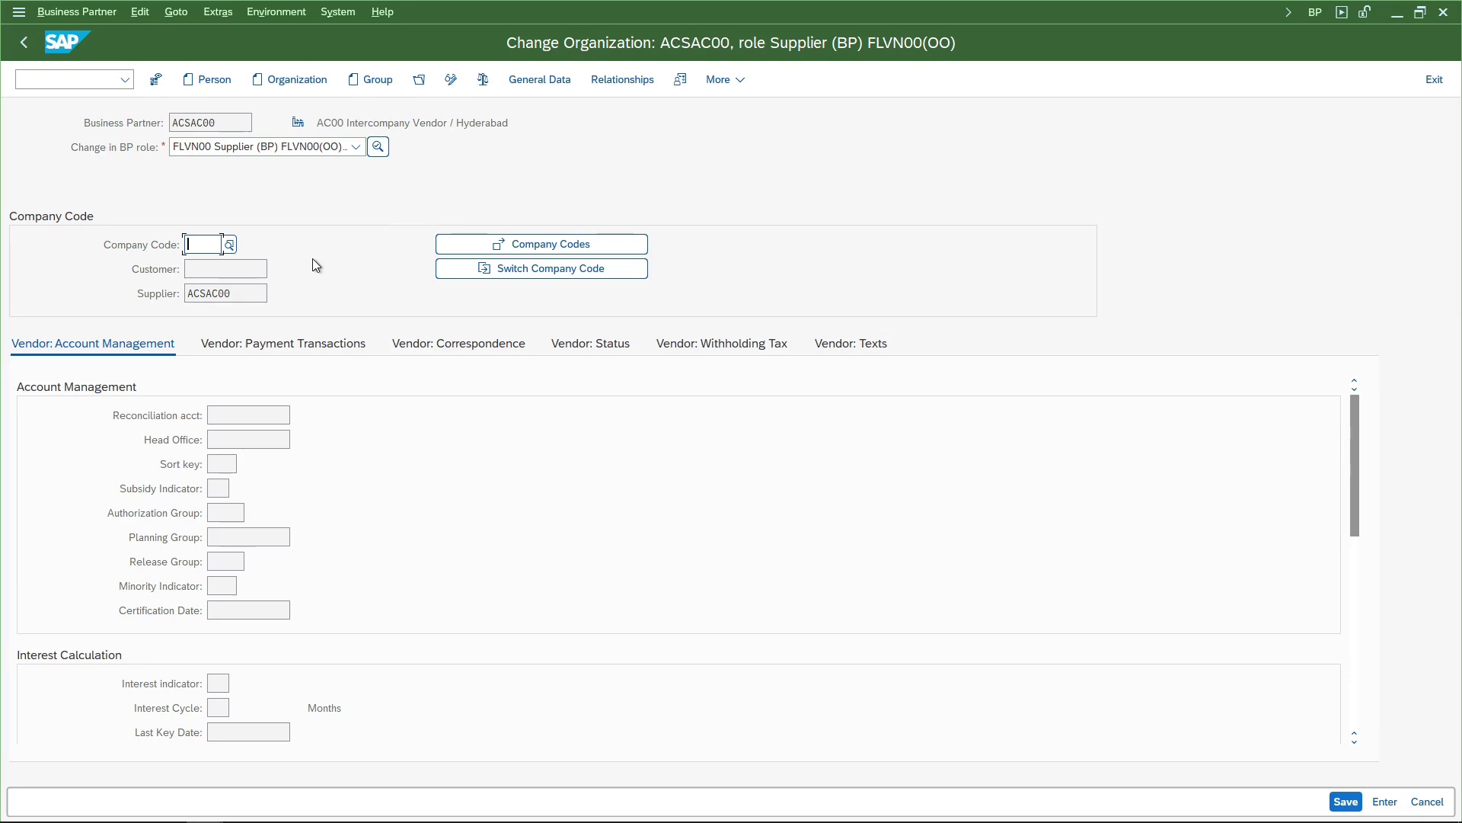
type("AC20")
key("Return")
Set the vendor's reconciliation account to VEND0001 and the sort key to 001 for company code AC20.
left_click(241, 419)
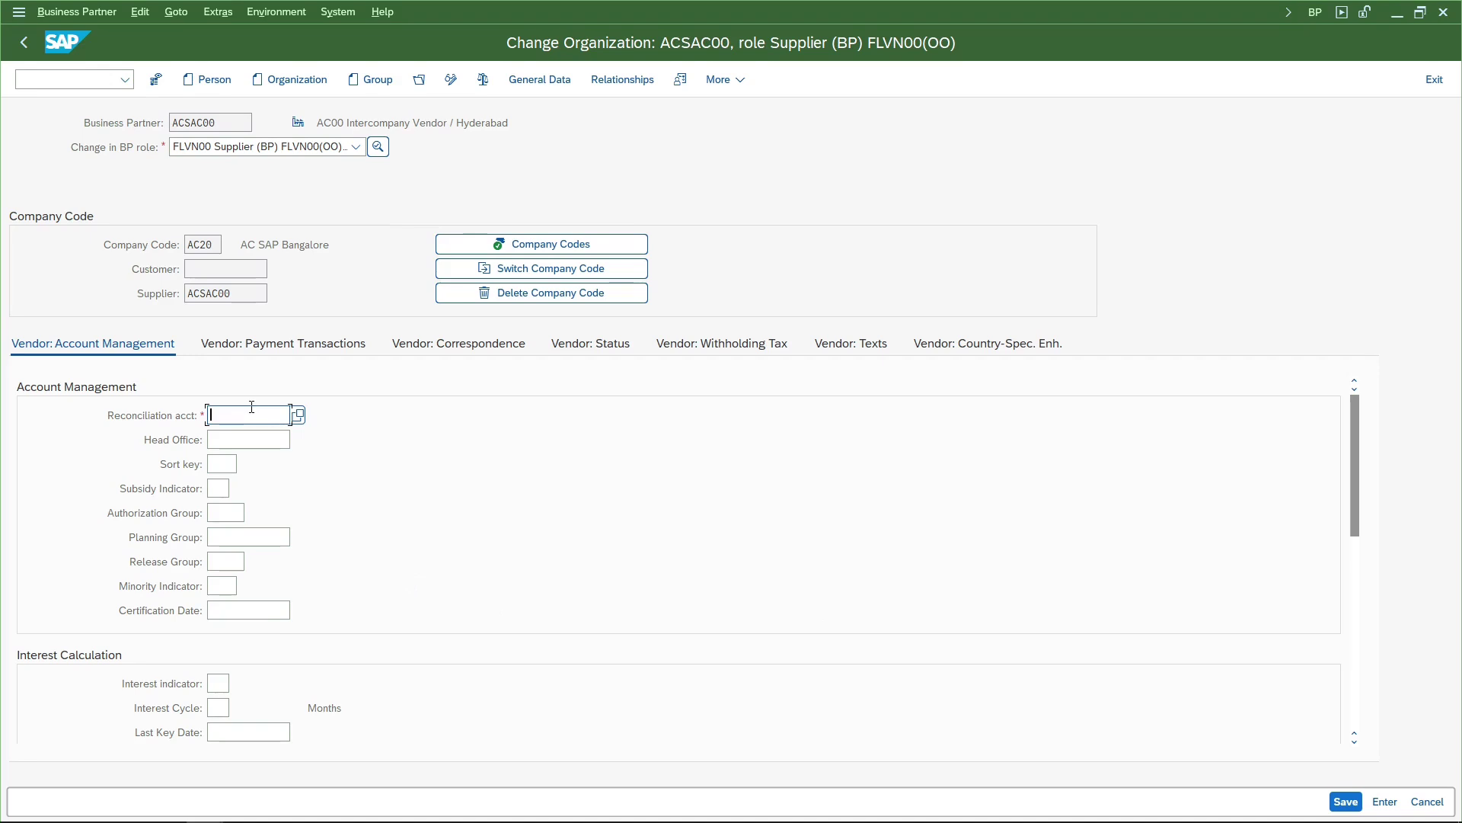
key("F4")
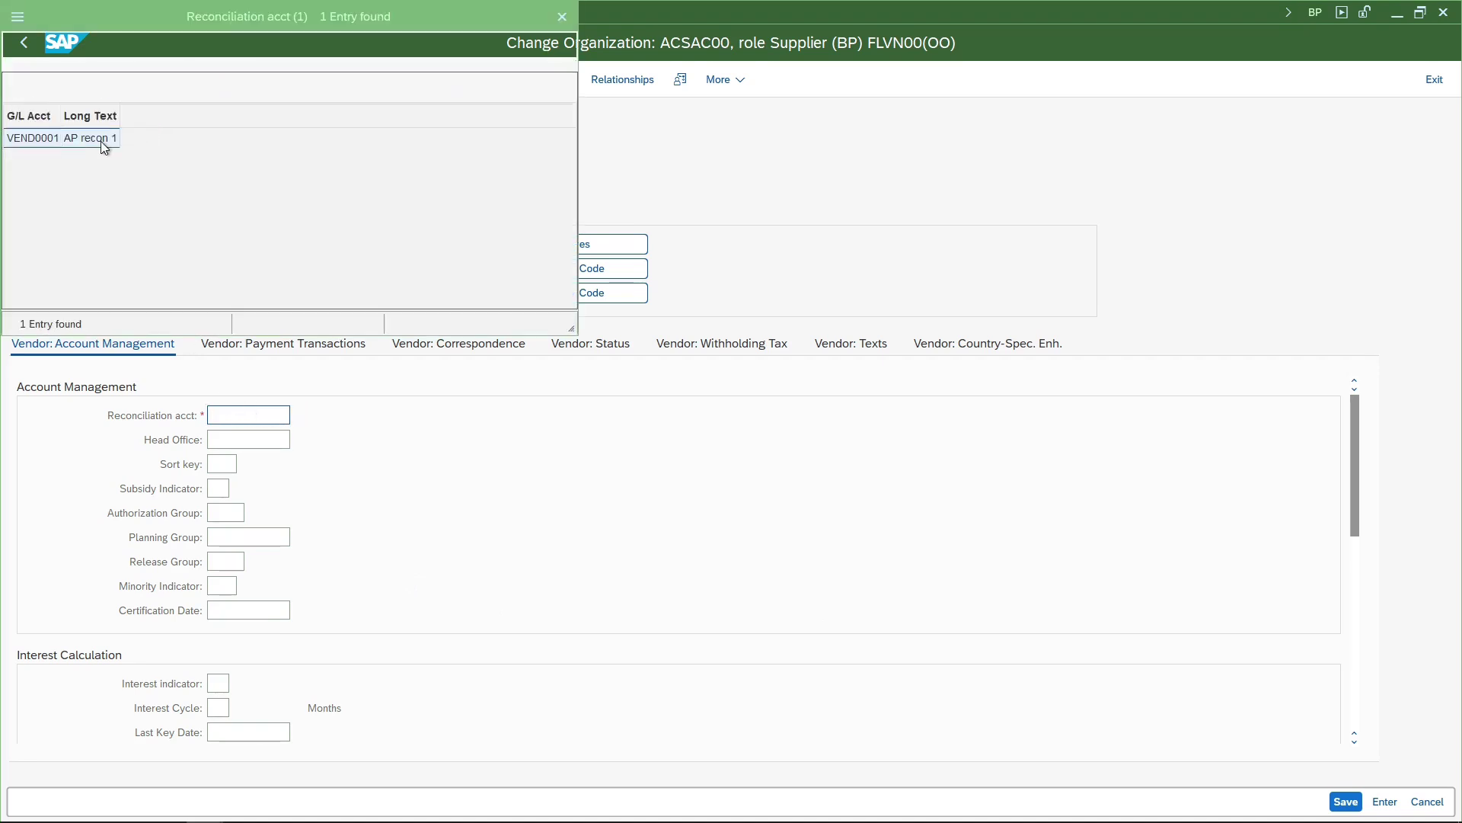
double_click(97, 140)
left_click(221, 464)
type("001")
Set the vendor's terms of payment to 0002 for company code AC20 and save the changes.
scroll(221, 488, "down", 5)
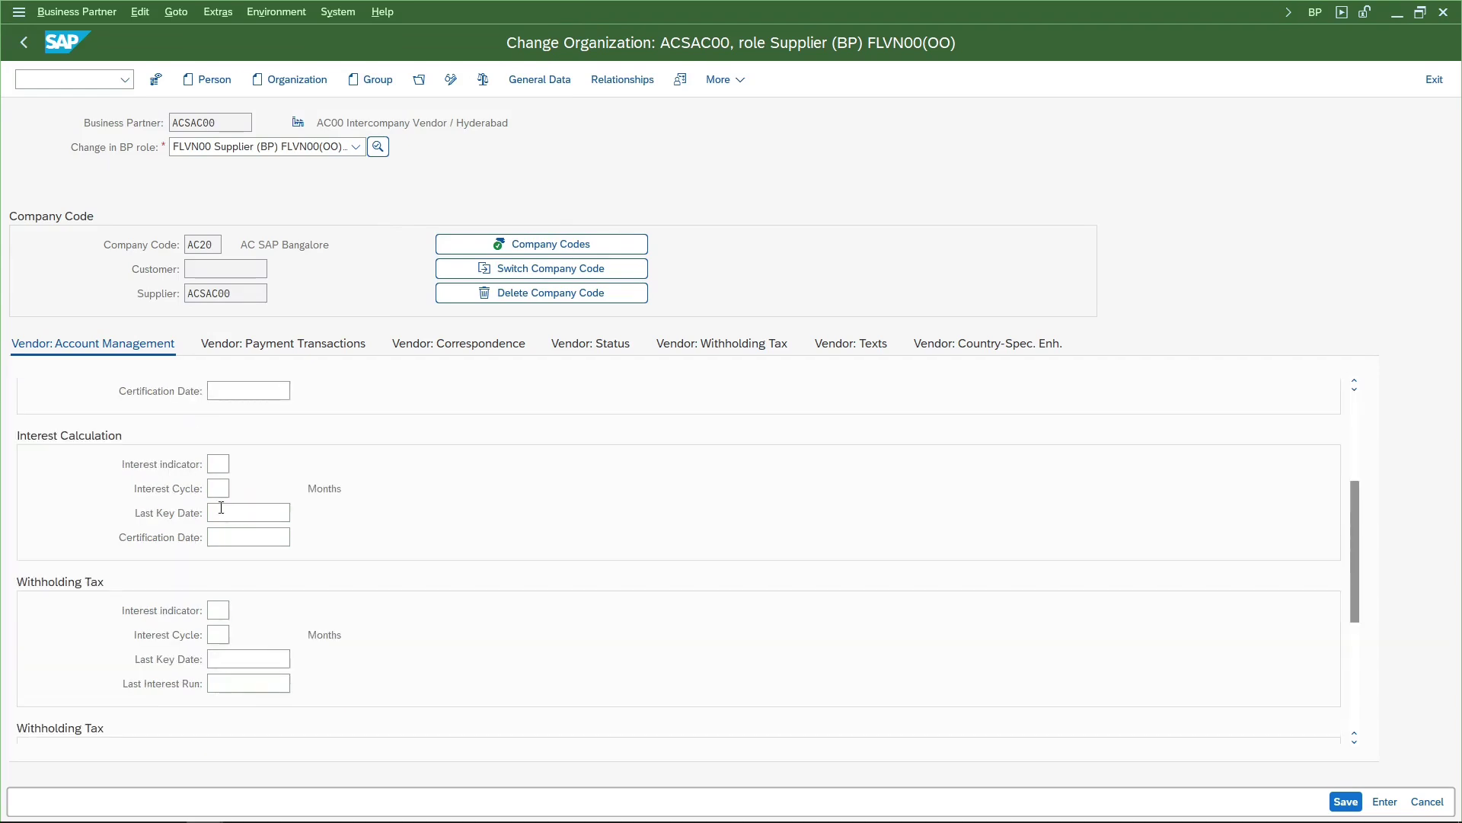
scroll(220, 507, "down", 4)
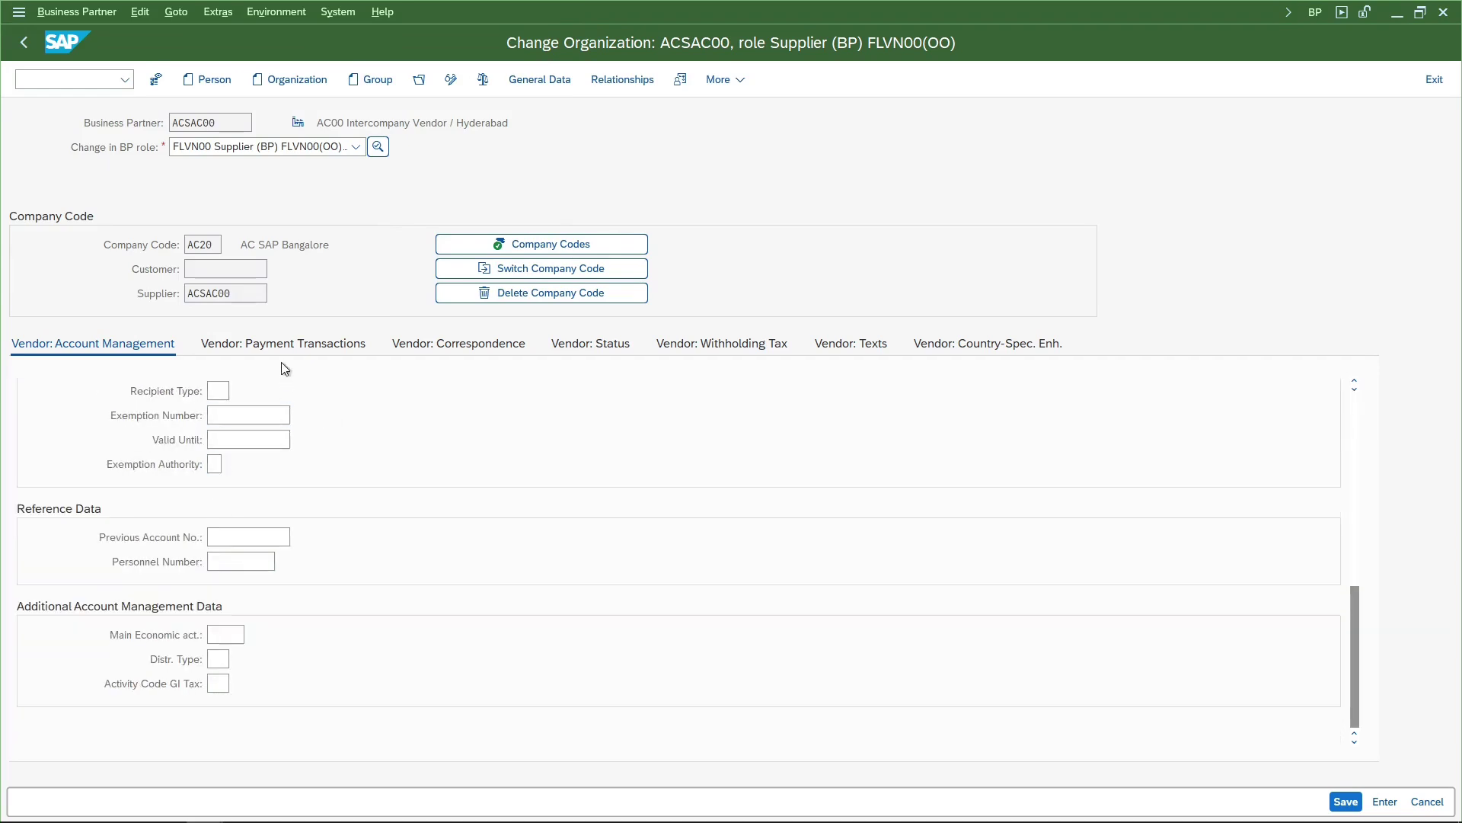
left_click(297, 343)
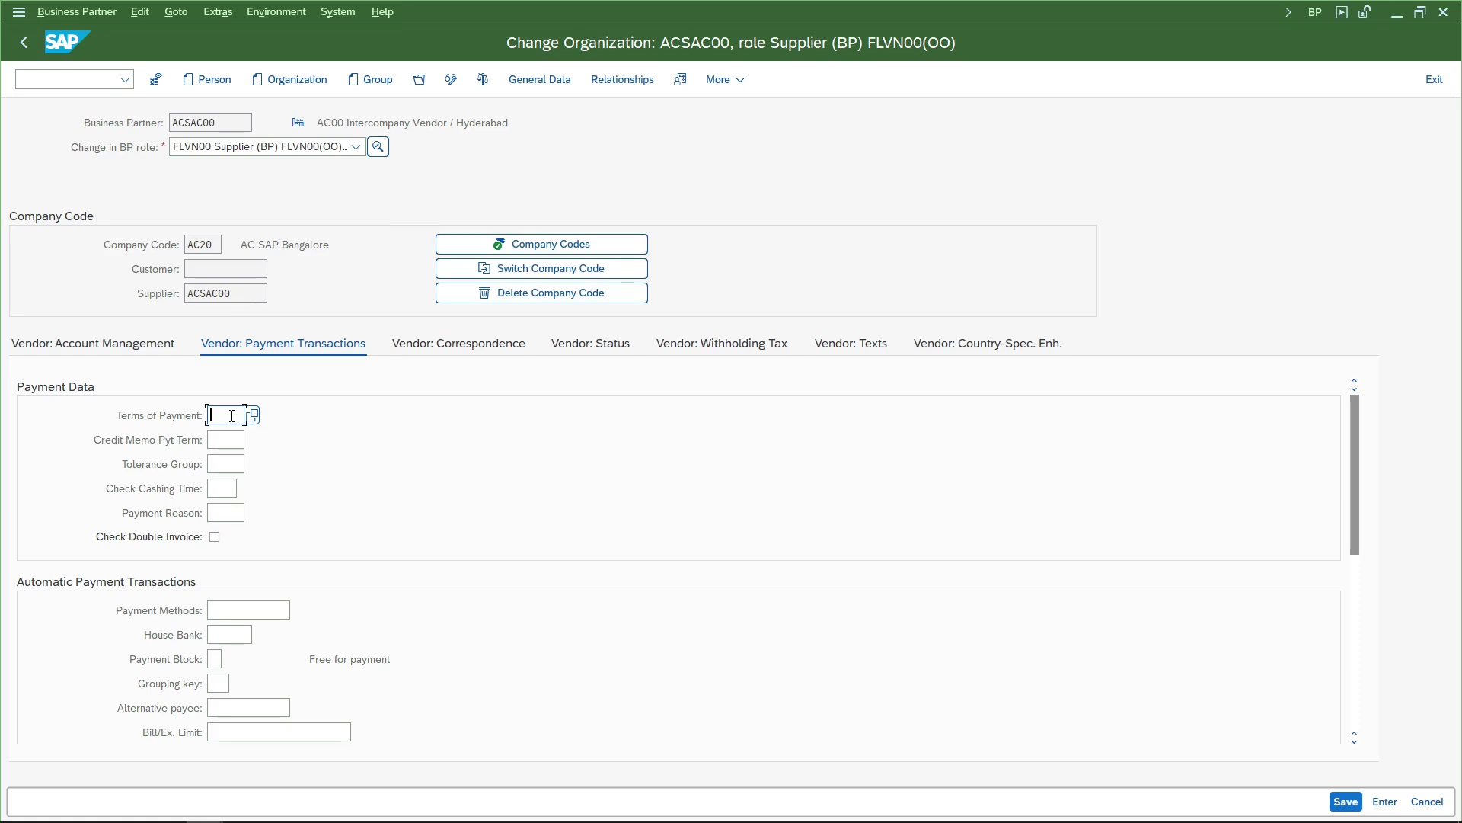
type("0002")
key("Tab")
key("Tab")
scroll(251, 447, "down", 1)
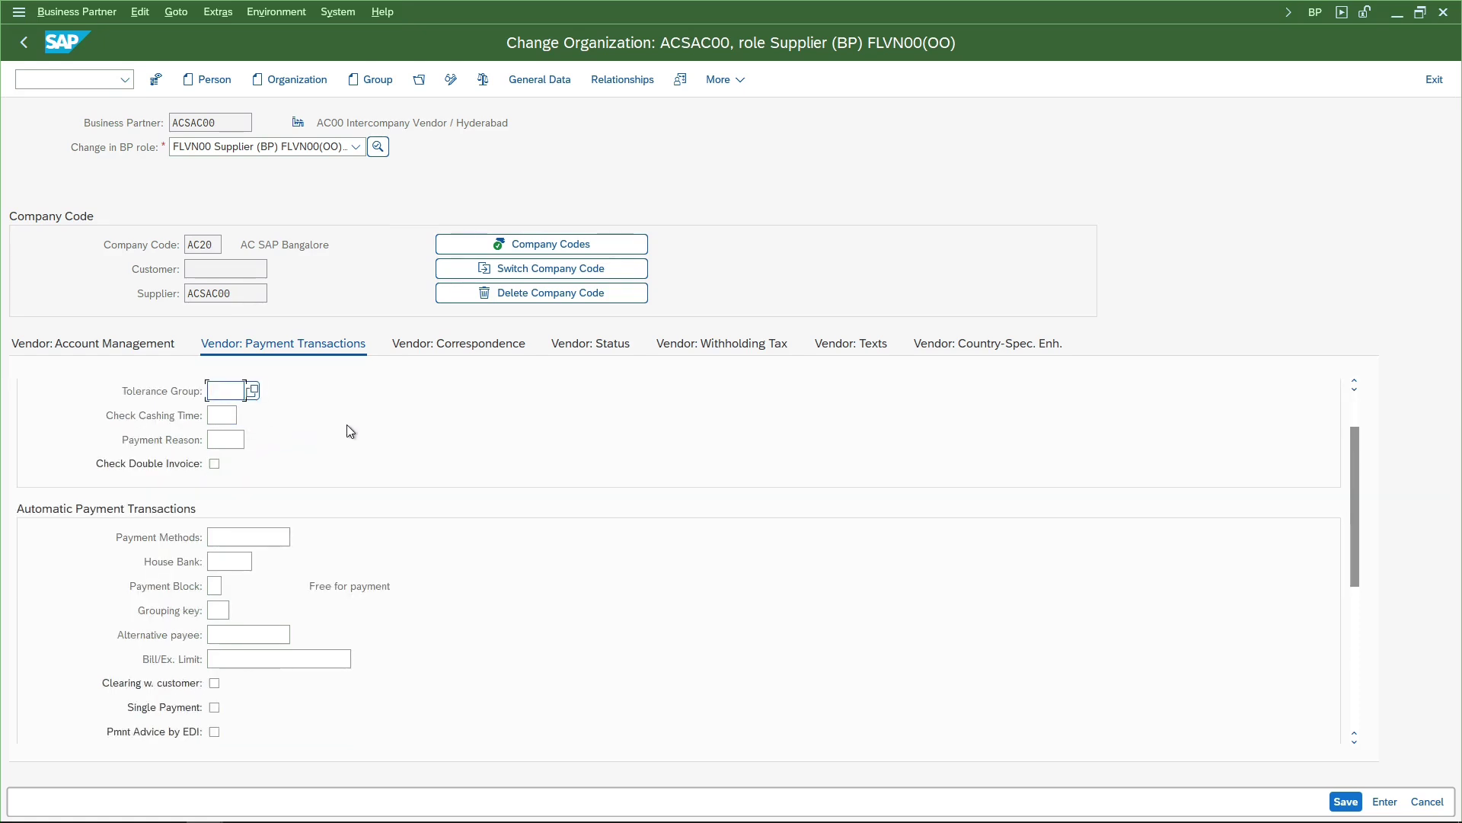
key("Return")
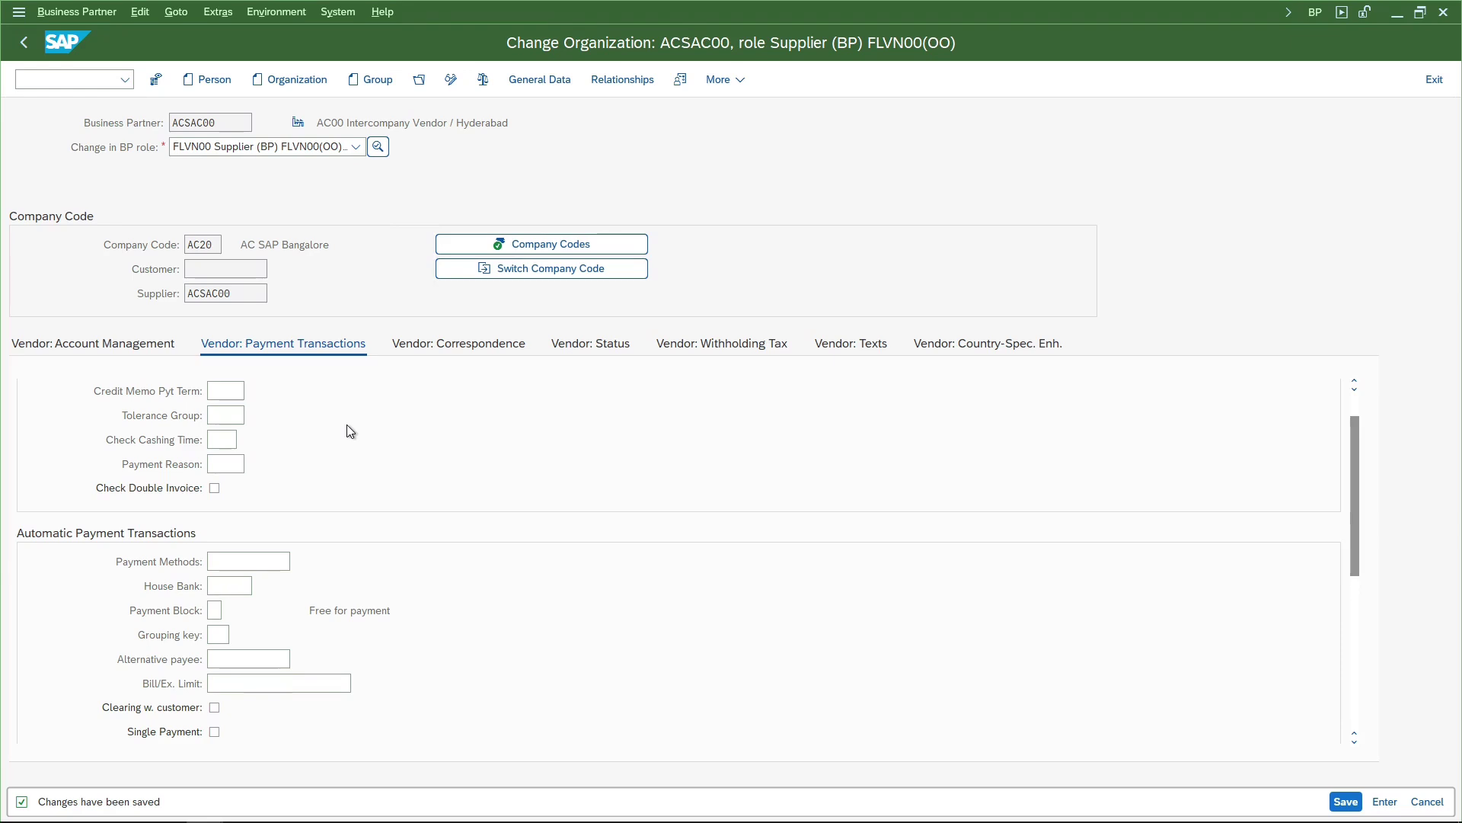
Return to the general data of ACSAC00 and add the FLVN01 Supplier Main role in change mode.
left_click(453, 84)
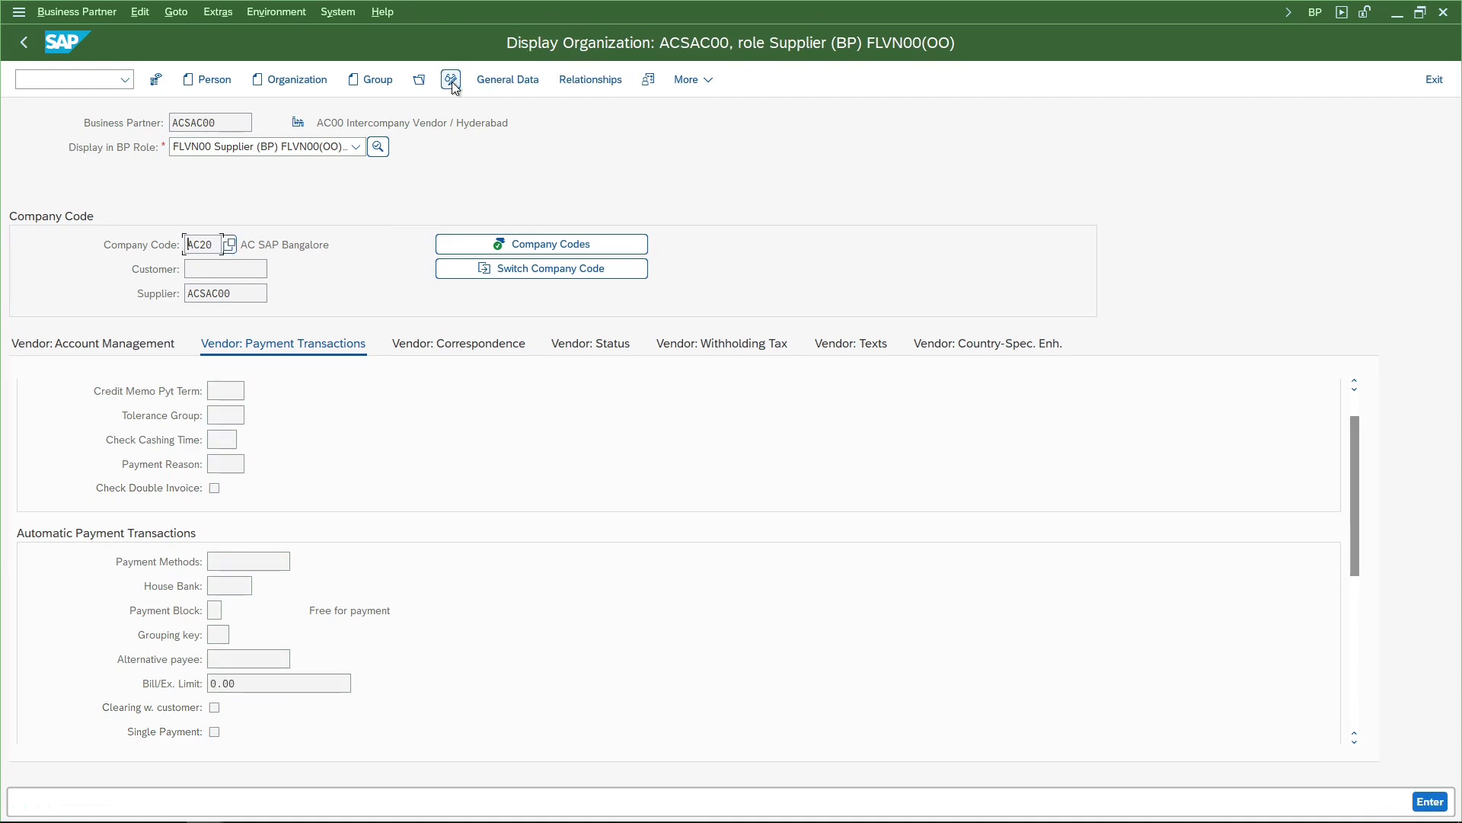
left_click(518, 84)
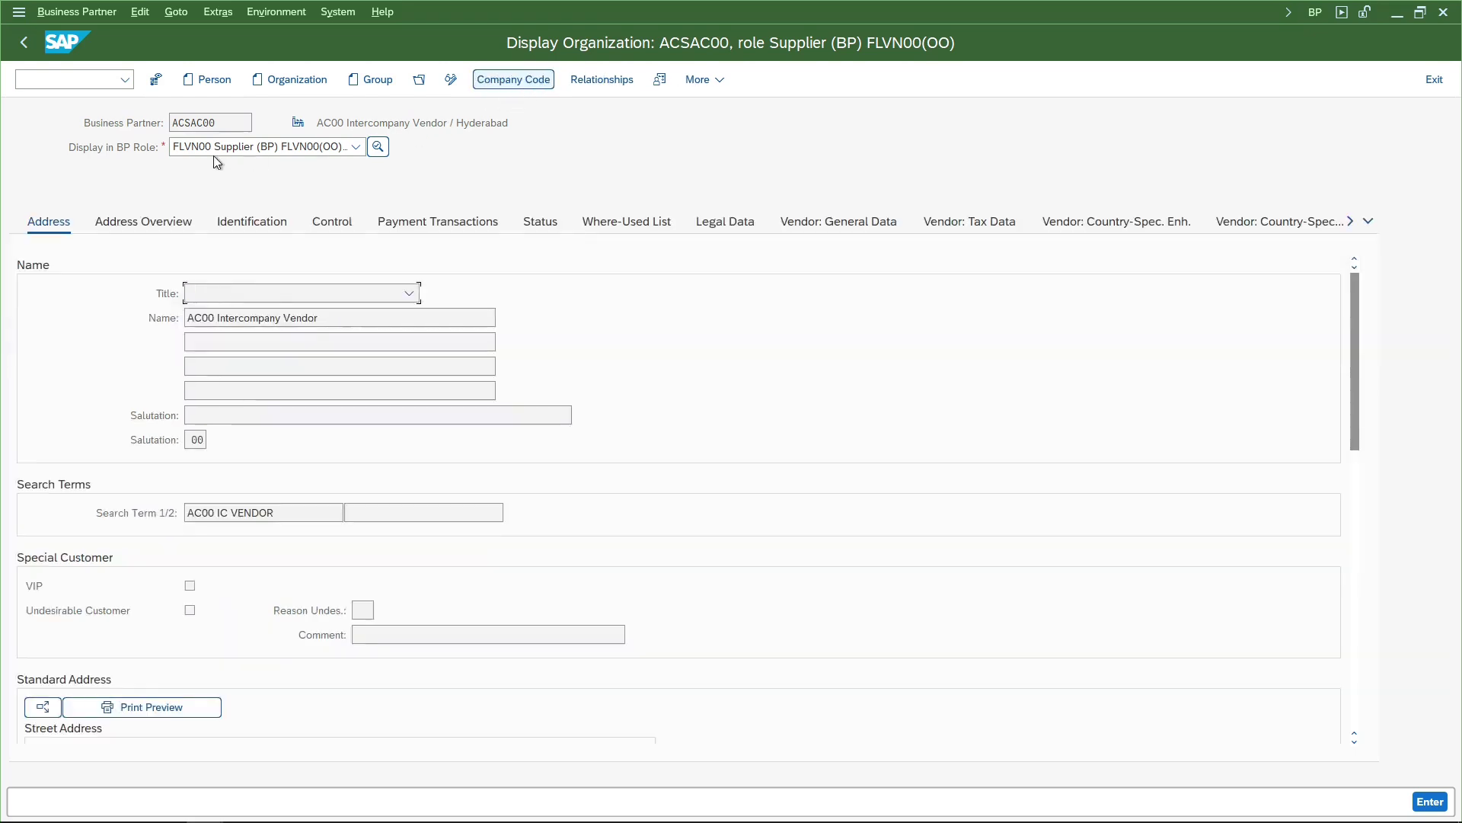
left_click(218, 151)
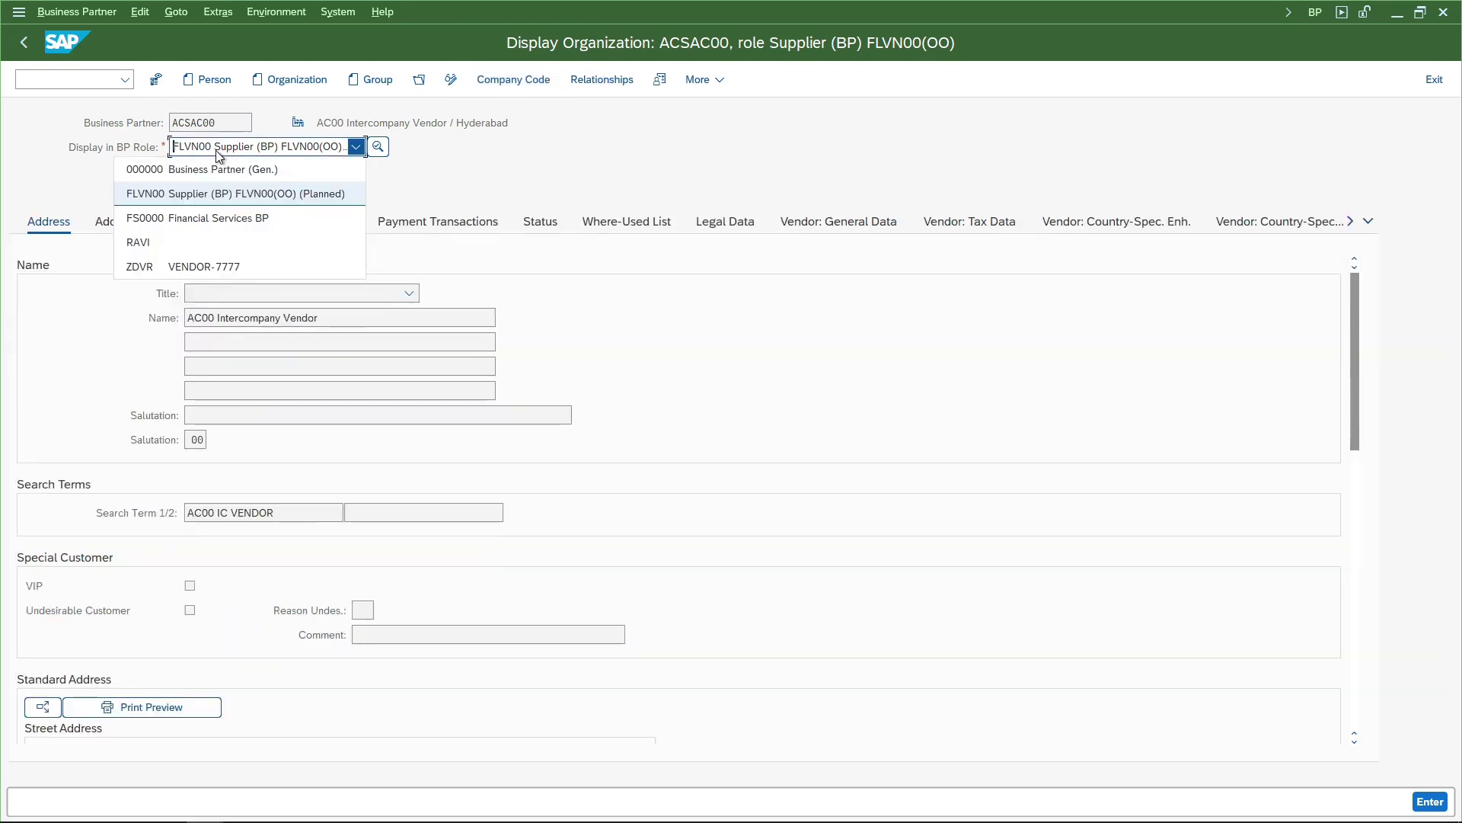
left_click(450, 81)
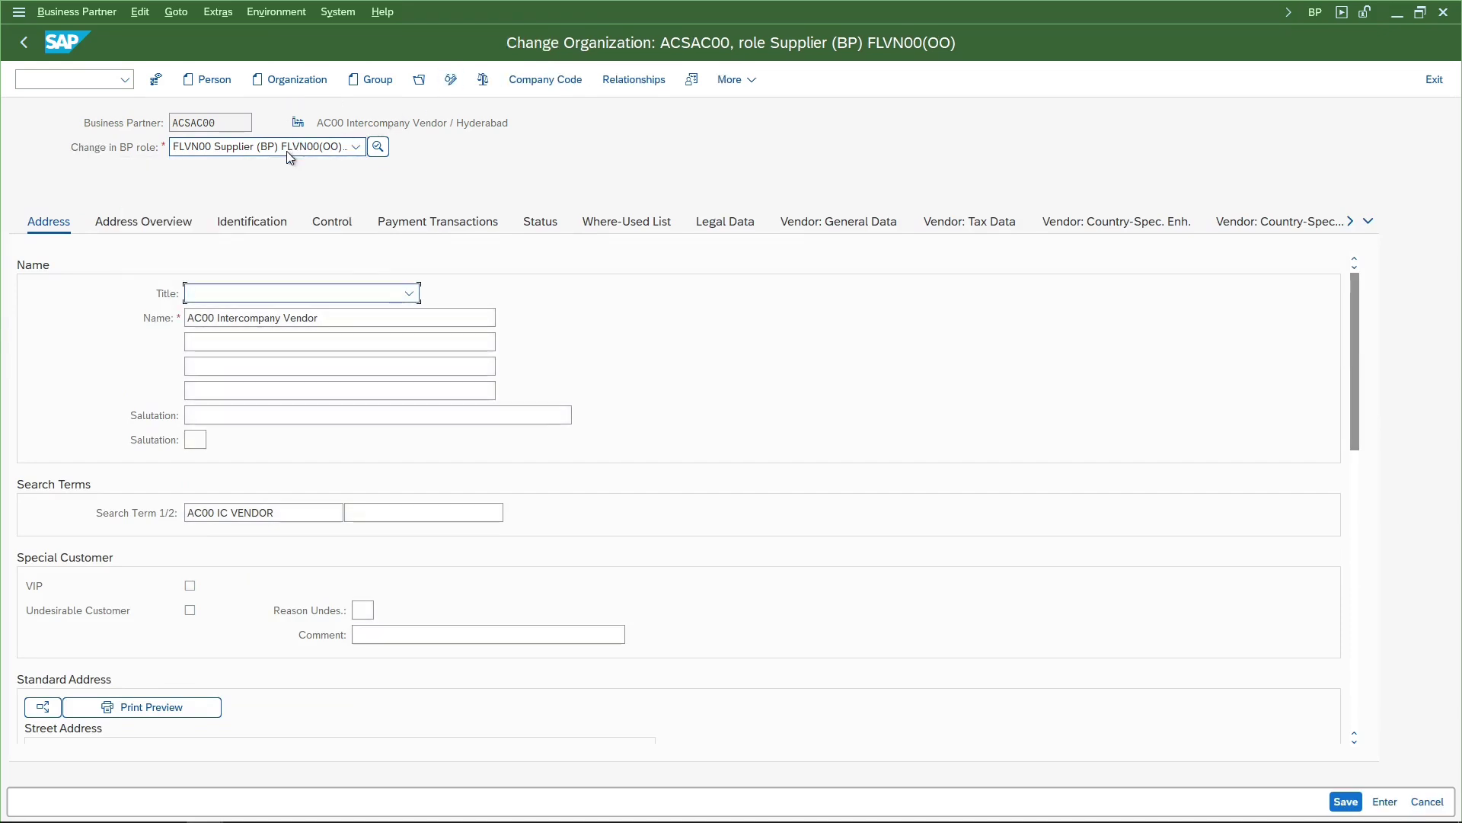
left_click(286, 150)
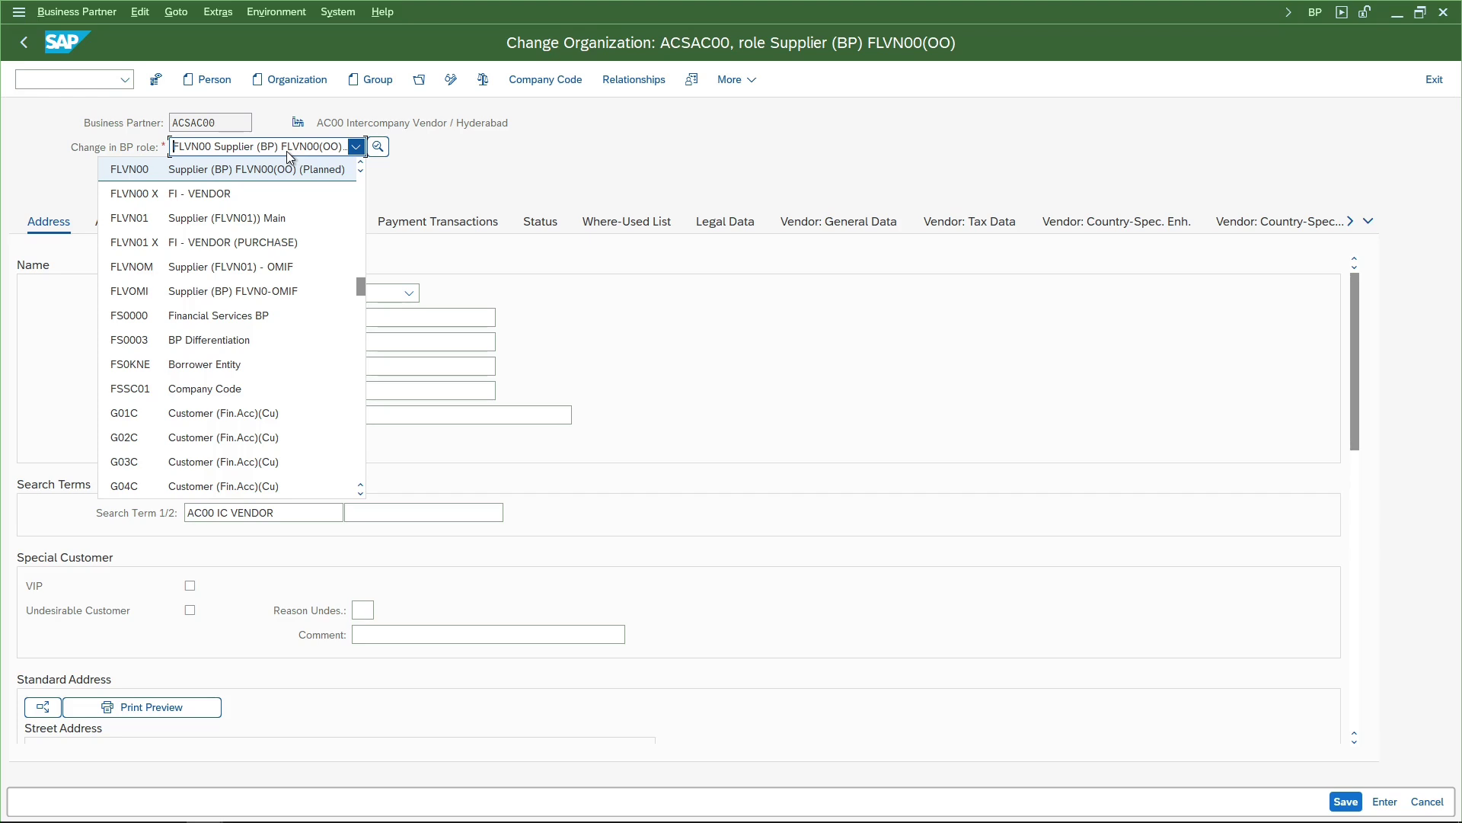
left_click(269, 219)
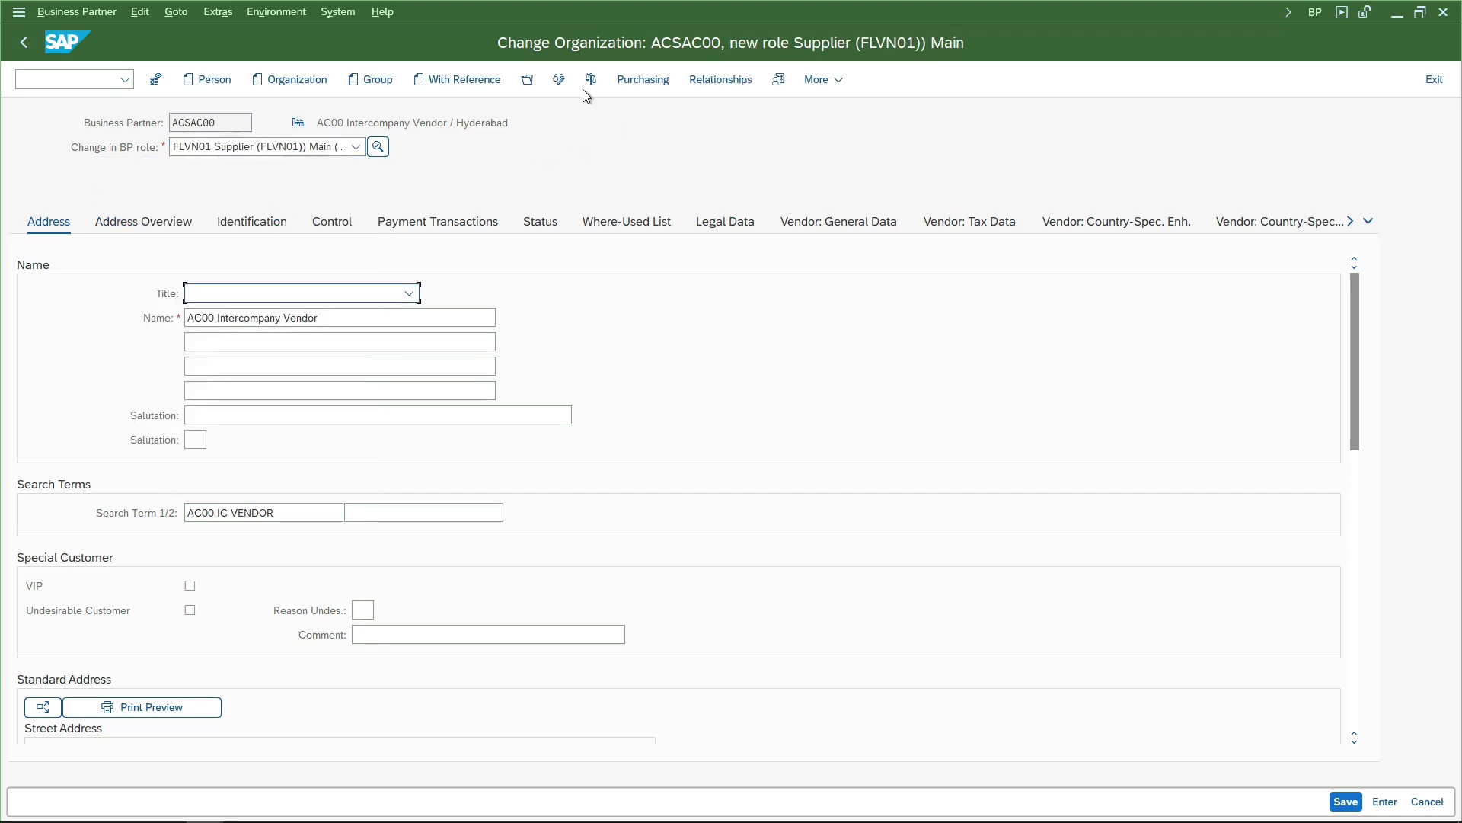
Open the purchasing data of the supplier role and create it for purchasing organization AC20.
left_click(646, 80)
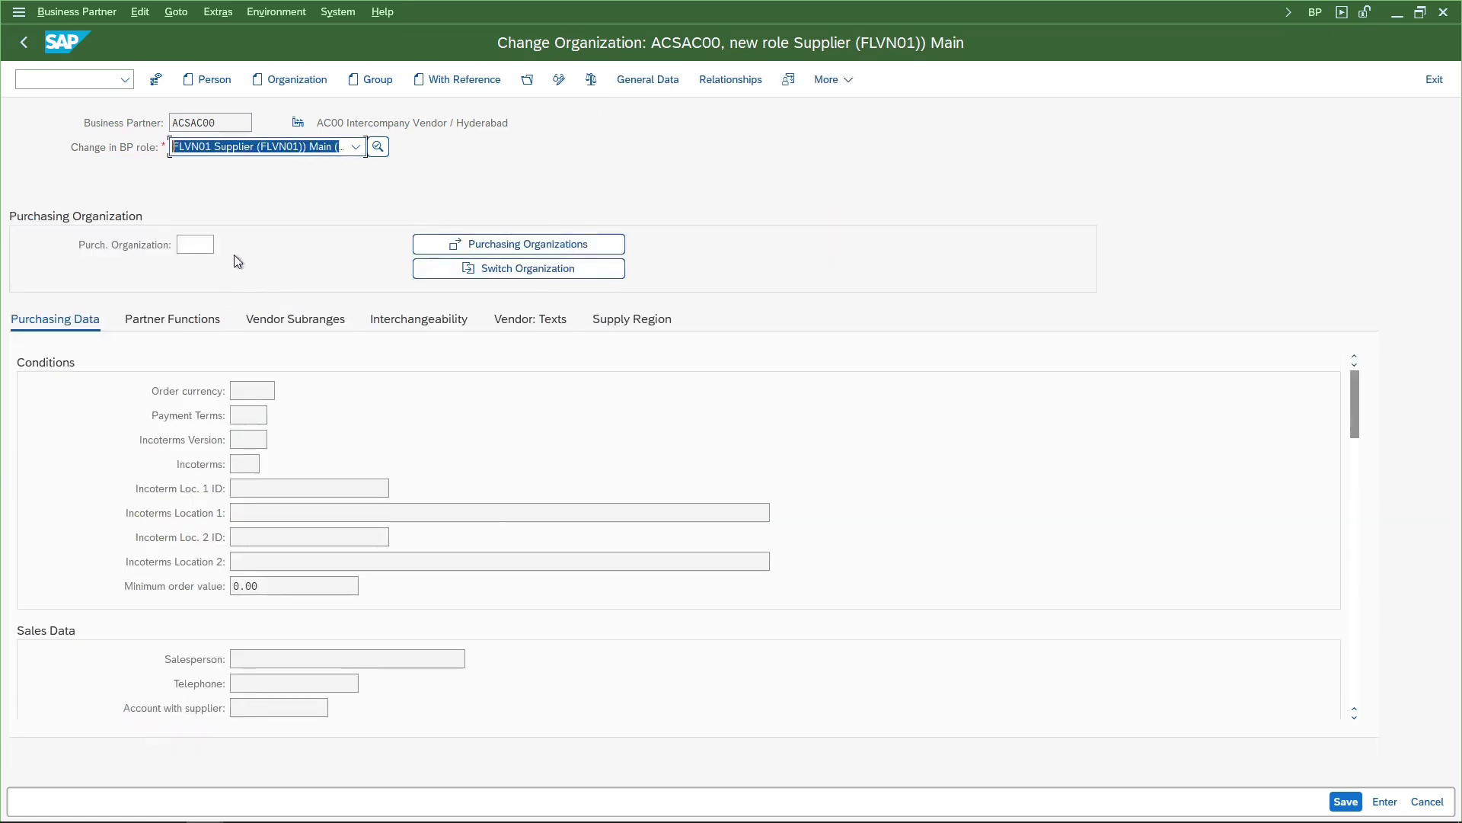
left_click(202, 242)
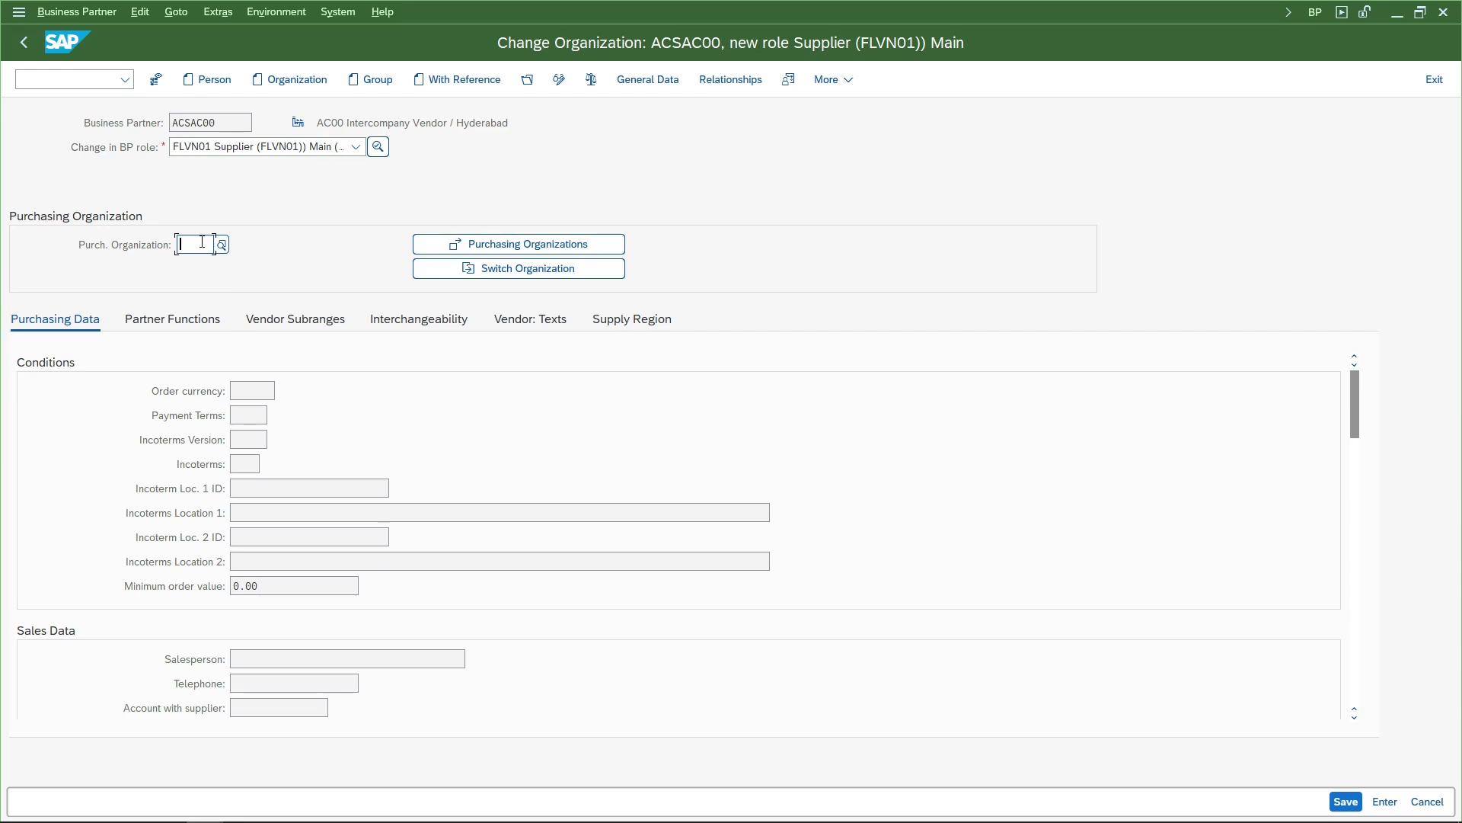
type("AC")
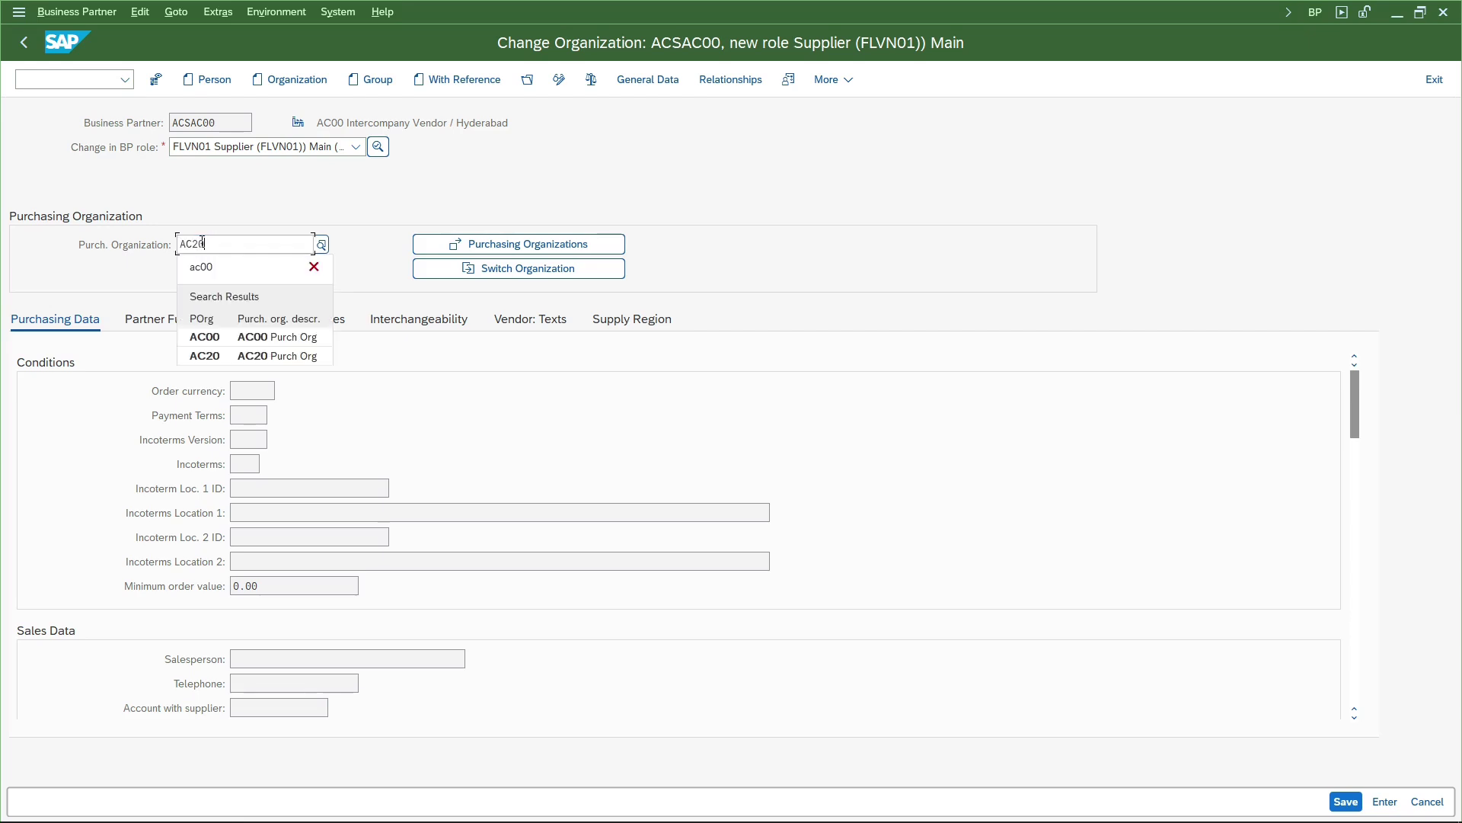
type("20")
key("Return")
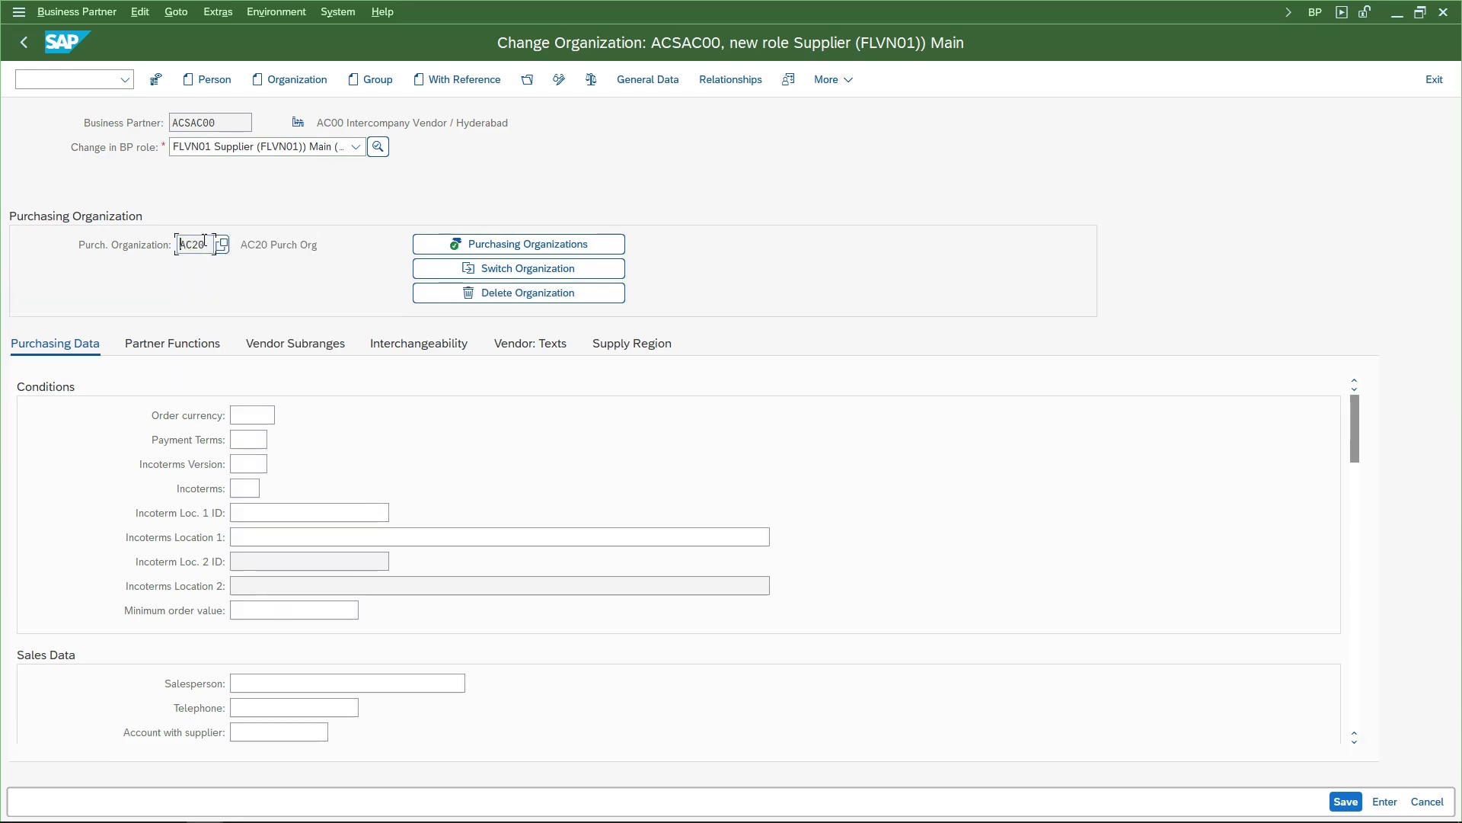
Enter the purchasing conditions: order currency INR, payment terms 0002, incoterms EXW and incoterms location 1 test.
left_click(255, 413)
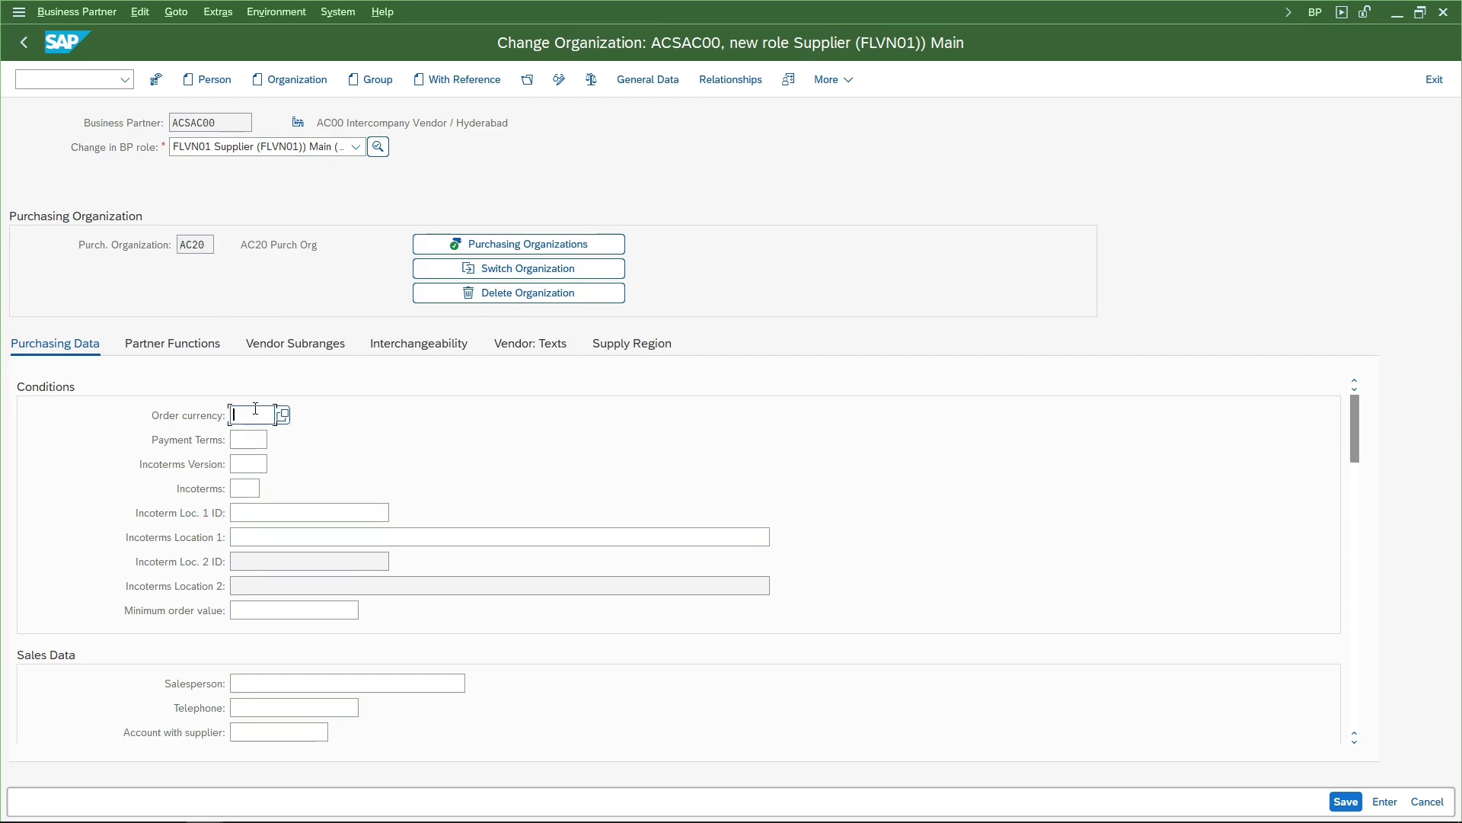
type("INR")
left_click(256, 440)
type("0002")
left_click(248, 488)
left_click(257, 509)
left_click(264, 536)
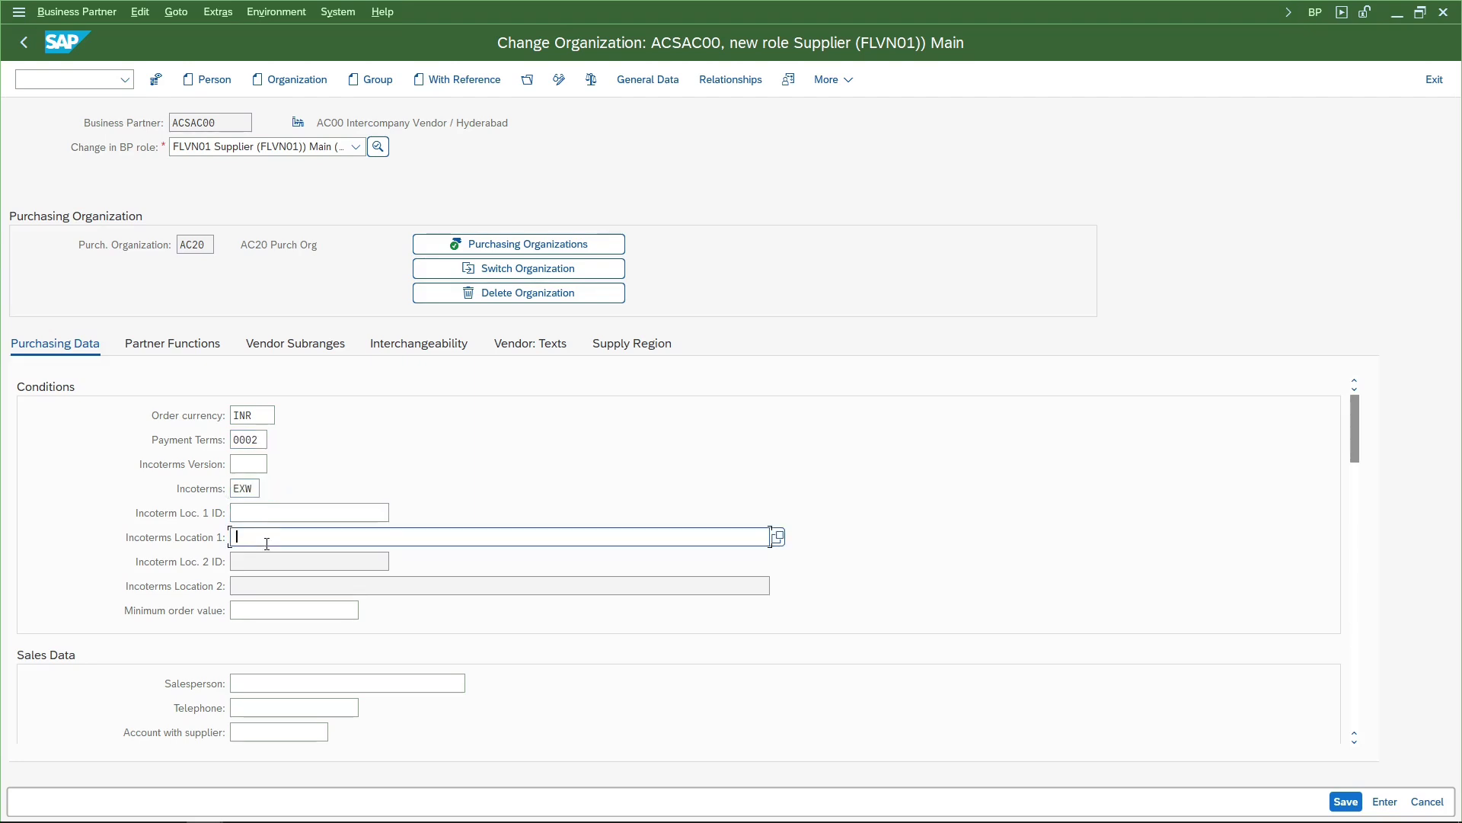
type("test")
Choose Standard schema Supplier as the supplier schema group in the additional purchasing data.
left_click(313, 675)
scroll(310, 677, "down", 2)
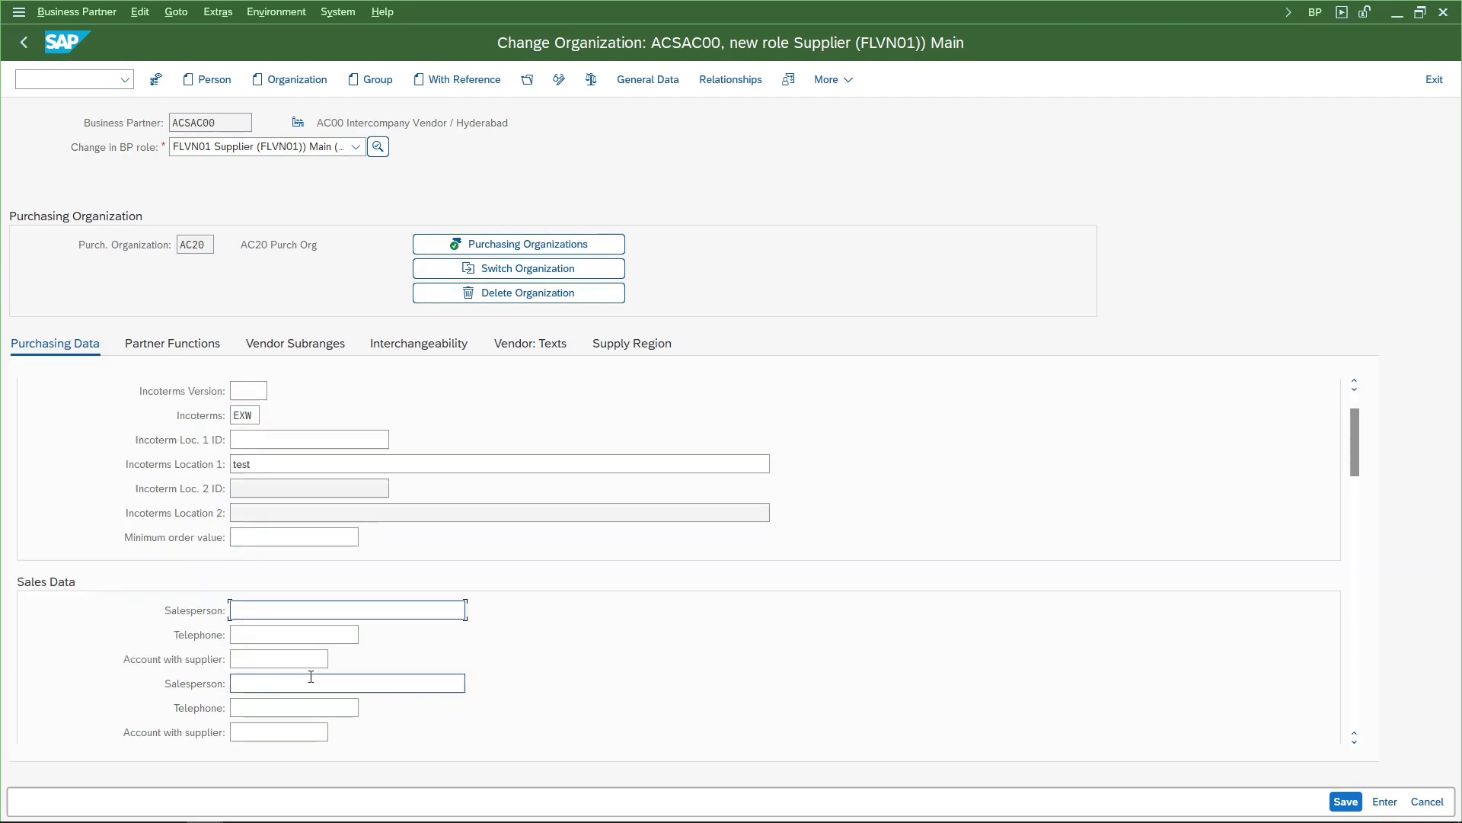
scroll(310, 677, "down", 2)
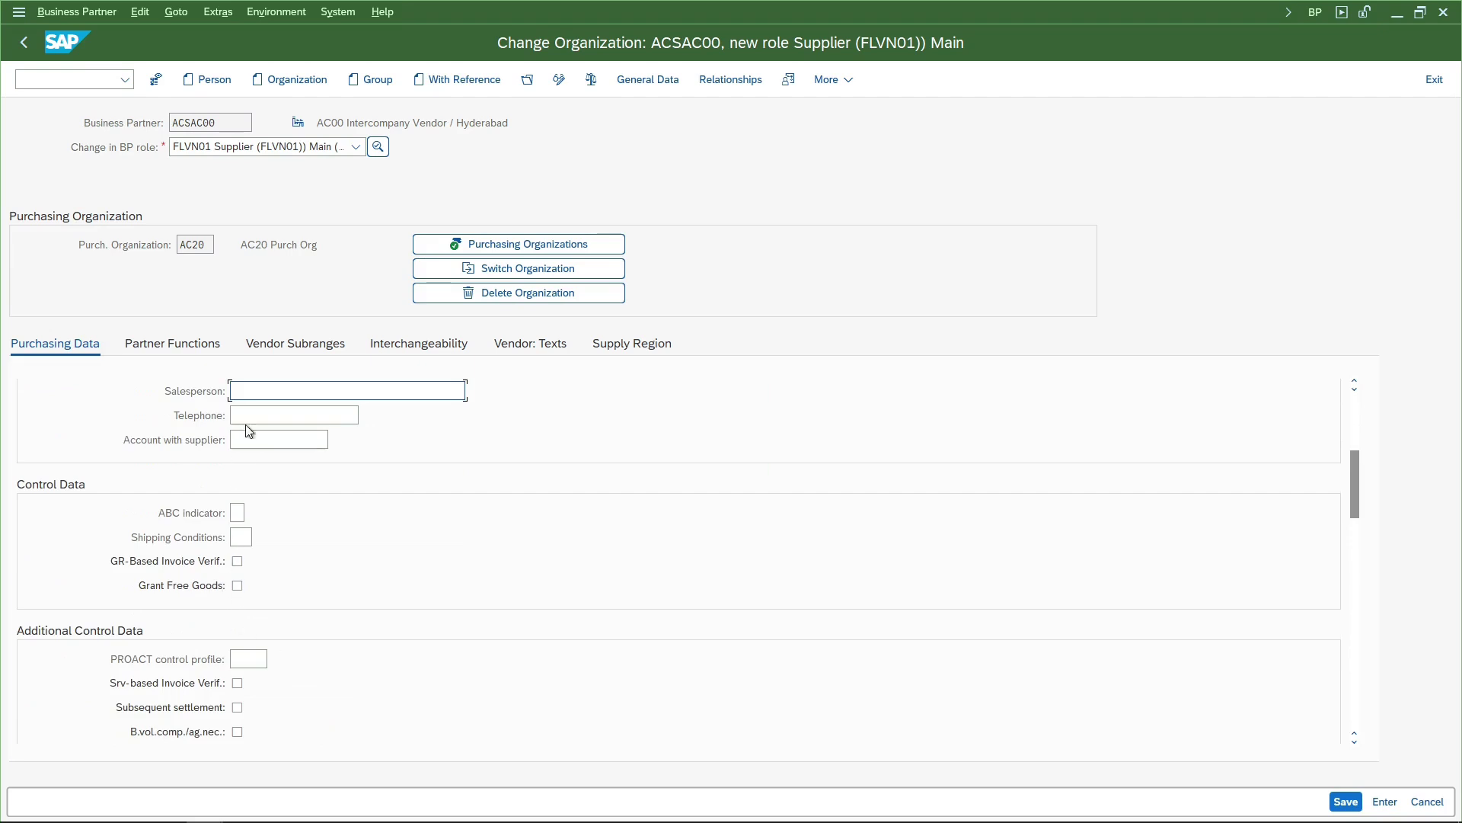
scroll(228, 626, "down", 5)
left_click(245, 637)
left_click(257, 656)
scroll(254, 676, "down", 2)
scroll(254, 675, "down", 1)
scroll(250, 670, "down", 2)
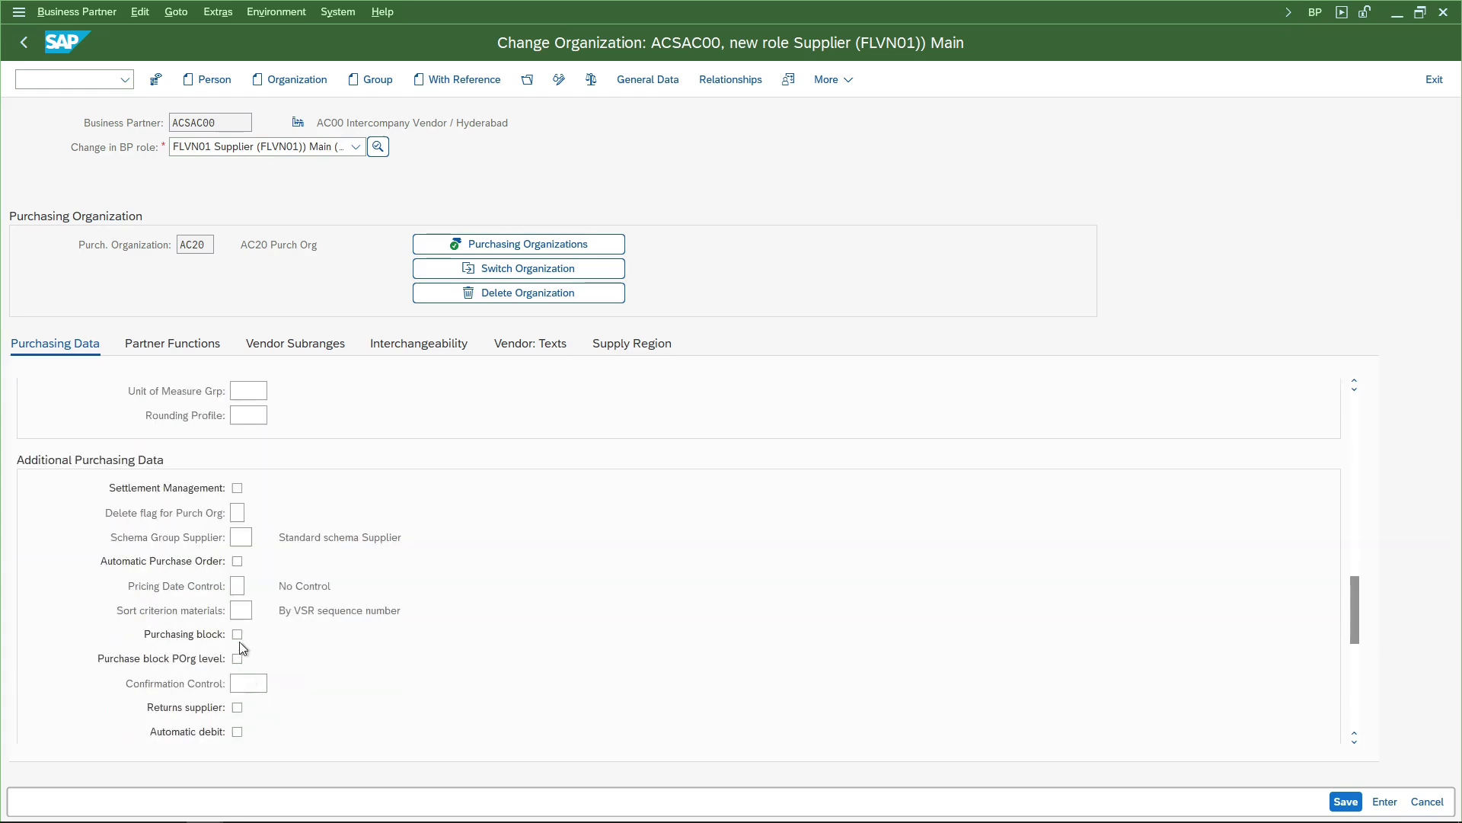
left_click(246, 541)
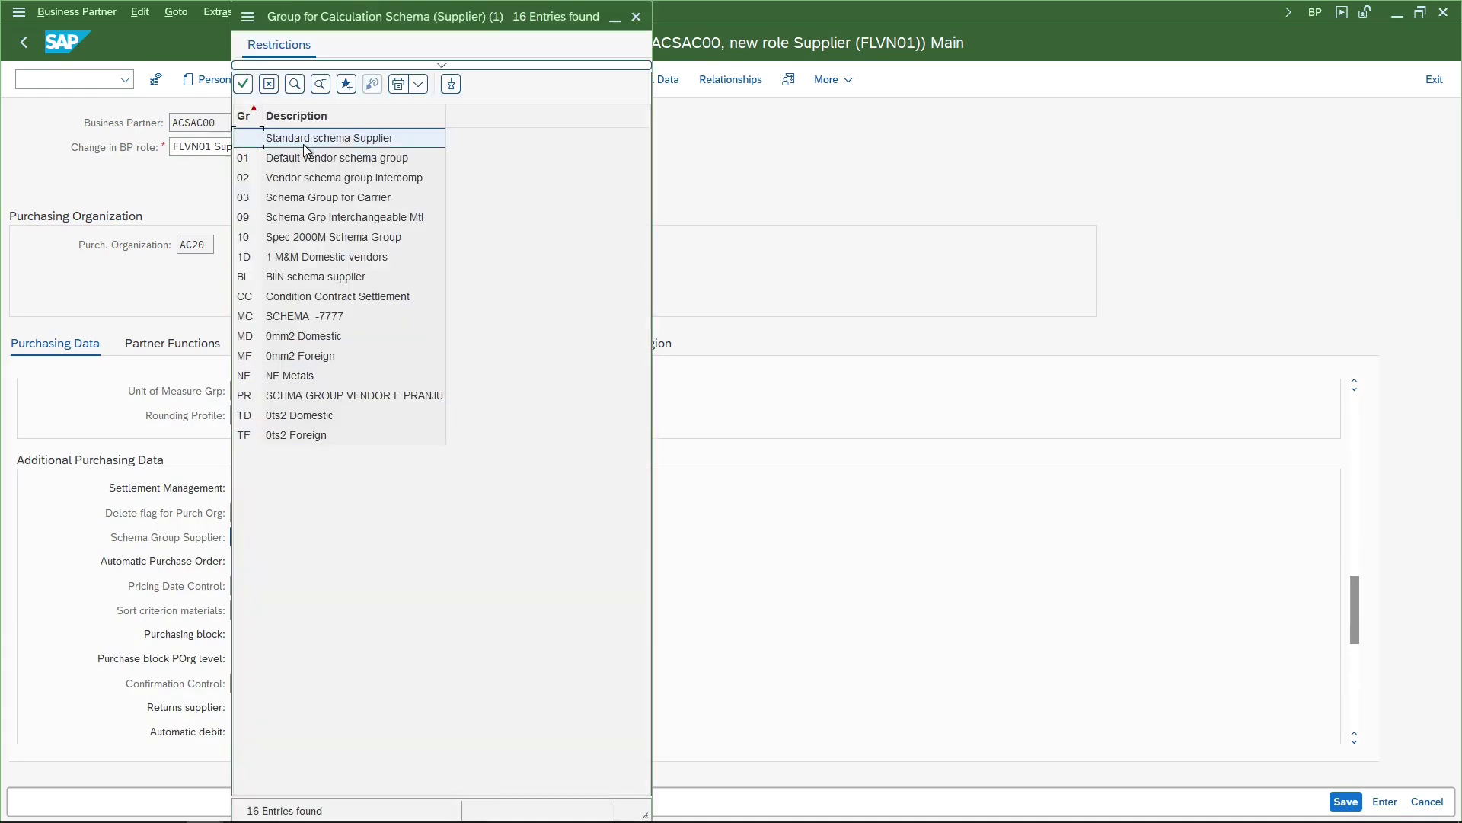
key("Return")
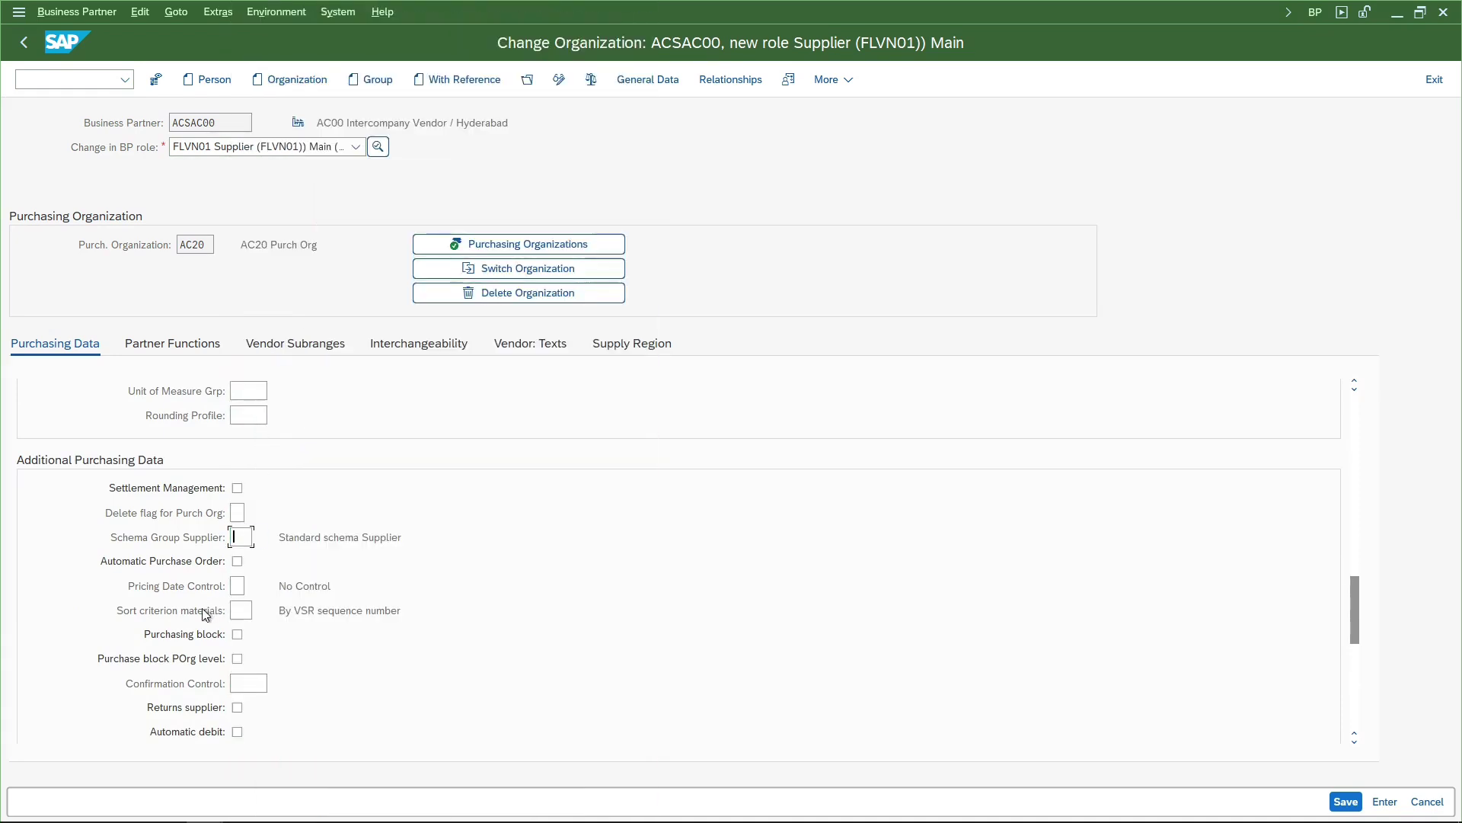
Maintain the partner functions VN Supplier and PI Invoicing Party for purchasing organization AC20 and save.
scroll(174, 613, "down", 3)
scroll(174, 613, "down", 6)
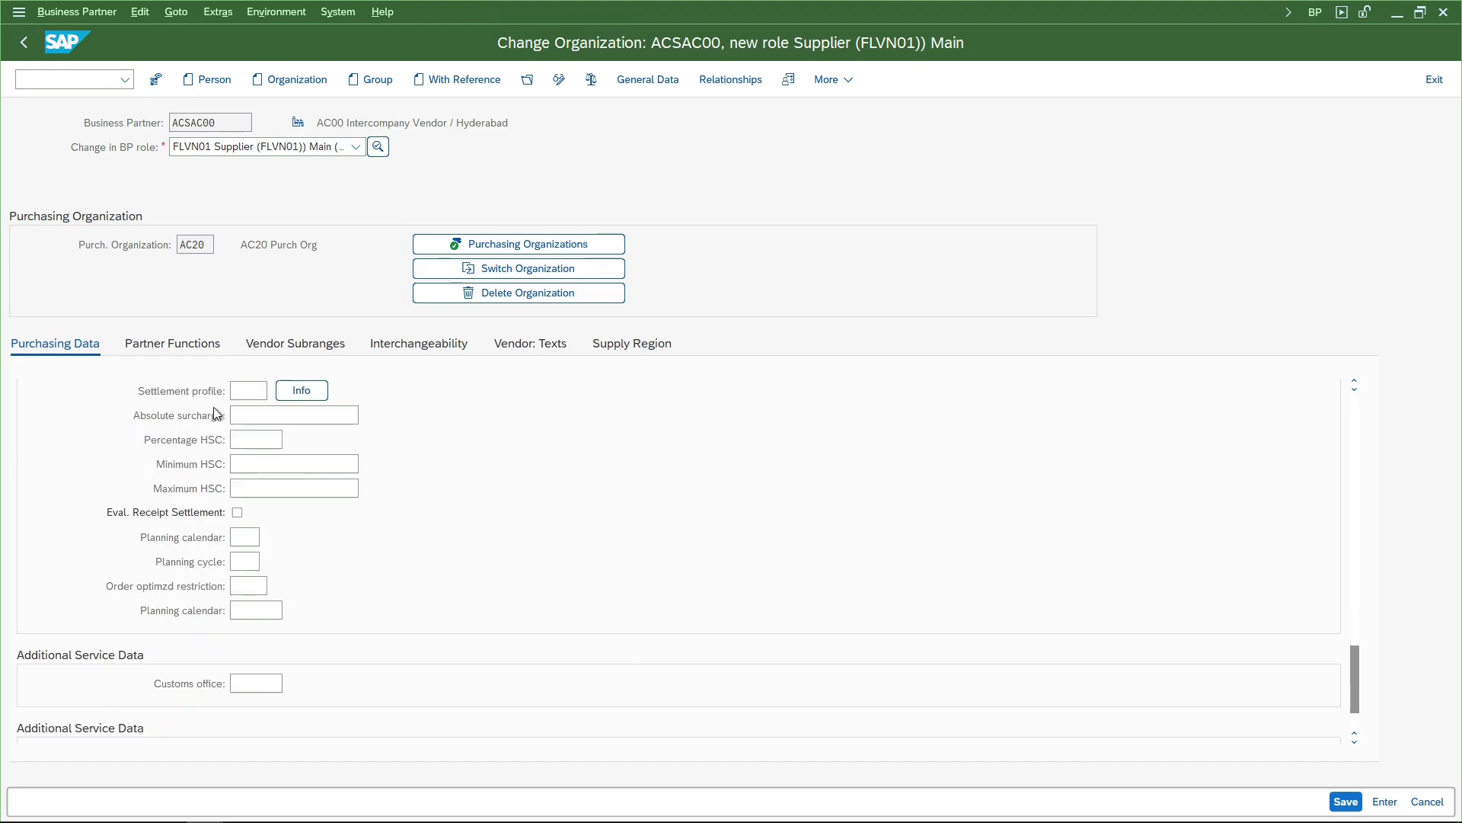
left_click(192, 347)
left_click(72, 465)
type("VN")
key("Return")
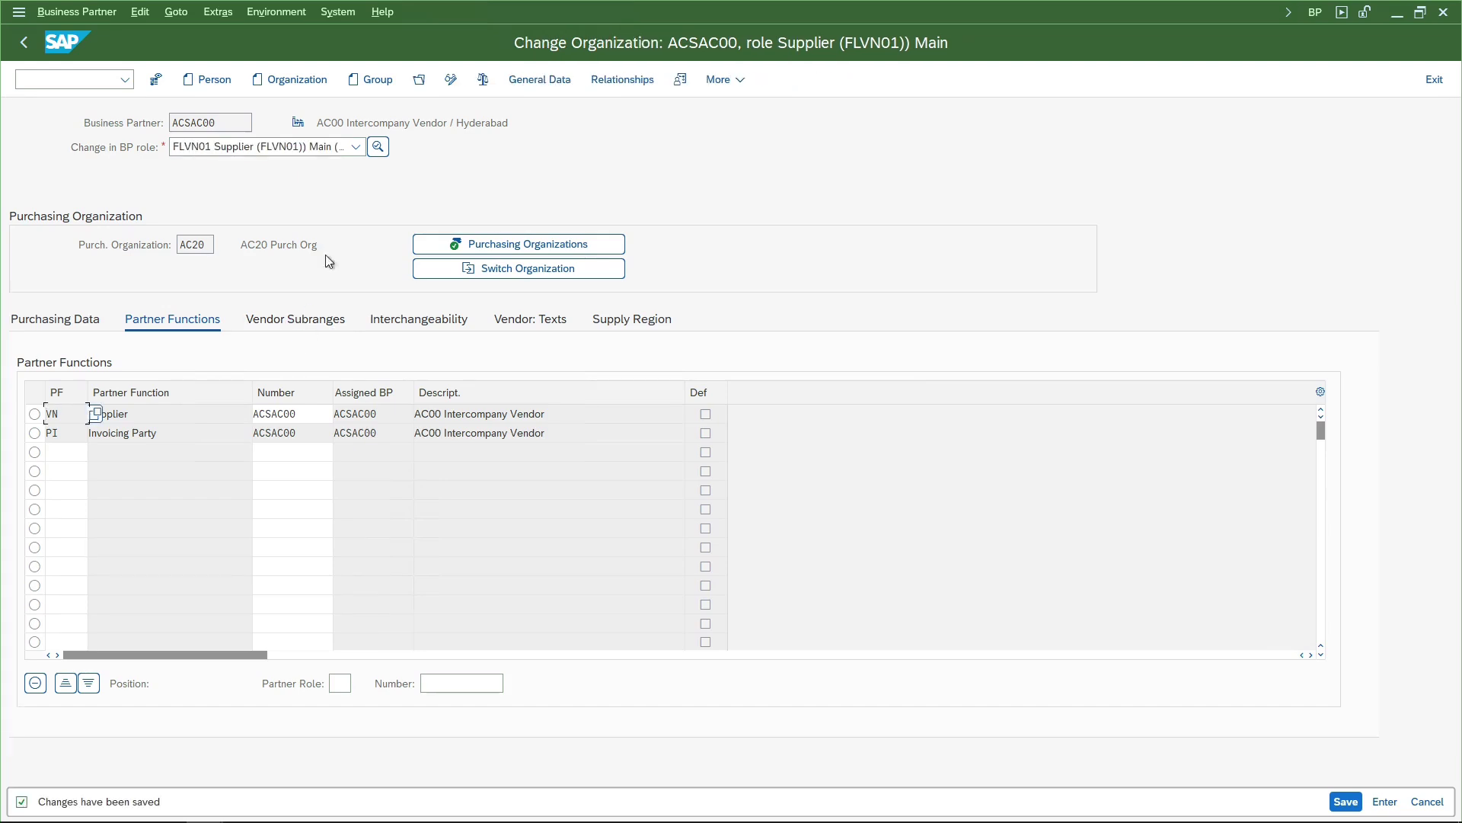
Assign plant AC00 to vendor ACSAC00 in the supplier role's vendor general data and save.
left_click(533, 80)
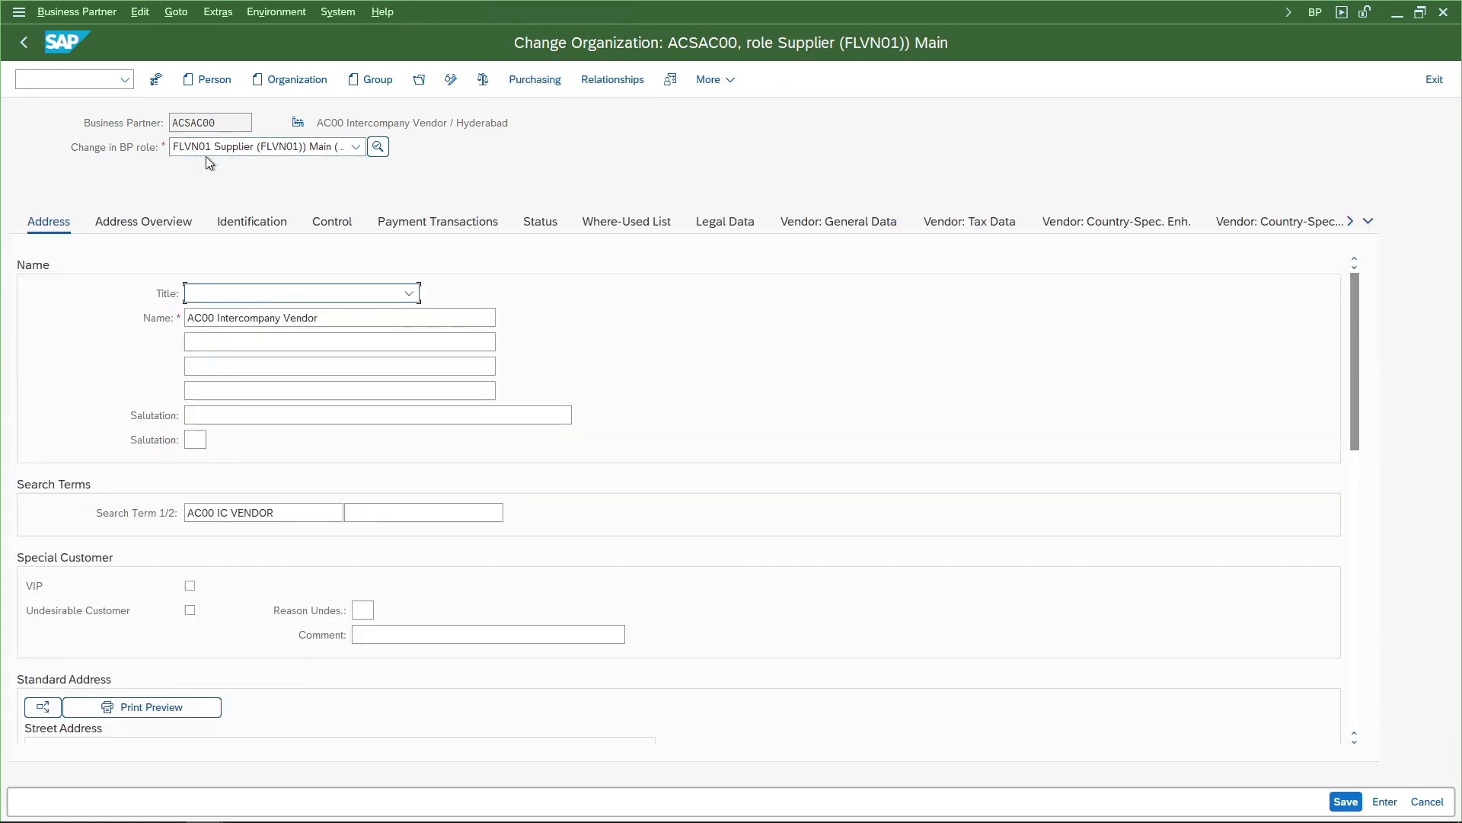
left_click(872, 227)
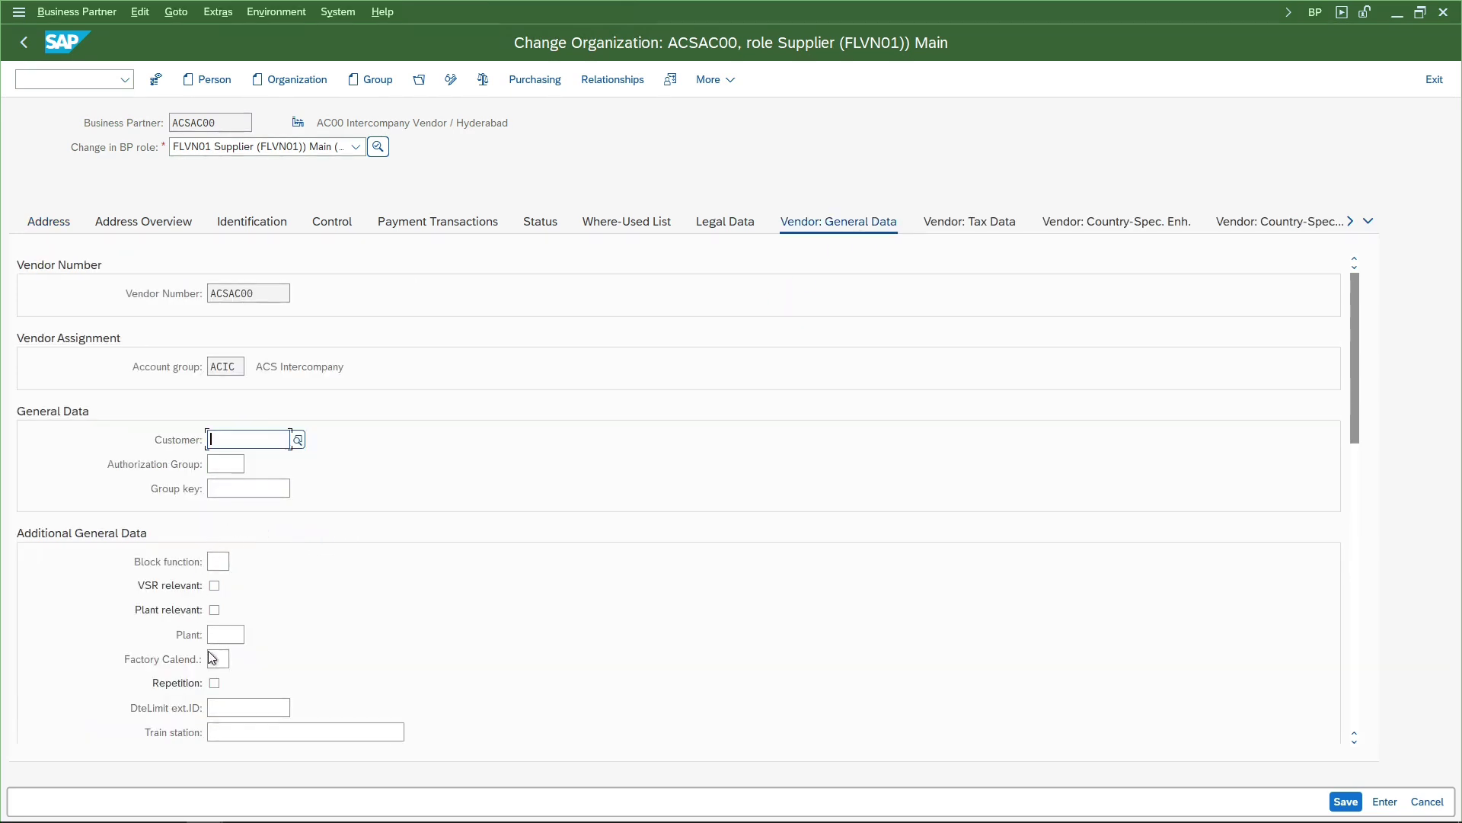
left_click(228, 638)
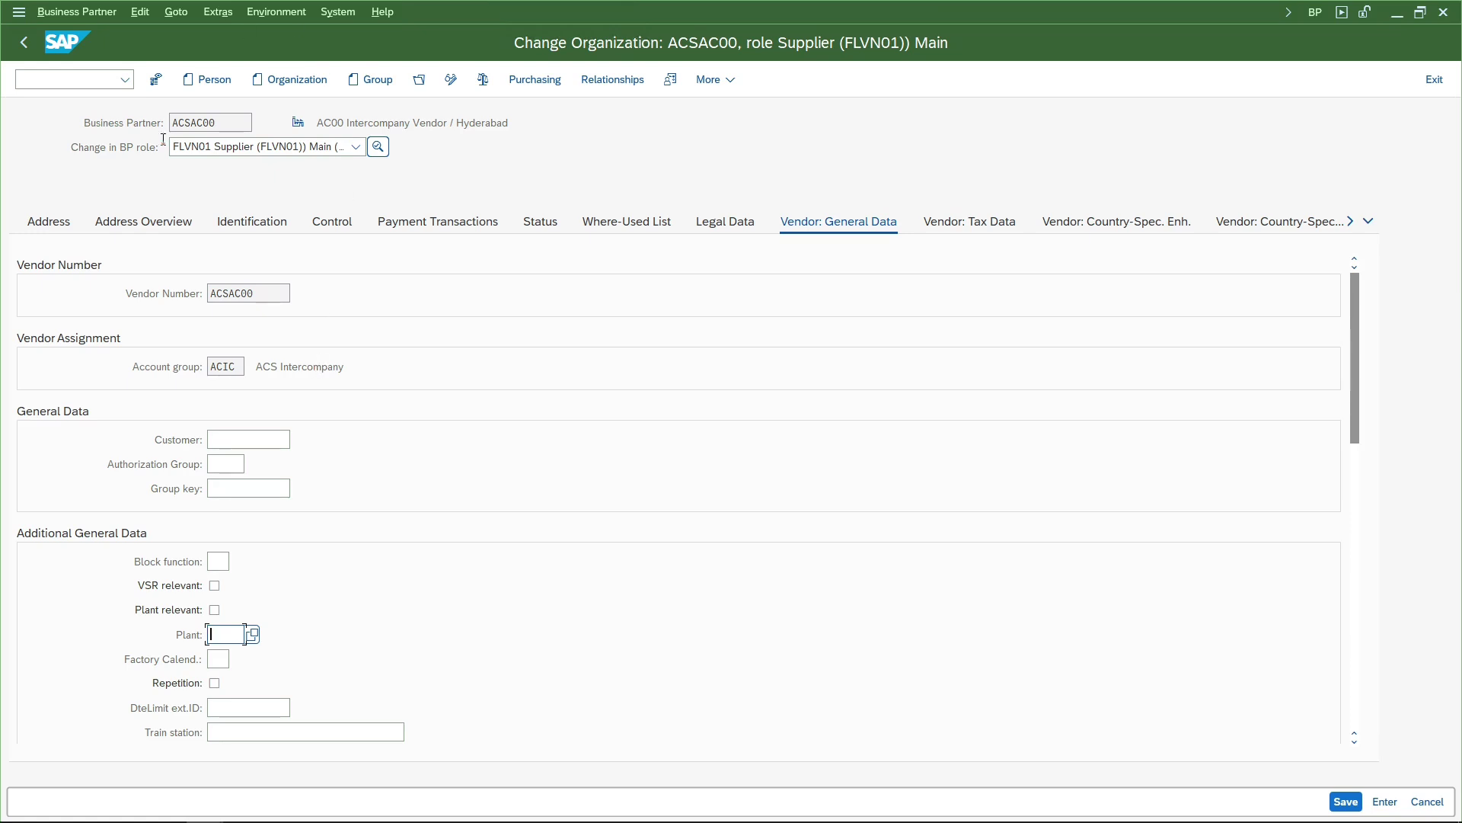
left_click_drag(190, 123, 227, 131)
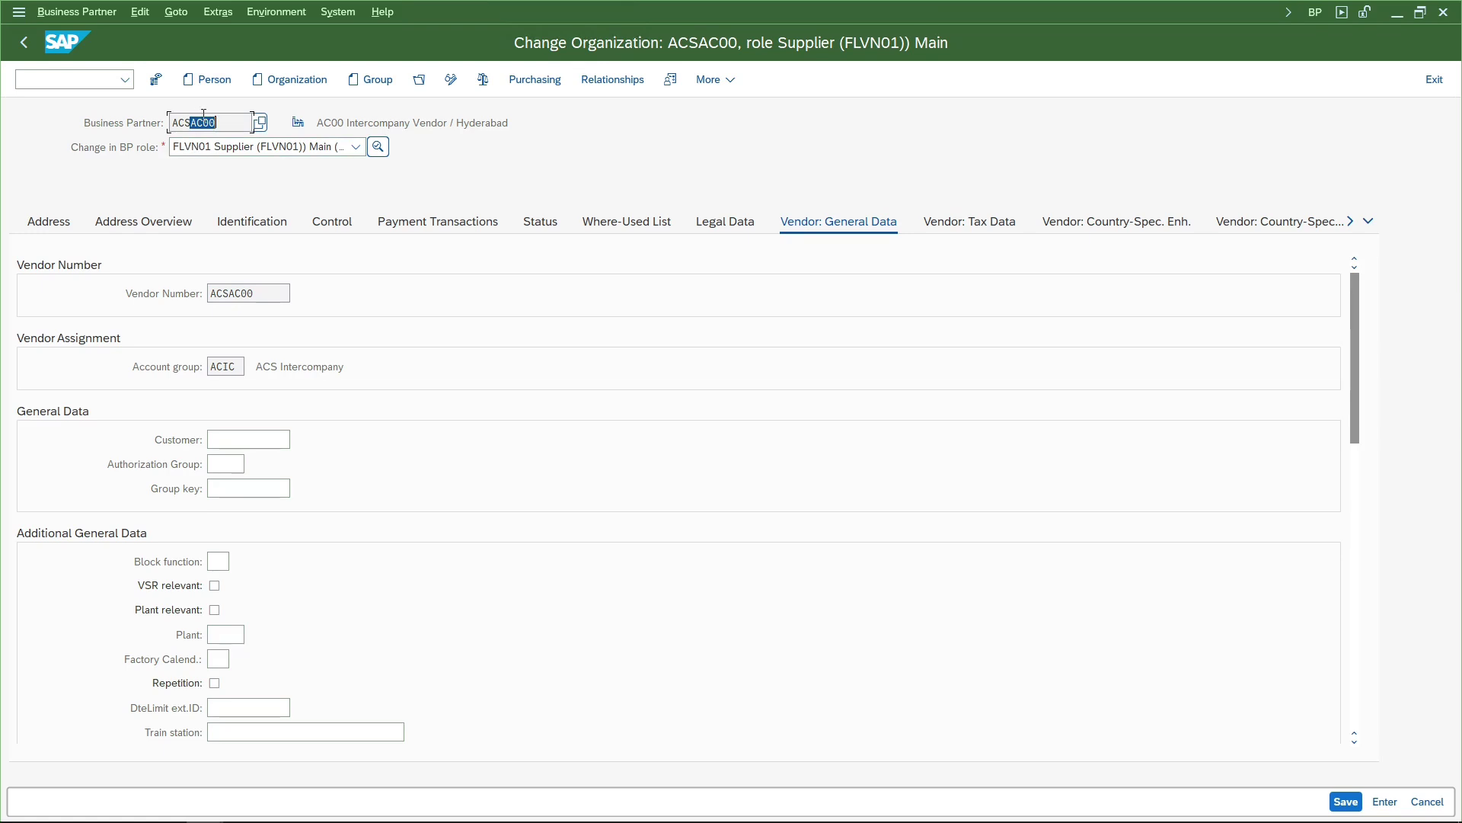
left_click(224, 632)
type("C")
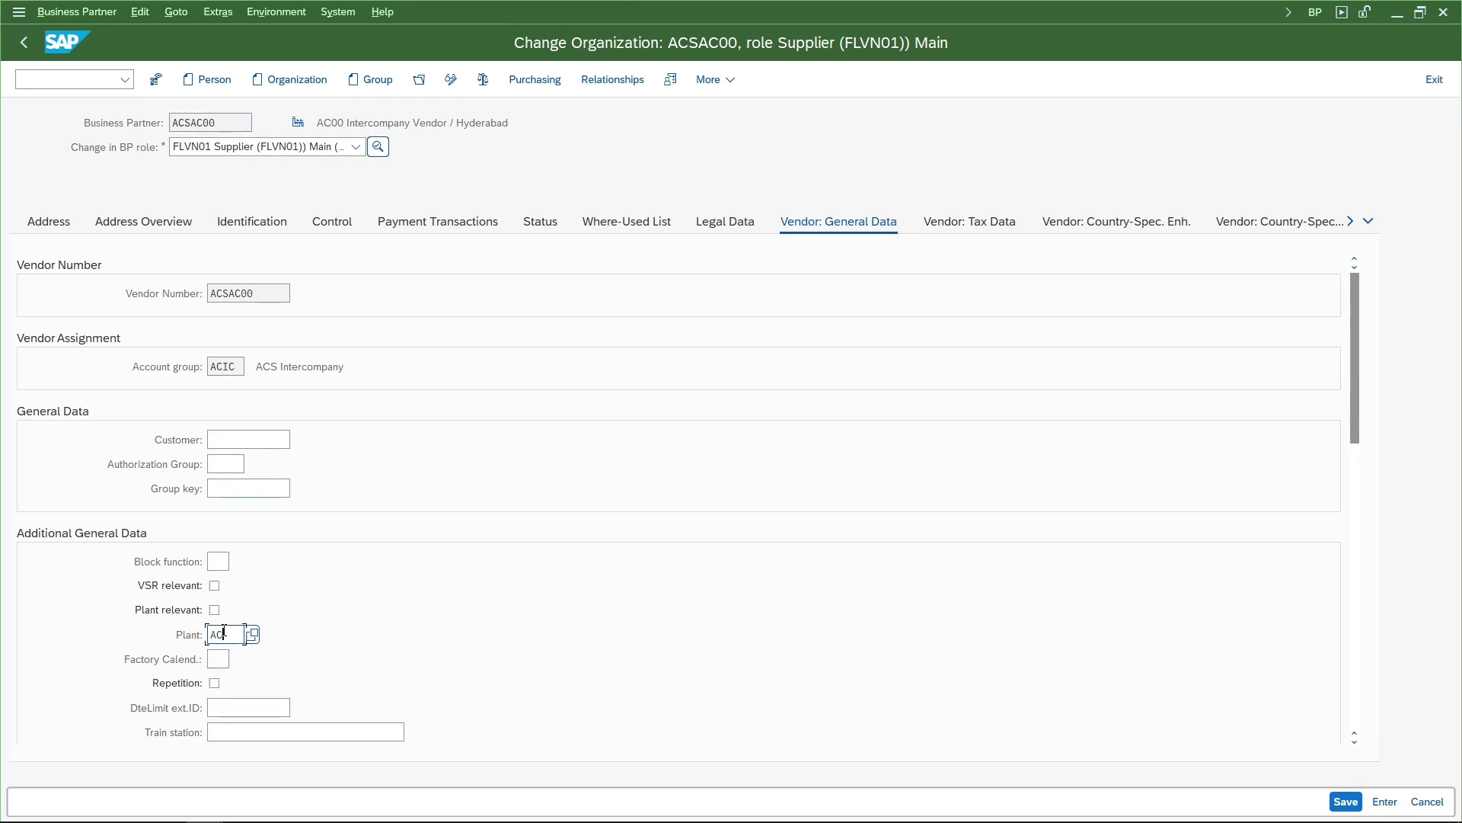
type("00")
key("Return")
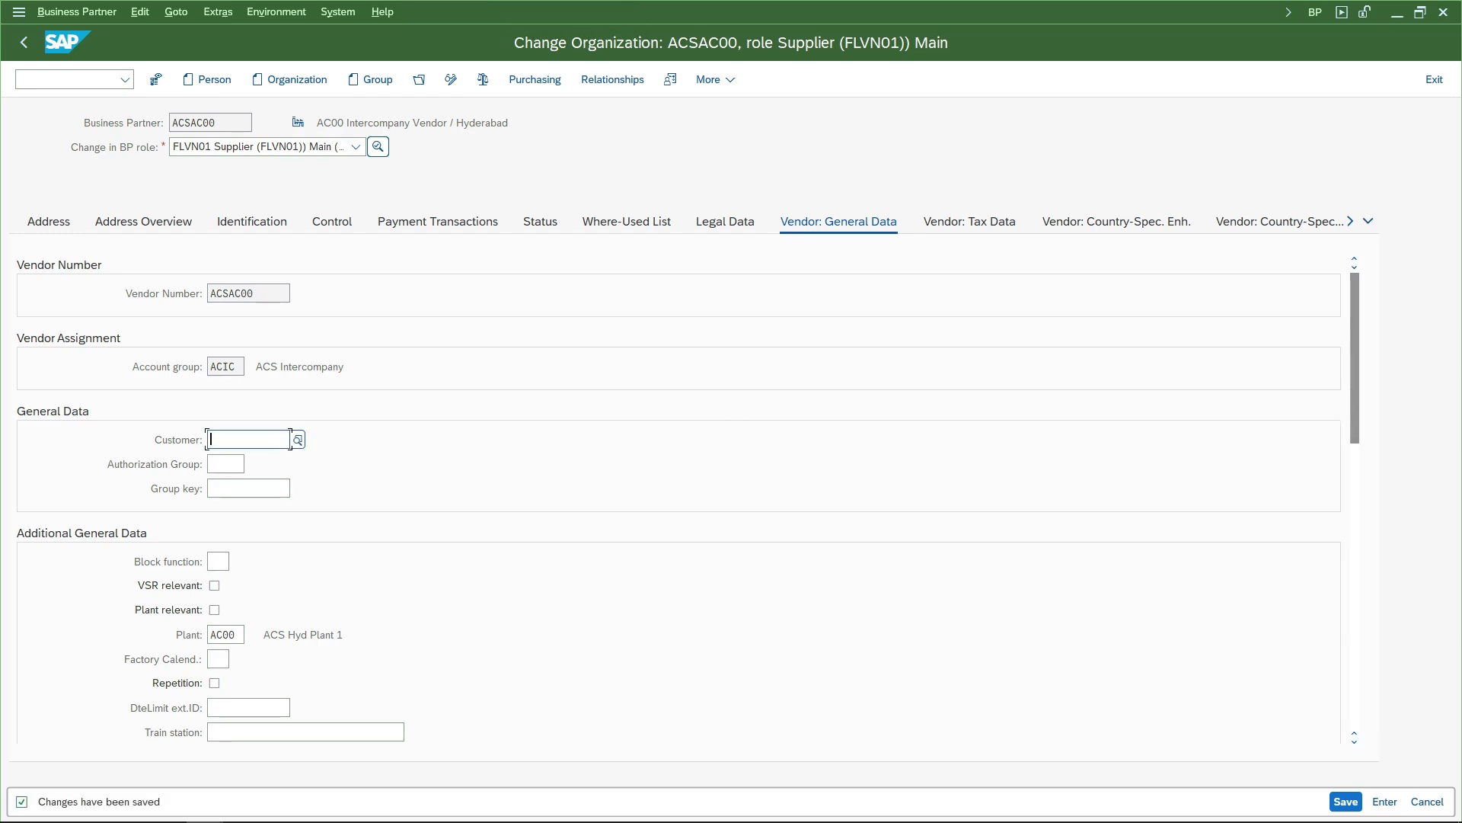
Start creating organization ACSAC20 in grouping ACIC ACS IC Group with role FLCU00 Customer (Fin.Acc)(Cu).
left_click(52, 80)
left_click(266, 81)
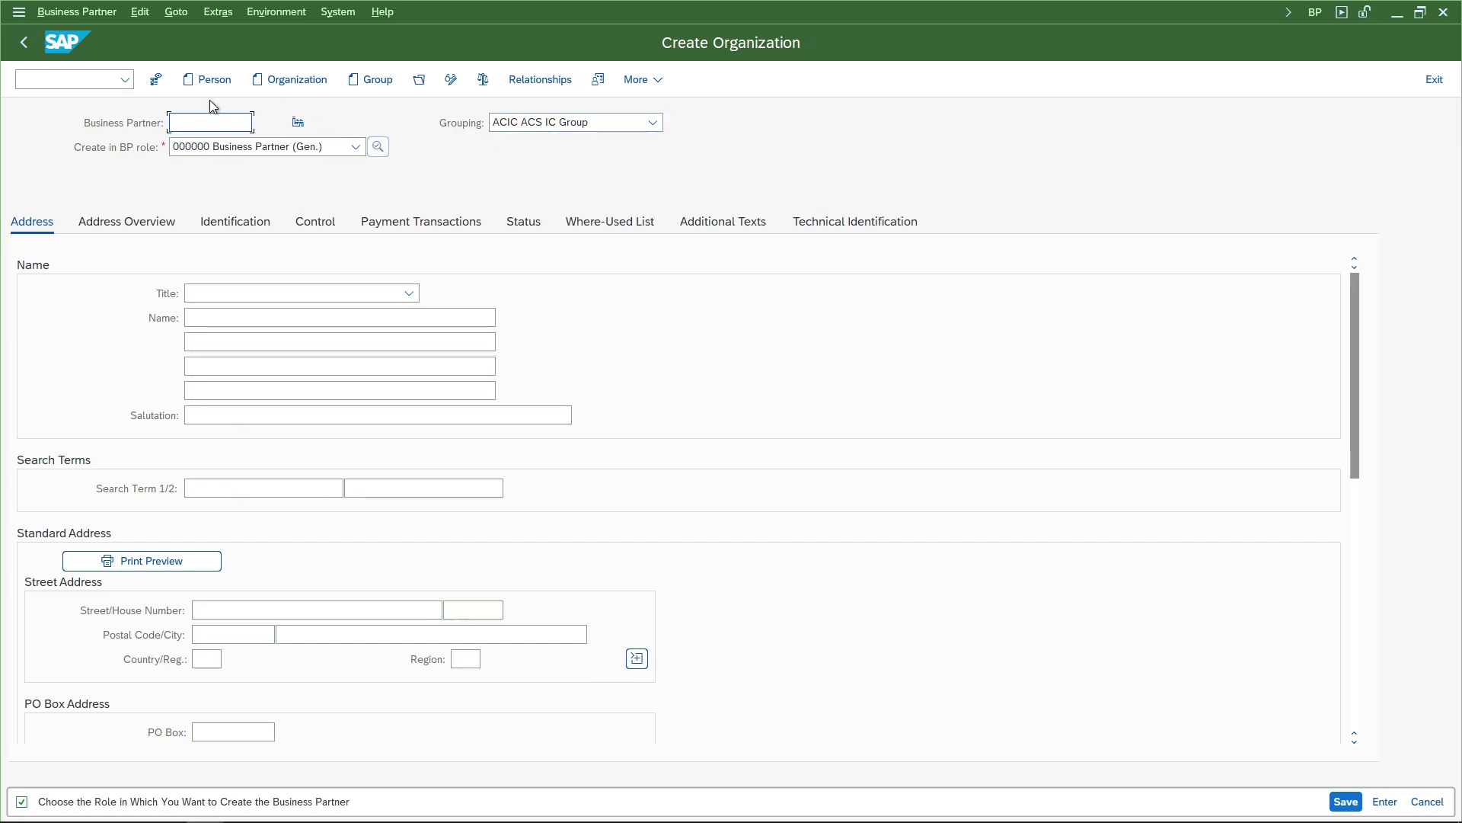
type("ACSAC20")
left_click(272, 145)
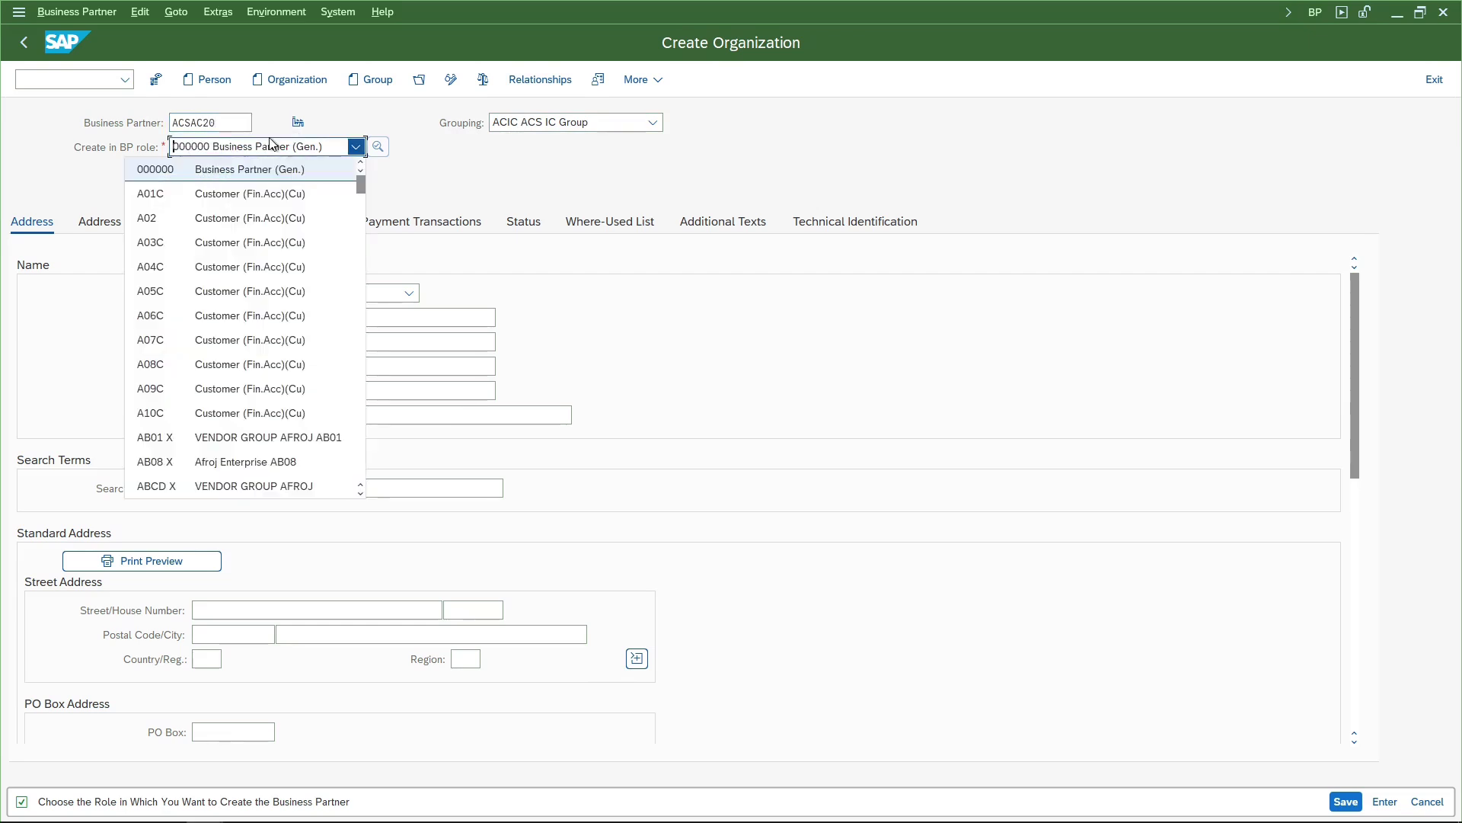
type("FLCU")
key("Return")
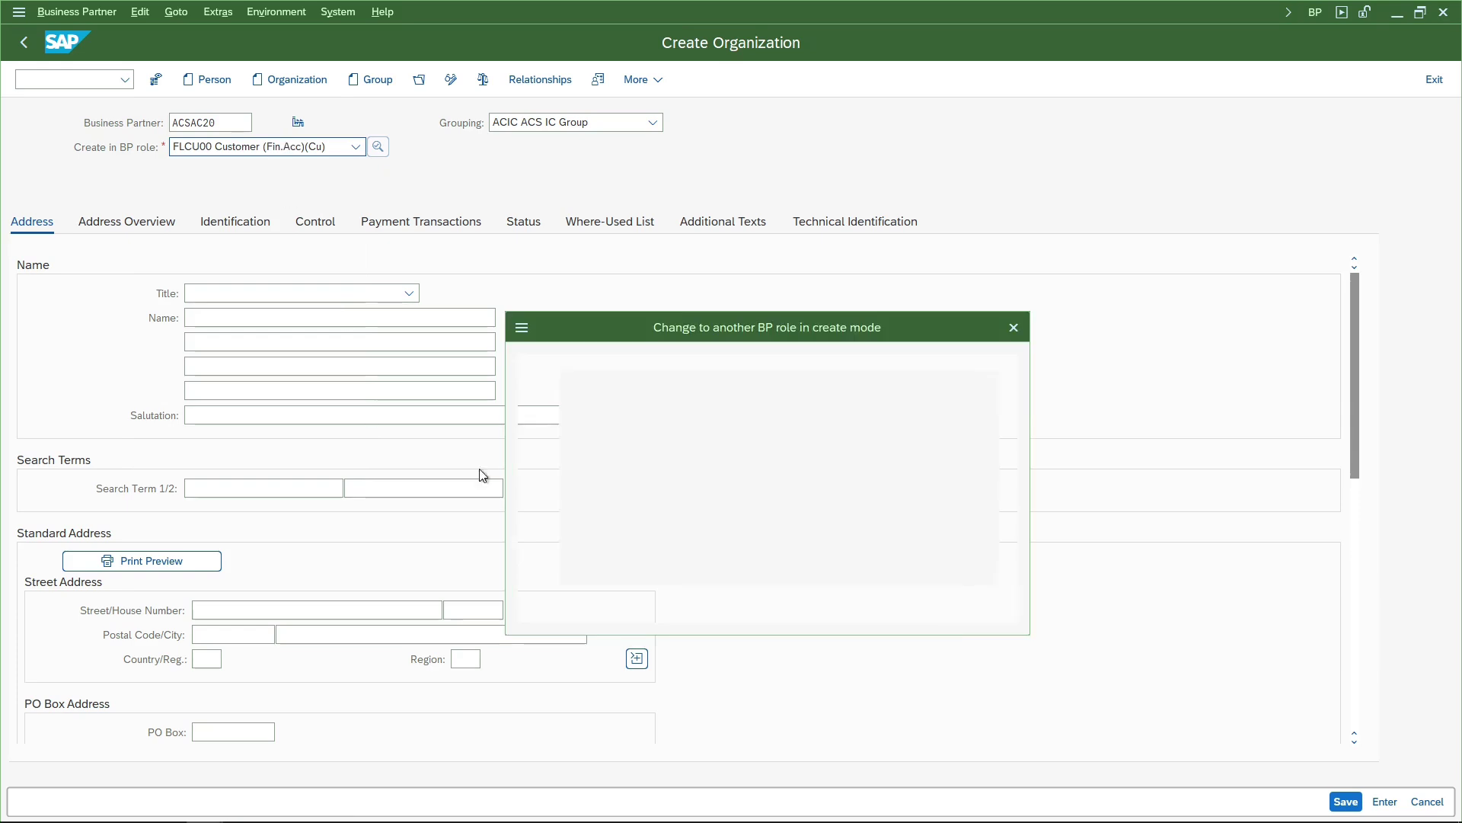
key("Return")
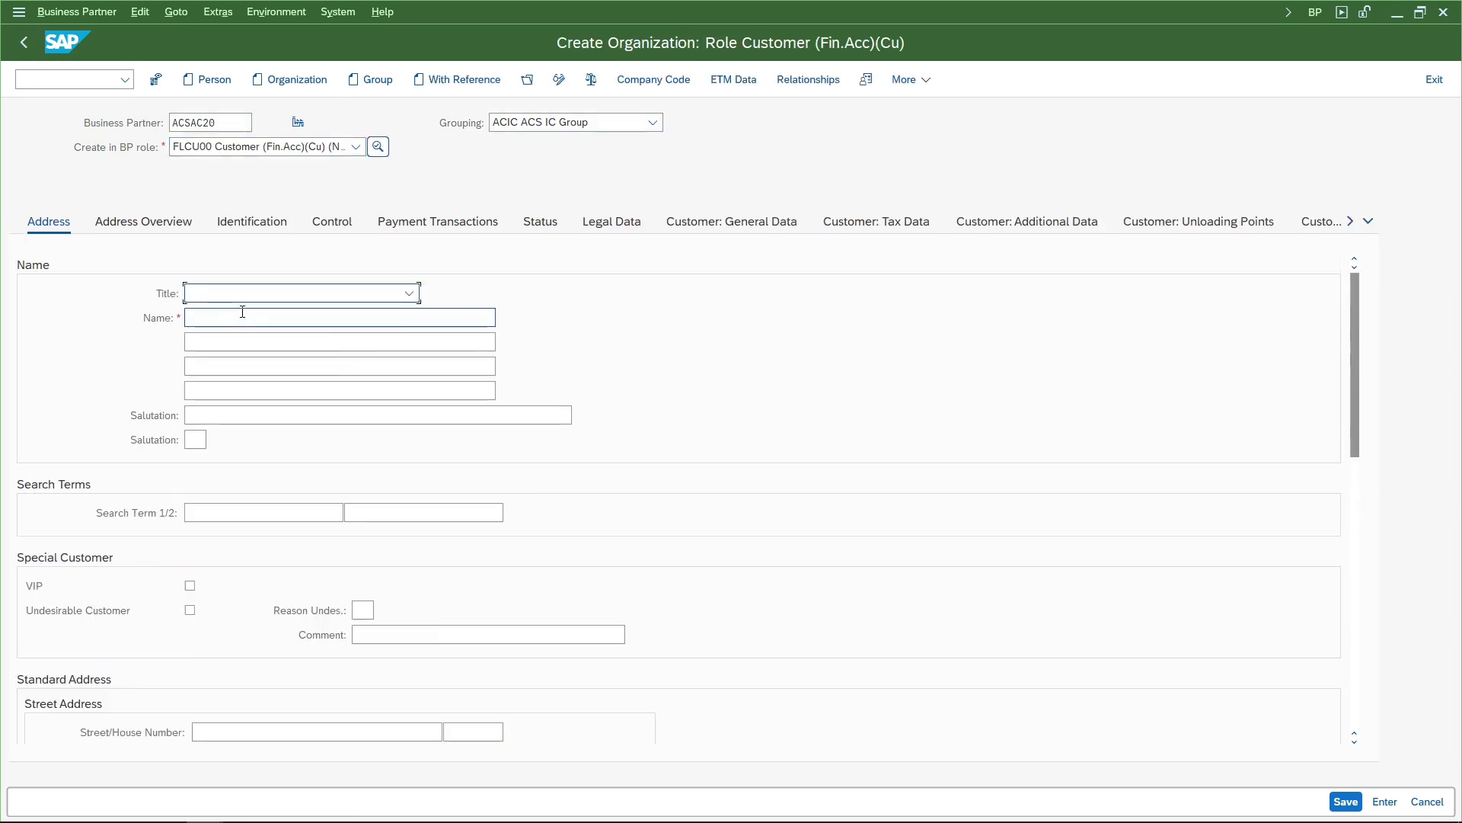
Name the organization AC20 Intercompany Customer and enter AC20 IC Customer as its search term.
left_click(237, 319)
type("AC20 I")
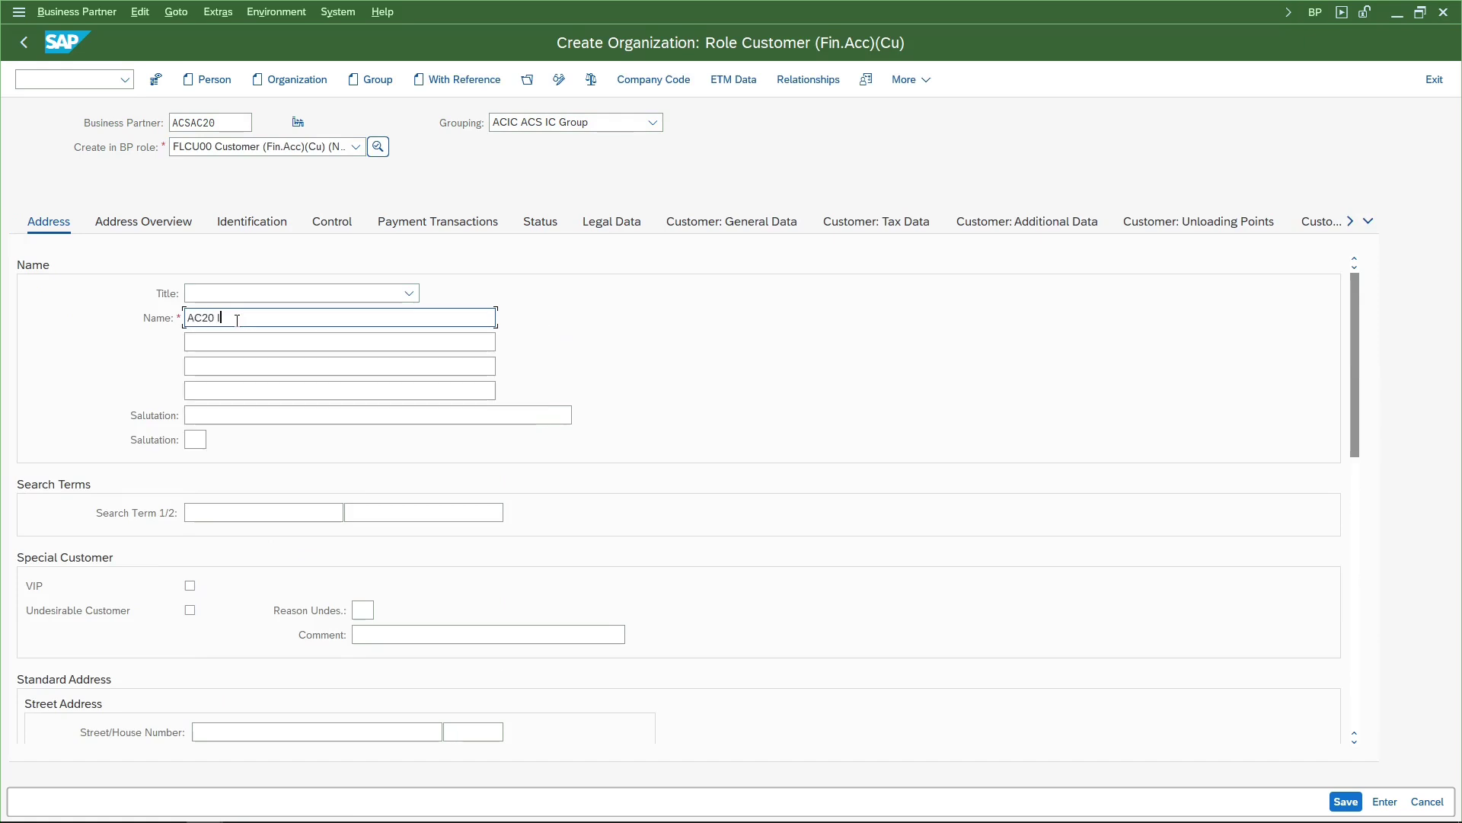
type("ntercompany Customer")
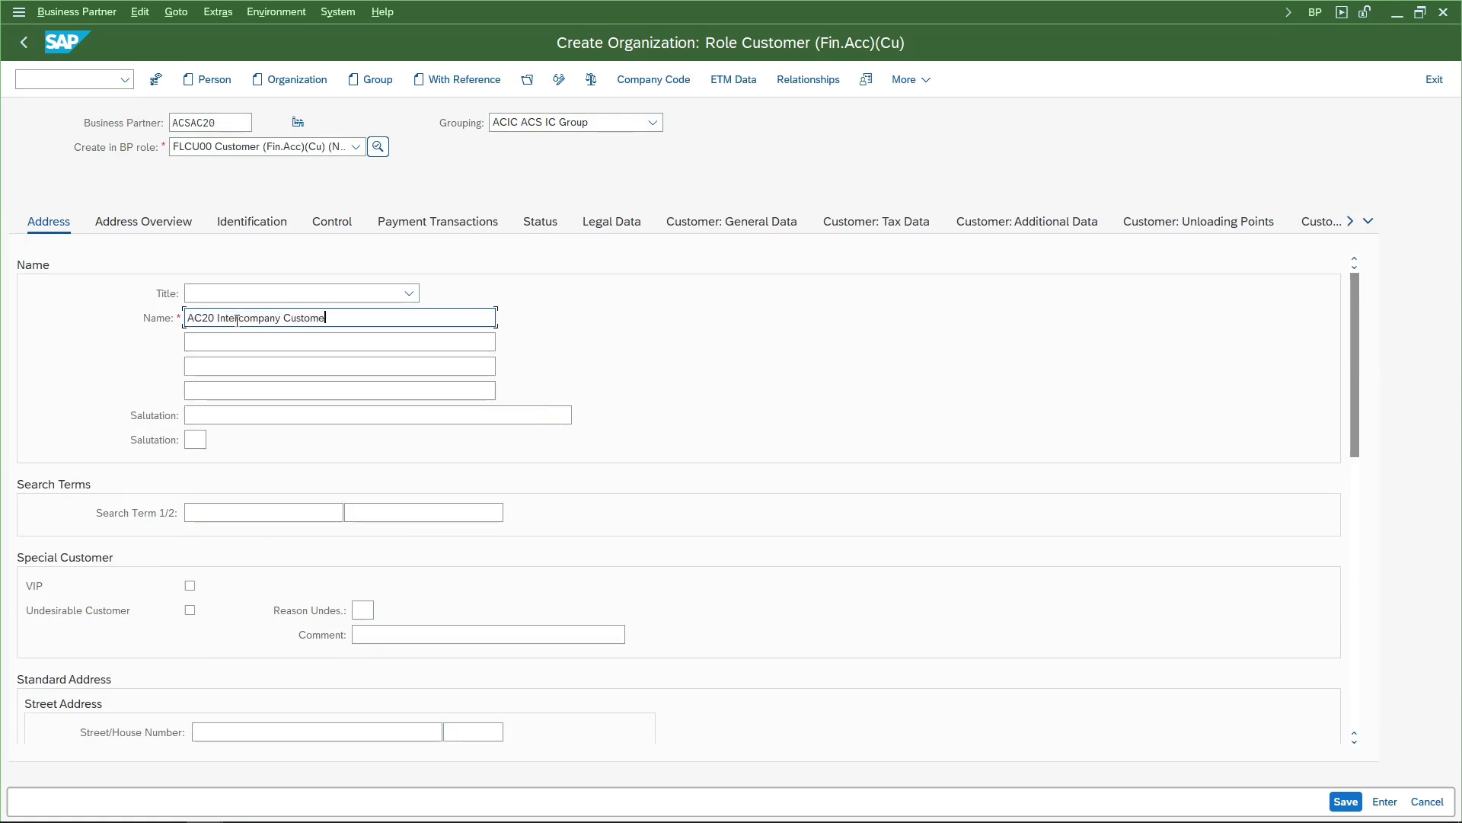
left_click(241, 516)
type("AC2")
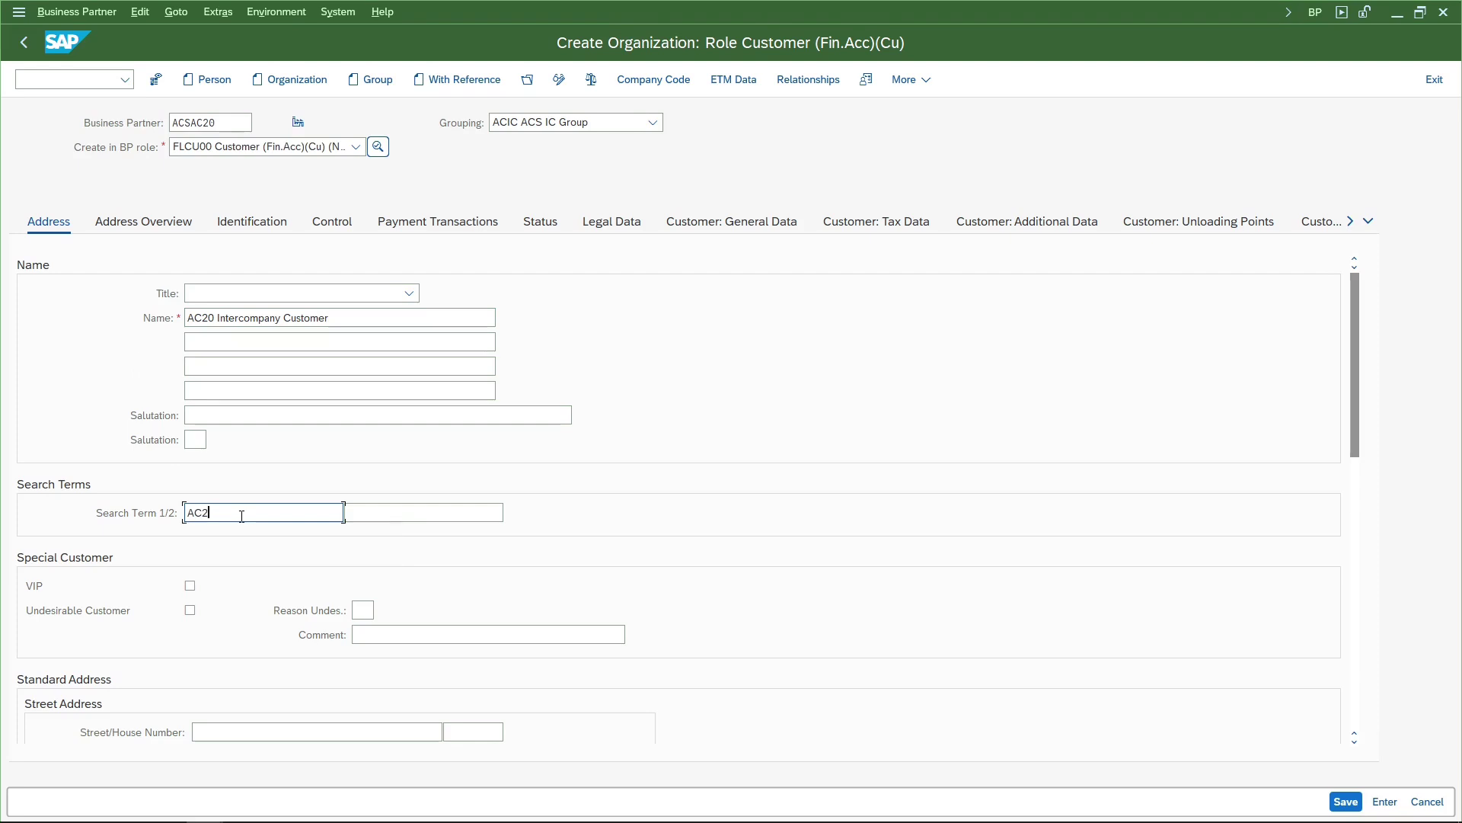
type("0 IC Customer")
Enter the customer's street address with country IN, region 36 and city Hyderabad.
scroll(244, 545, "down", 4)
left_click(237, 601)
left_click(206, 487)
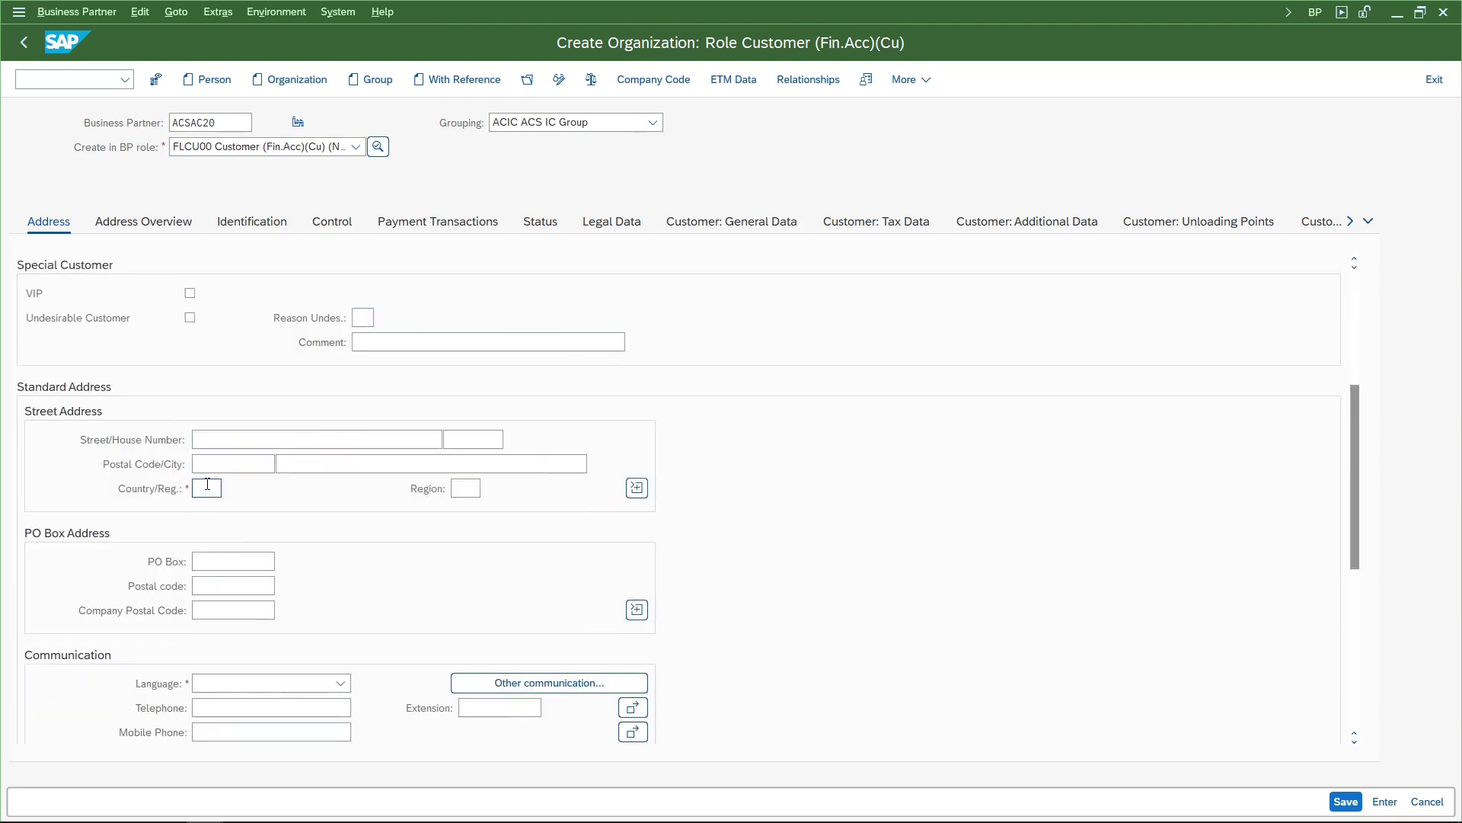
type("IN")
key("Tab")
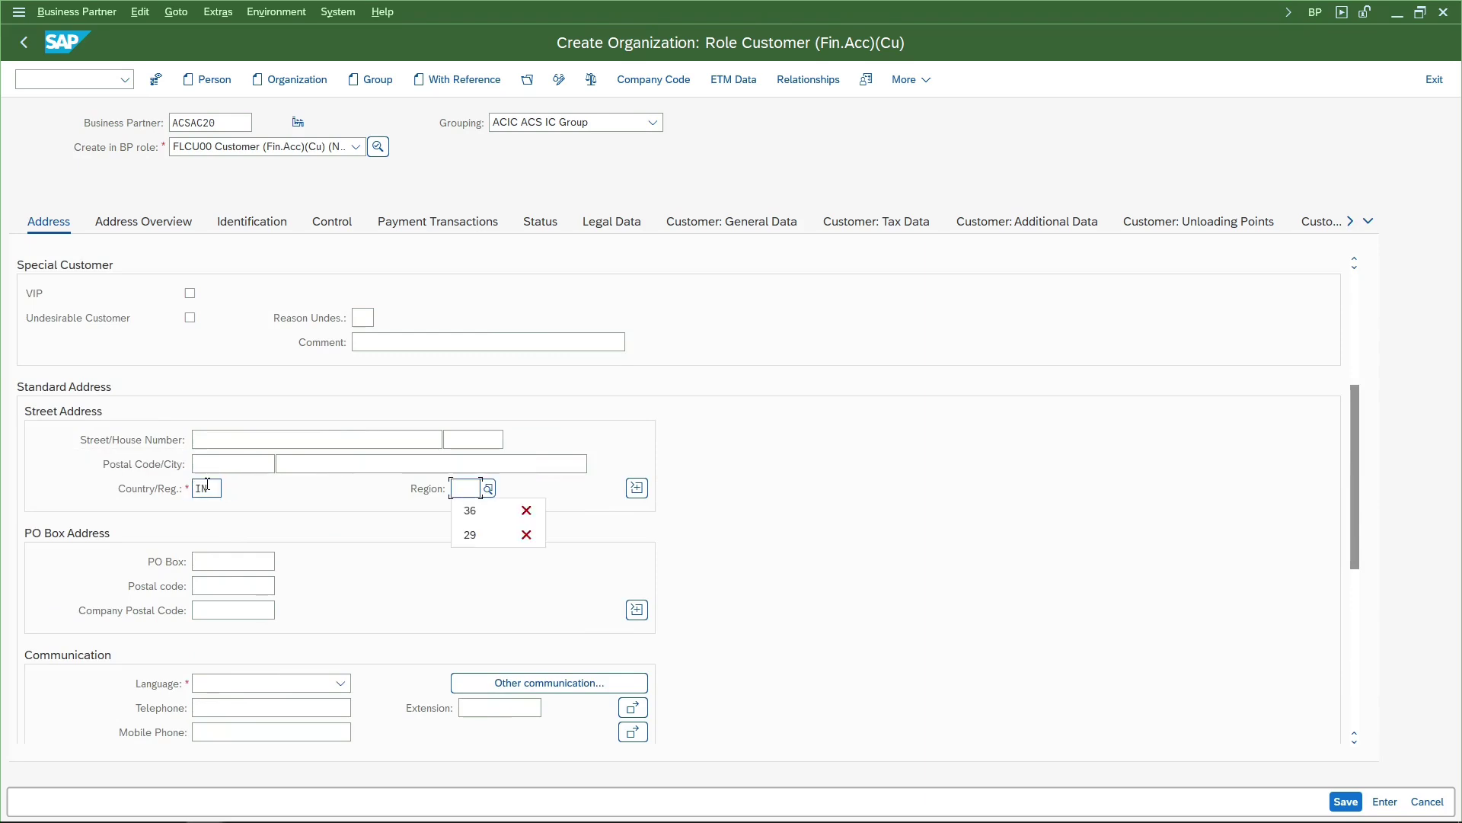
type("36")
key("shift+Tab")
key("shift+Tab")
type("Hyderabad")
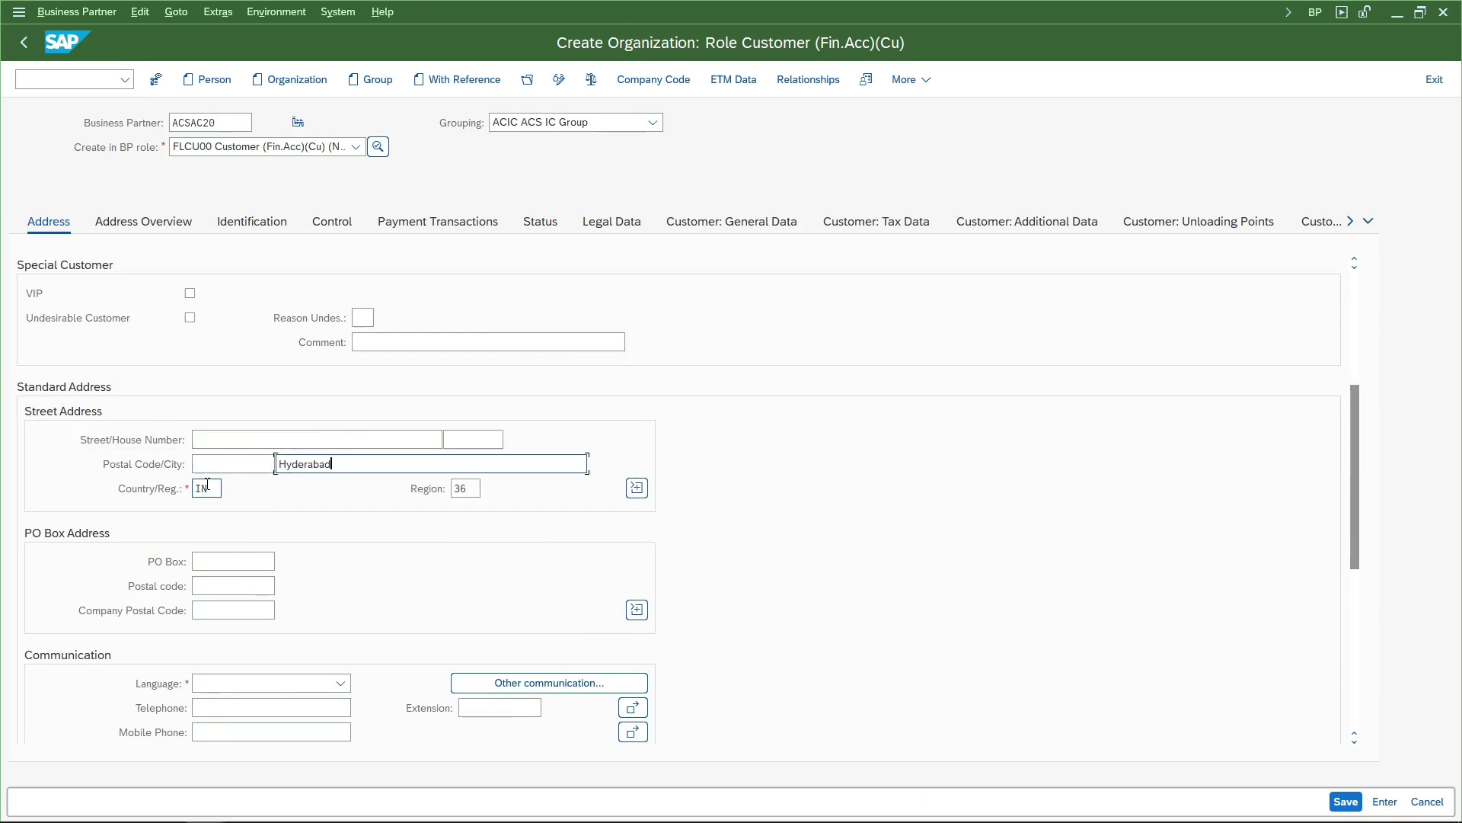
Set the customer's communication language to EN English.
scroll(201, 538, "down", 3)
left_click(239, 536)
left_click(239, 536)
type("EN English")
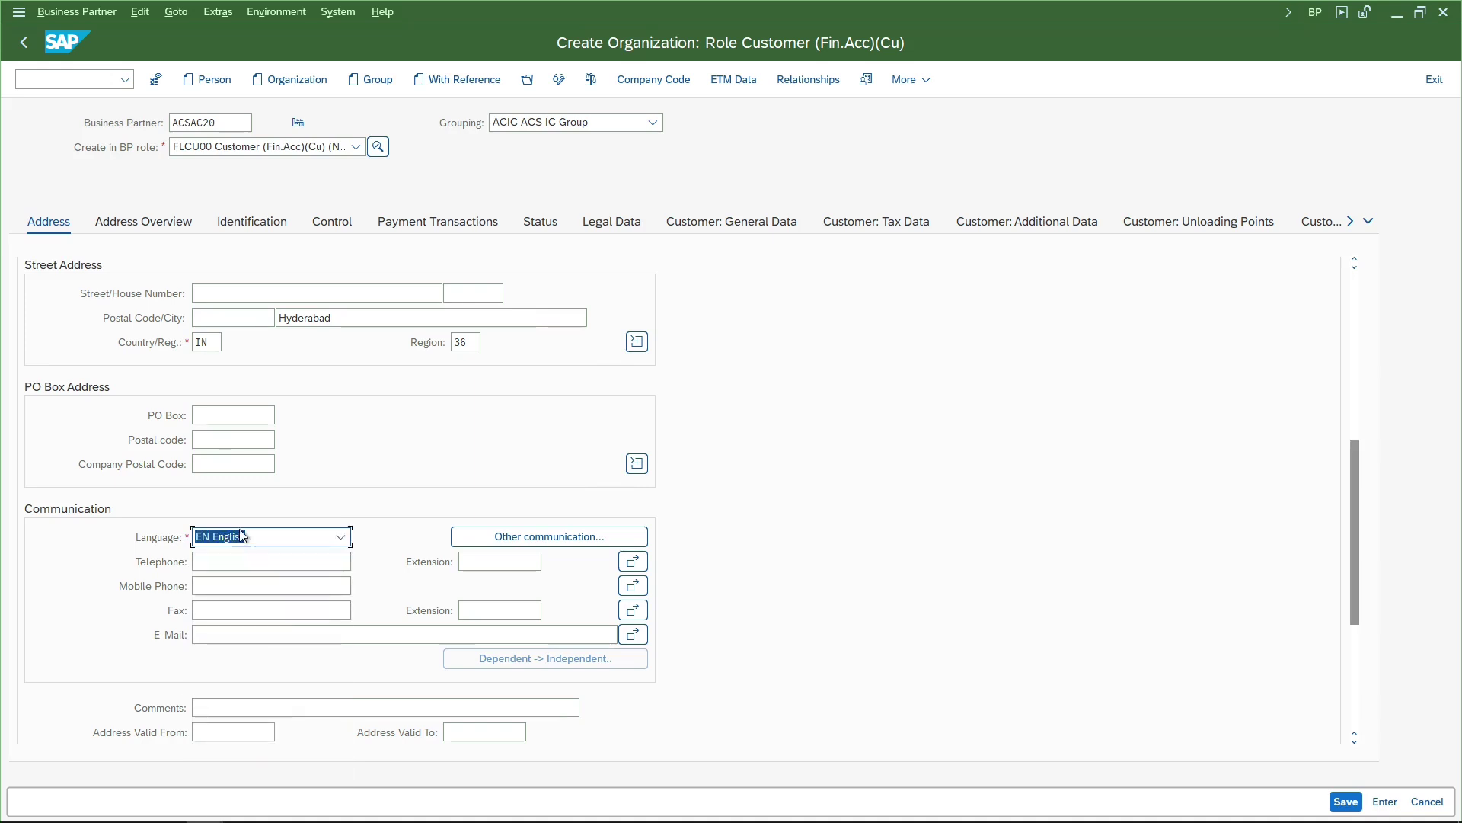
Open the customer's company code data and create it for company code AC00.
left_click(637, 73)
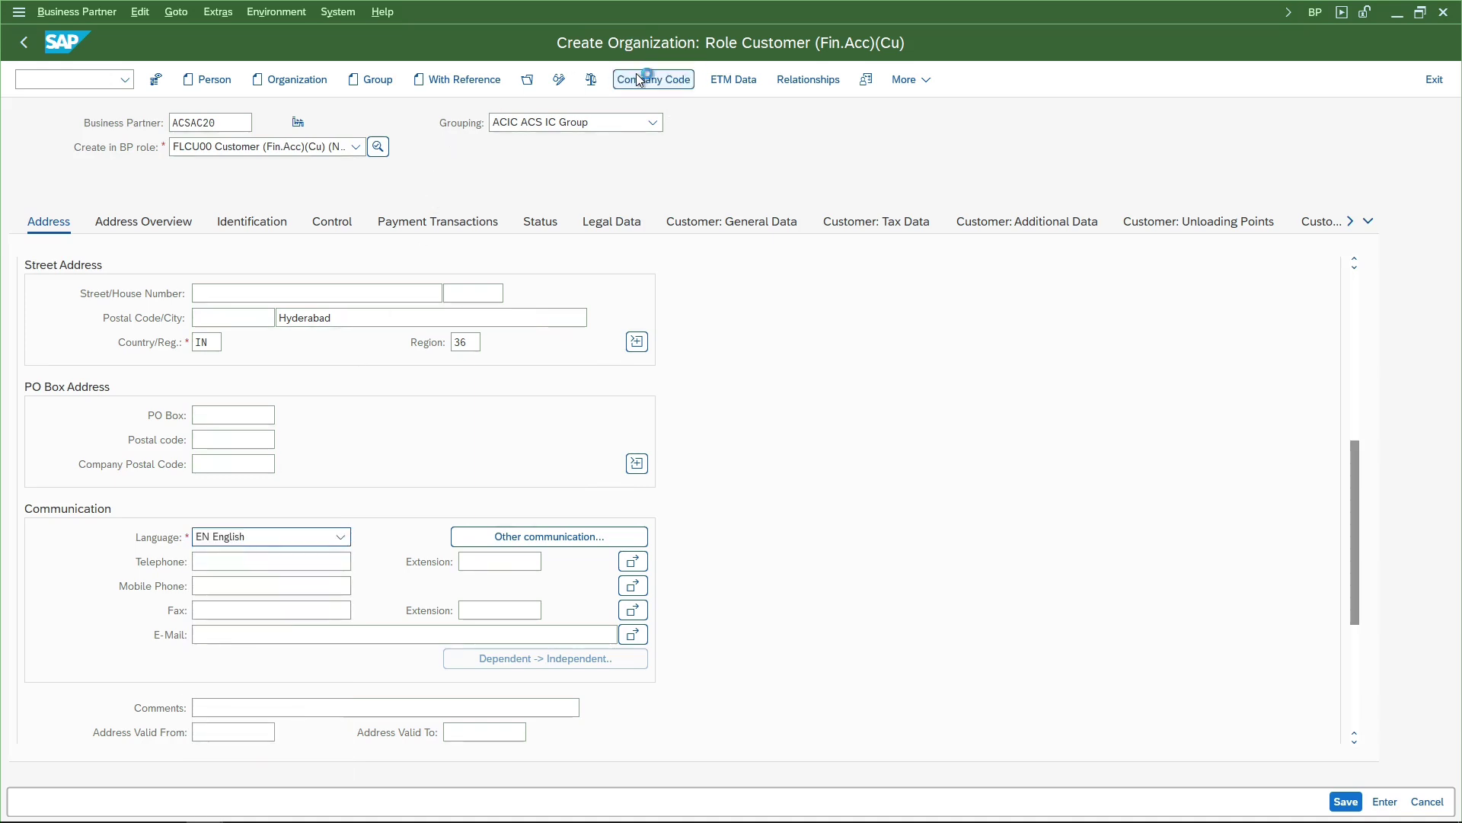
type("AC00")
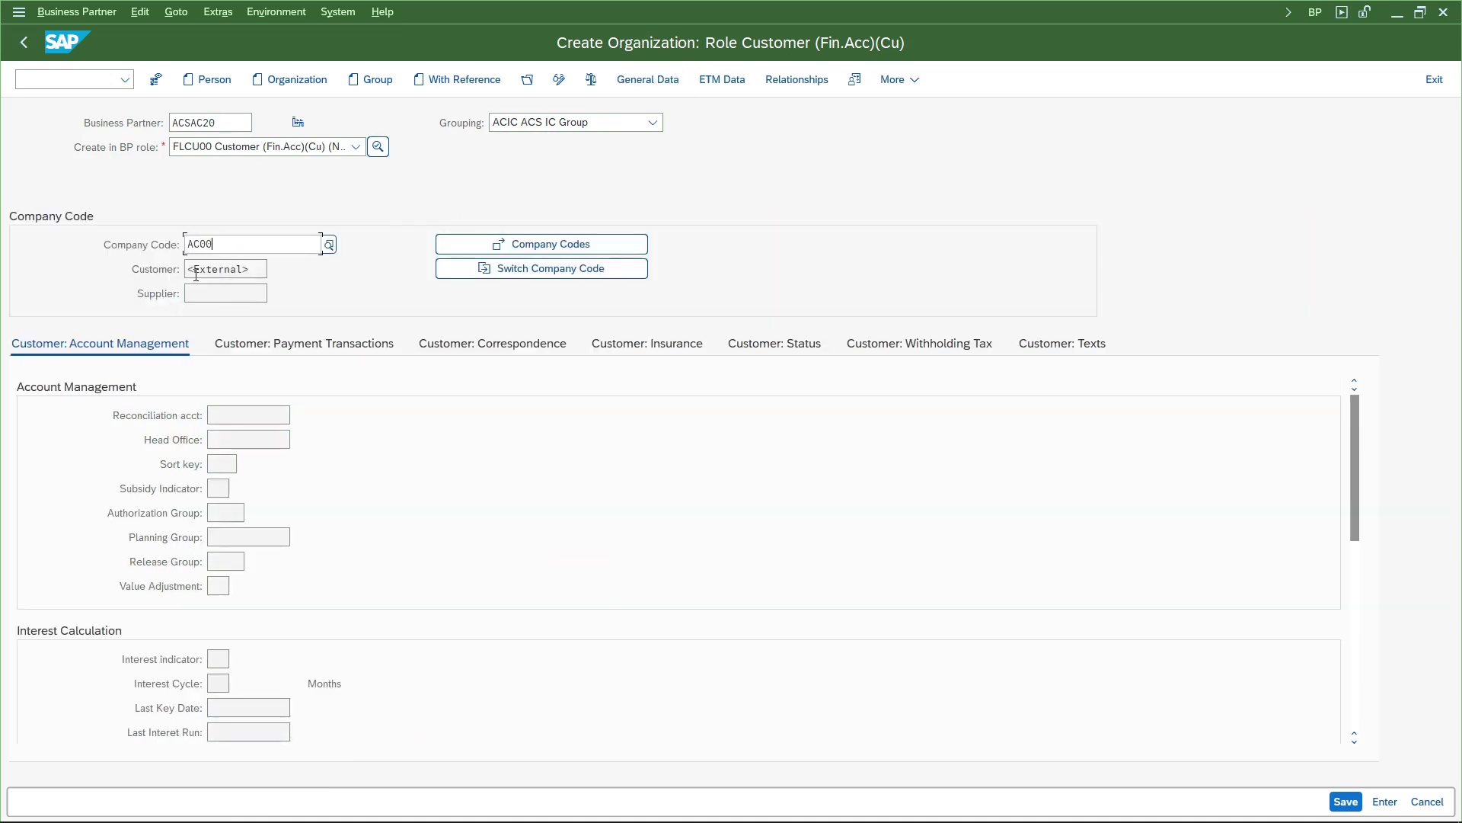
key("Return")
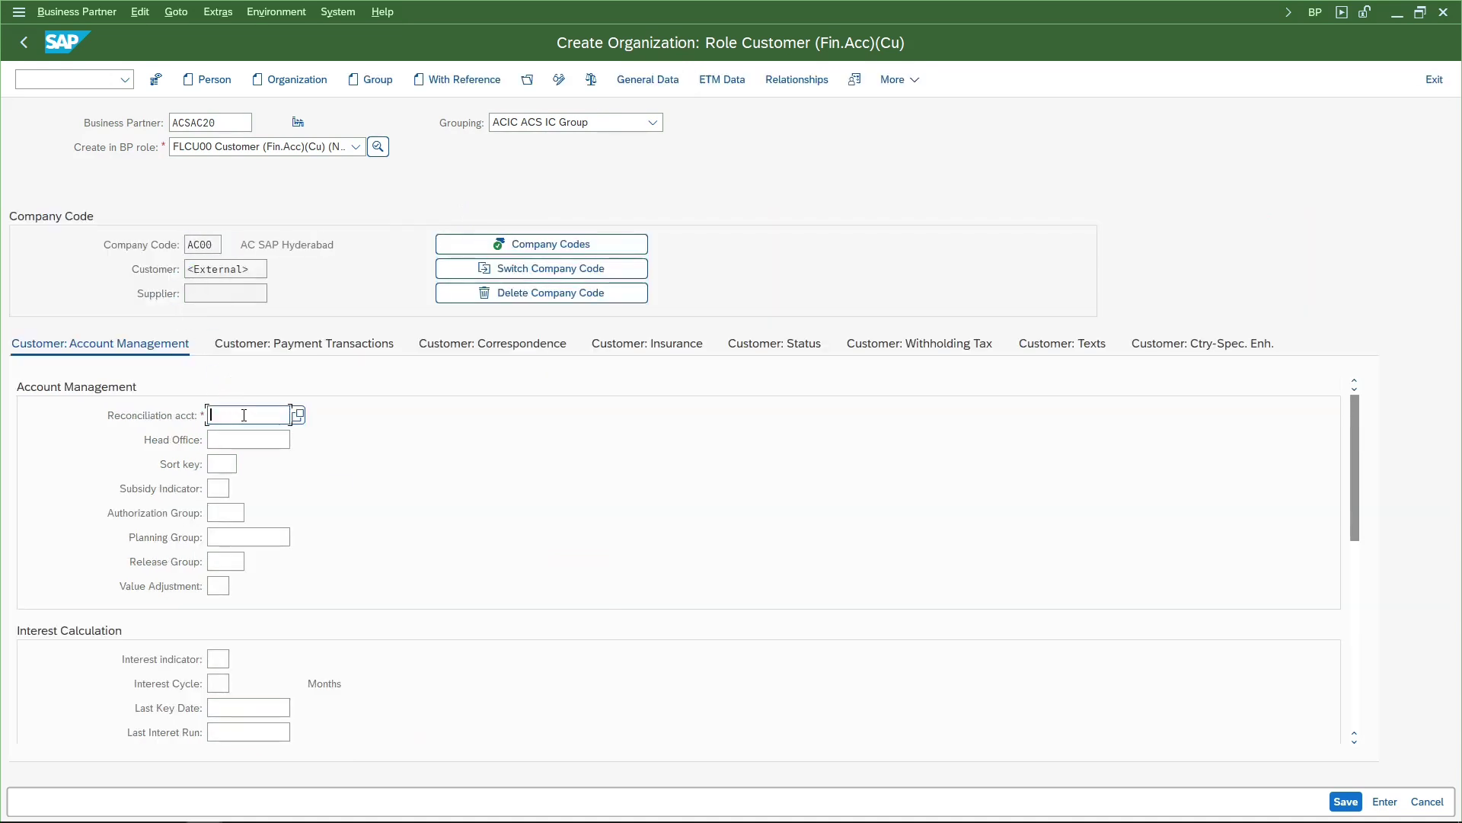
Enter reconciliation account CUST0001, sort key 001 and terms of payment 0002 for company code AC00.
key("F4")
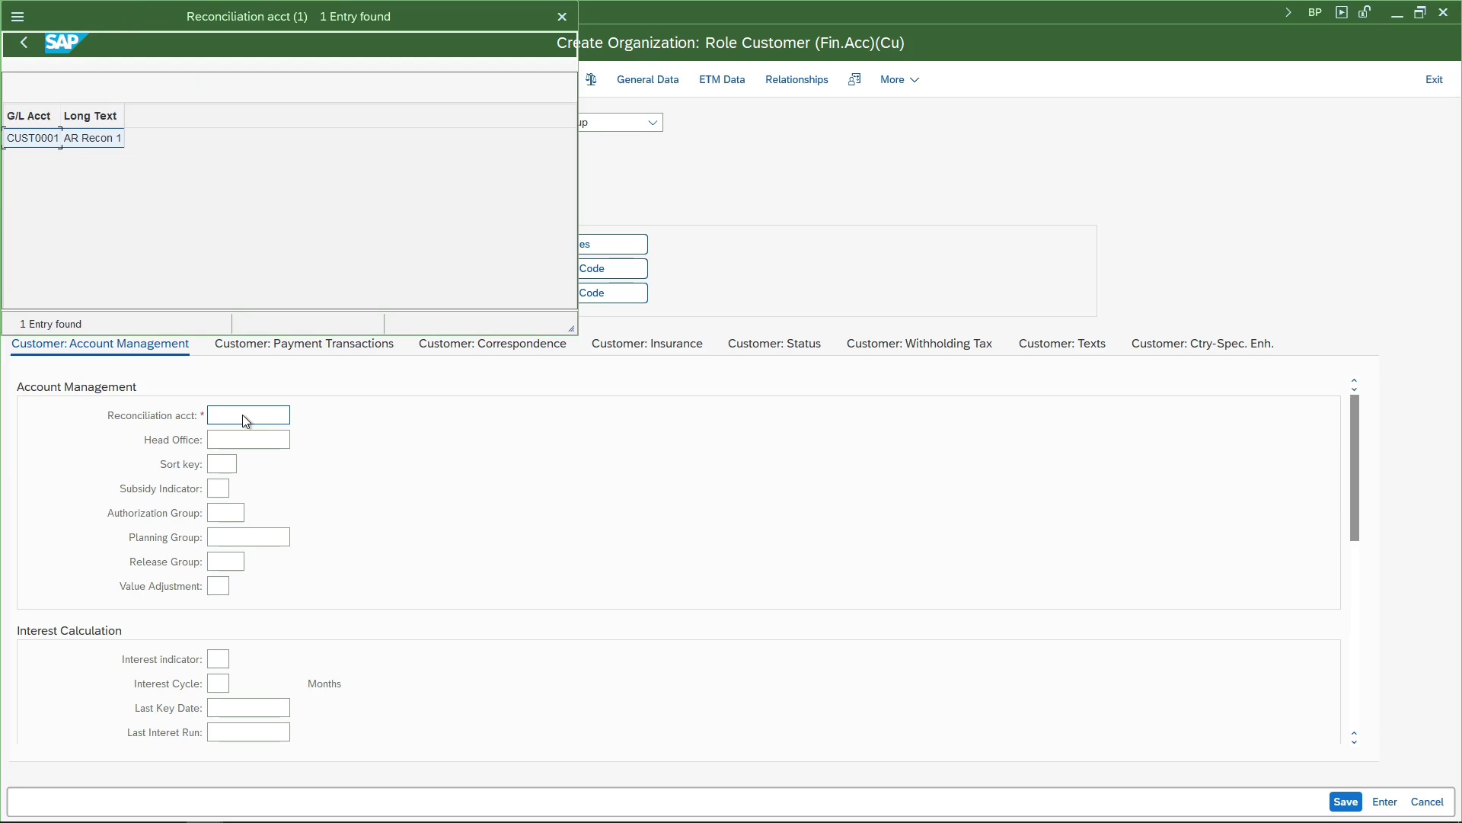
key("Return")
left_click(226, 466)
type("001")
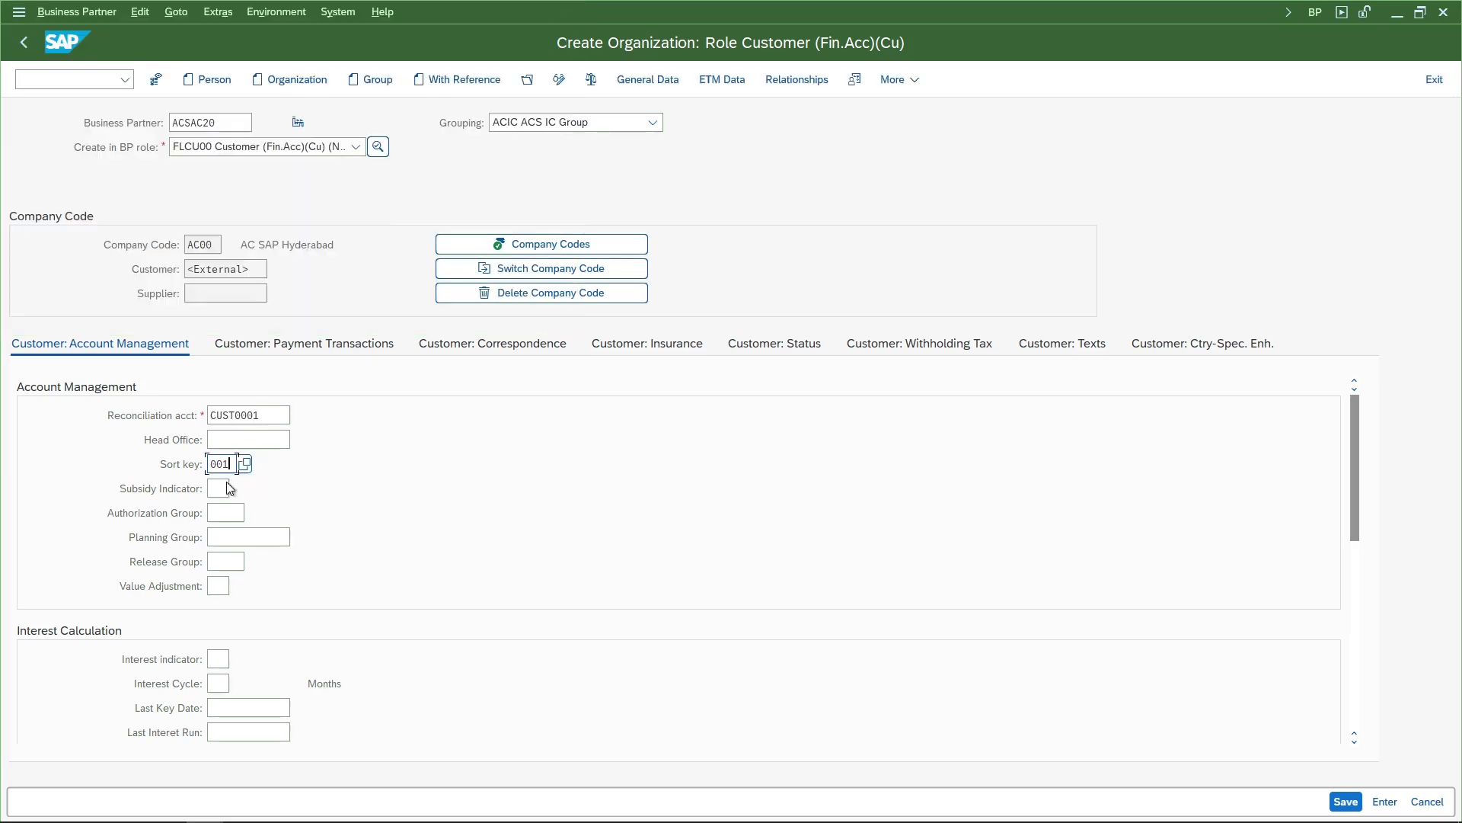
left_click(303, 344)
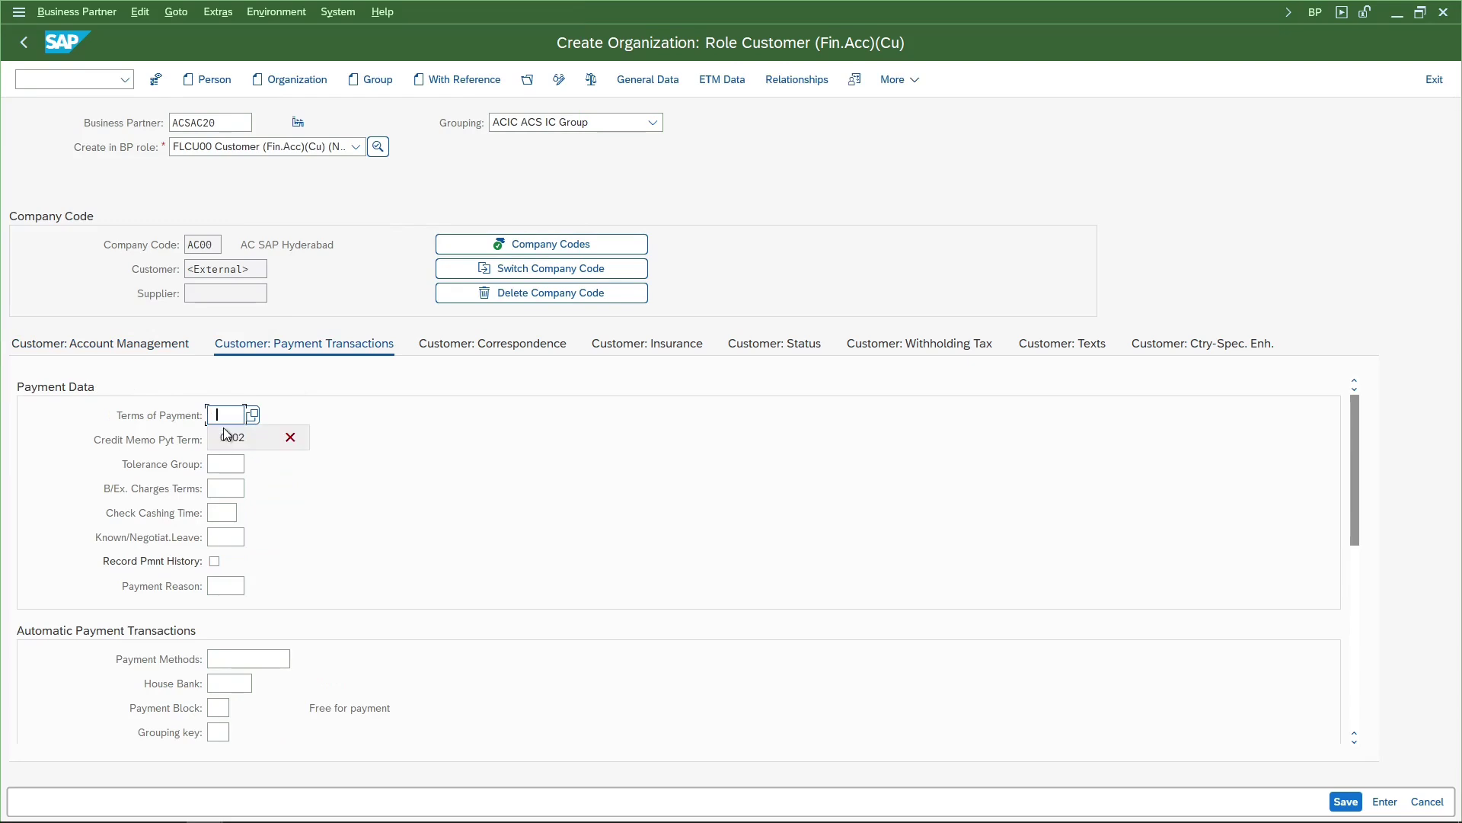
left_click(230, 438)
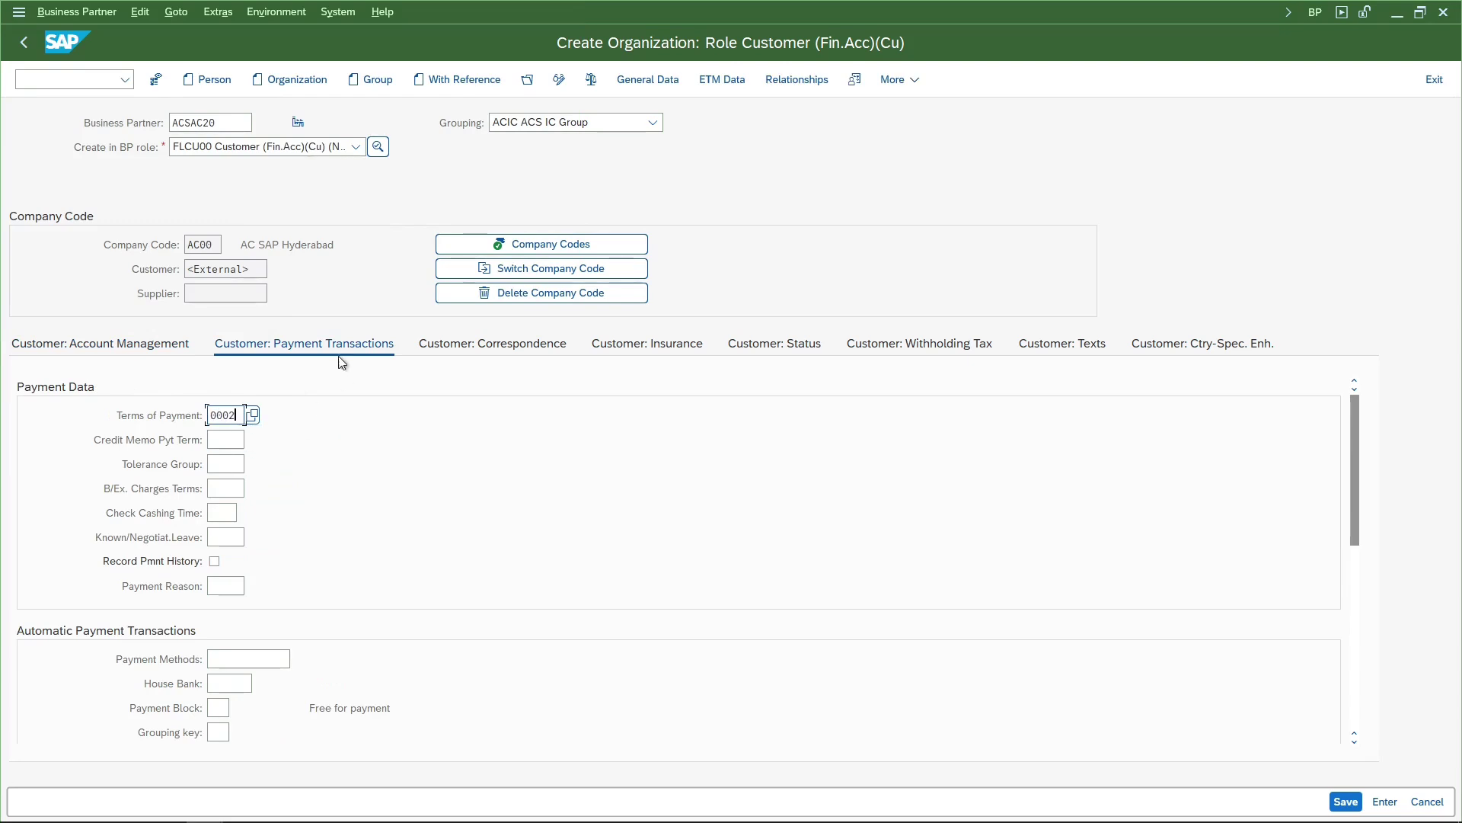
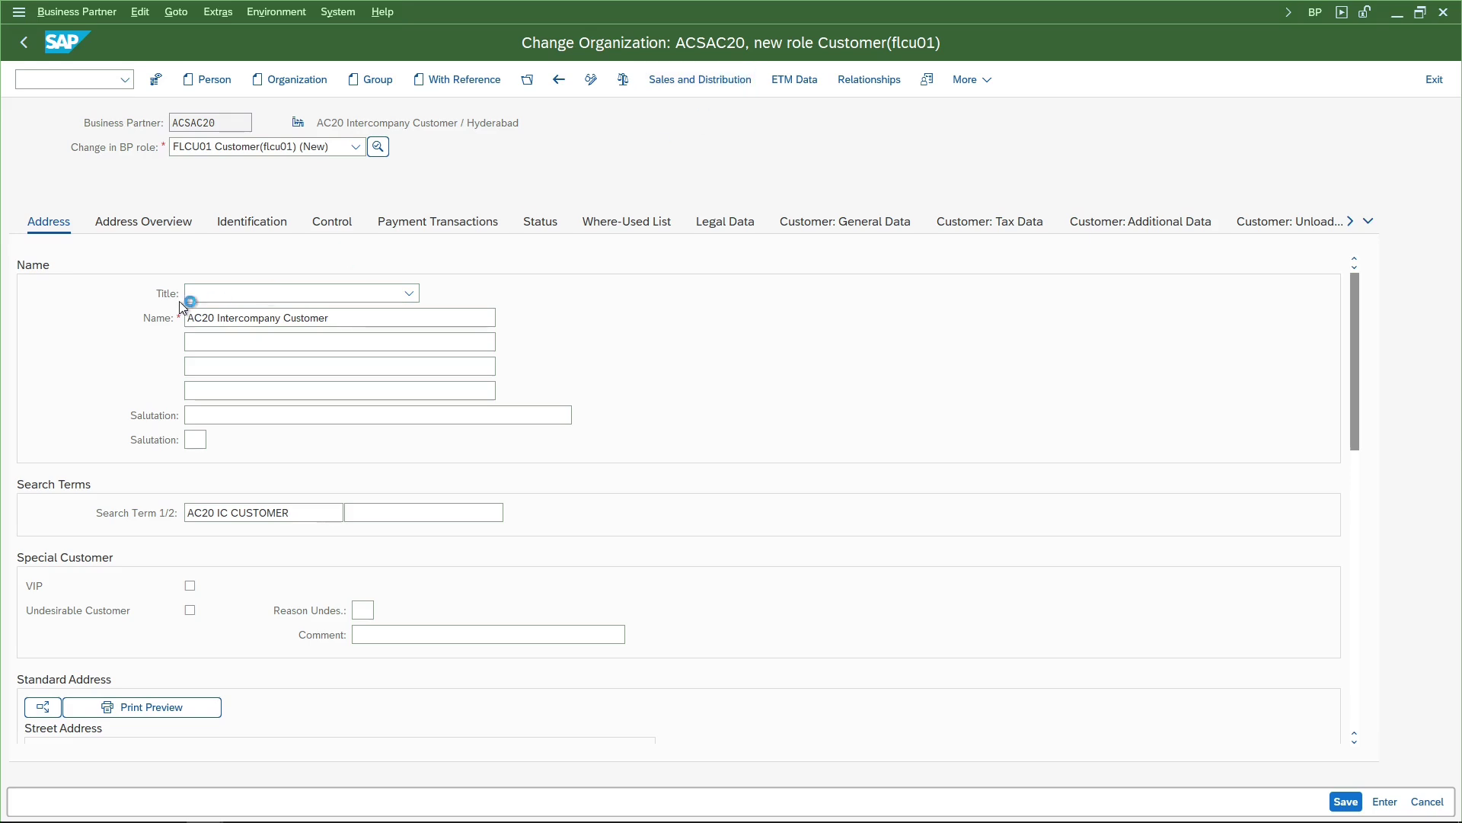
type("AC00")
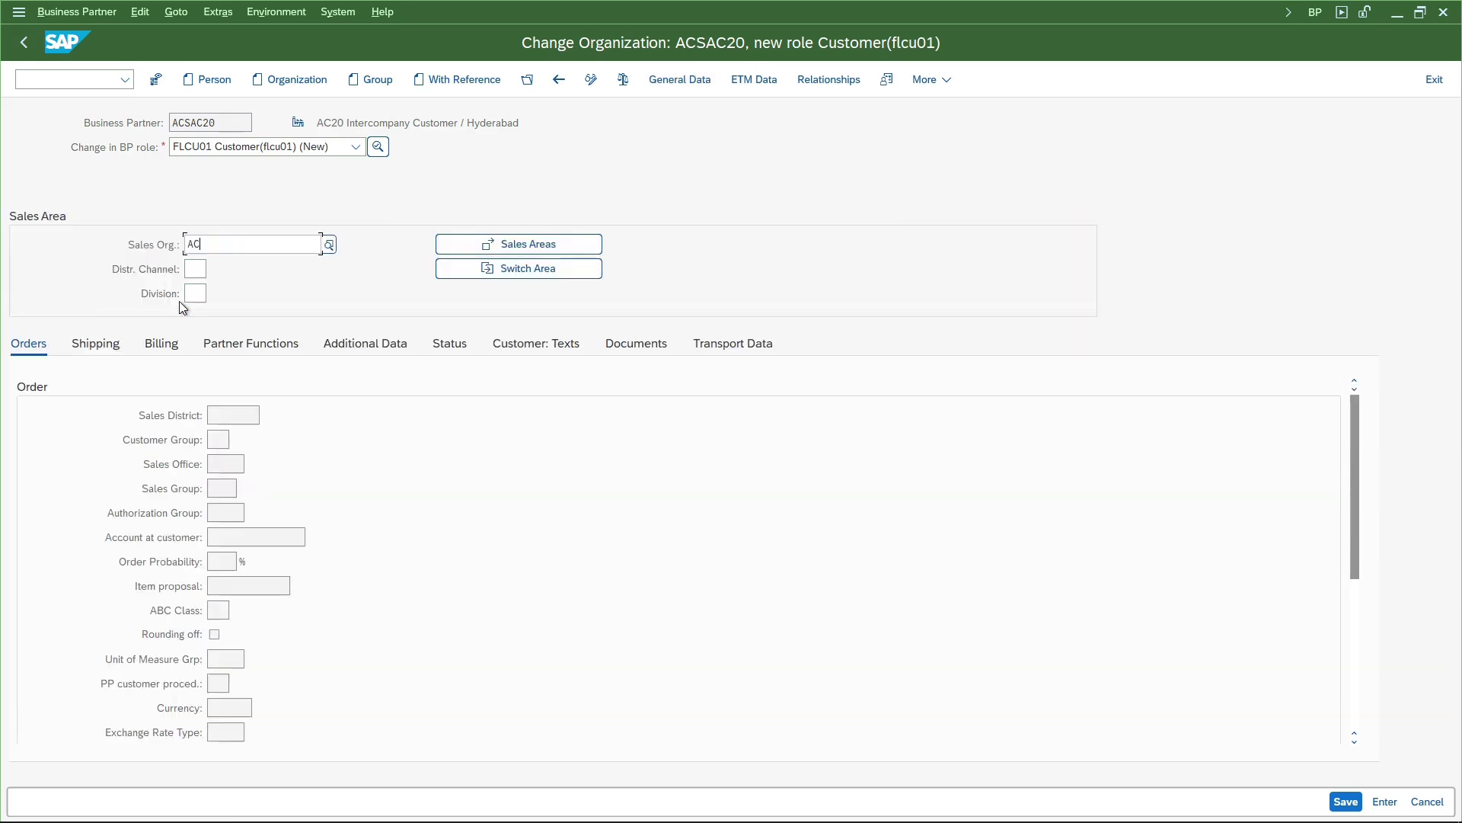
key("Return")
key("Return")
left_click(963, 571)
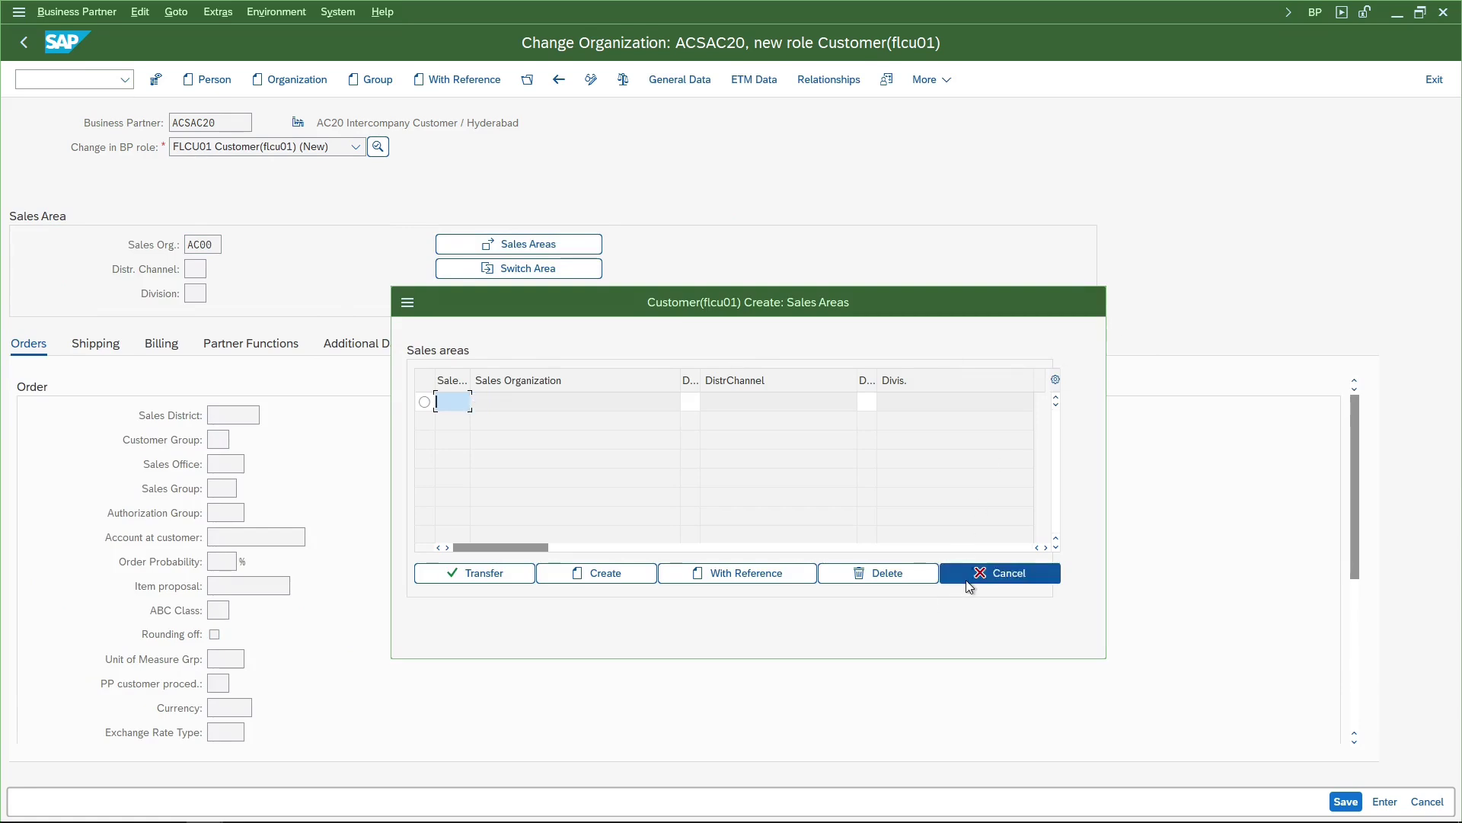
Create the customer's sales area with sales organization AC00, distribution channel AD and division AE.
type("AC00")
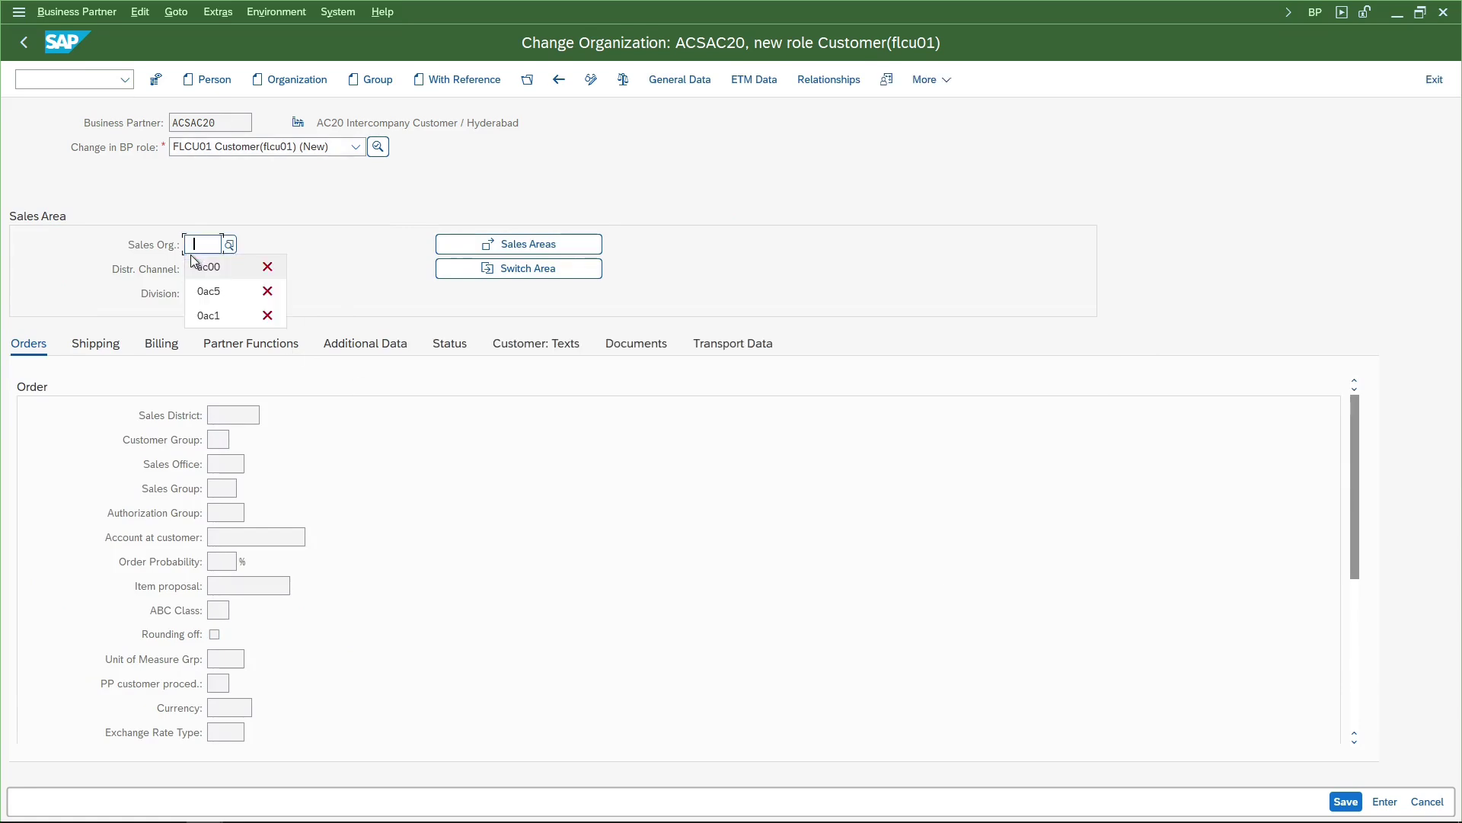
left_click(201, 270)
type("AD")
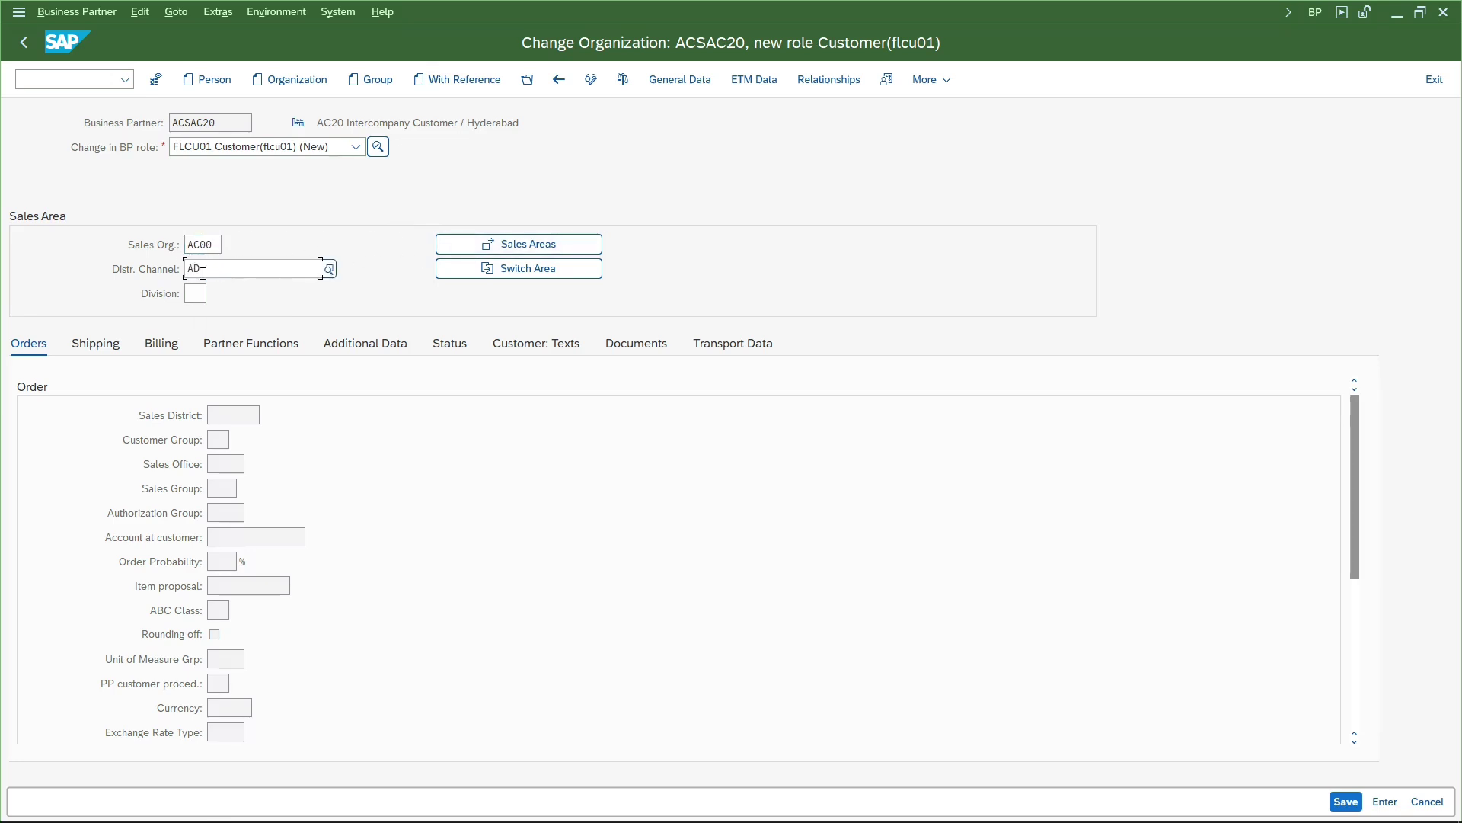
left_click(222, 361)
left_click(206, 294)
type("AB")
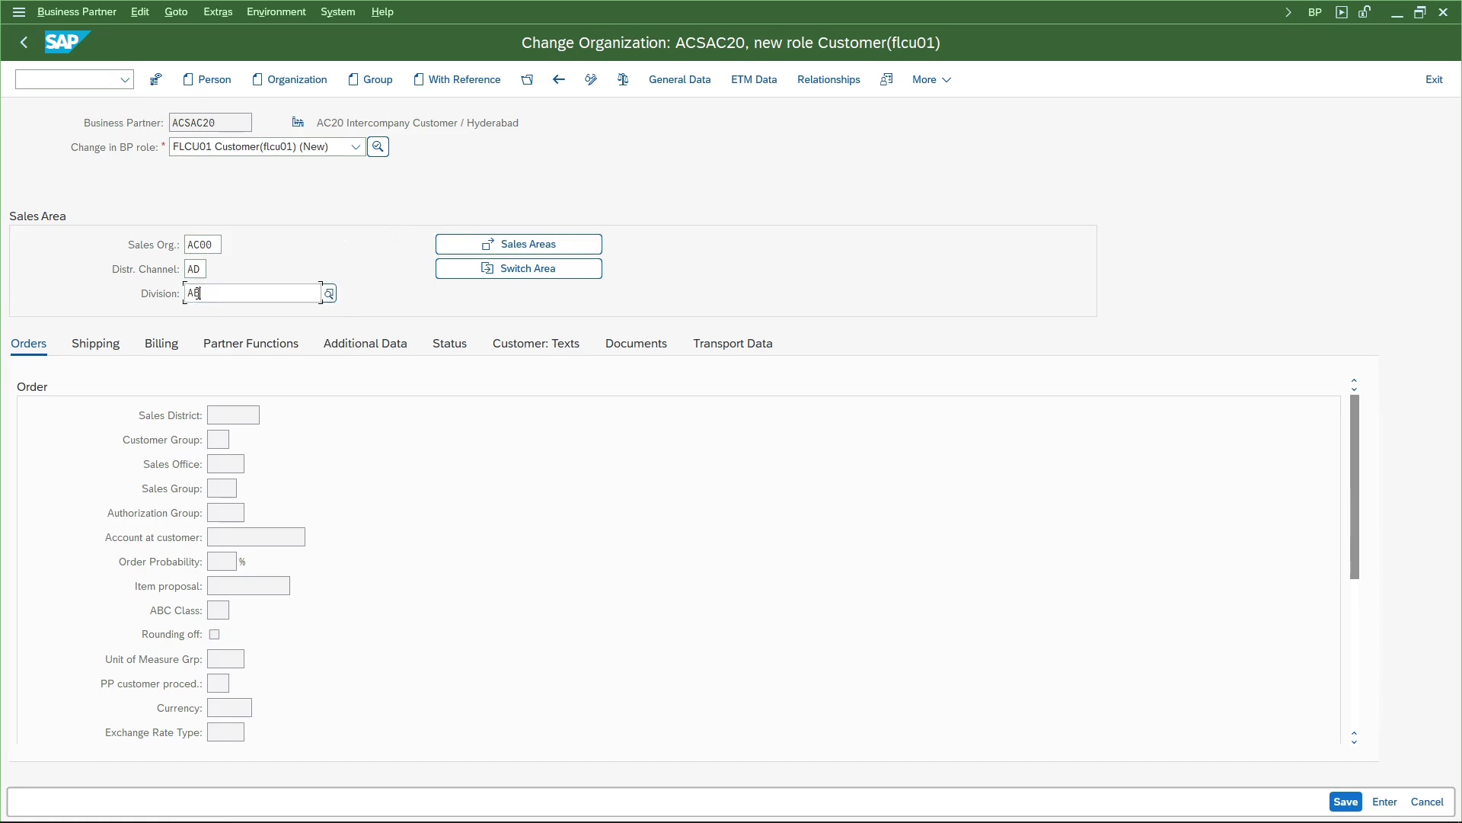
left_click(287, 385)
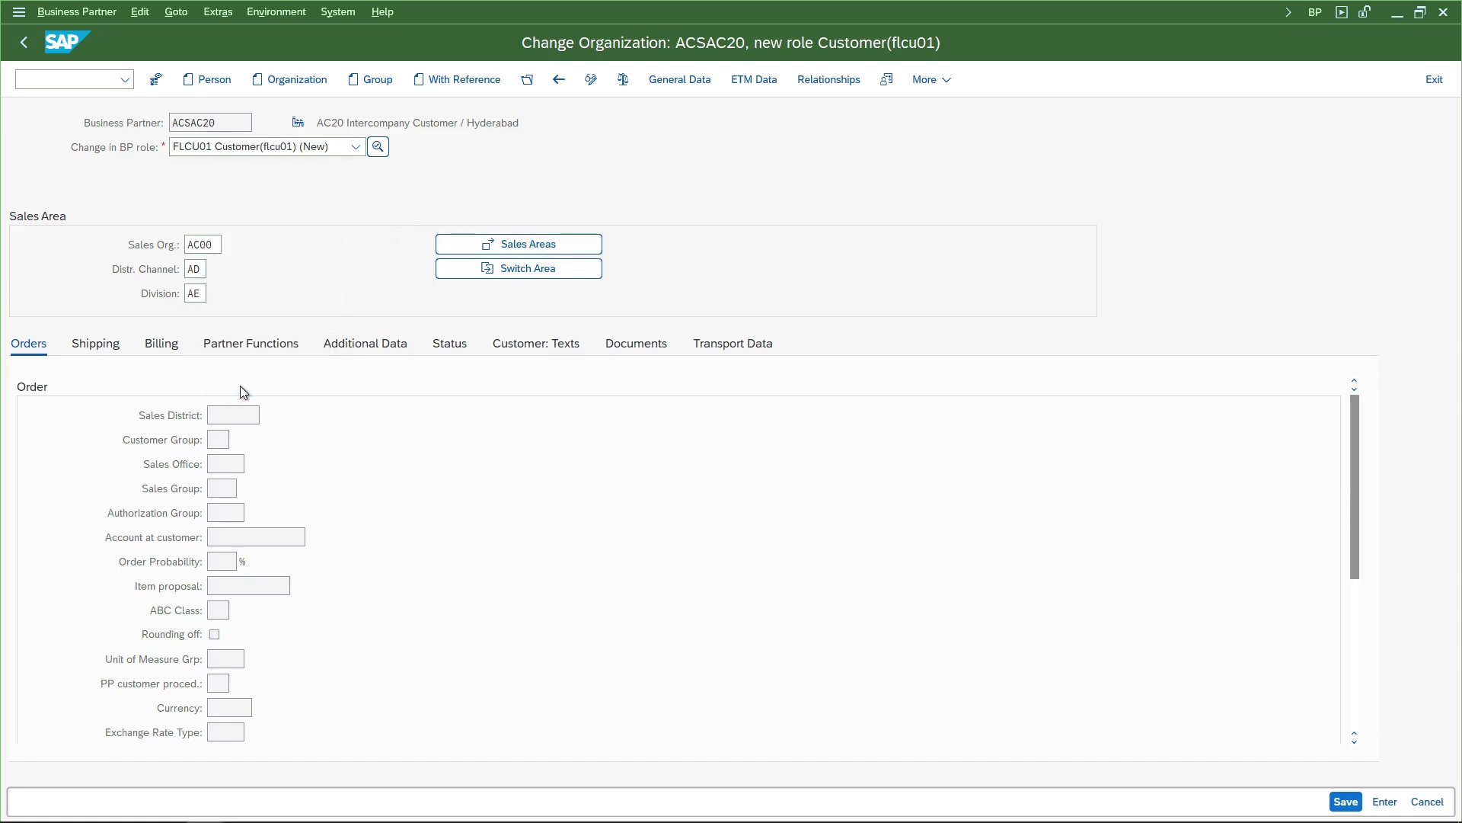
left_click(217, 441)
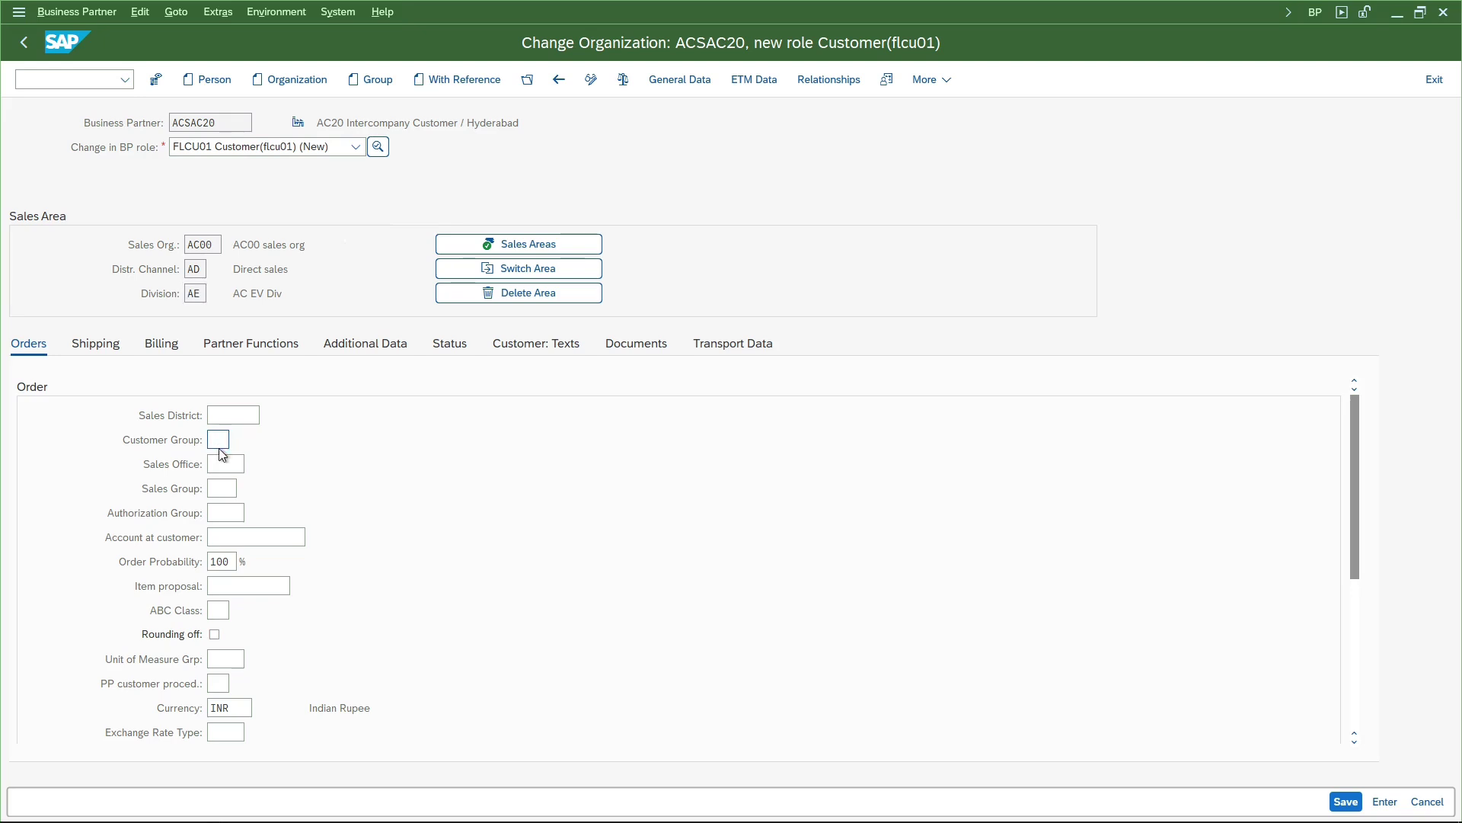
left_click(237, 440)
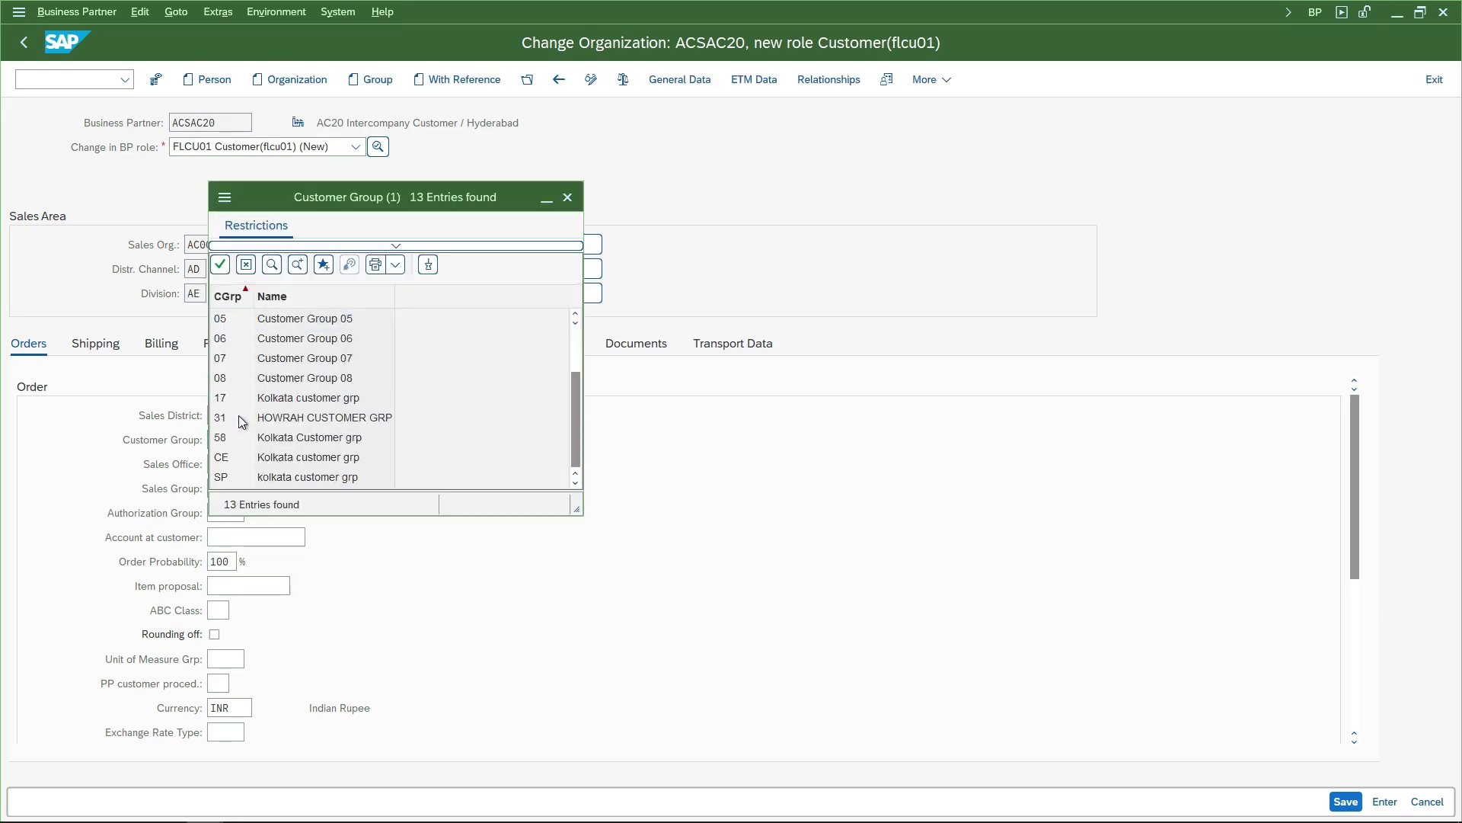
double_click(244, 474)
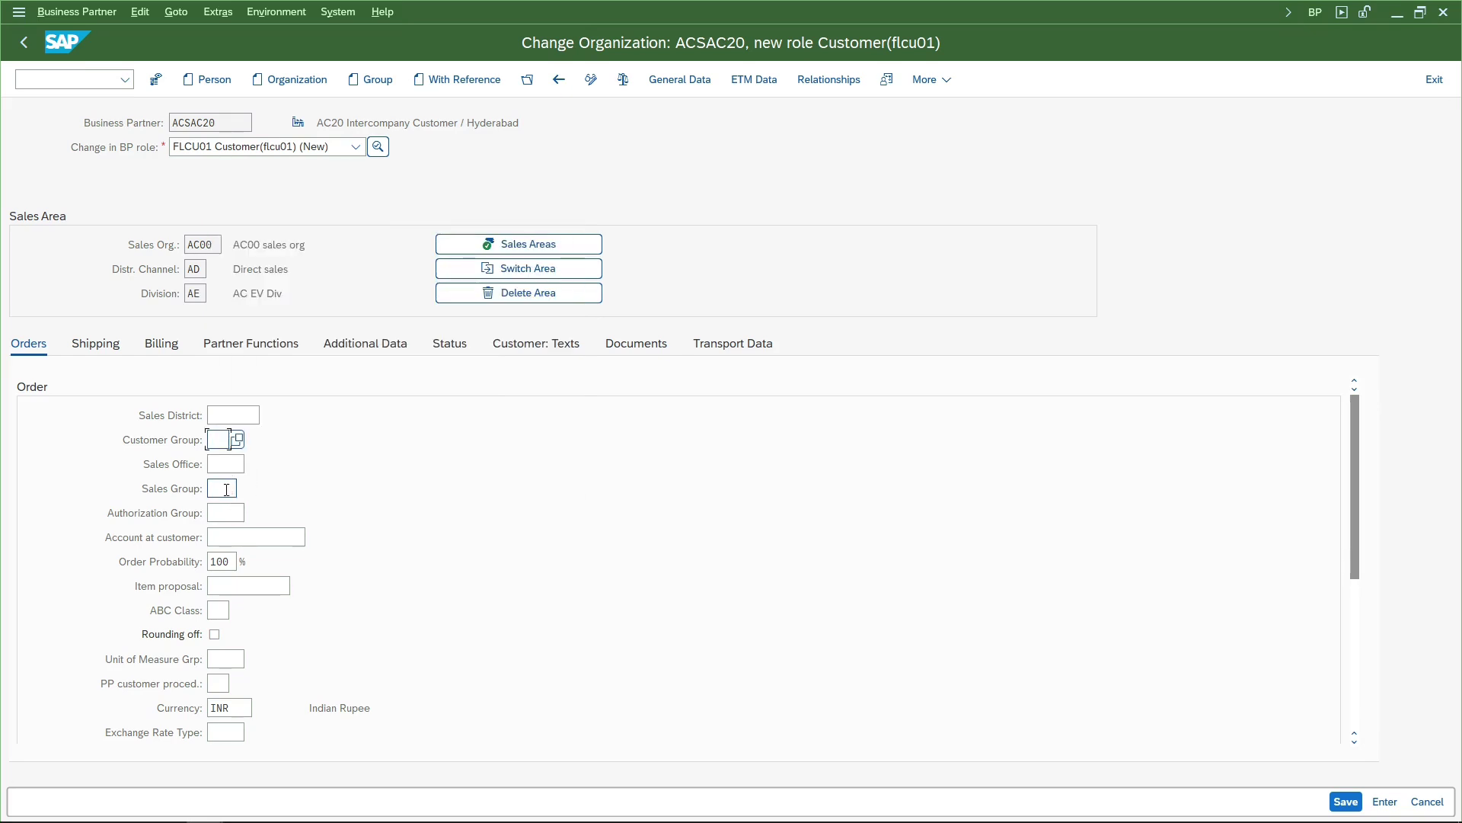
Assign sales group ACS, belonging to sales office AC00, in the customer's order data.
left_click(227, 489)
key("F4")
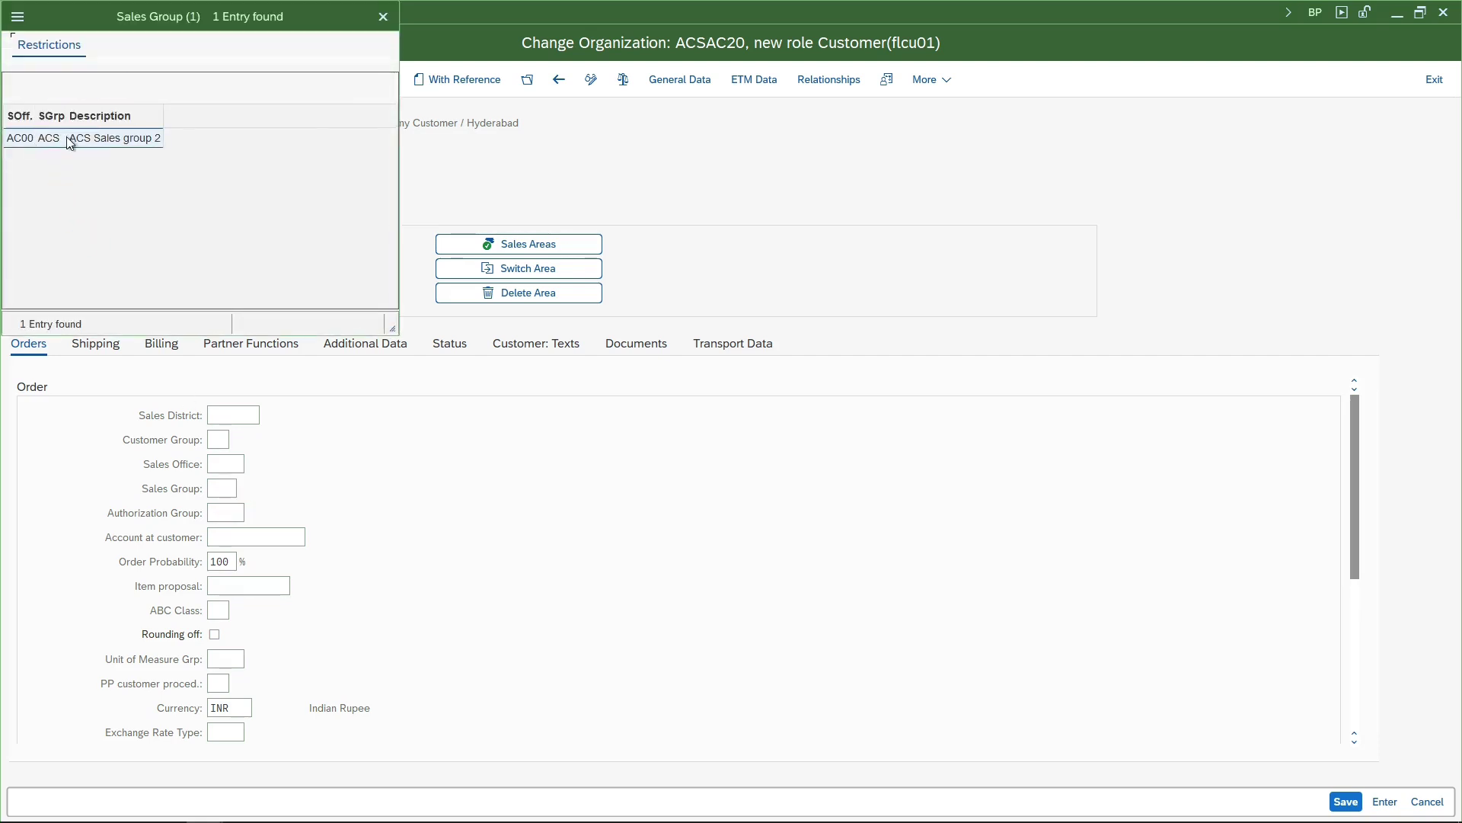
double_click(66, 135)
Set the customer pricing procedure to AI (ACSAP Intercompany) in the pricing data.
left_click(228, 537)
scroll(232, 526, "down", 2)
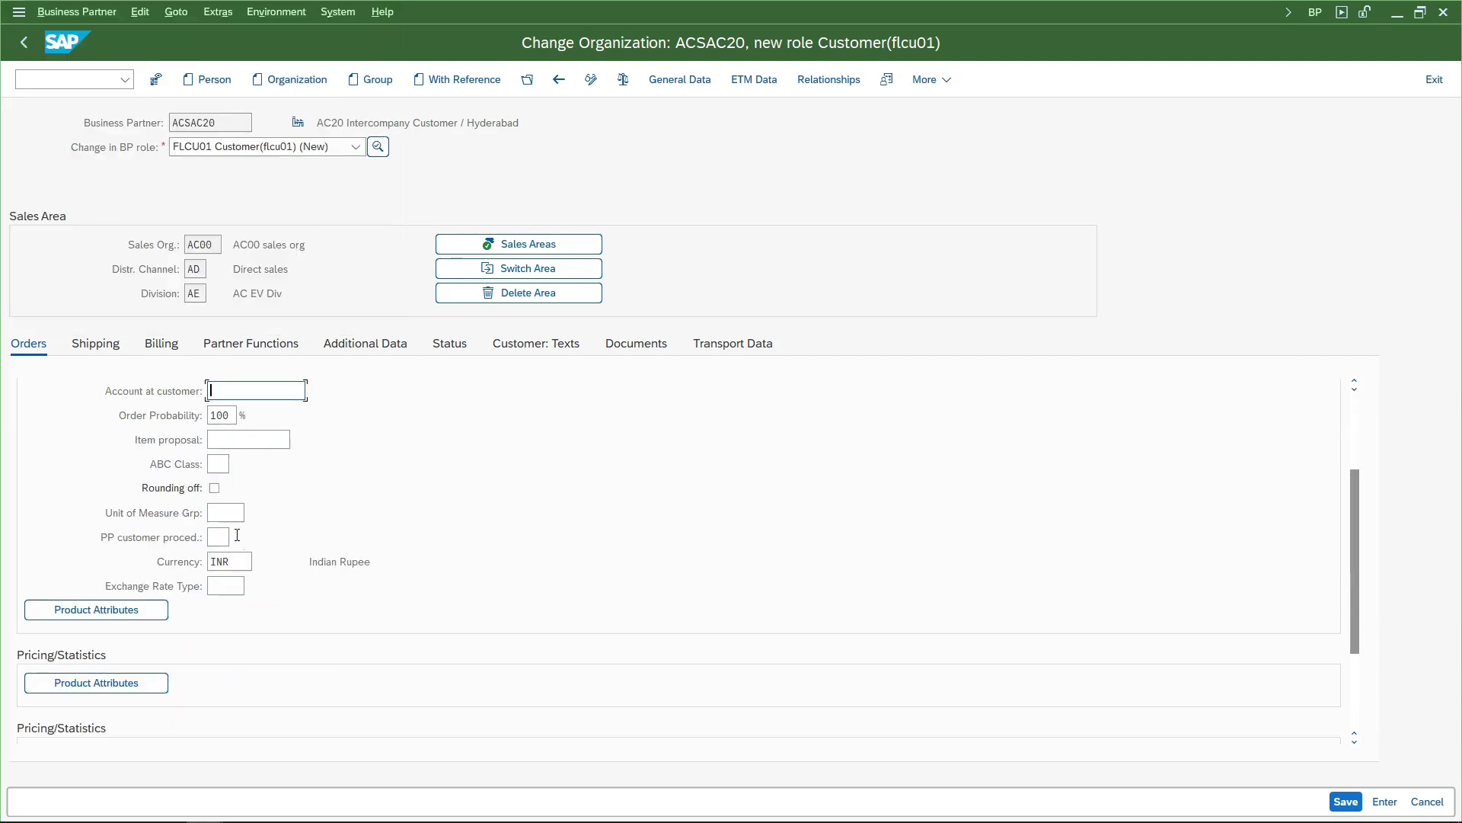
scroll(231, 521, "down", 2)
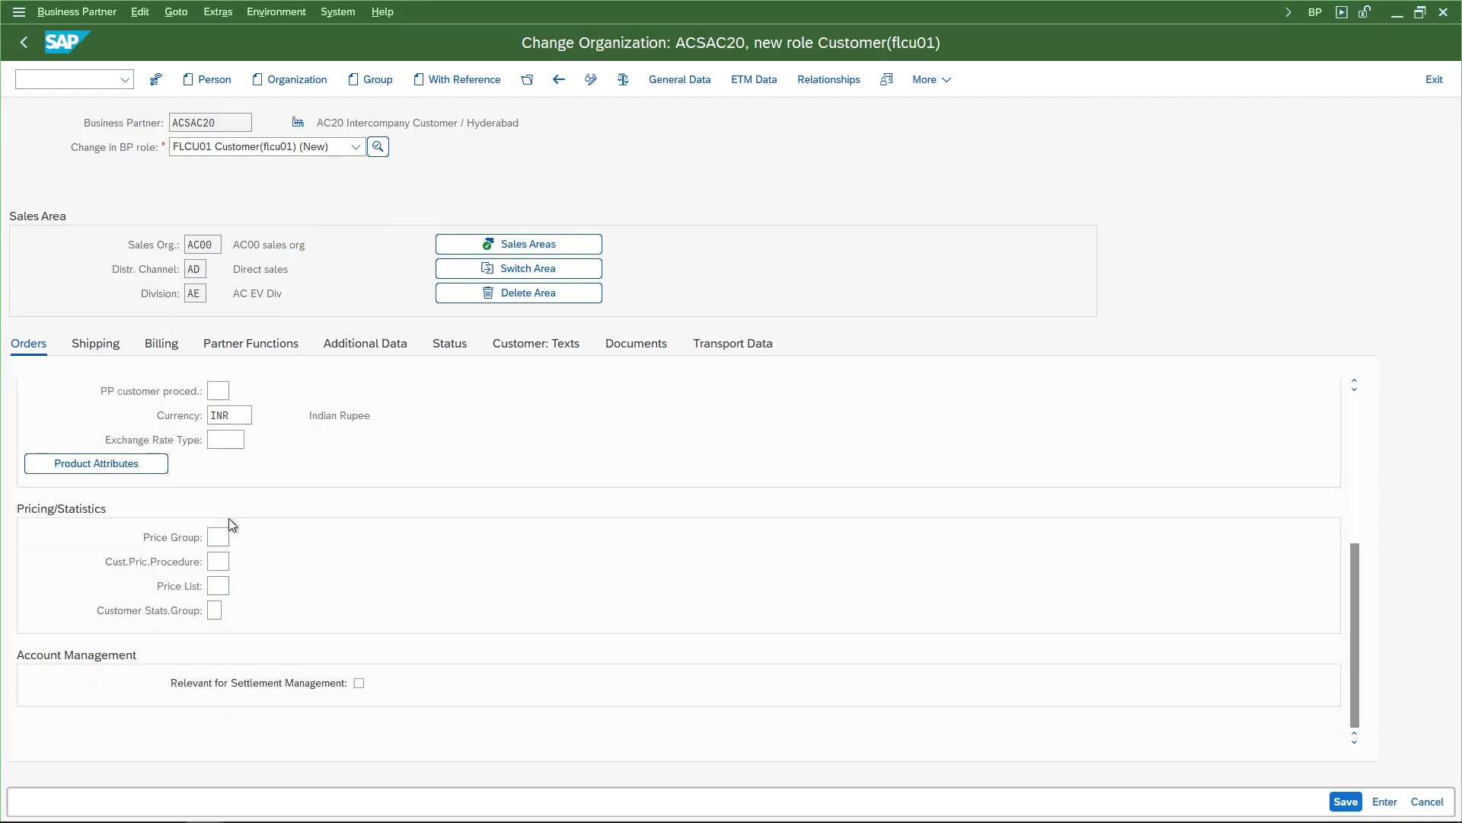
left_click(227, 558)
key("F4")
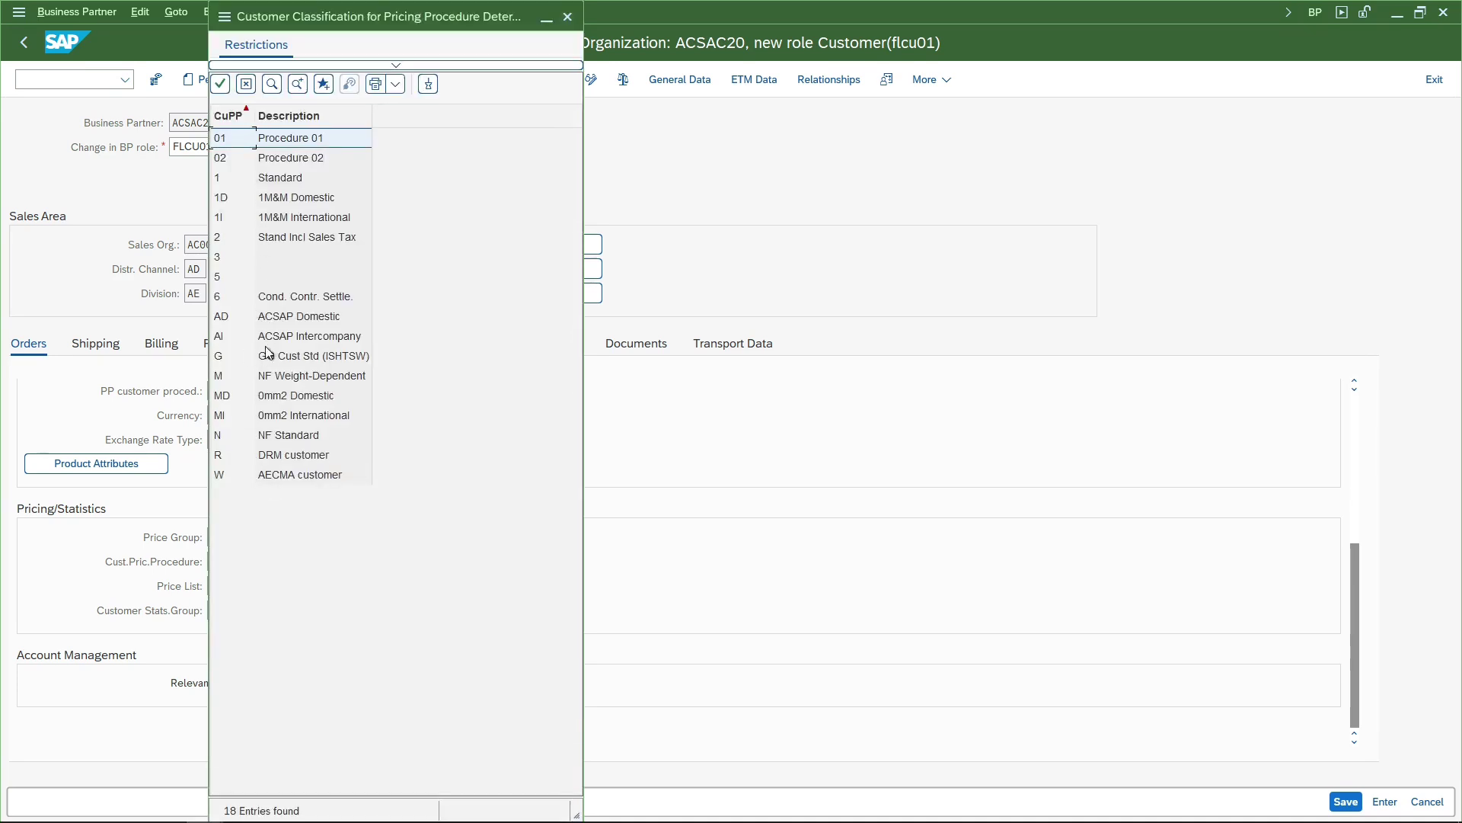
double_click(275, 340)
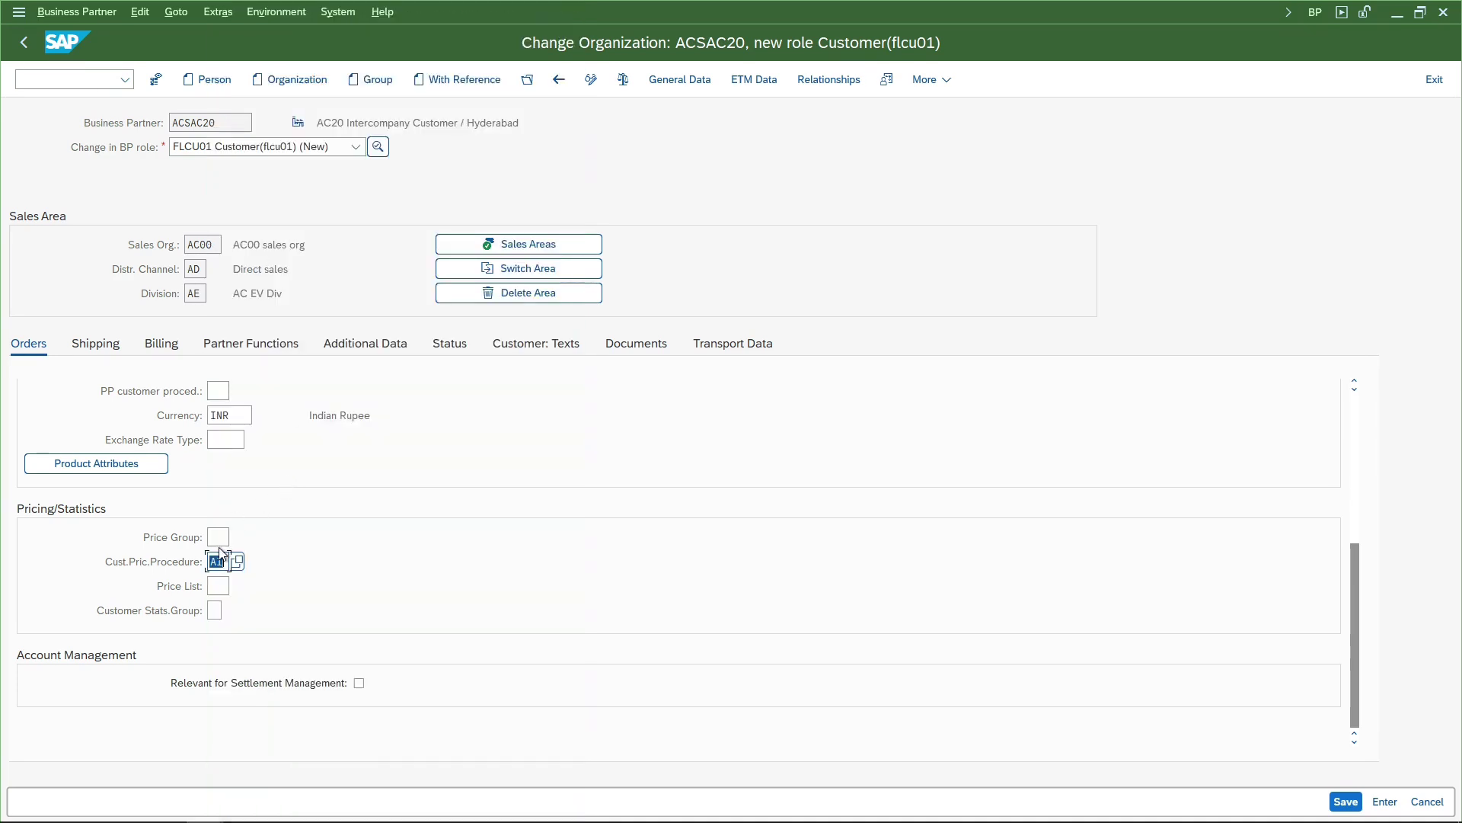
Enter Incoterms EXW, Incoterms location "test" and terms of payment 0002 in the customer's billing data.
left_click(167, 342)
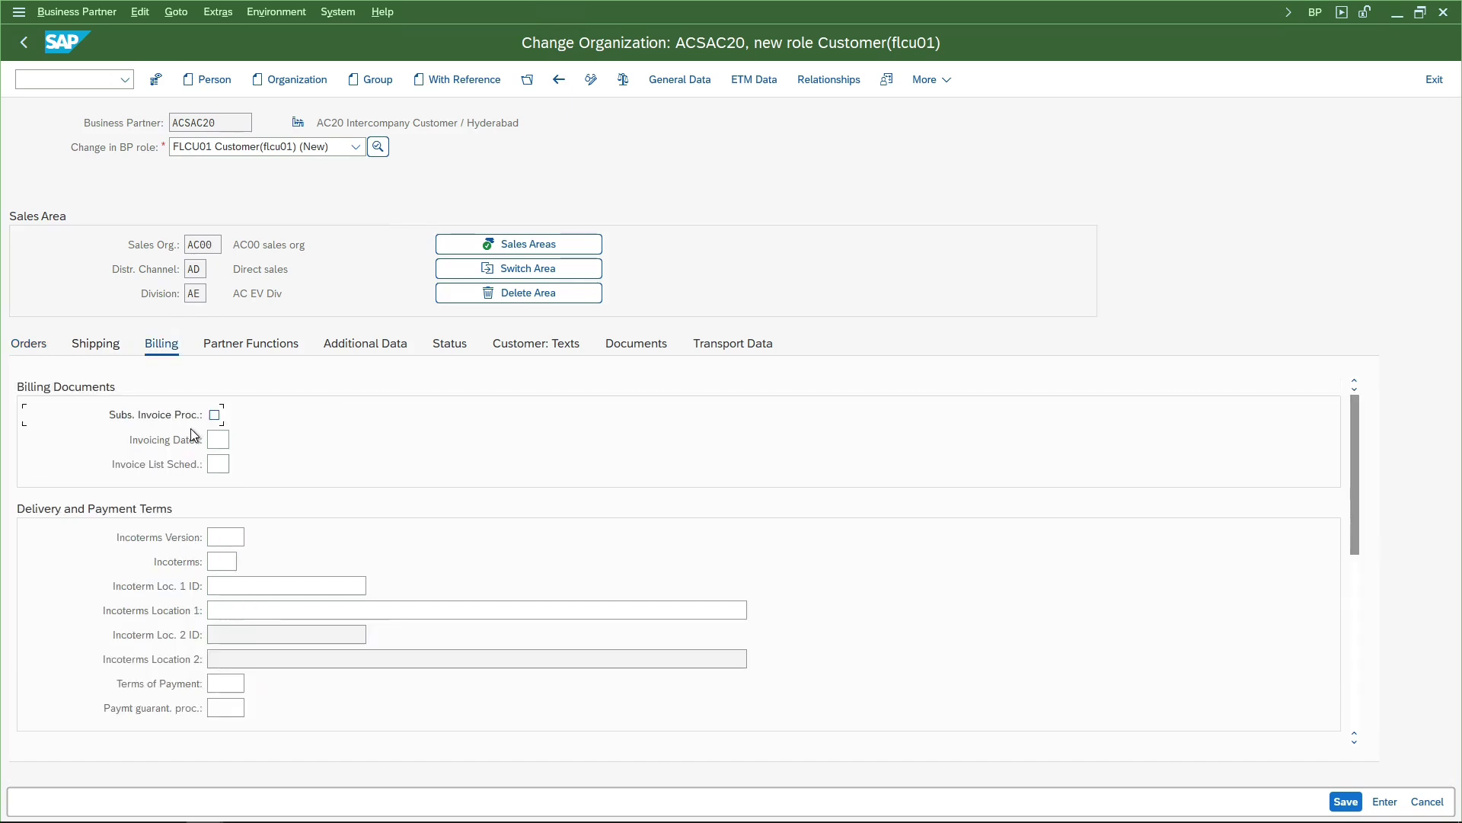
left_click(217, 560)
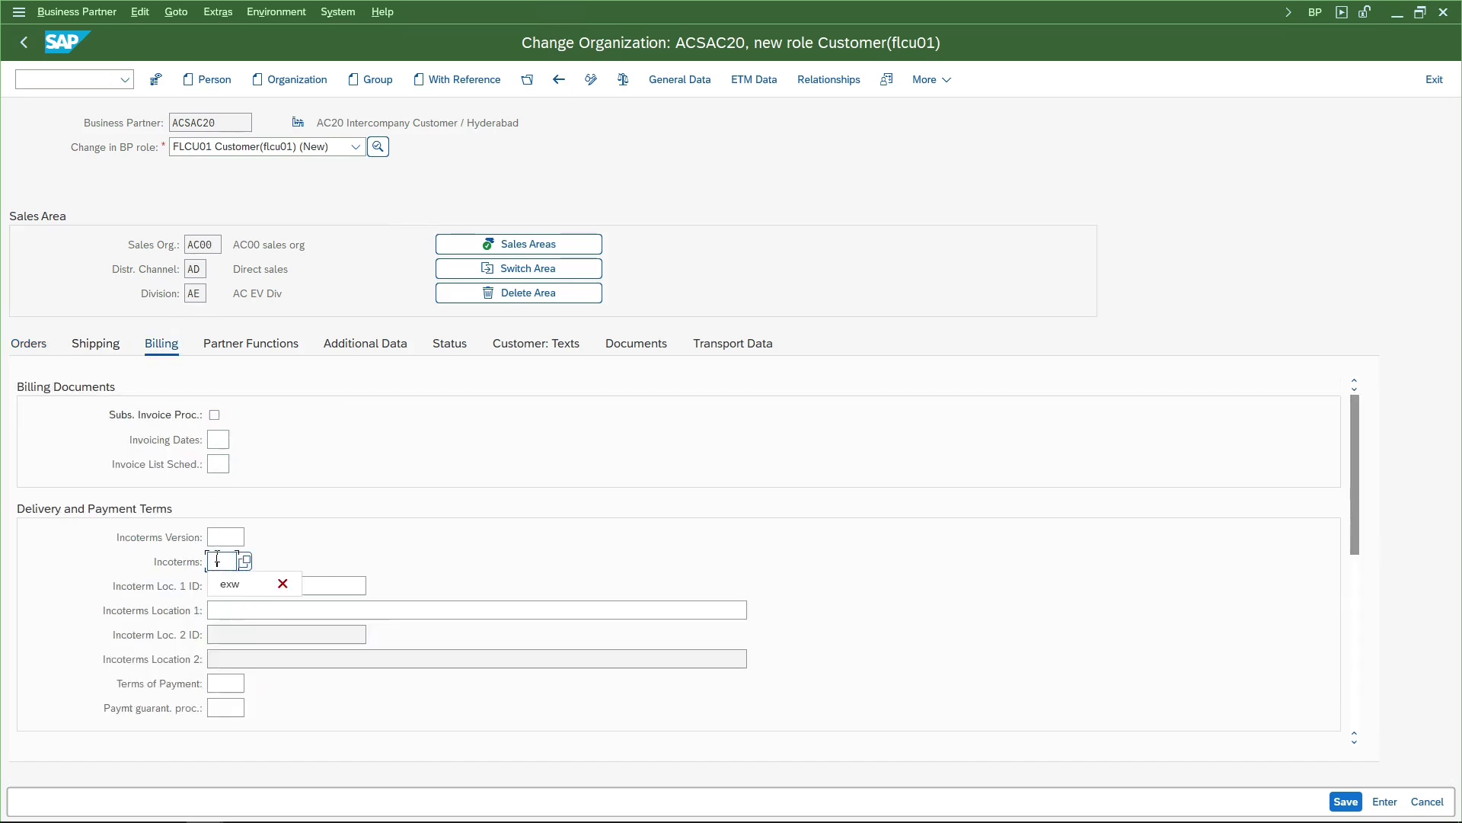
left_click(229, 583)
left_click(208, 610)
type("test")
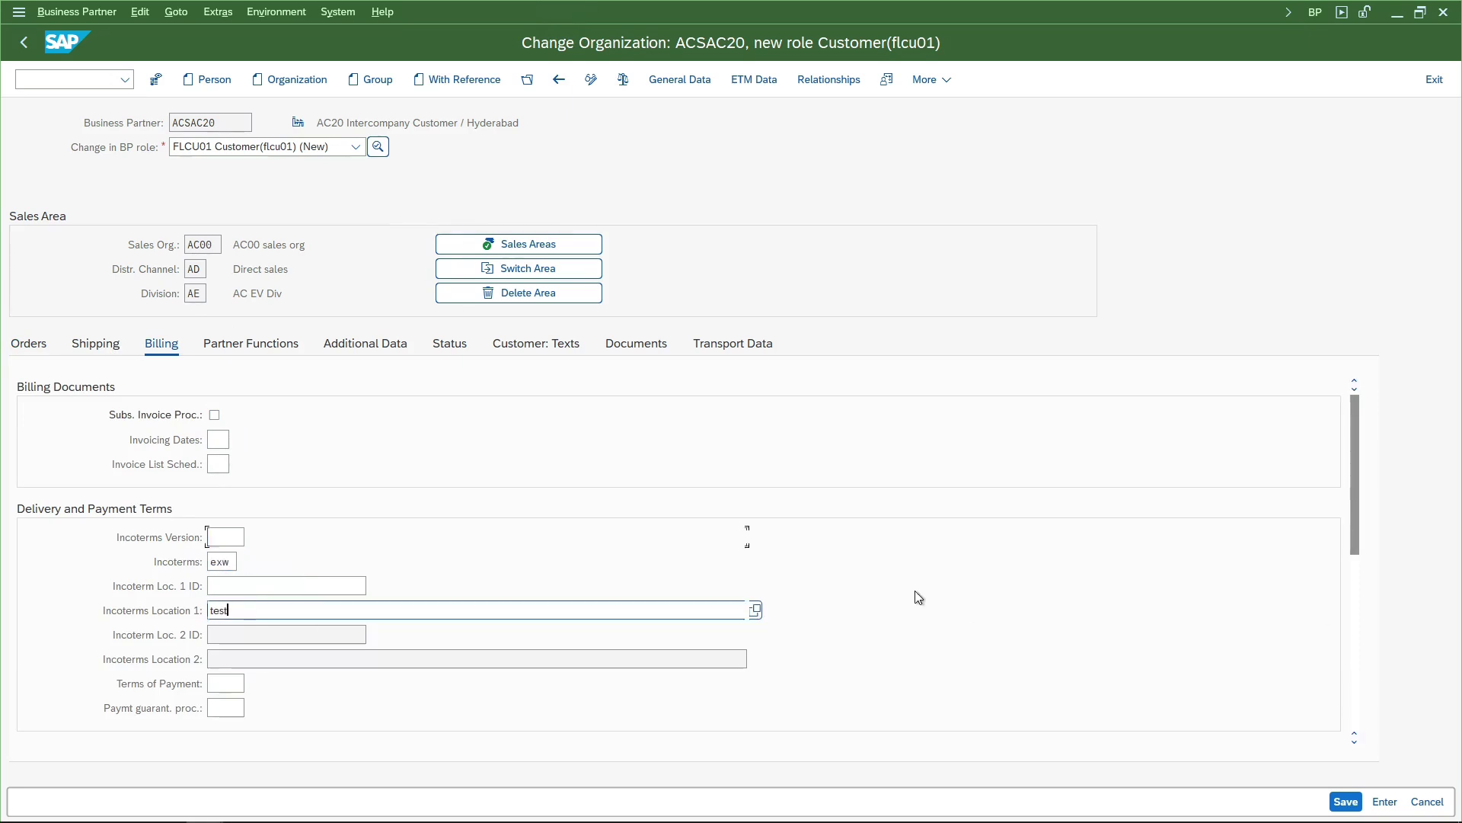
scroll(281, 591, "down", 3)
left_click(213, 466)
key("Tab")
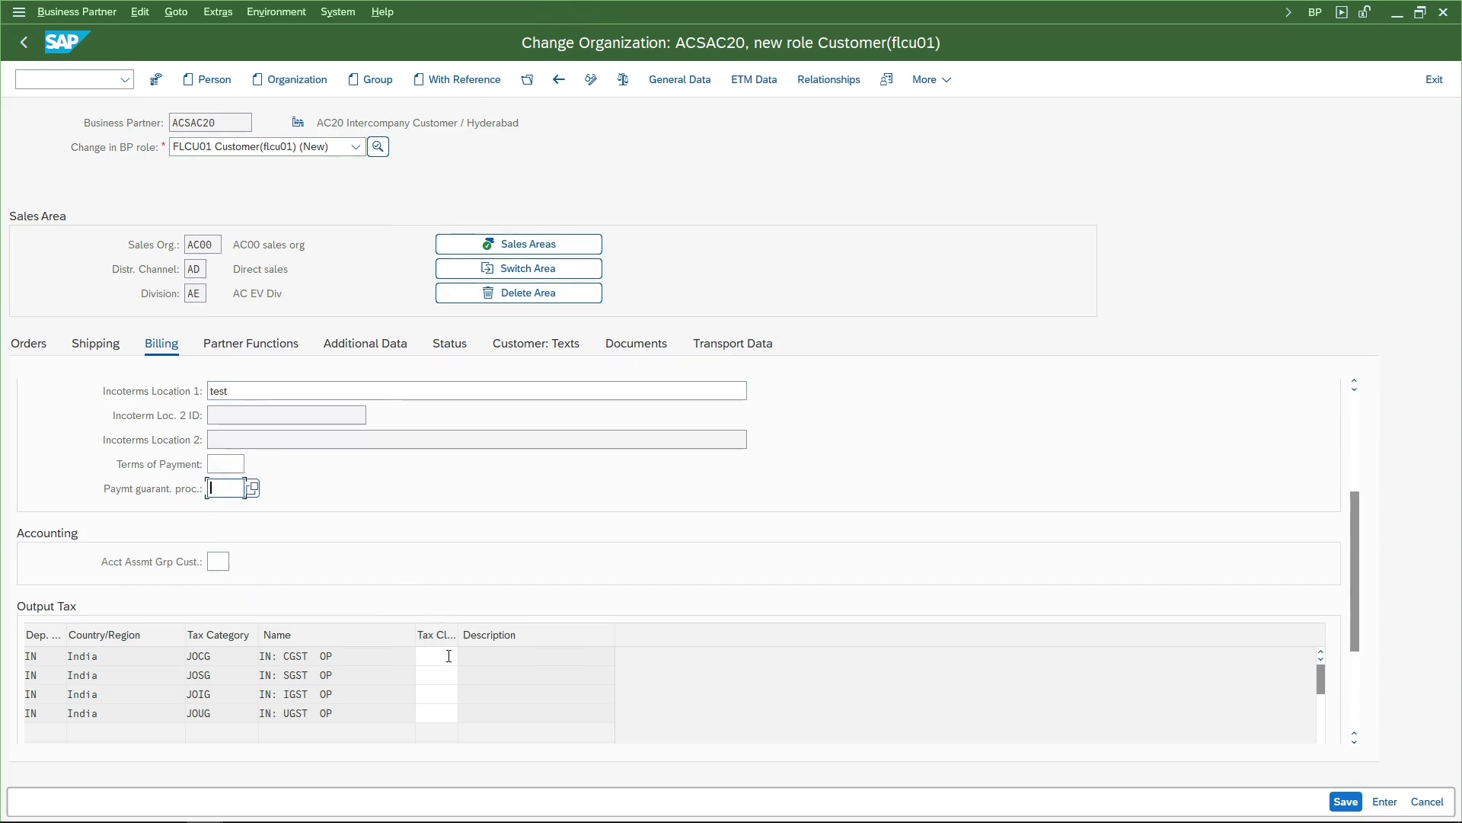
left_click(227, 466)
type("0002")
Set the output tax classification to 0 for tax categories JOCG, JOSG, JOIG and JOUG.
left_click(432, 657)
type("0")
left_click(443, 676)
type("0")
left_click(429, 693)
type("0")
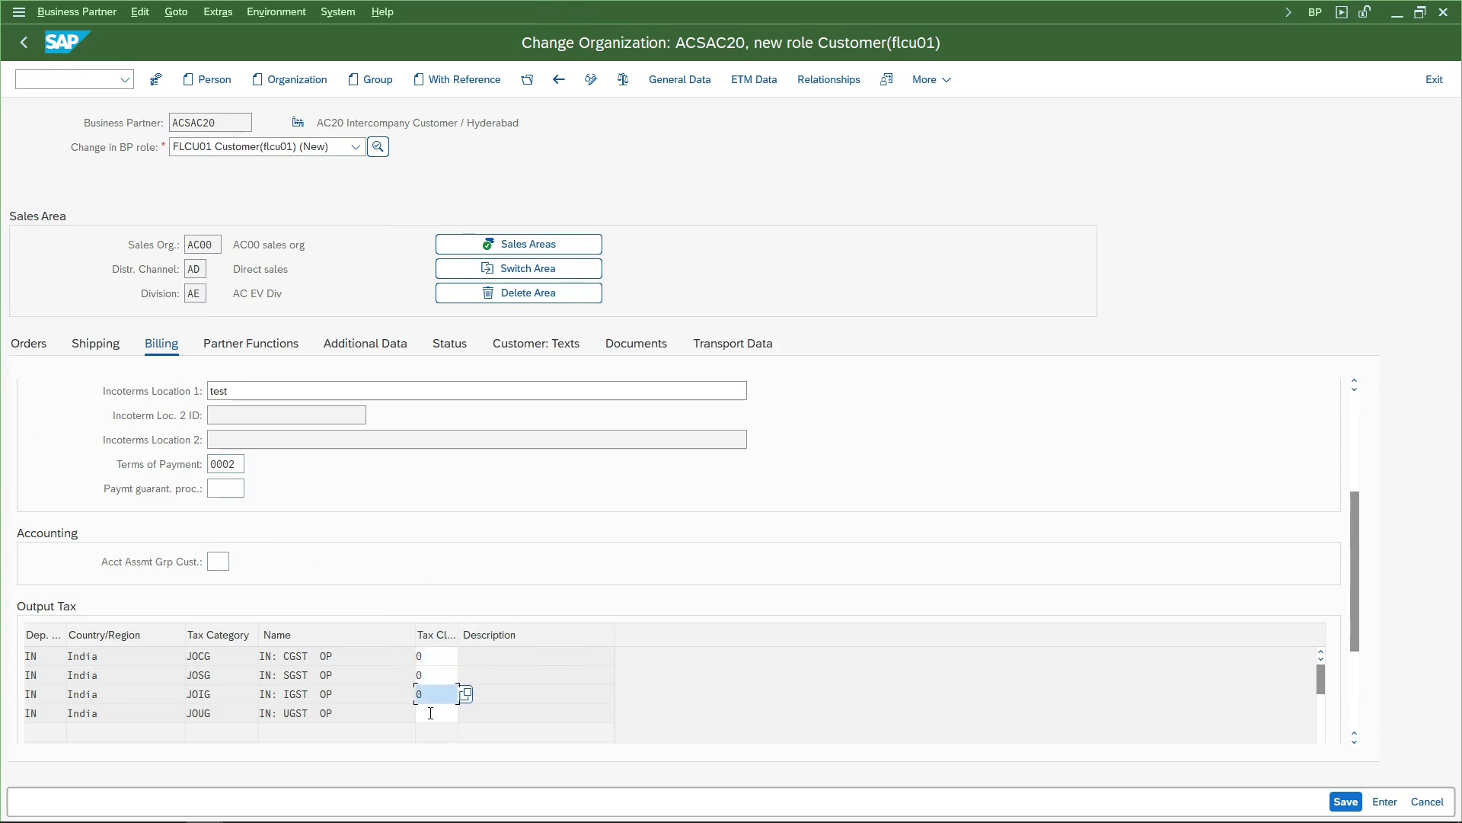
left_click(432, 713)
type("0")
Check the partner functions, then assign plant AC20 in the customer's general data and save the customer.
left_click(245, 347)
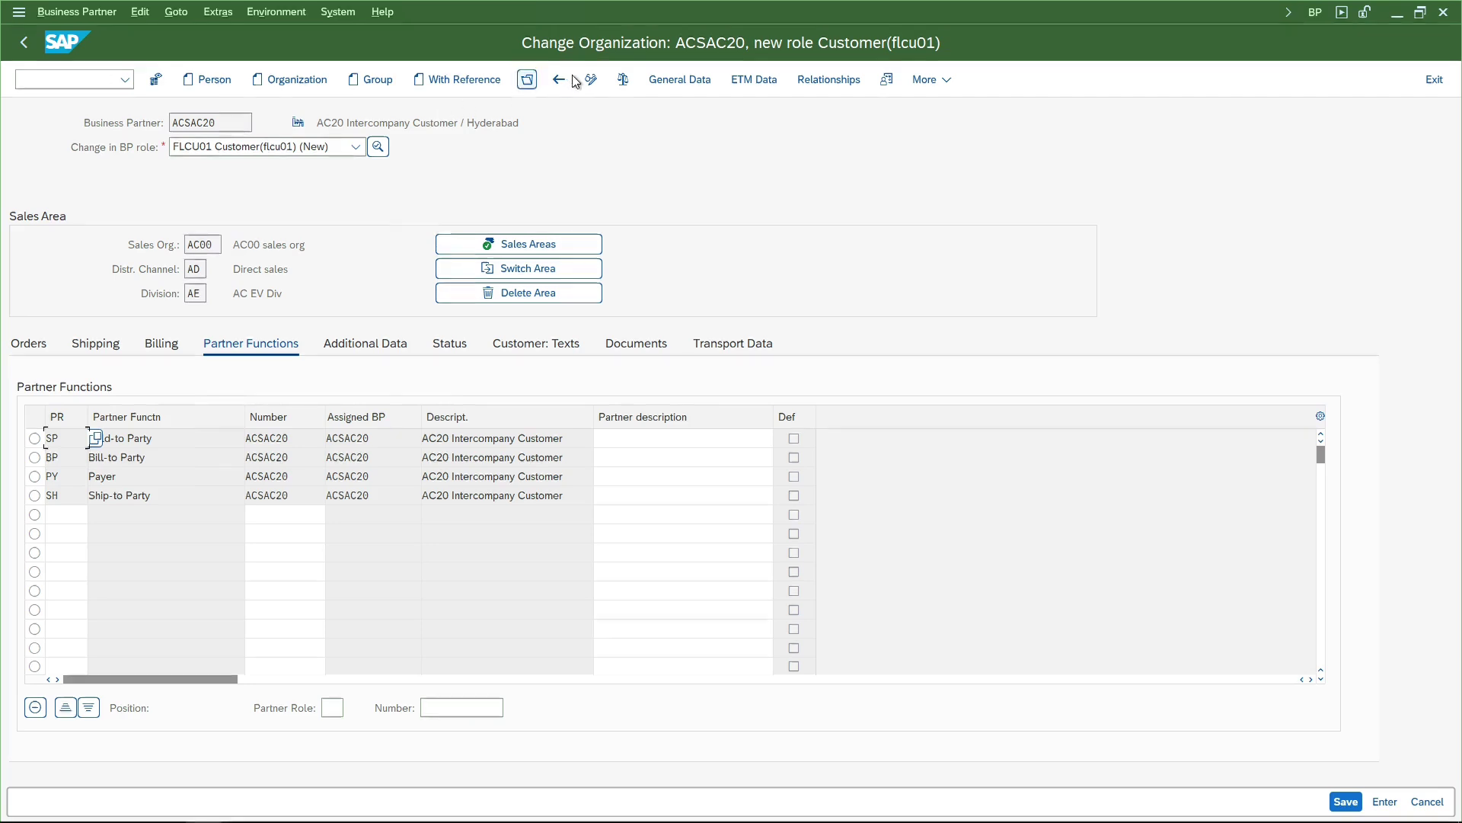
left_click(659, 86)
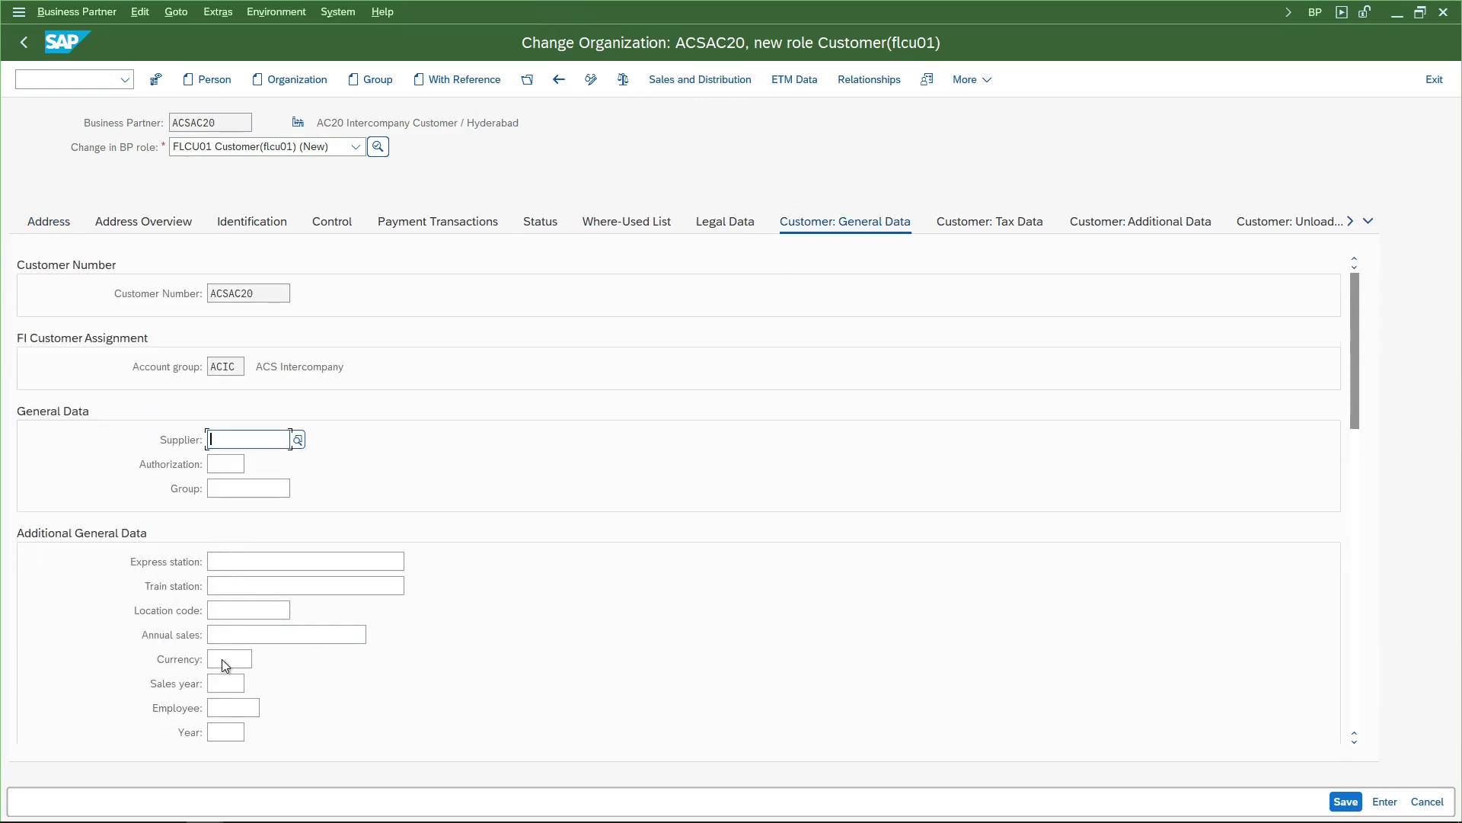
left_click(230, 660)
scroll(232, 664, "down", 2)
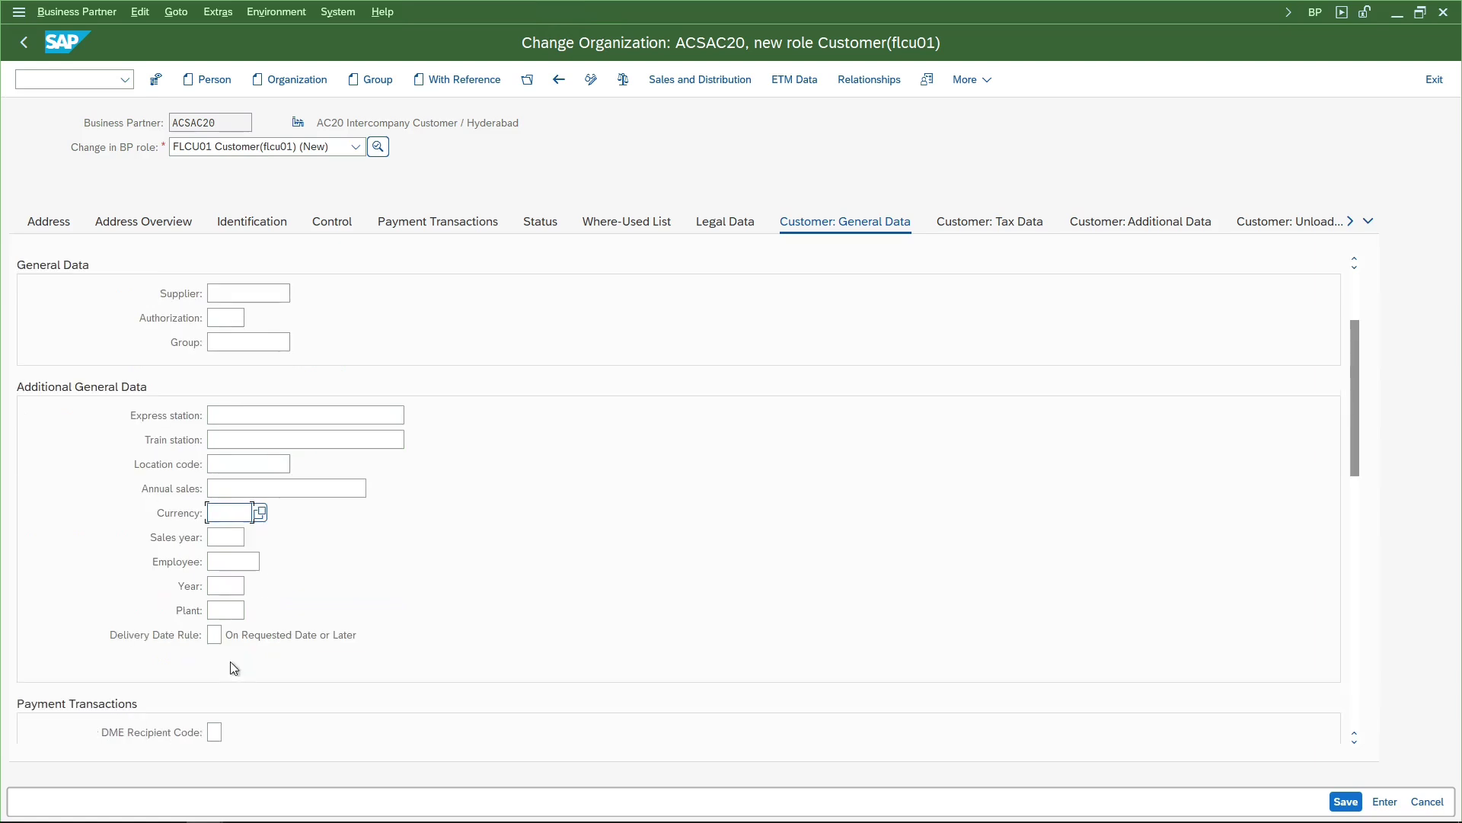
left_click(232, 612)
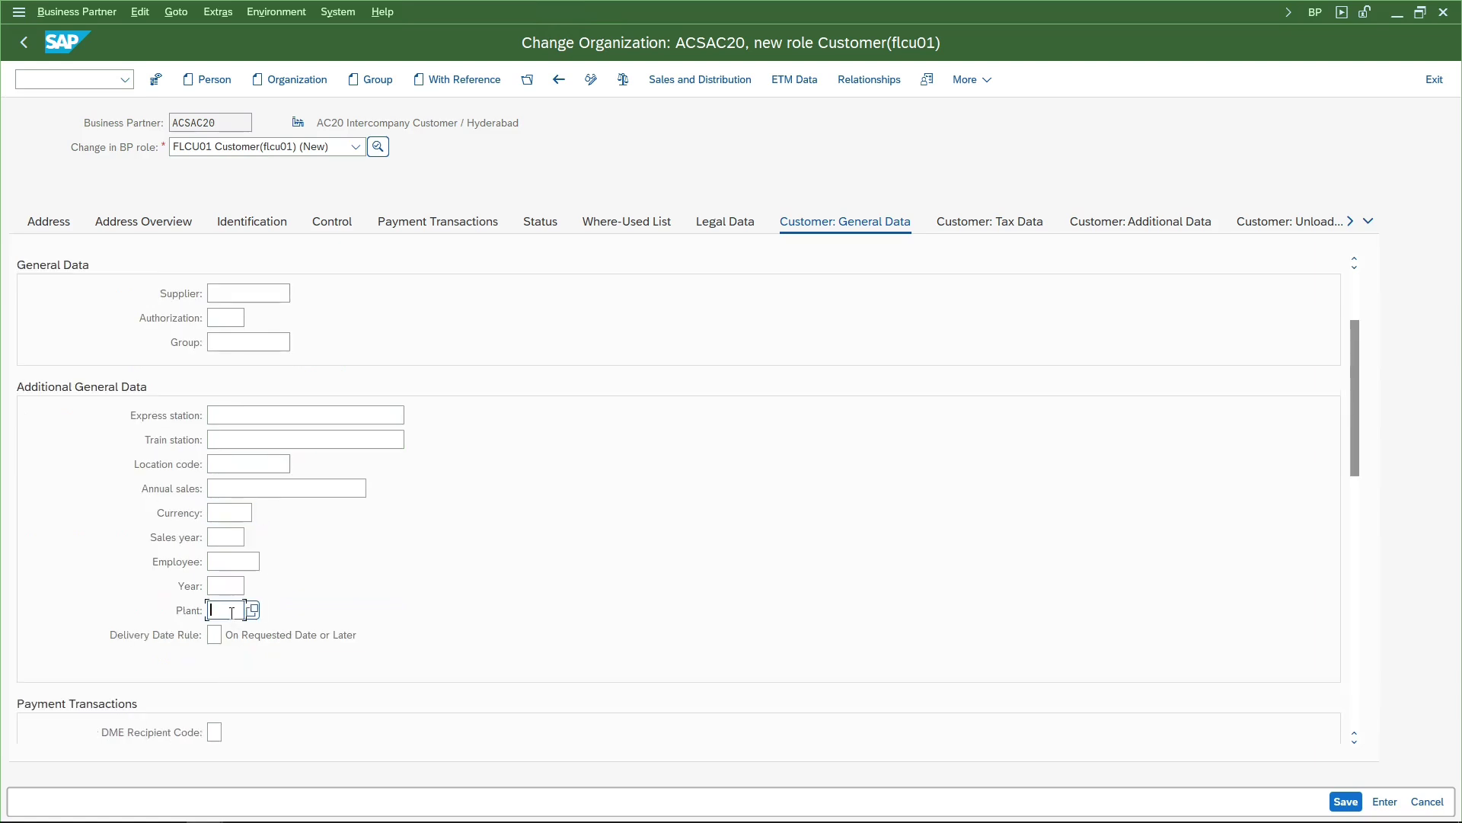
type("AC20")
double_click(235, 611)
key("Return")
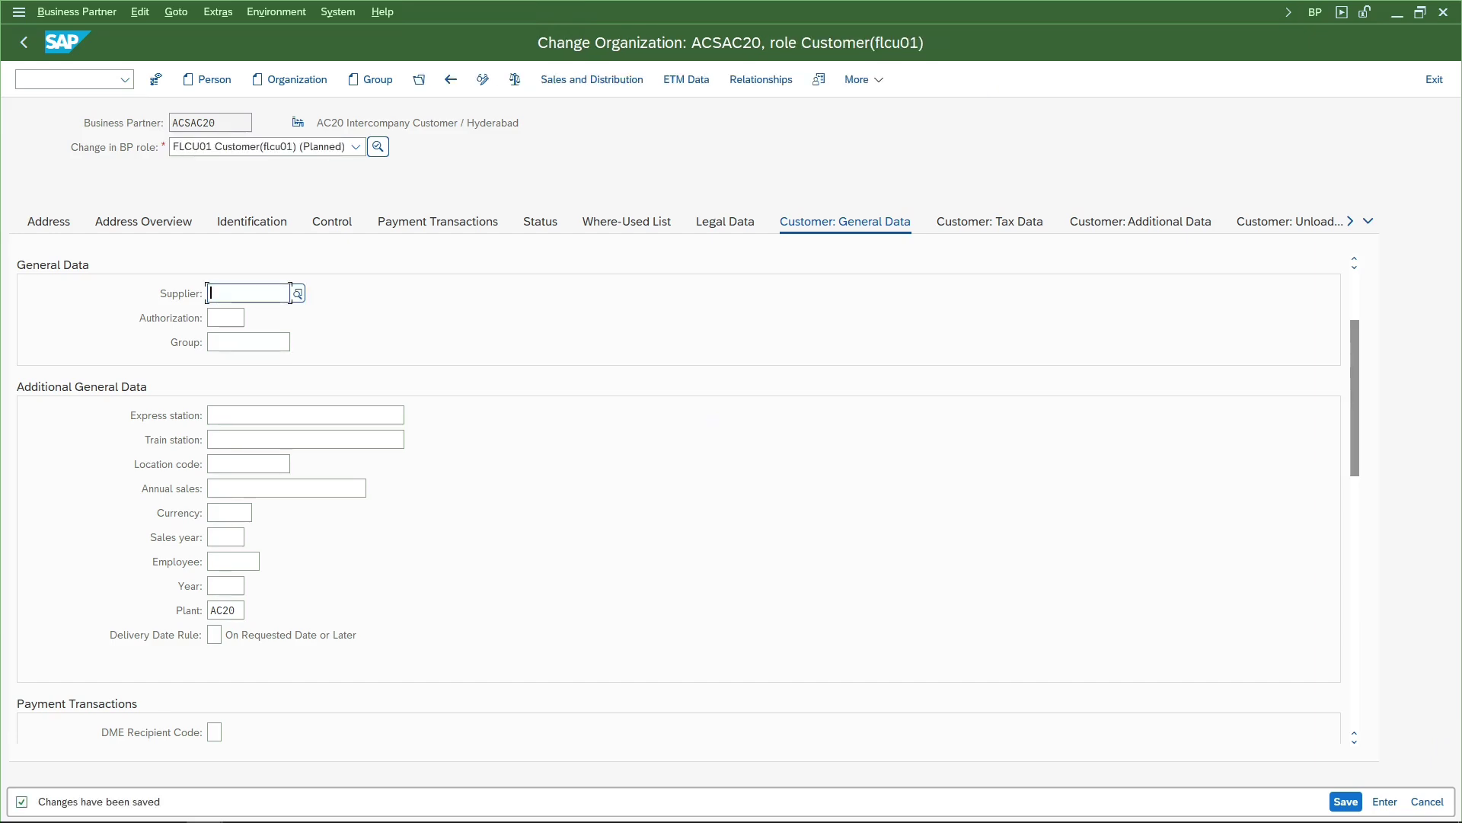
Leave the business partner maintenance and start transaction MM01 for creating a material.
key("F3")
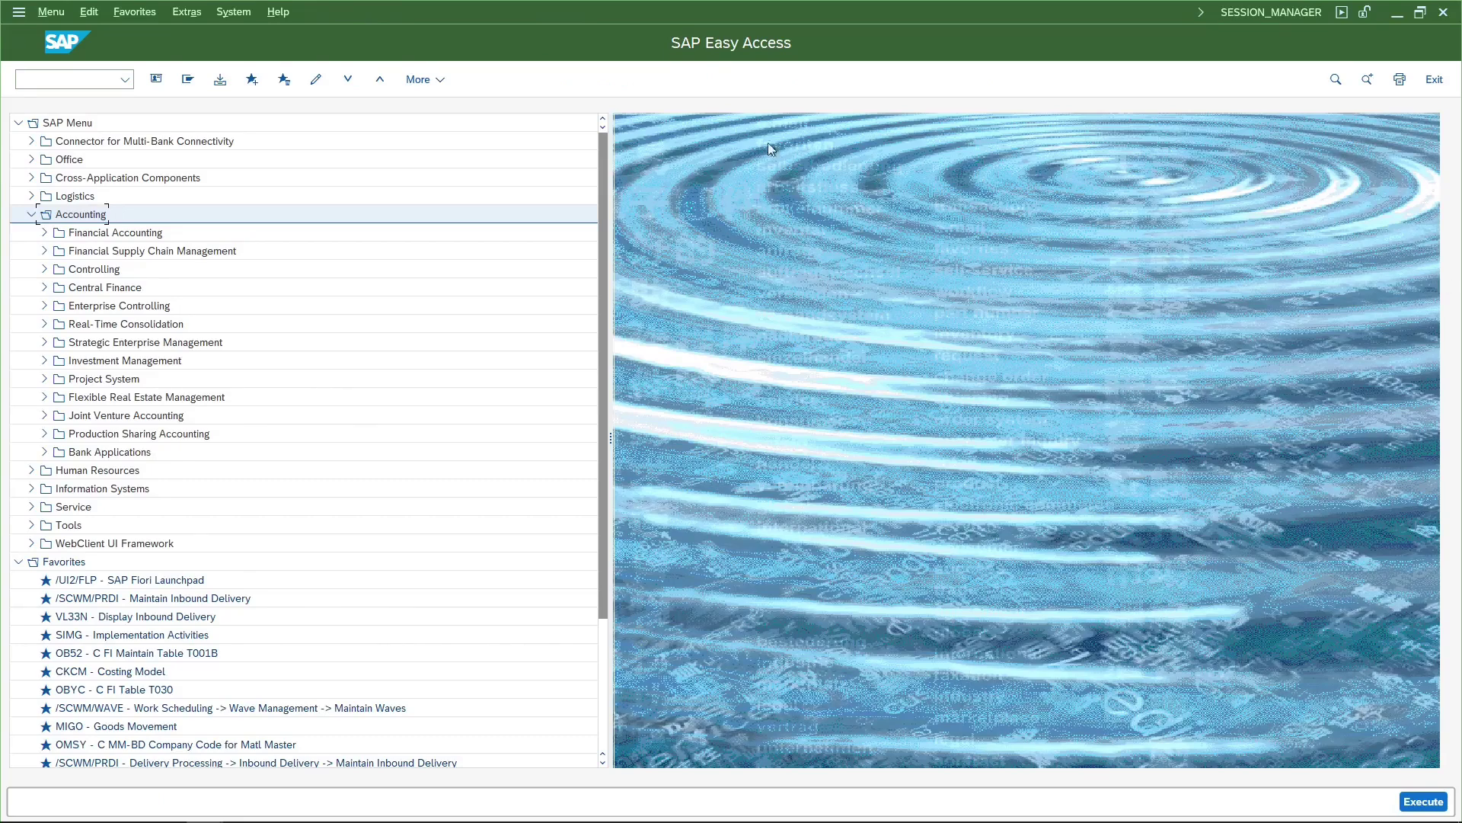
left_click(41, 83)
type("mm01")
key("Return")
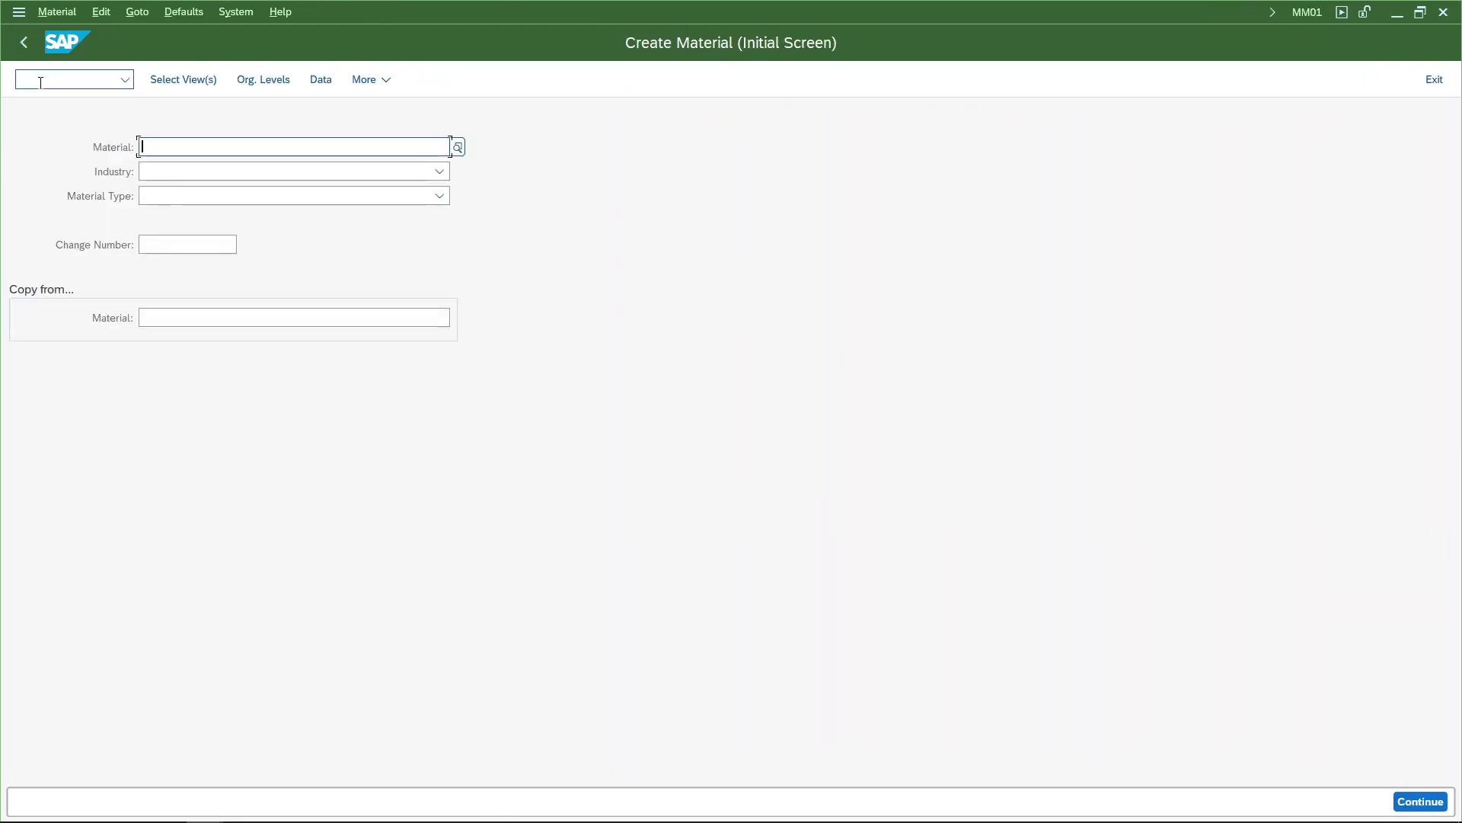
Enter material ACS_SPORTSCAR with ACS_SPORTSCAR as the copy-from material and continue to the view selection.
type("acs")
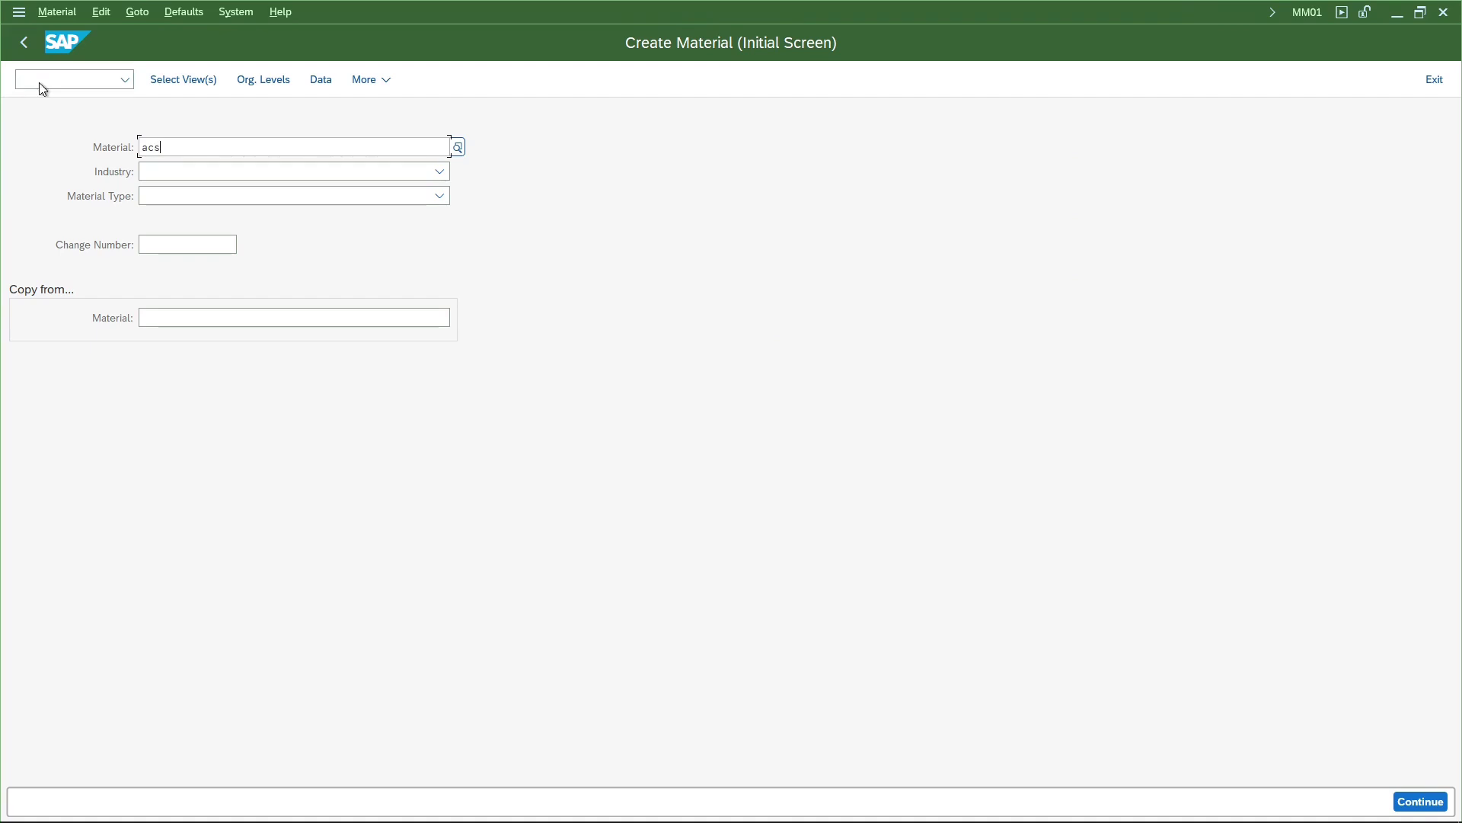
type("_")
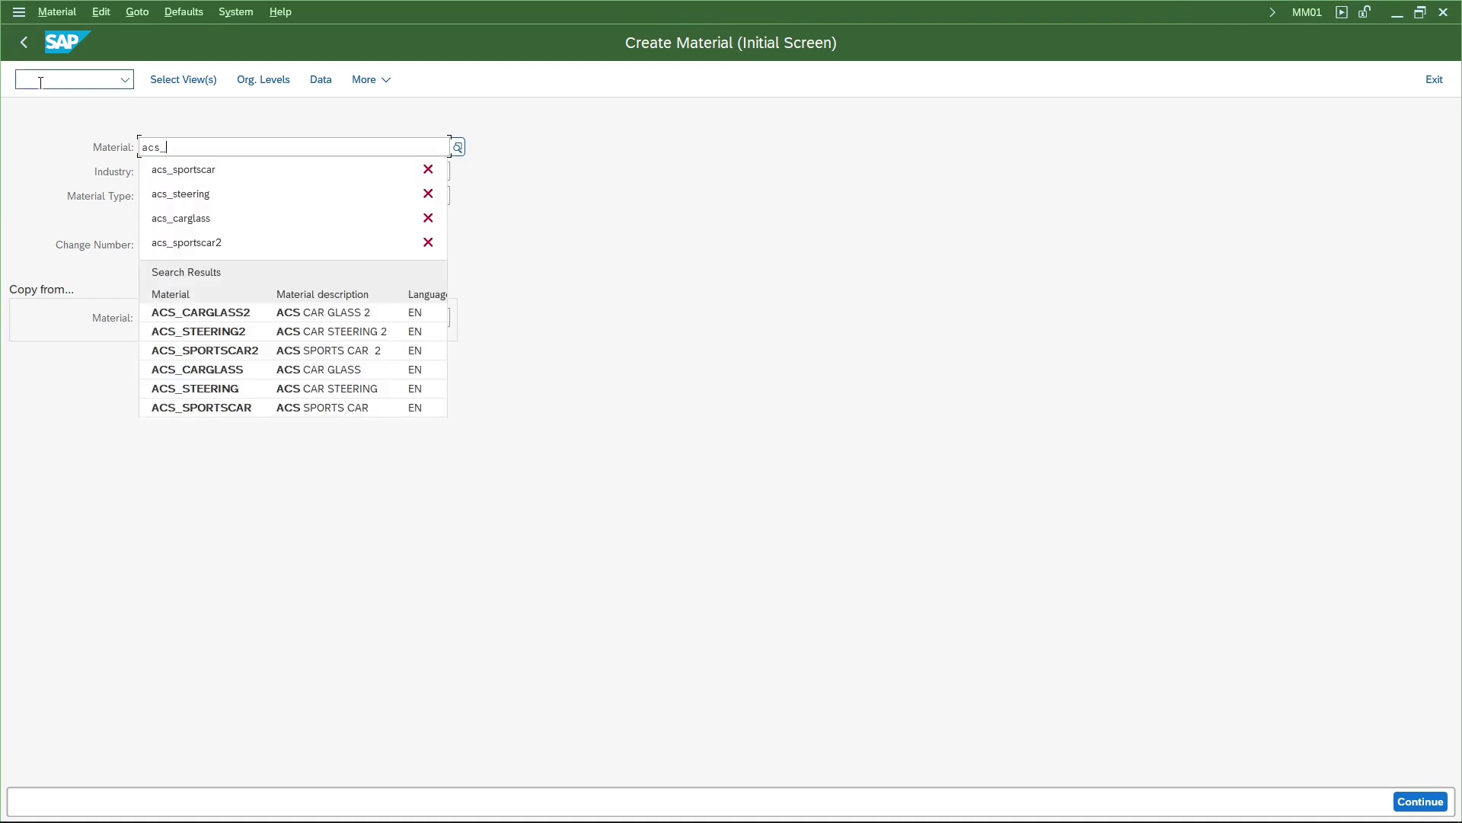
type("sportscar")
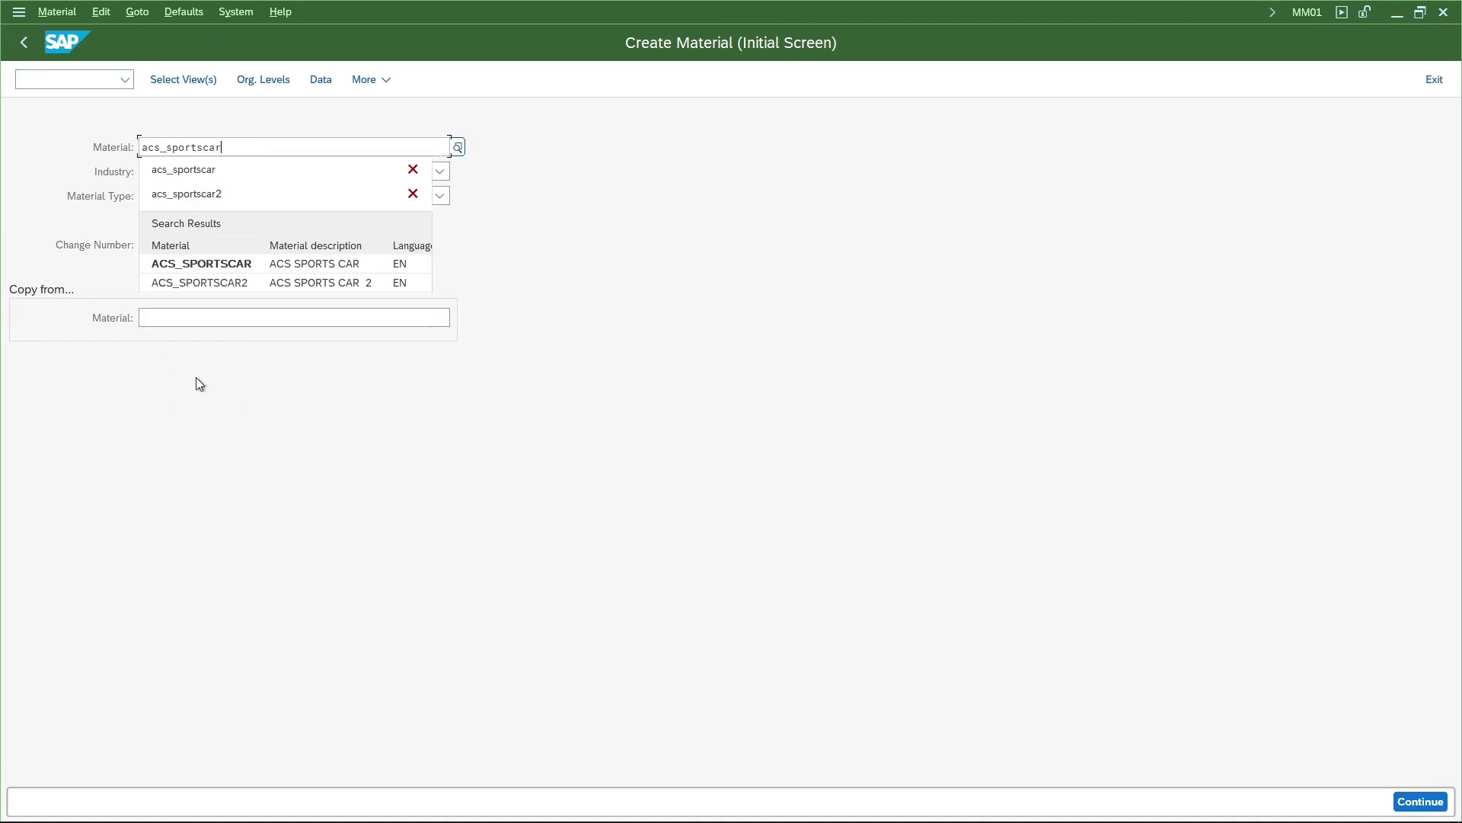
left_click(580, 355)
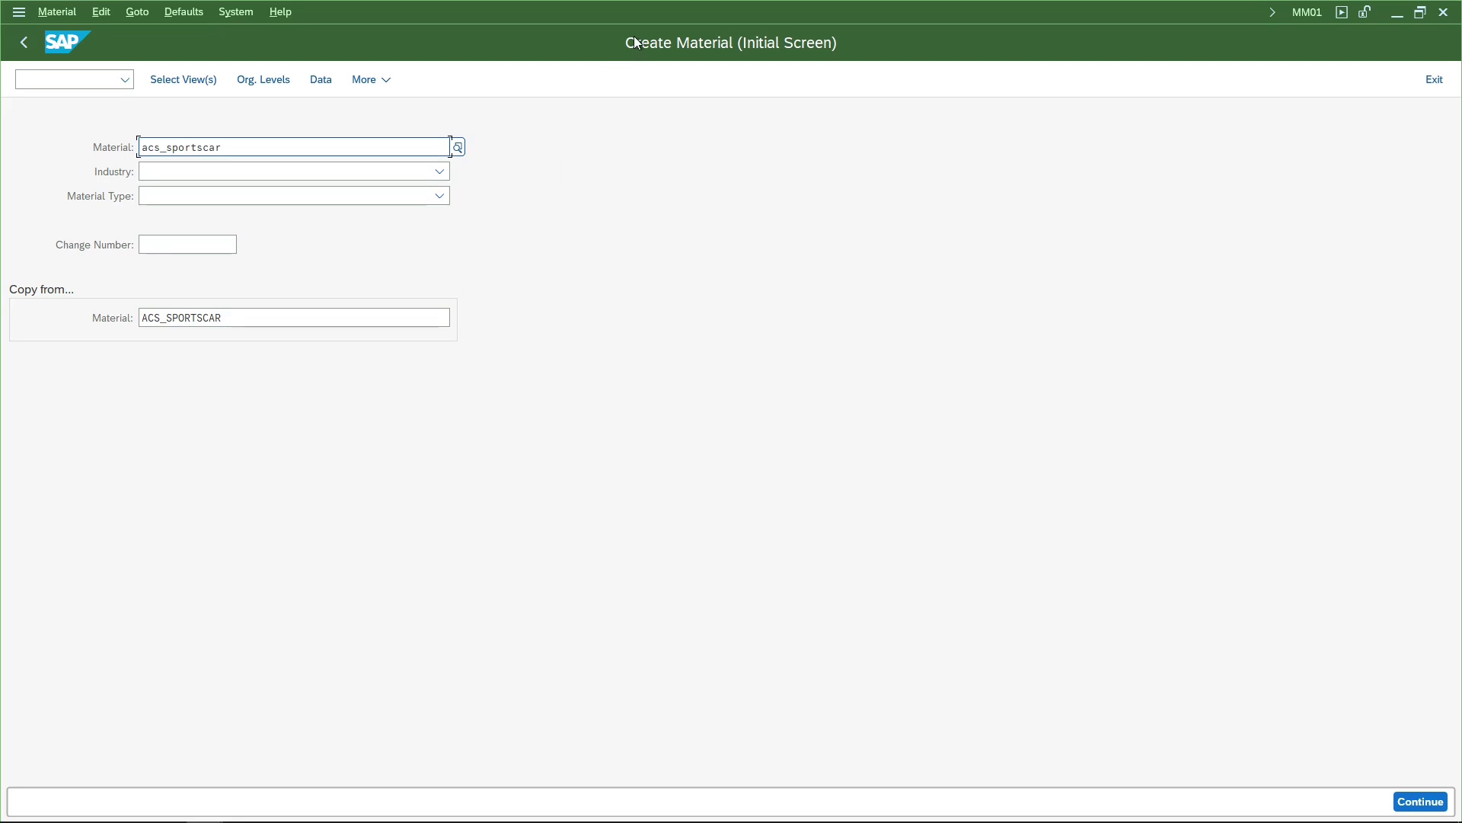
left_click_drag(238, 323, 105, 318)
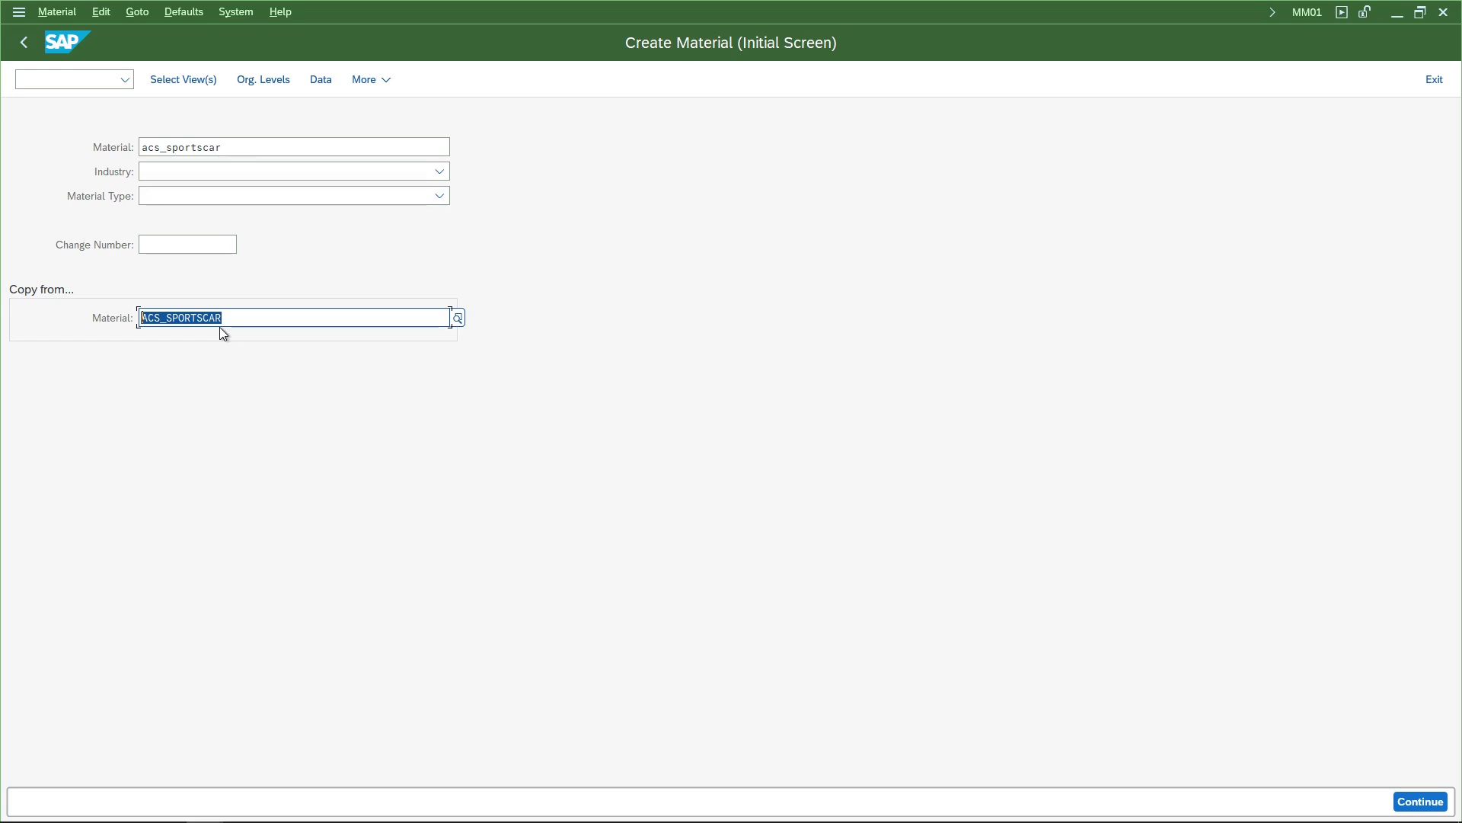
key("Return")
key("Return")
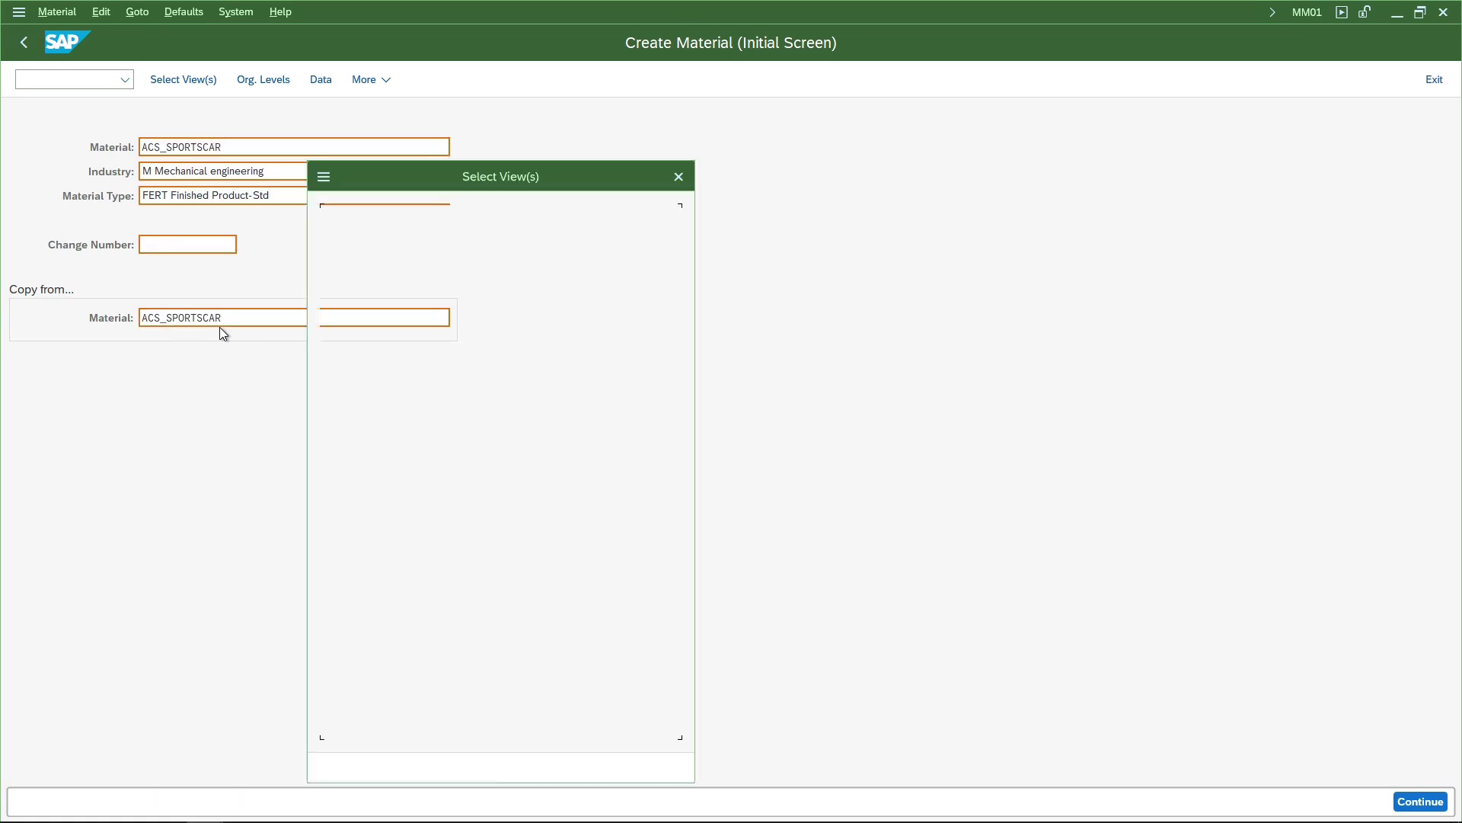
Confirm the views and set the organizational levels to plant AC20, storage location AC20, sales organization AC20 and distribution channel AD.
left_click(396, 768)
type("ac20")
key("Tab")
type("ac20")
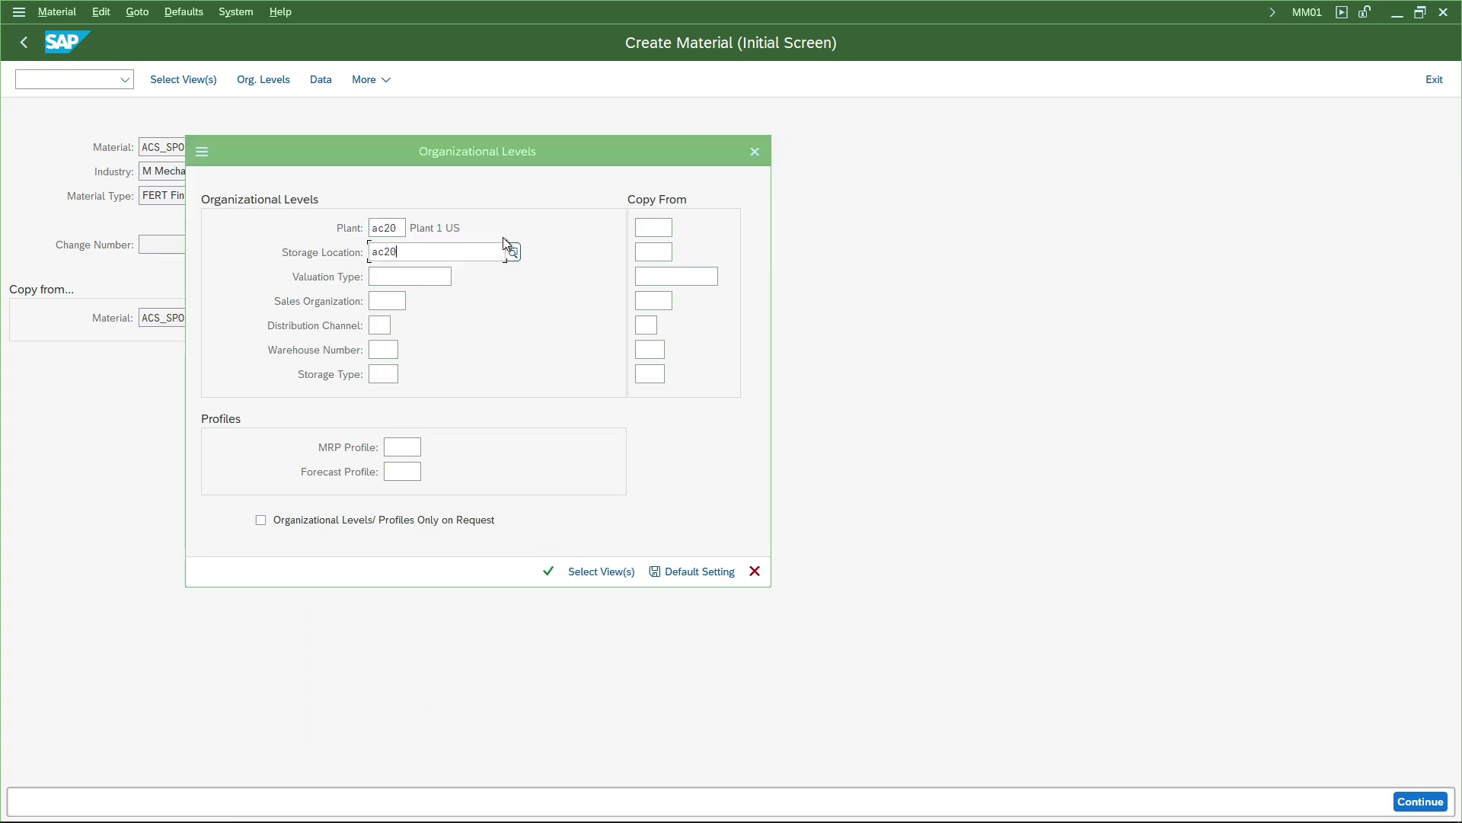
key("Tab")
key("Tab")
type("ac20")
key("Tab")
type("ad")
key("Tab")
Set the copy-from levels to plant AC00, storage location AC00, sales organization AC00 and distribution channel AD, and confirm them.
left_click(653, 228)
type("ac00")
key("Tab")
type("ac00")
key("Tab")
key("Tab")
type("ac00")
key("Tab")
type("ad")
key("Return")
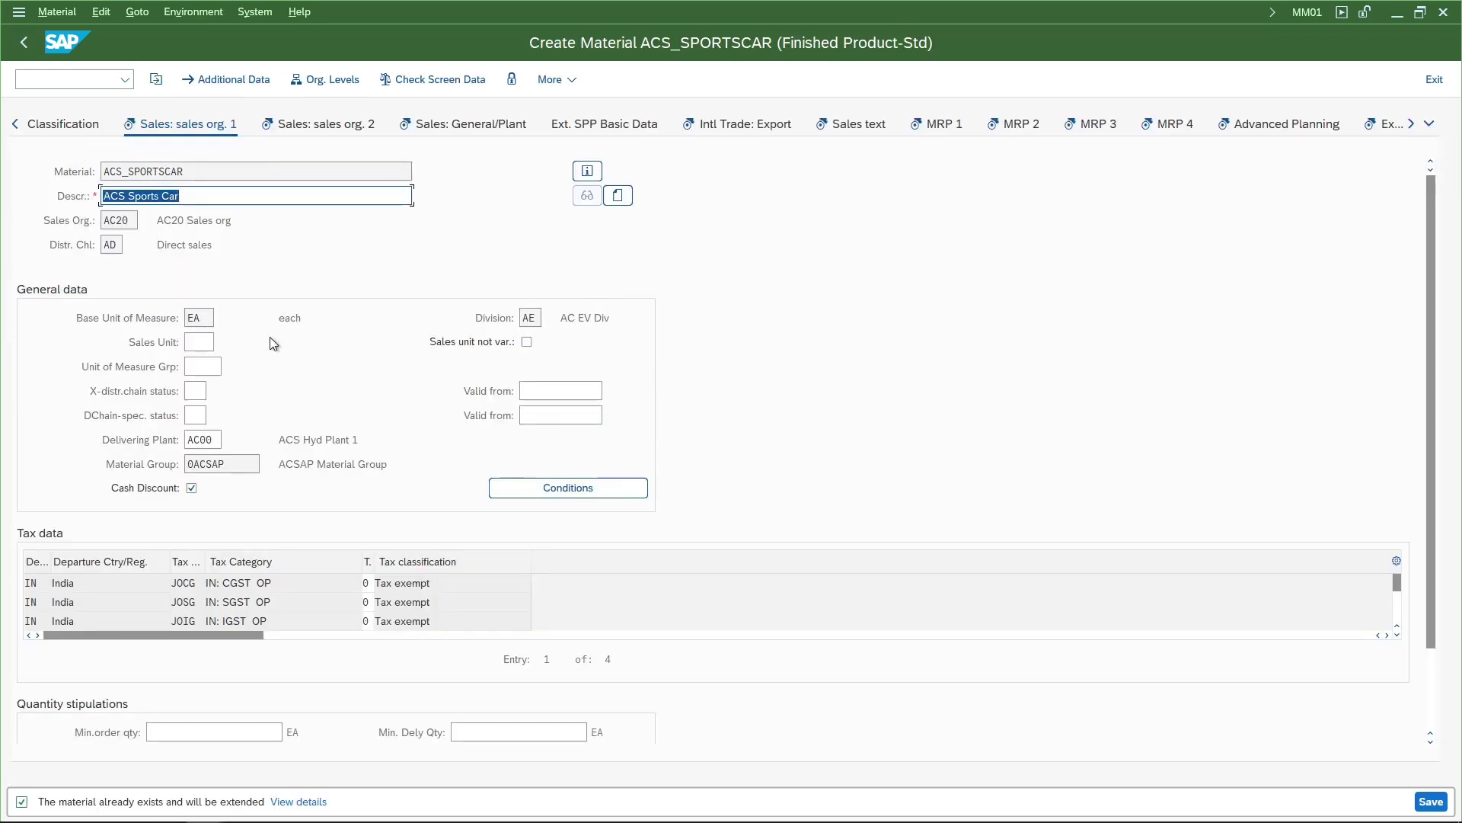
Set the material's delivering plant to AC20 and proceed to the second sales organization view.
left_click(15, 124)
left_click(15, 124)
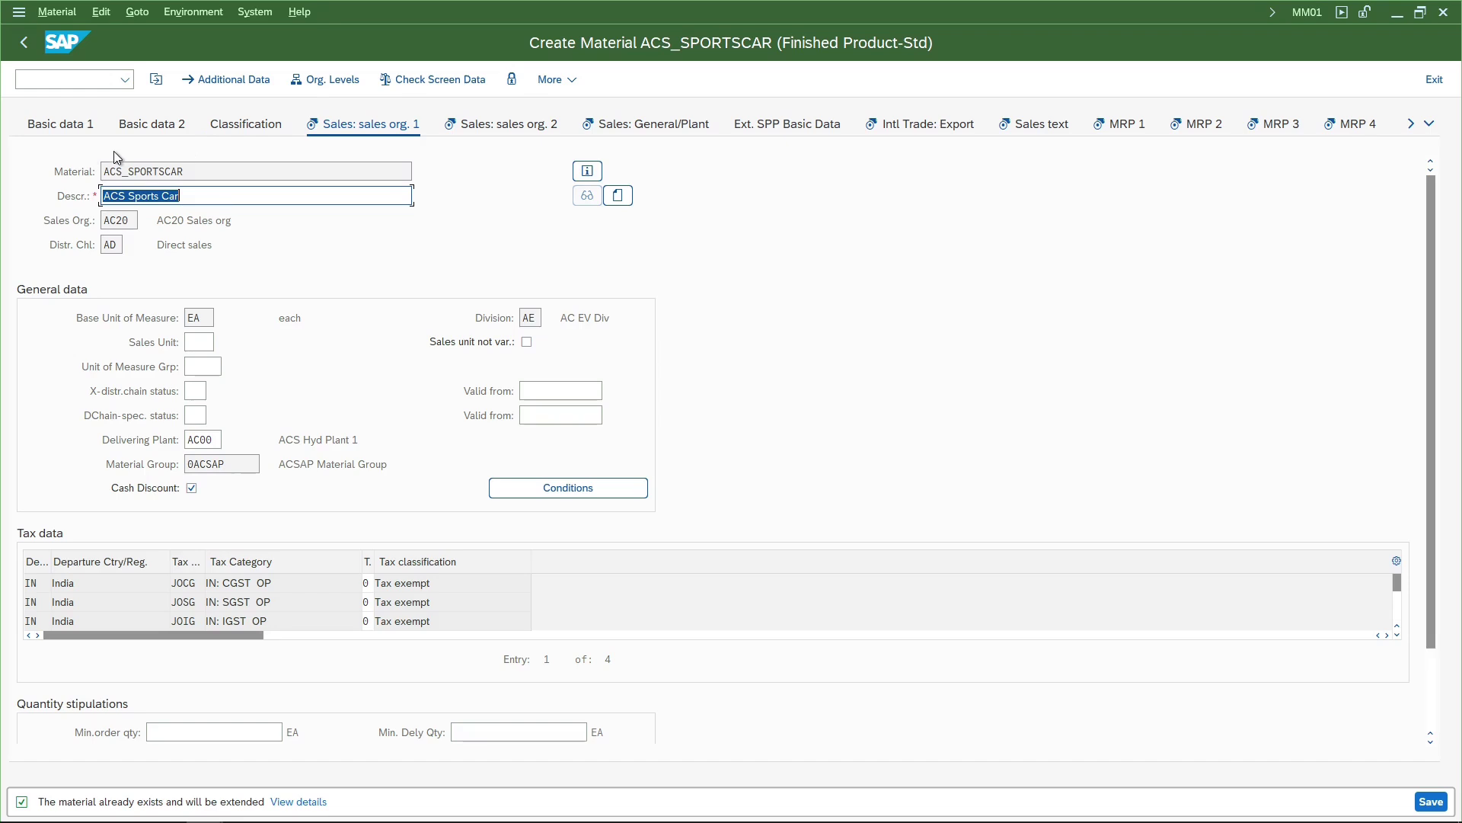
left_click(501, 132)
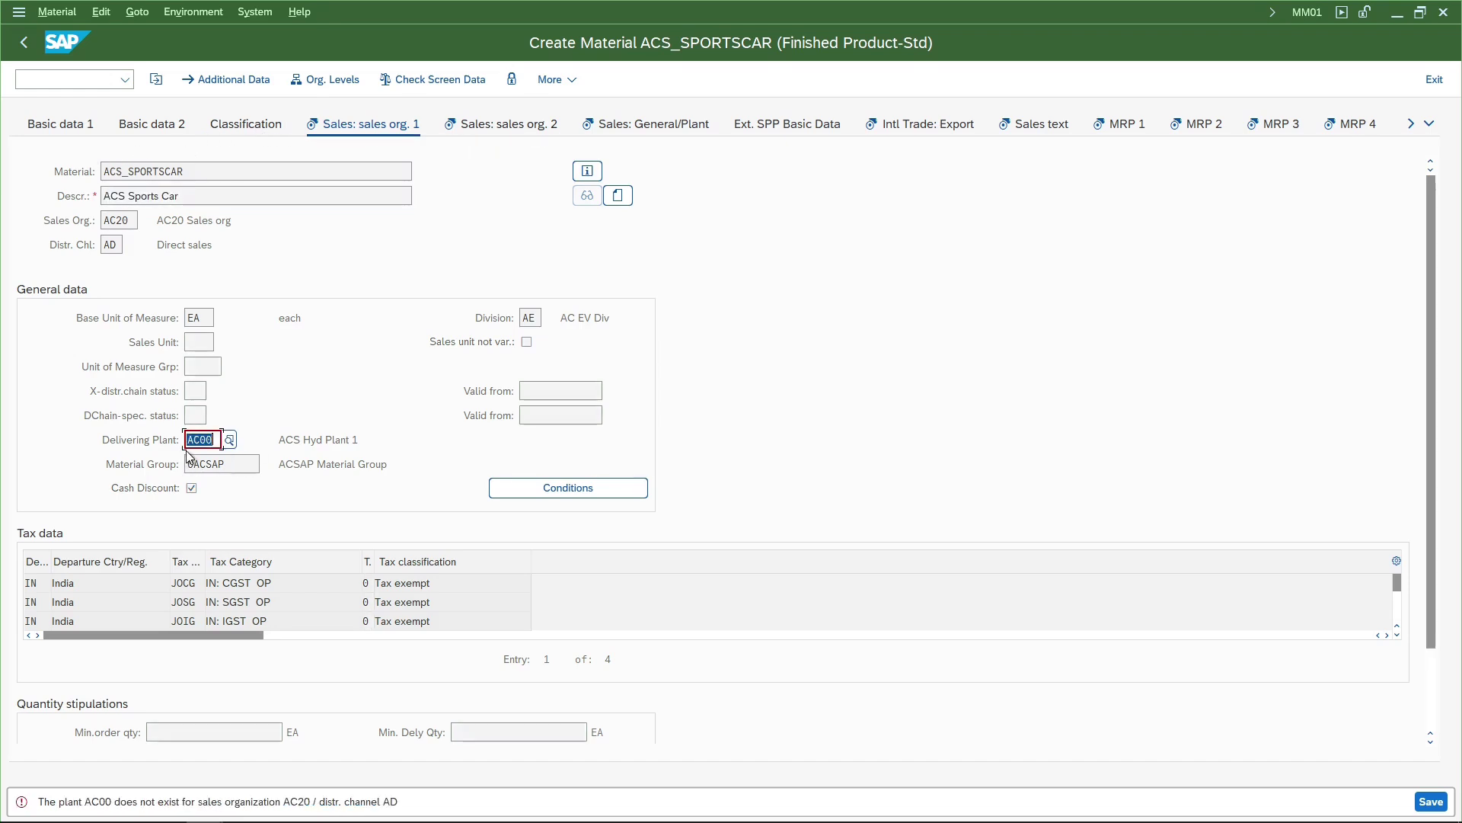
type("ac20")
left_click(504, 126)
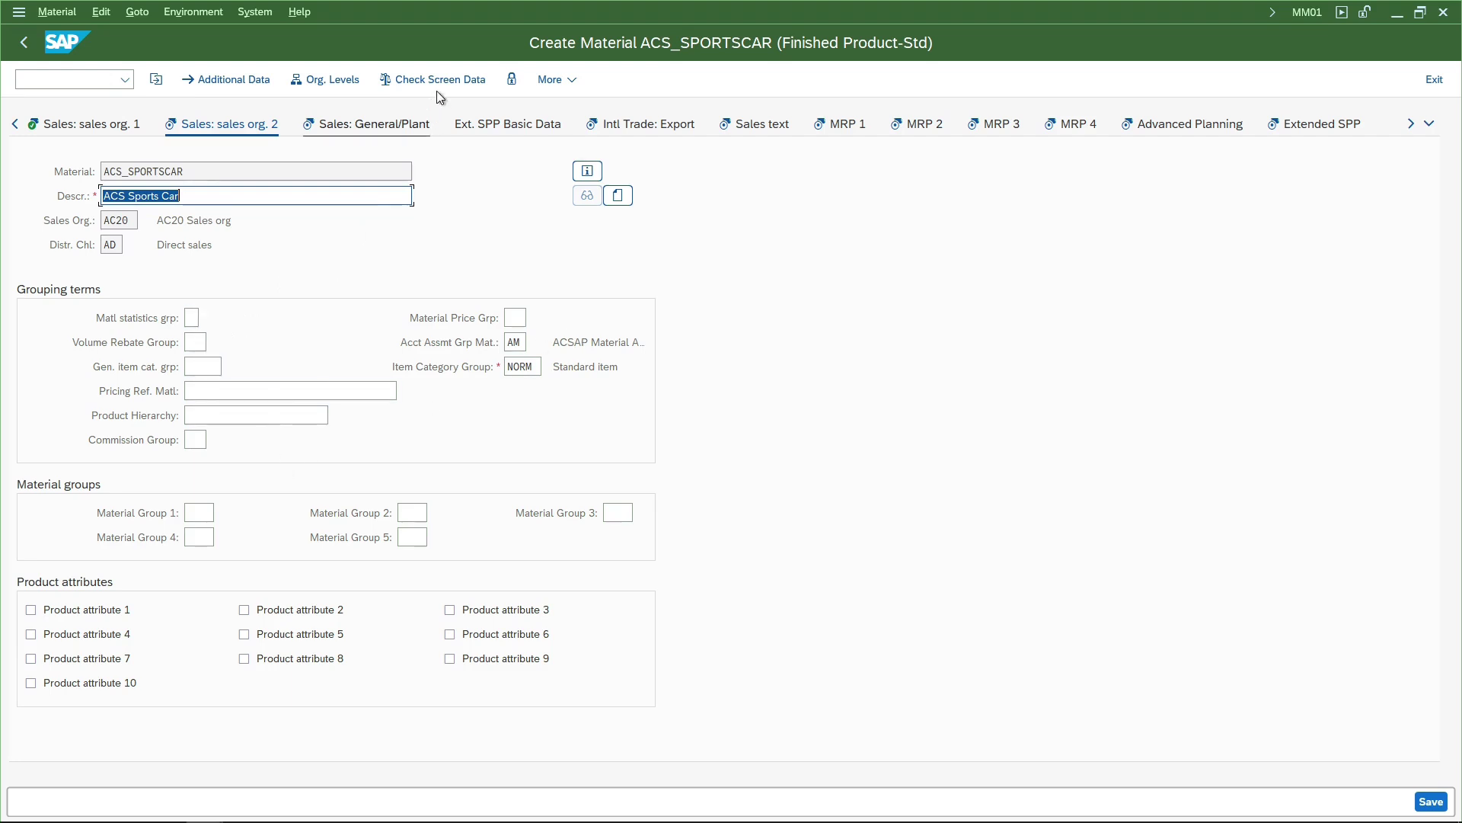
Set the profit center to AC20 in the material's general sales/plant data.
left_click(384, 195)
key("Return")
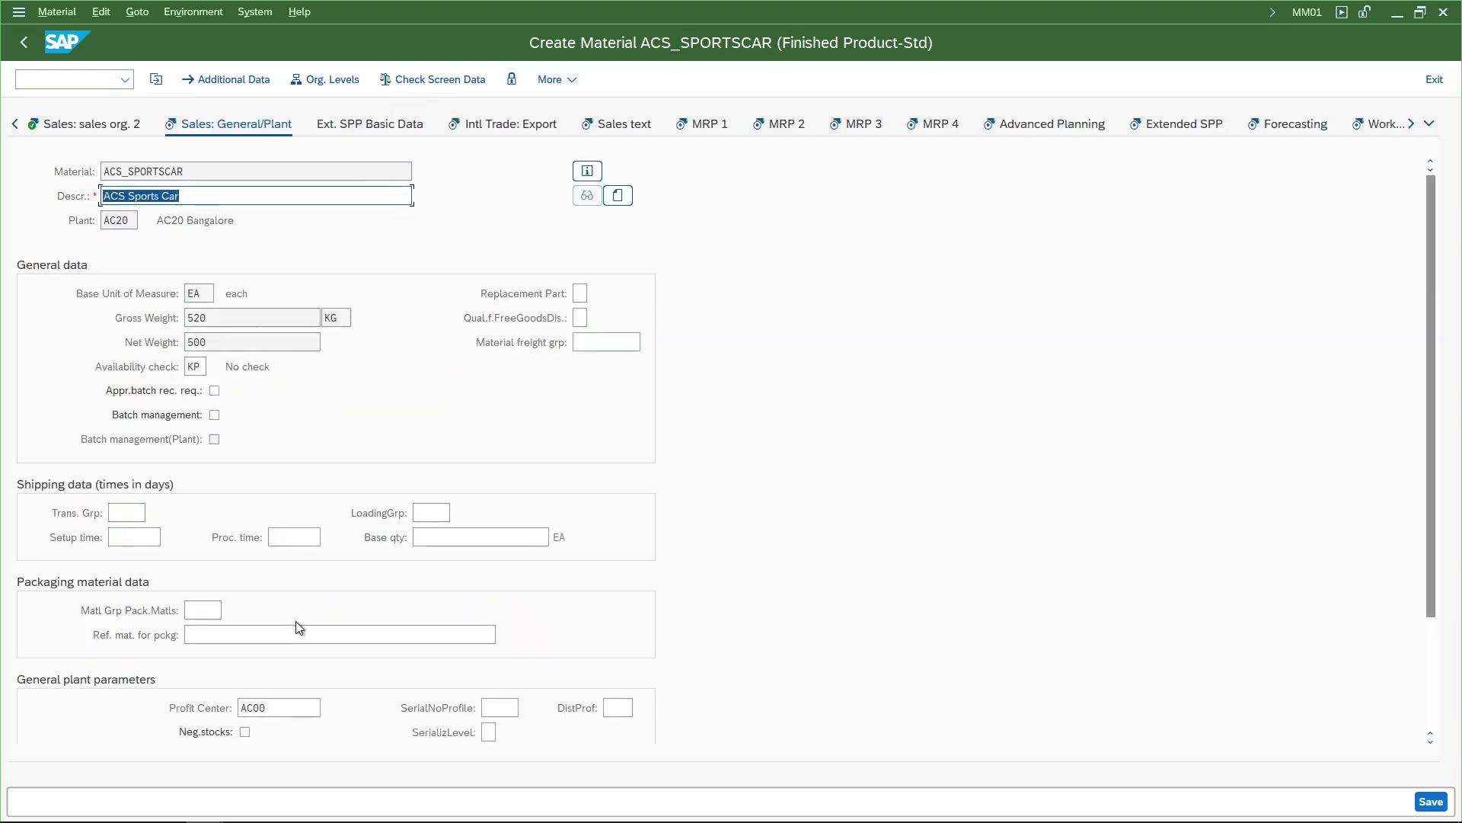
left_click(305, 708)
type("ac20")
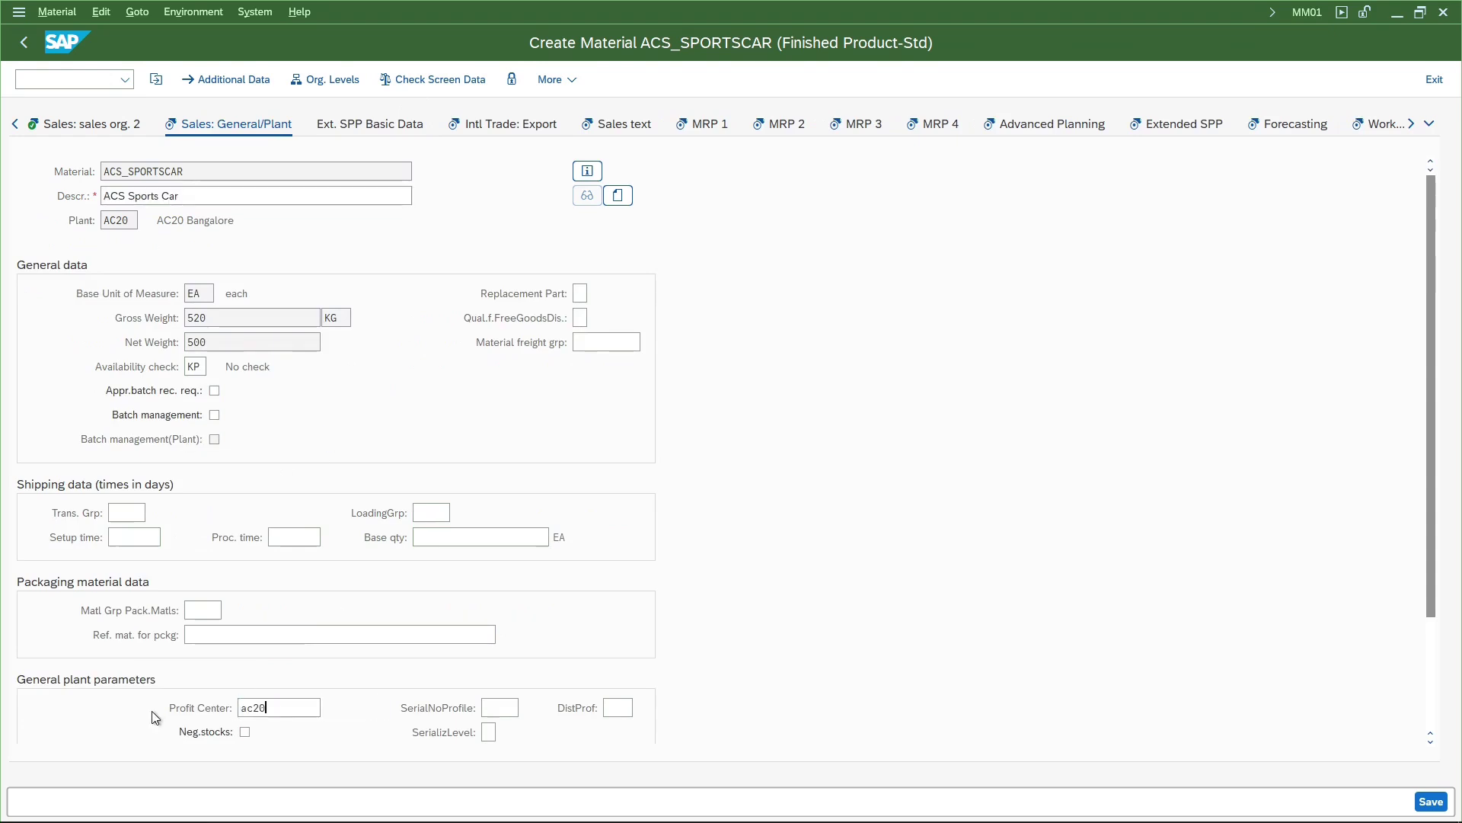
left_click(495, 707)
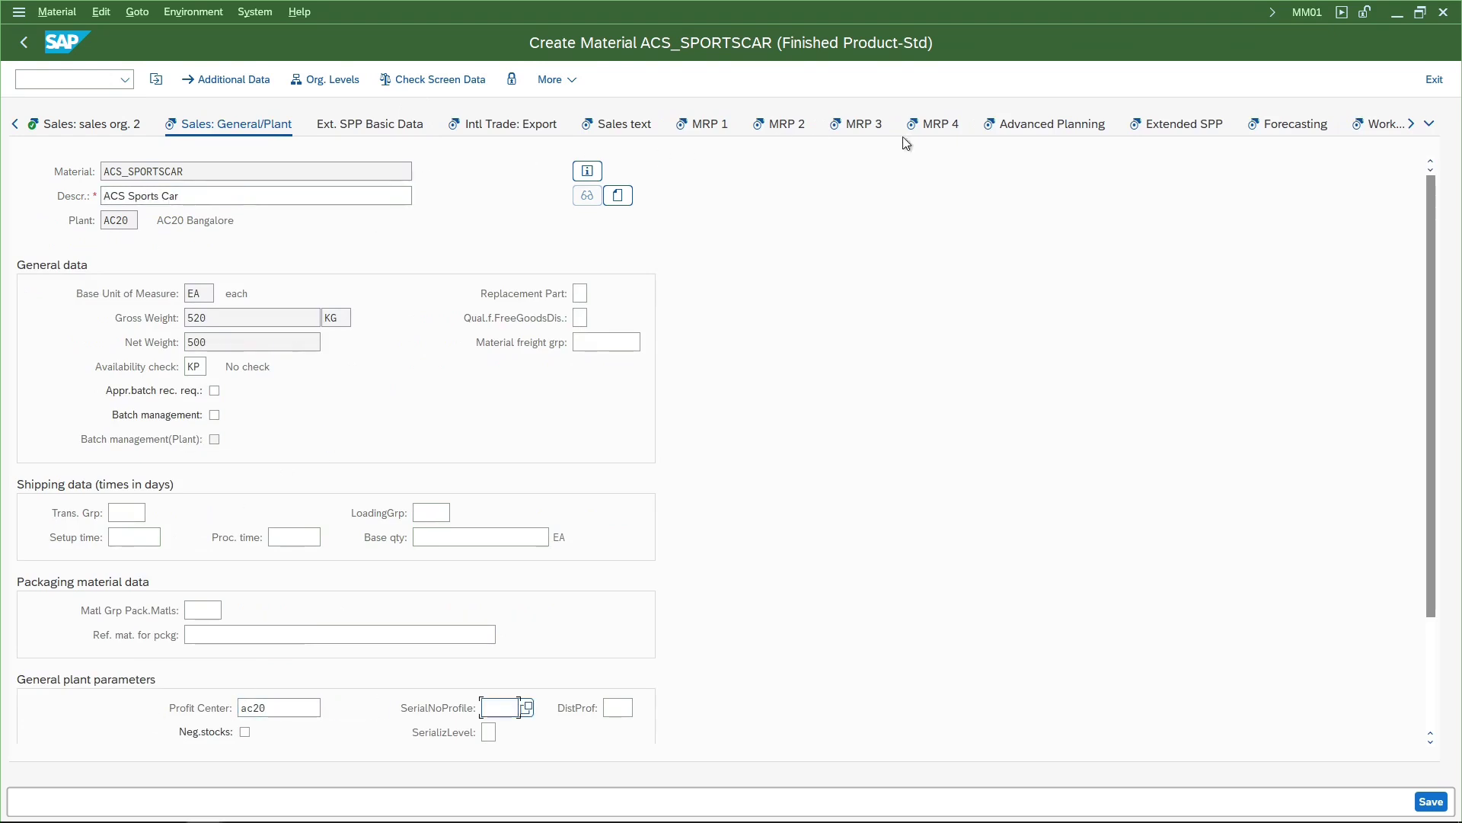
Set the INR standard price to 6,000,000.00 in the first accounting view and recalculate the USD and EUR prices.
left_click(1430, 125)
left_click(1379, 664)
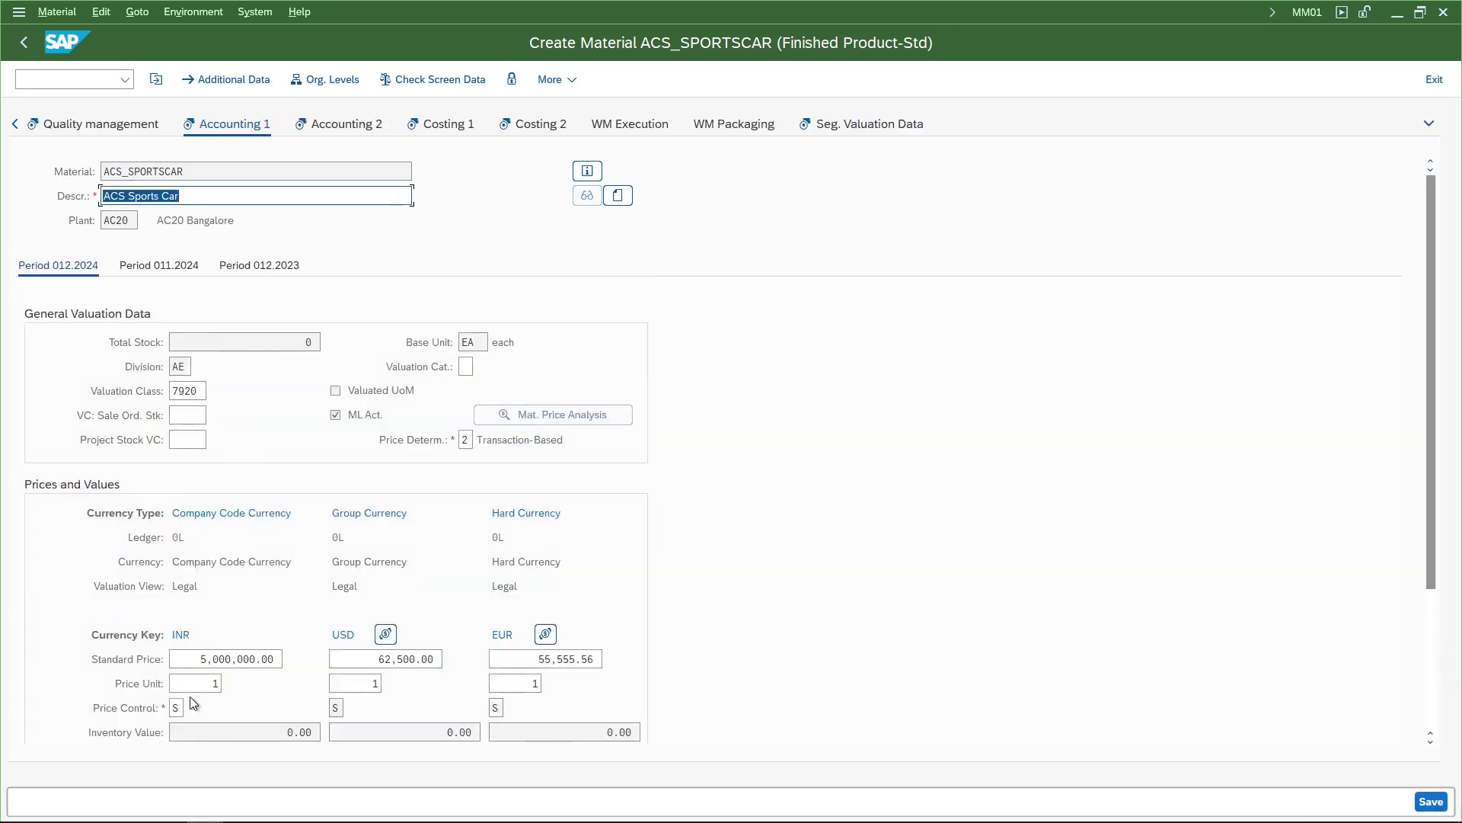
left_click(201, 660)
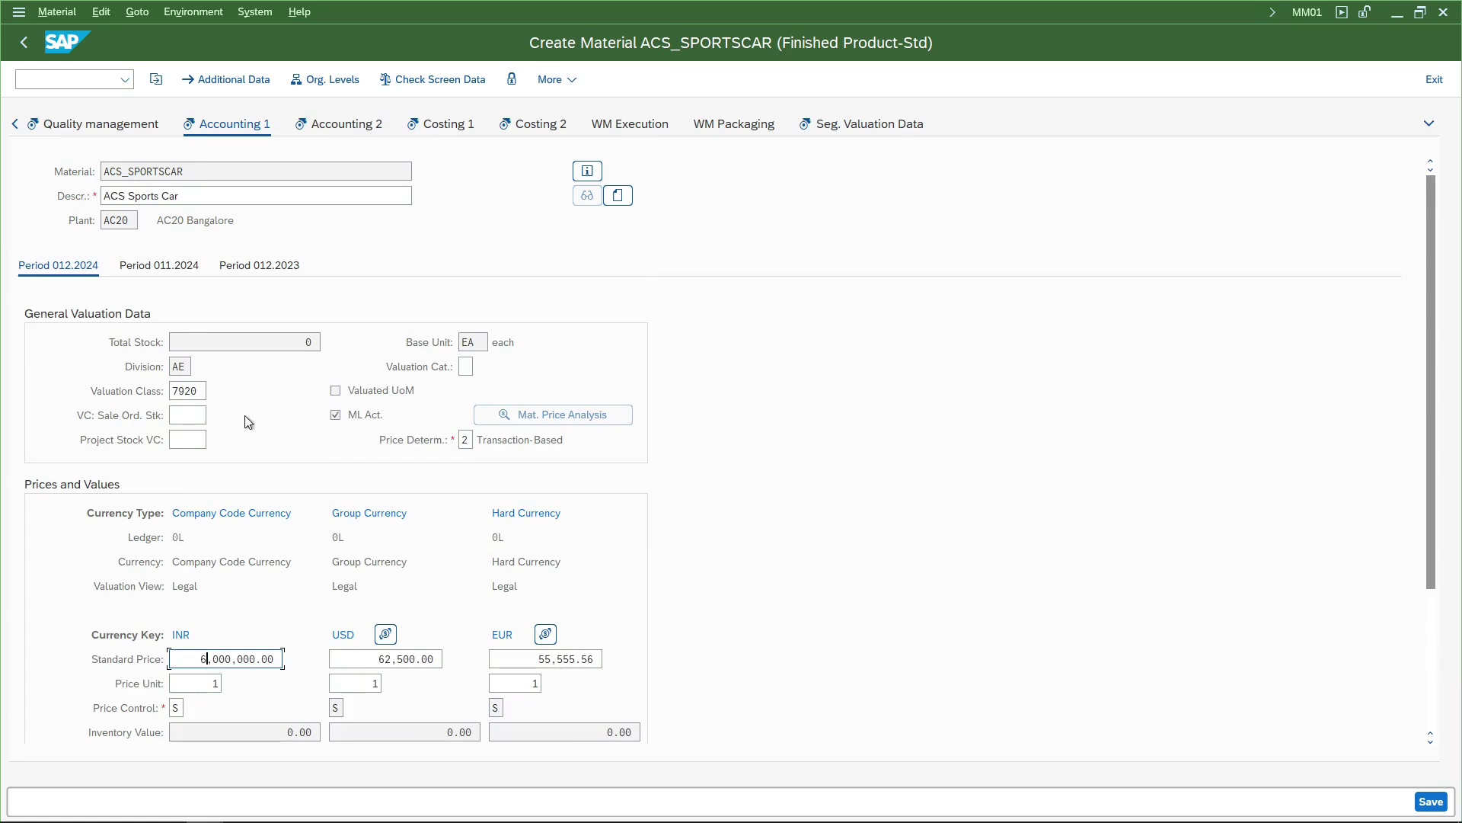
key("Return")
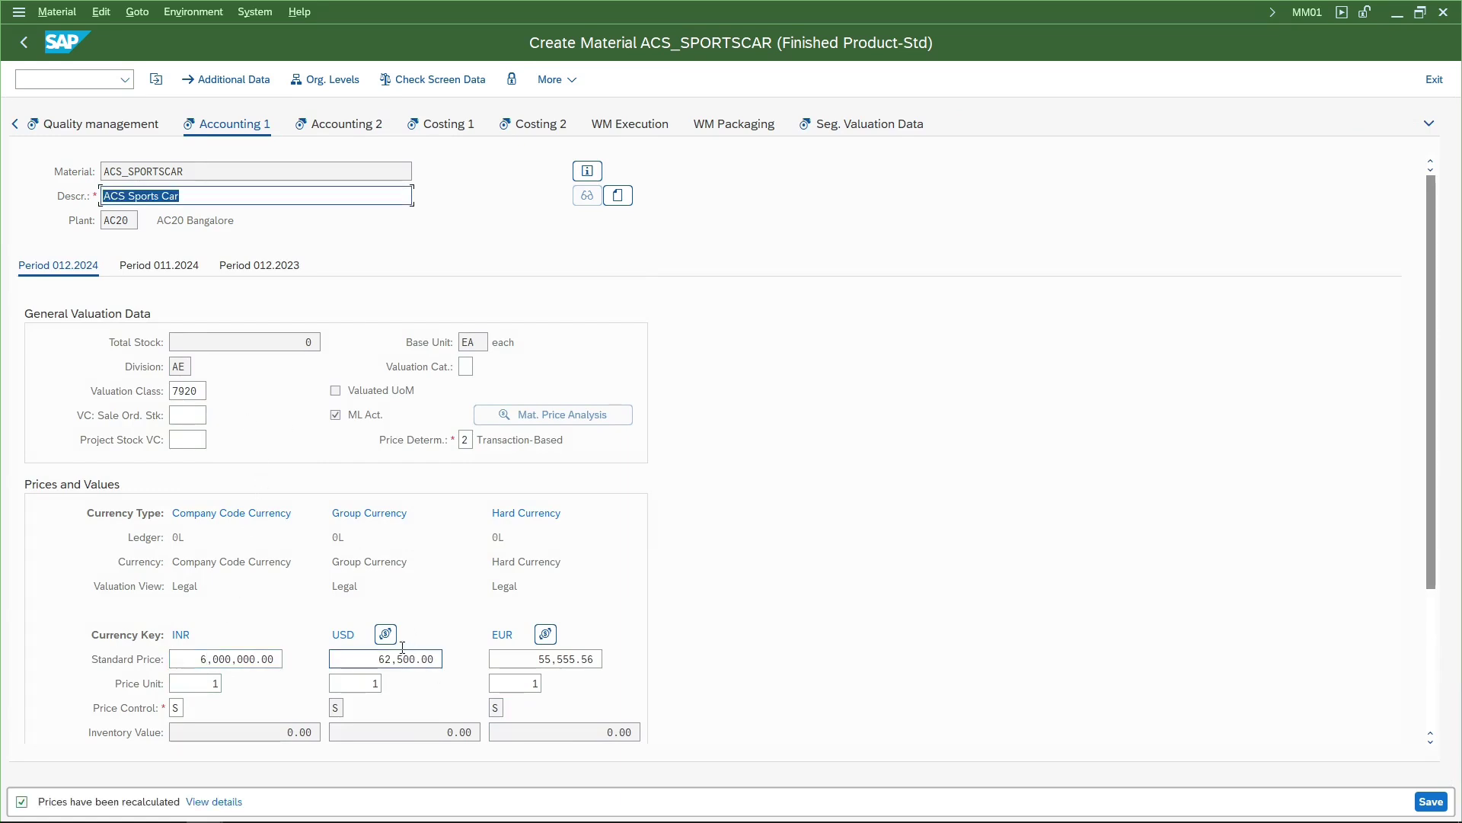
left_click(545, 634)
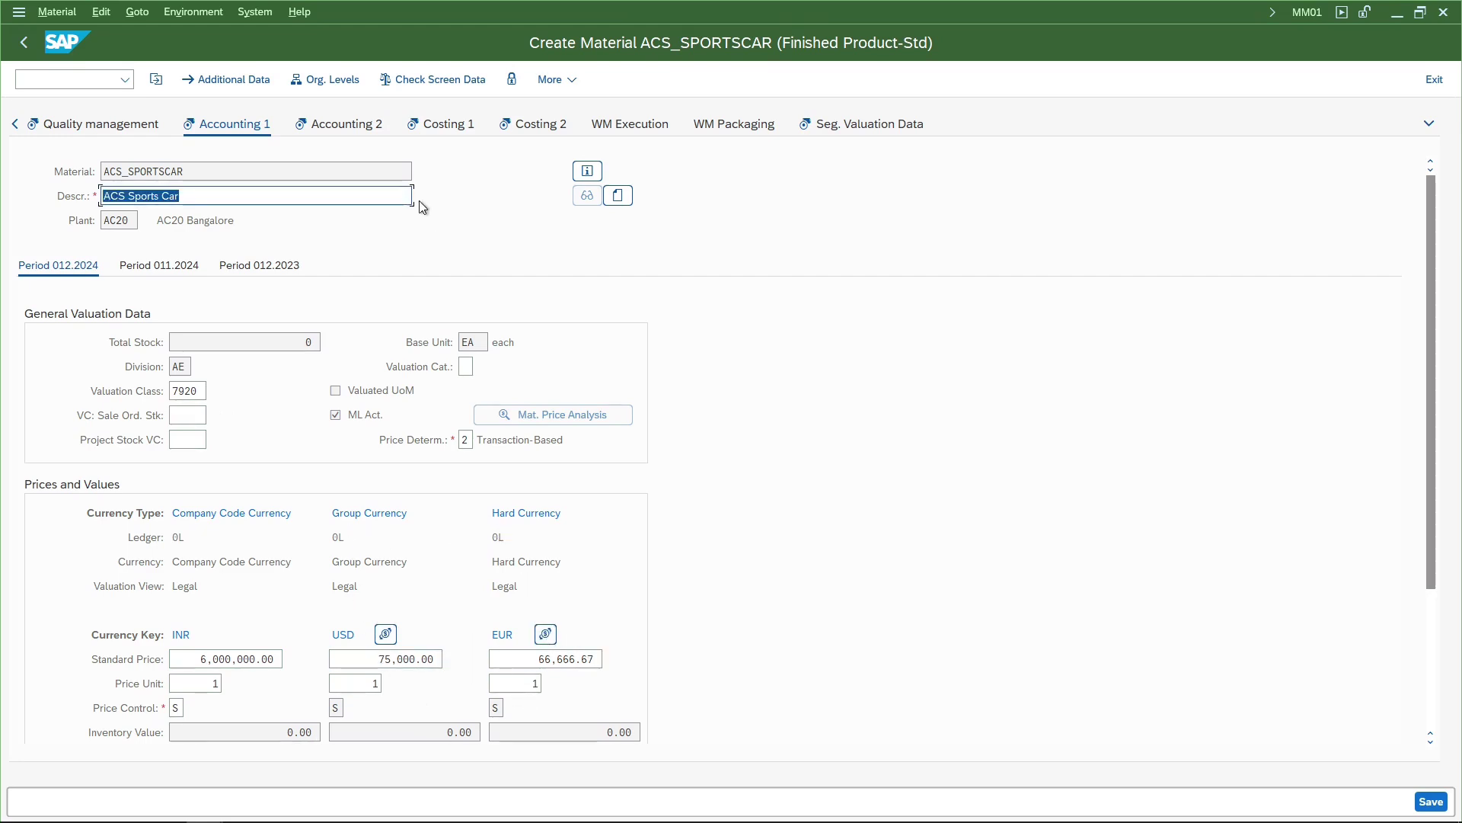
Go through the second accounting view and both costing views, then save the material extension.
left_click(333, 133)
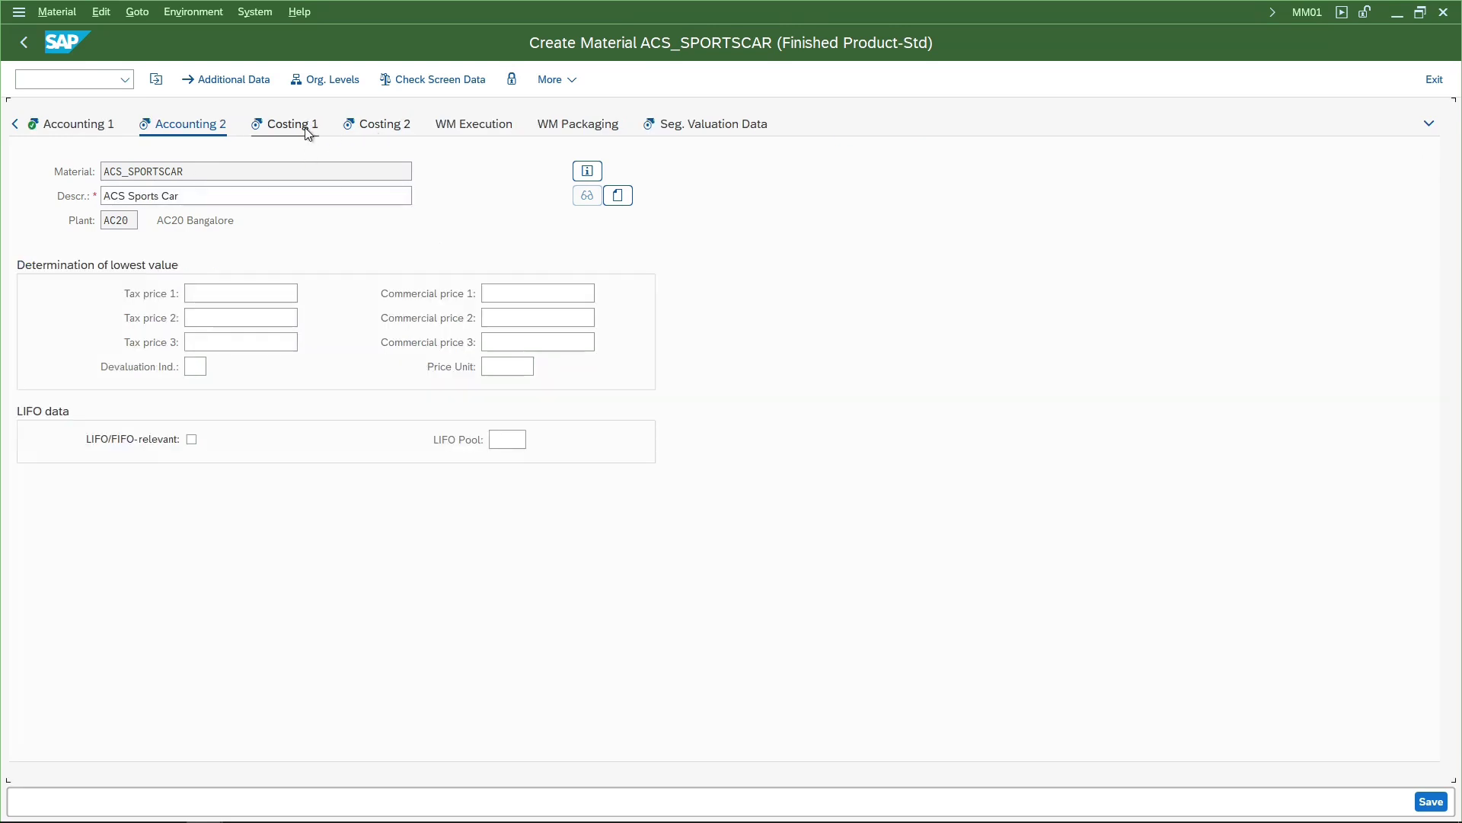
left_click(308, 133)
left_click(275, 135)
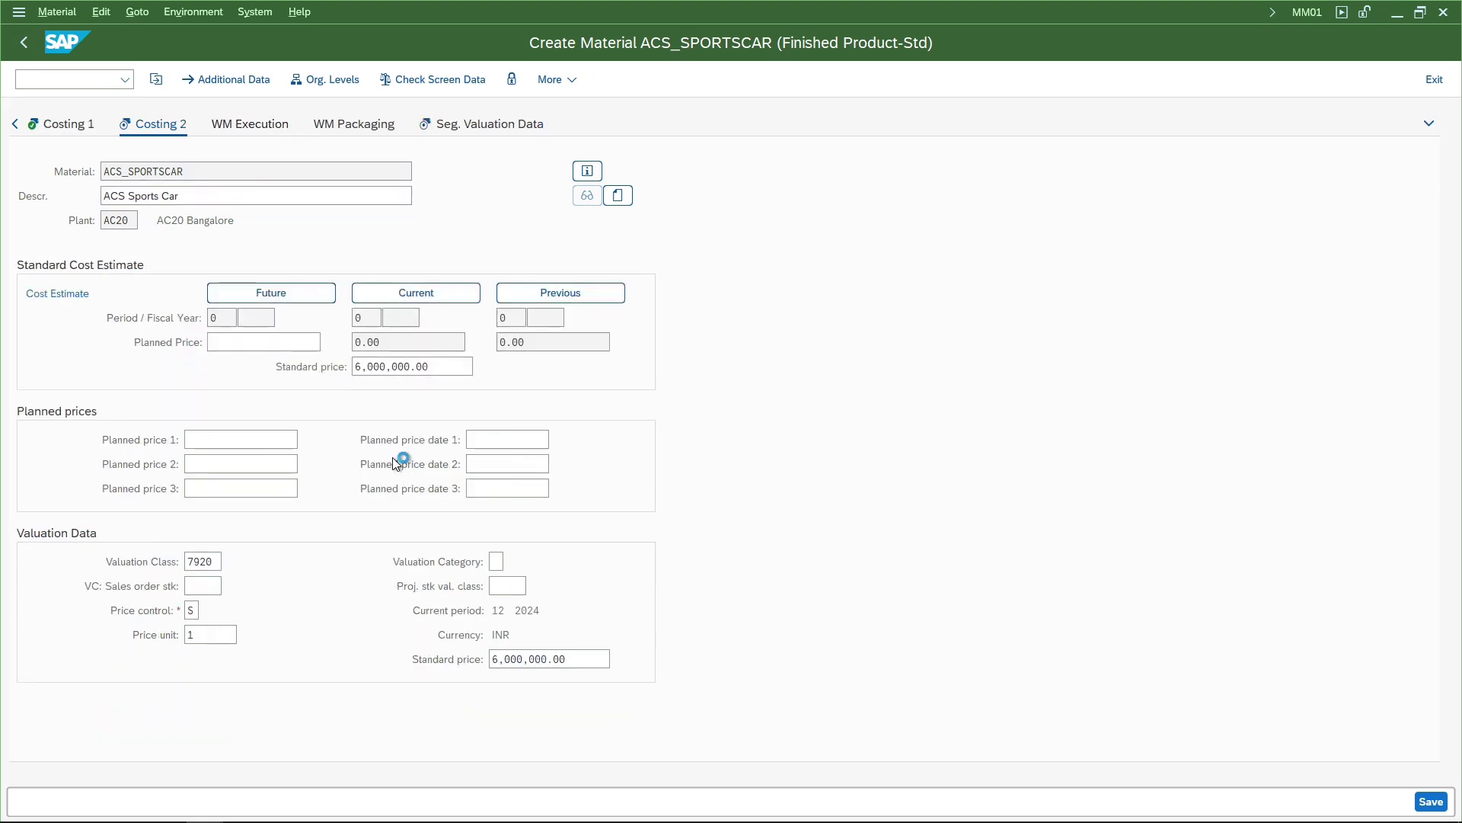
key("ctrl+s")
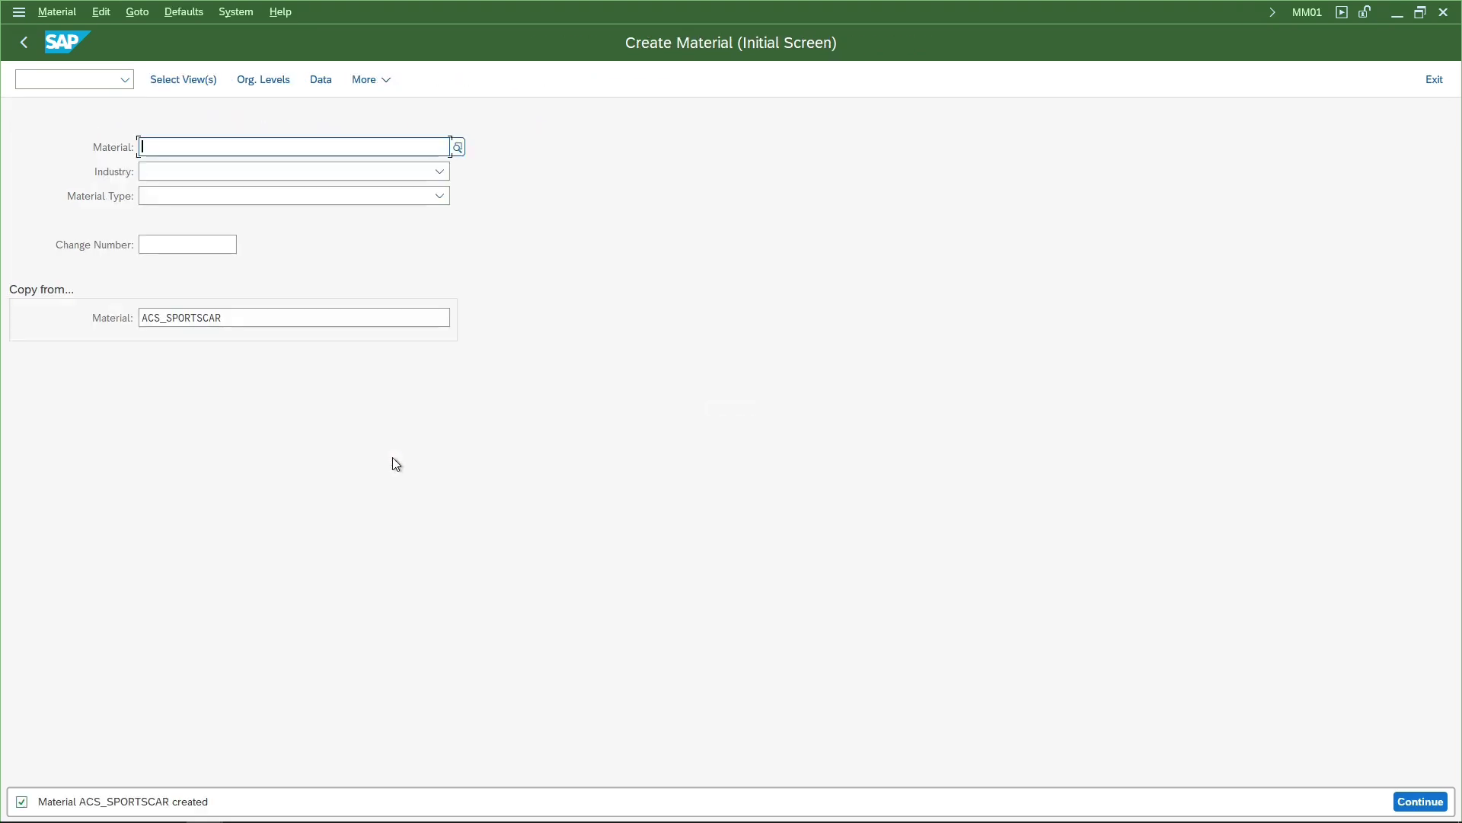